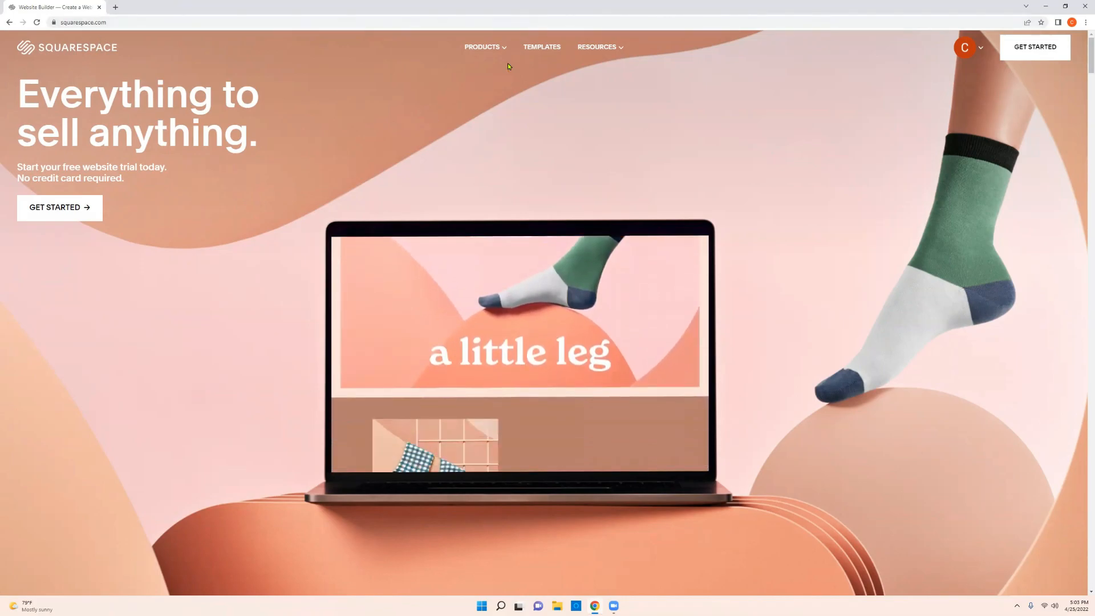
Open the website template gallery and browse the All Templates topic
{"action": "left_click", "coordinate": [536, 47]}
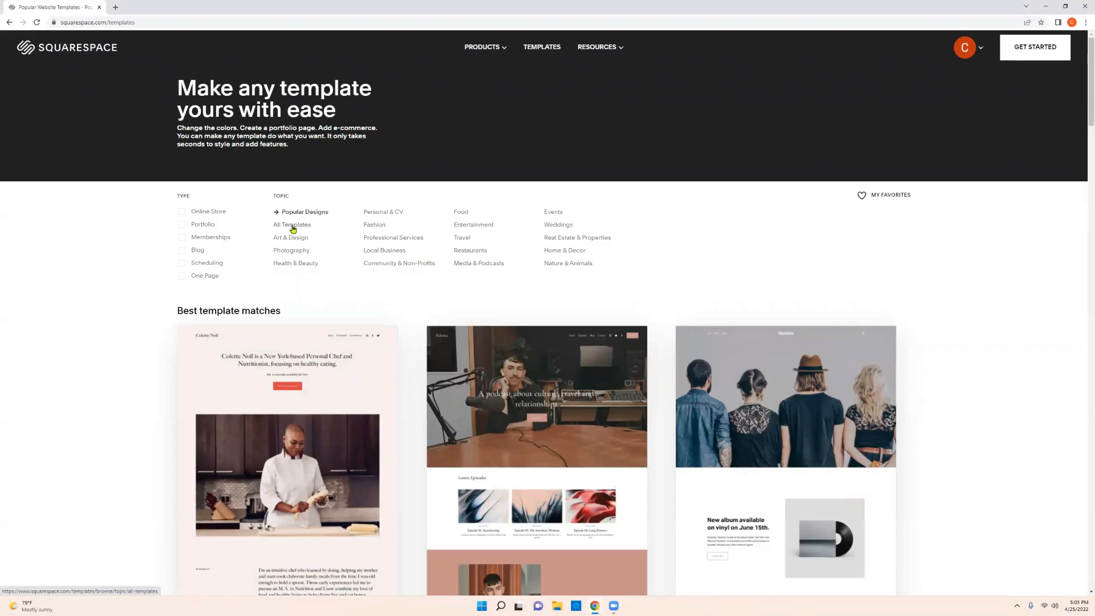
{"action": "left_click", "coordinate": [293, 226]}
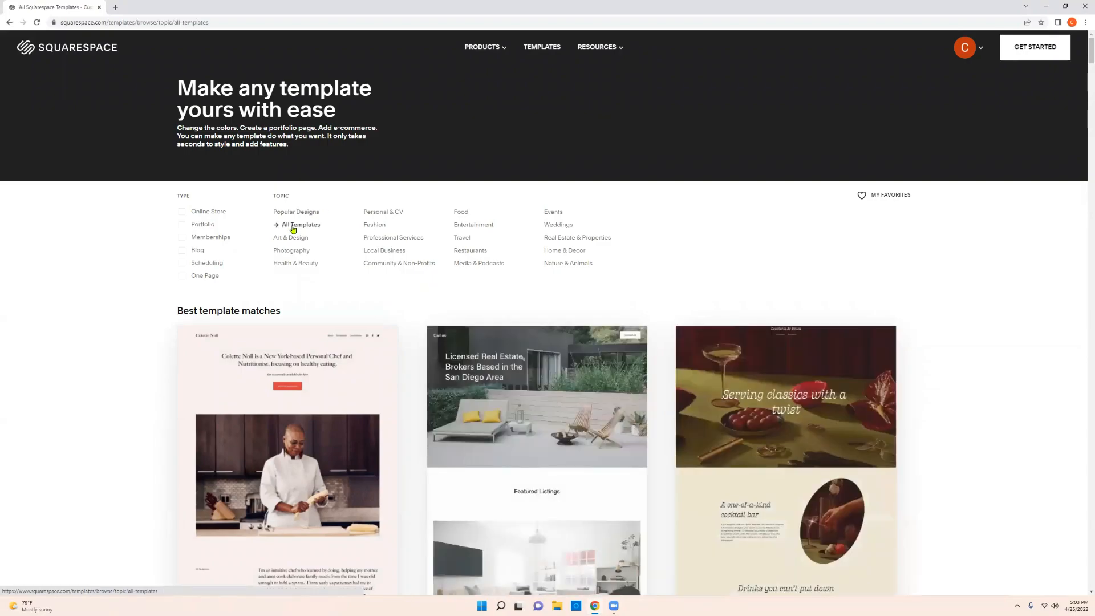
{"action": "scroll", "coordinate": [406, 378], "scroll_direction": "down", "scroll_amount": 8}
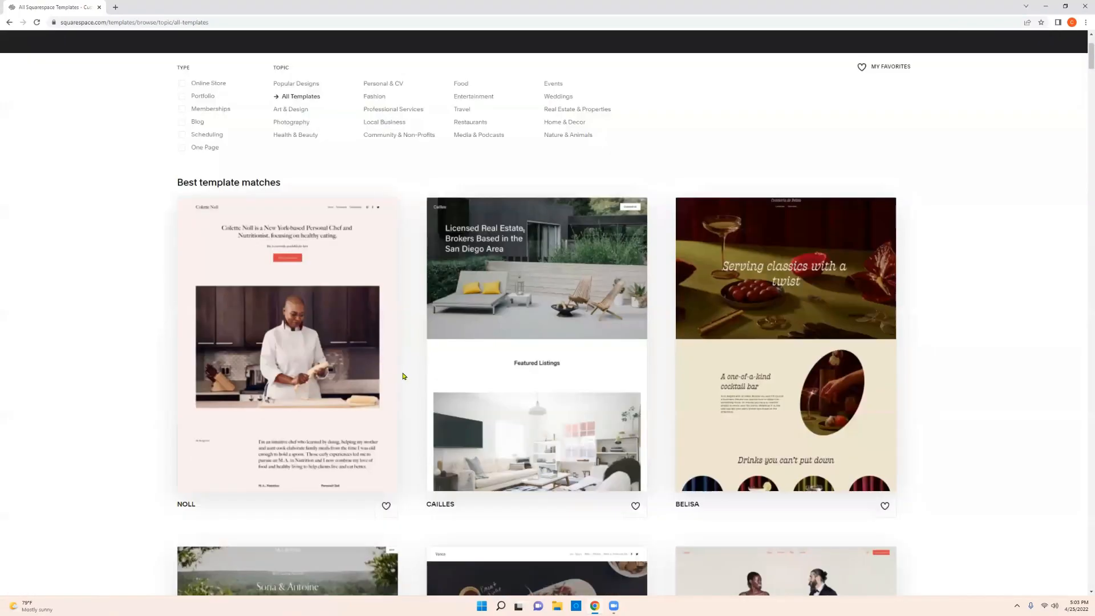
{"action": "scroll", "coordinate": [402, 376], "scroll_direction": "down", "scroll_amount": 4}
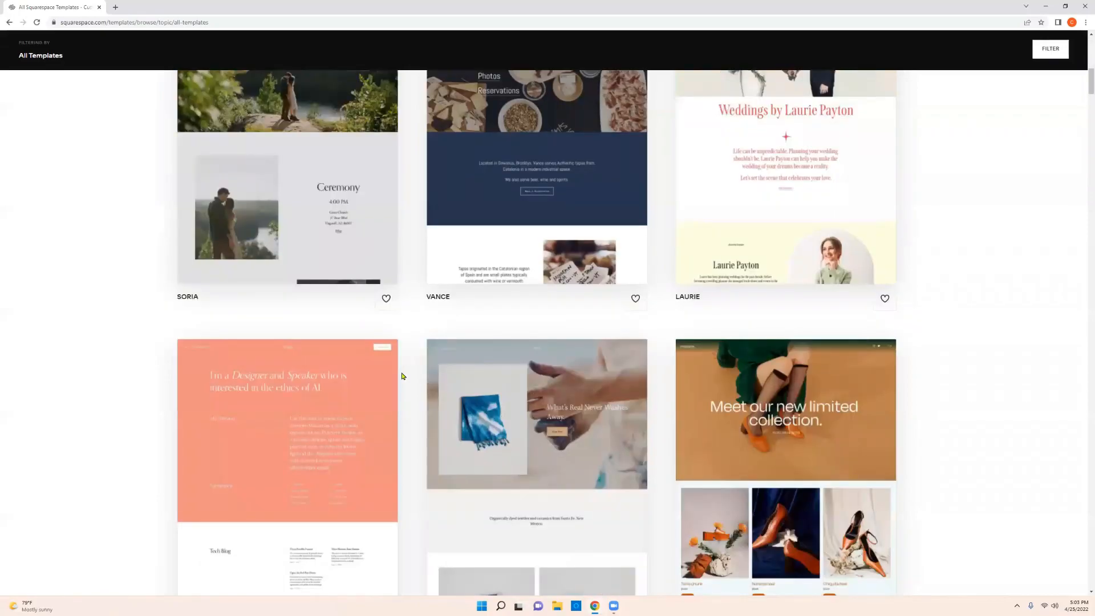
{"action": "scroll", "coordinate": [403, 375], "scroll_direction": "down", "scroll_amount": 8}
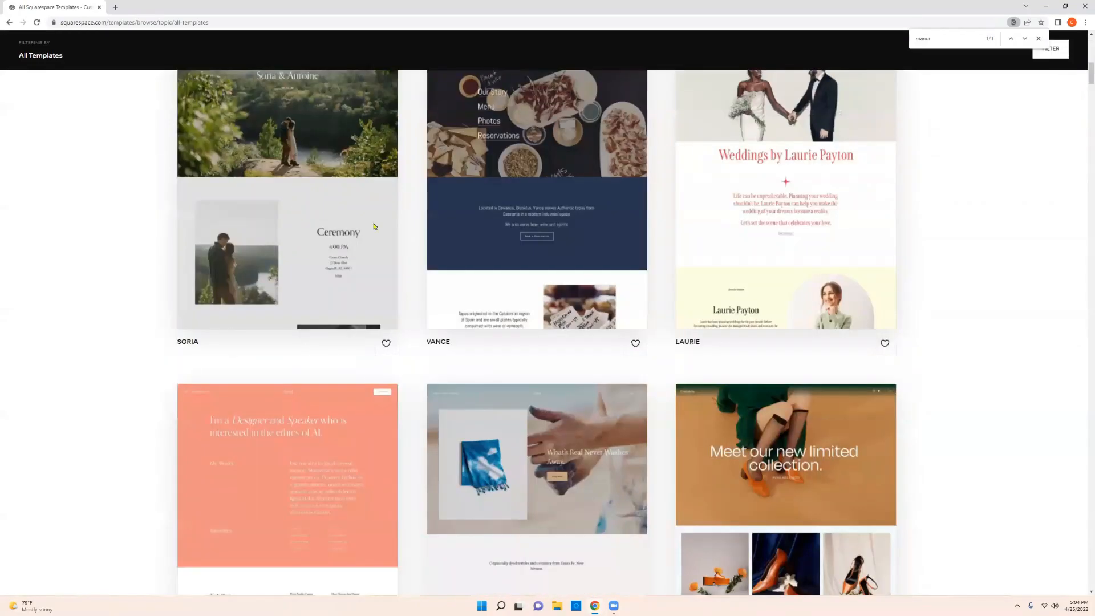
Find "manor" on the templates page and start a new site with the Manor template
{"action": "scroll", "coordinate": [1083, 326], "scroll_direction": "up", "scroll_amount": 6}
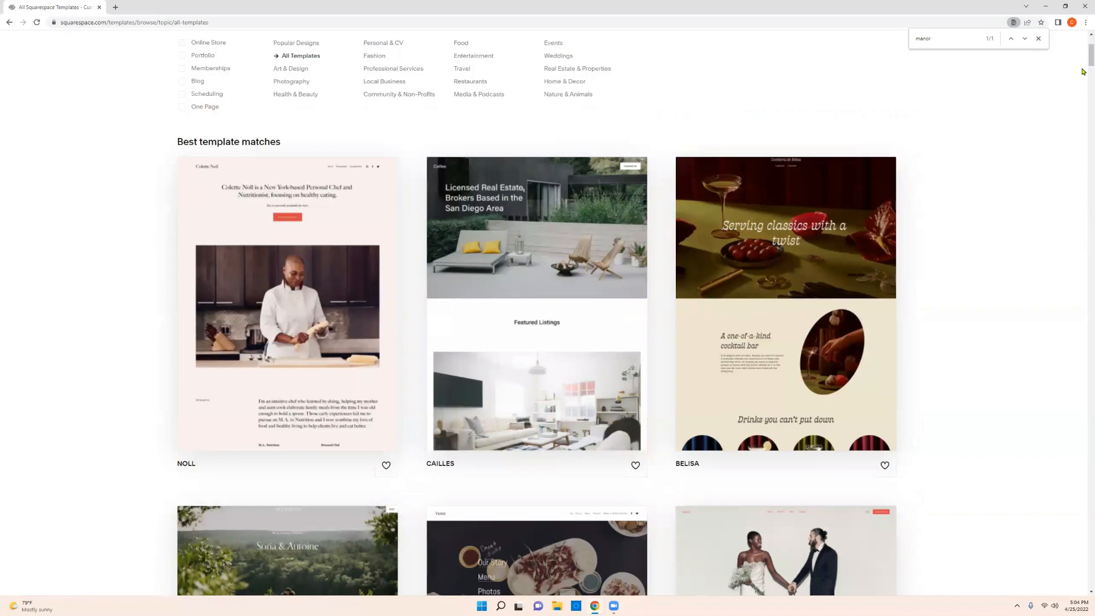
{"action": "scroll", "coordinate": [1082, 72], "scroll_direction": "down", "scroll_amount": 8}
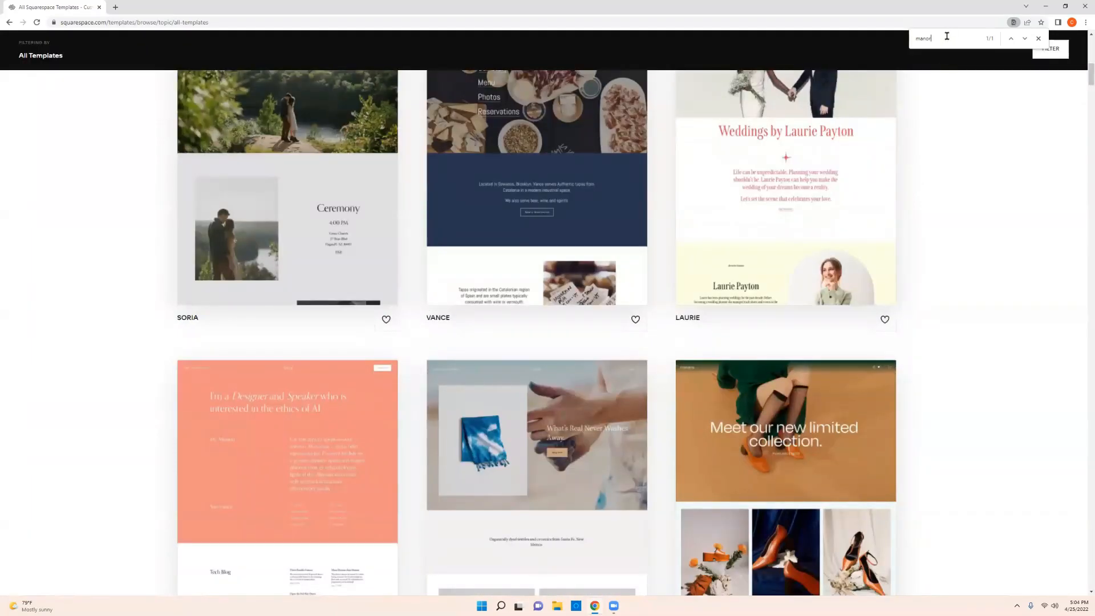
{"action": "key", "text": "Return"}
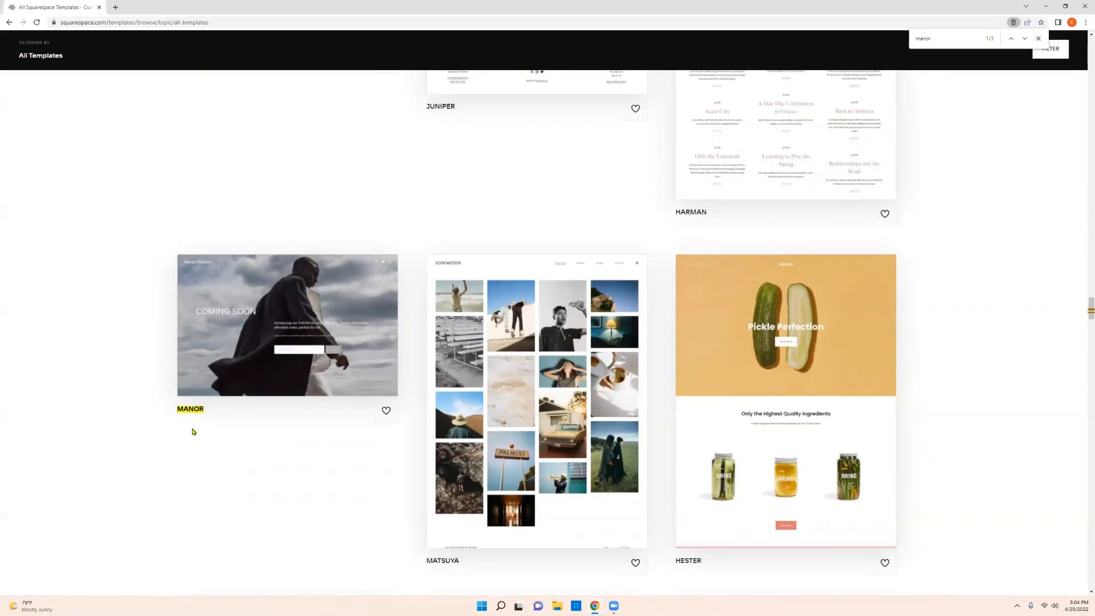
{"action": "mouse_move", "coordinate": [289, 334]}
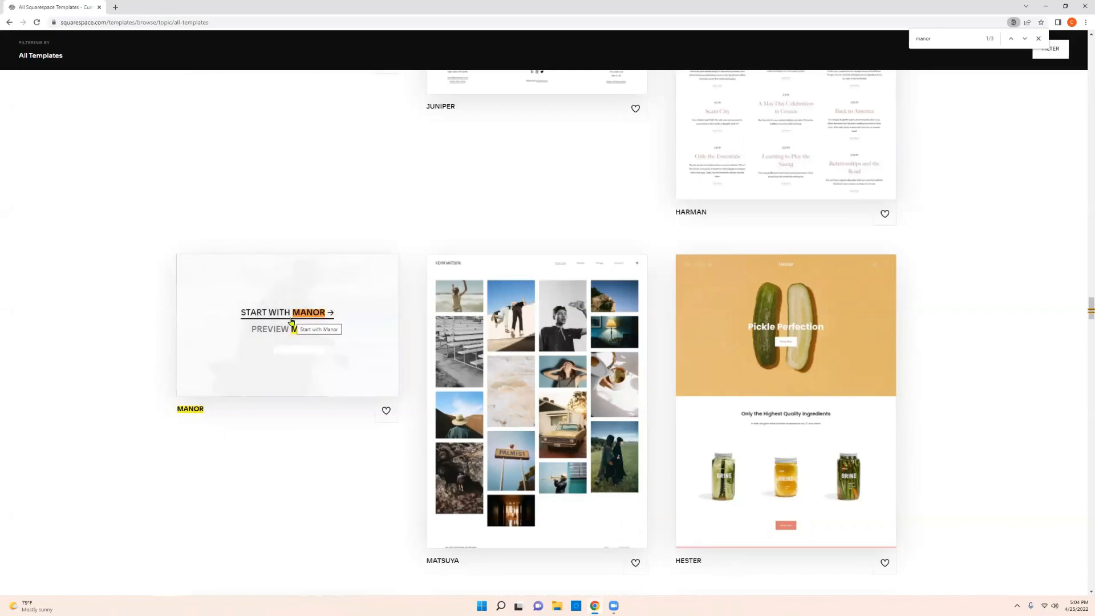
{"action": "left_click", "coordinate": [290, 319]}
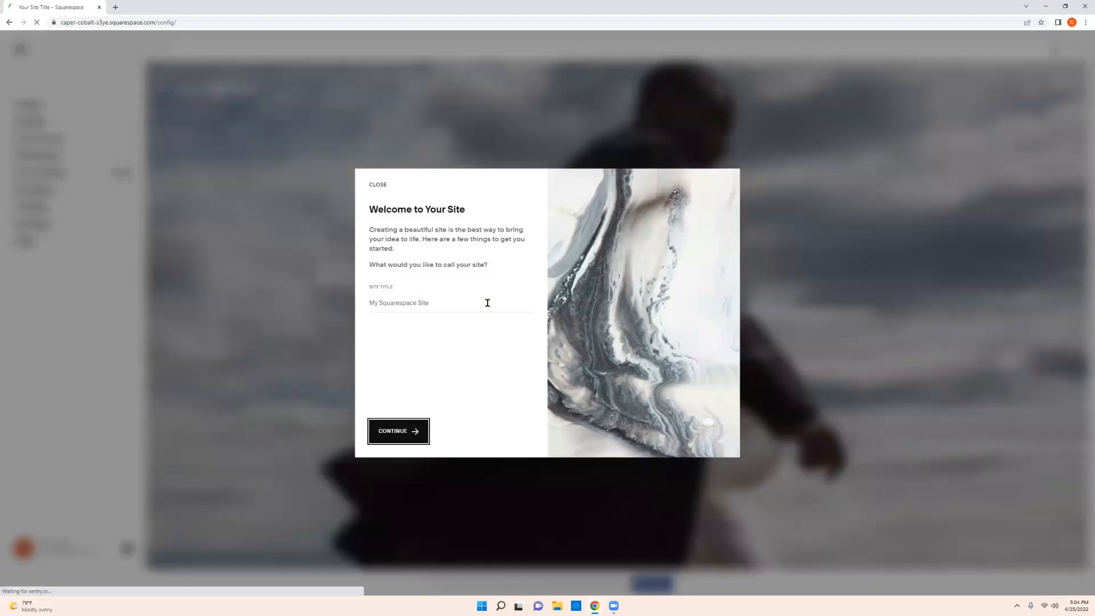
Title the new site "Awesome Picnic Site" and continue the setup
{"action": "left_click", "coordinate": [487, 303]}
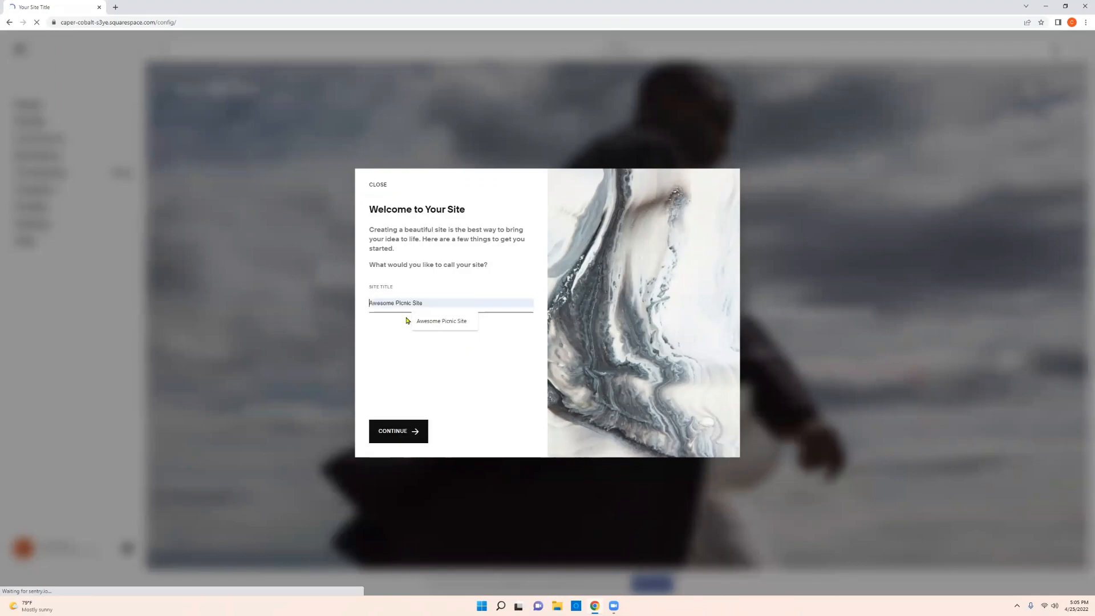
{"action": "left_click", "coordinate": [436, 321]}
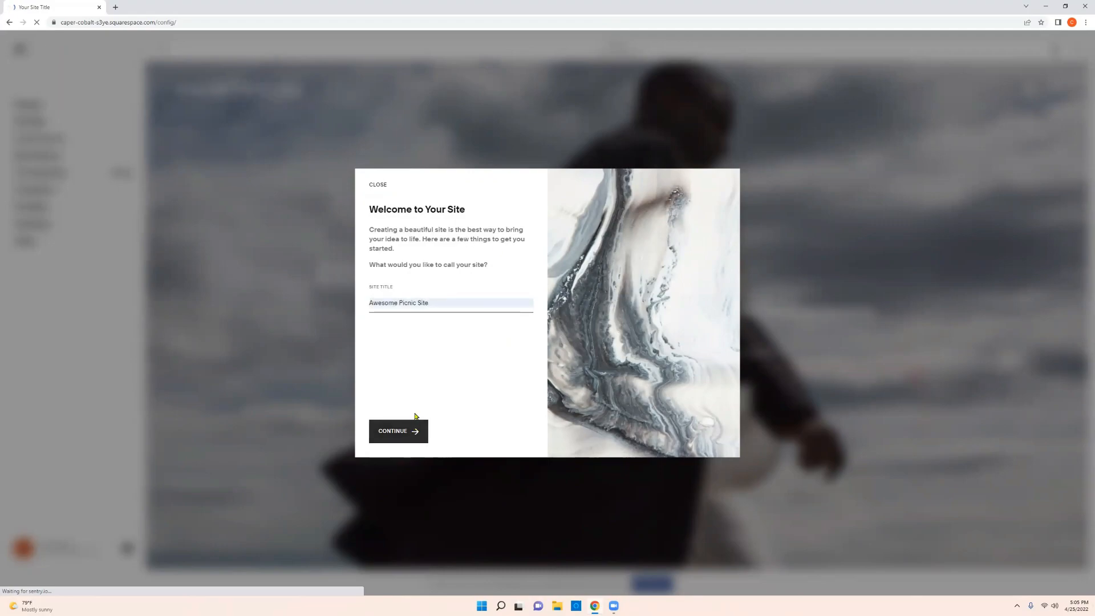
{"action": "left_click", "coordinate": [393, 431]}
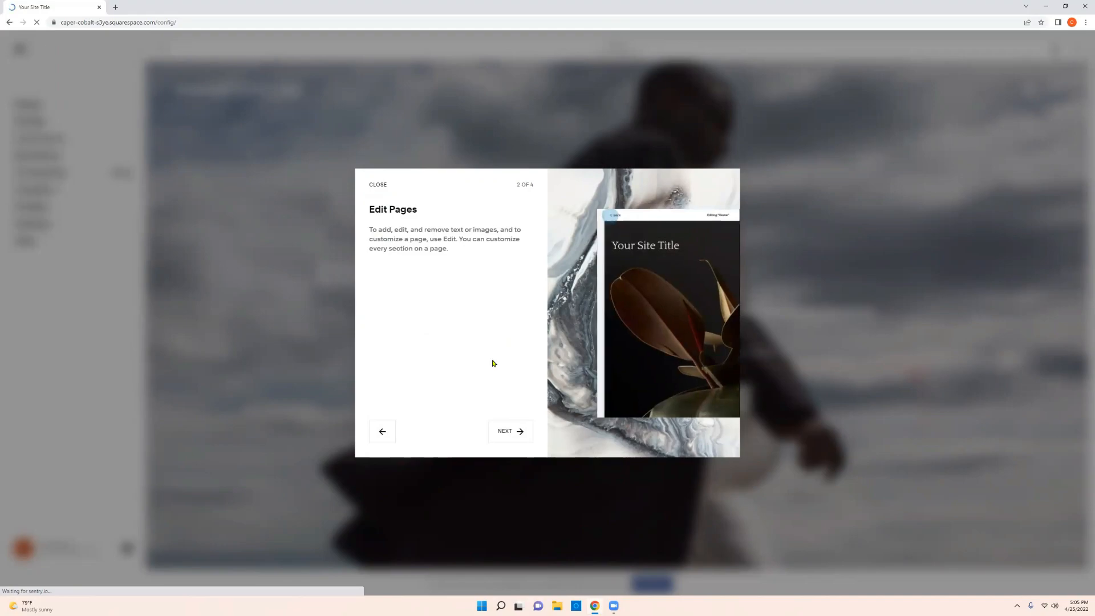
Go through the remaining welcome tips to the end and close the setup assistant
{"action": "left_click", "coordinate": [496, 434]}
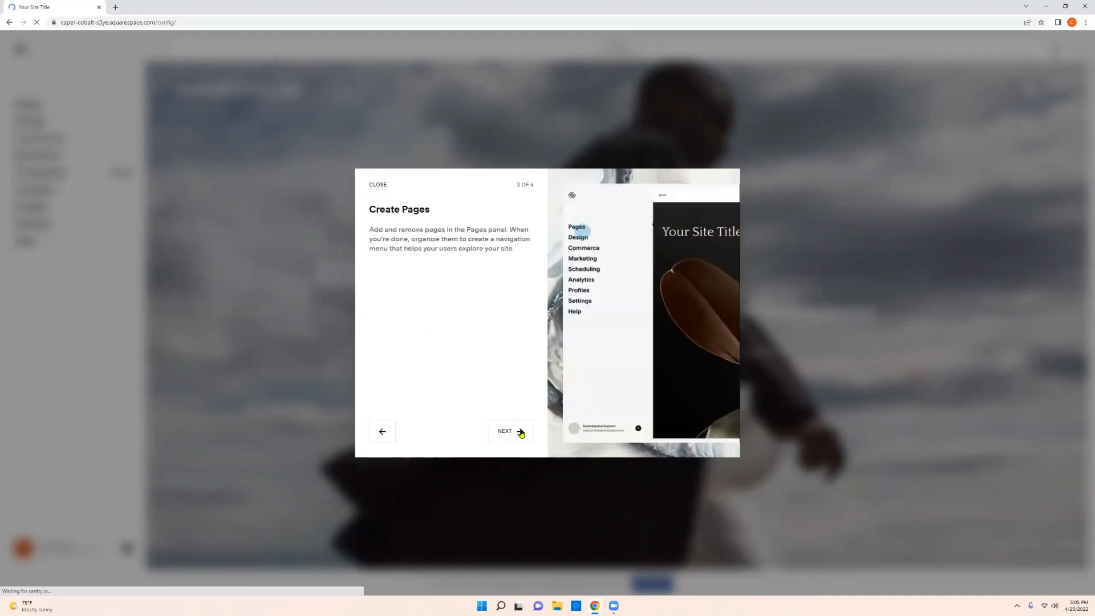
{"action": "left_click", "coordinate": [520, 433]}
{"action": "left_click", "coordinate": [520, 433]}
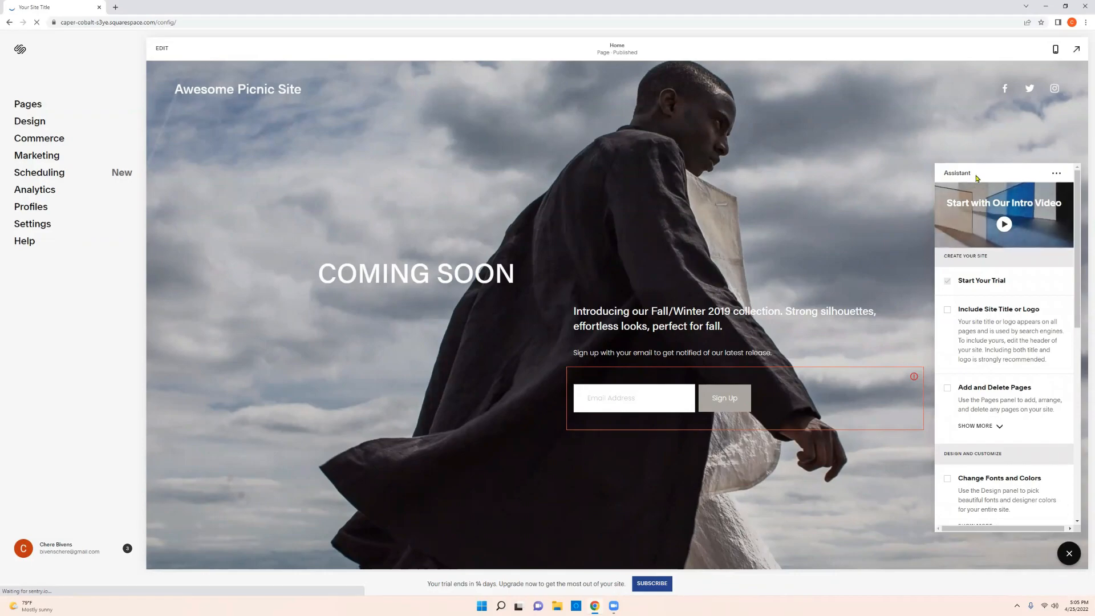
{"action": "left_click", "coordinate": [1070, 554]}
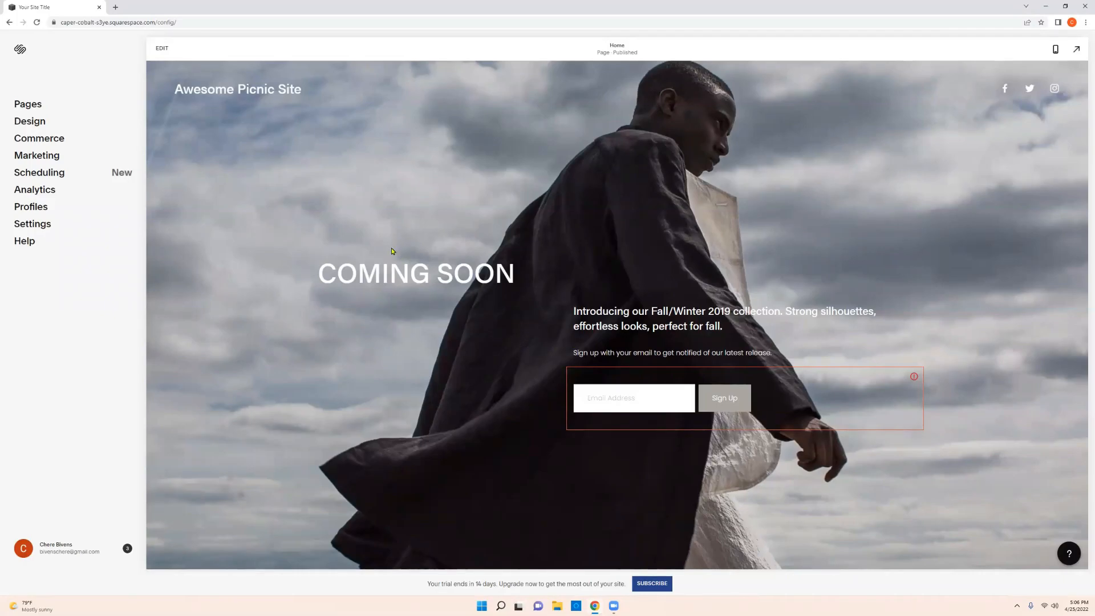
Remove the COMING SOON section from the Home page and finish editing
{"action": "left_click", "coordinate": [159, 50]}
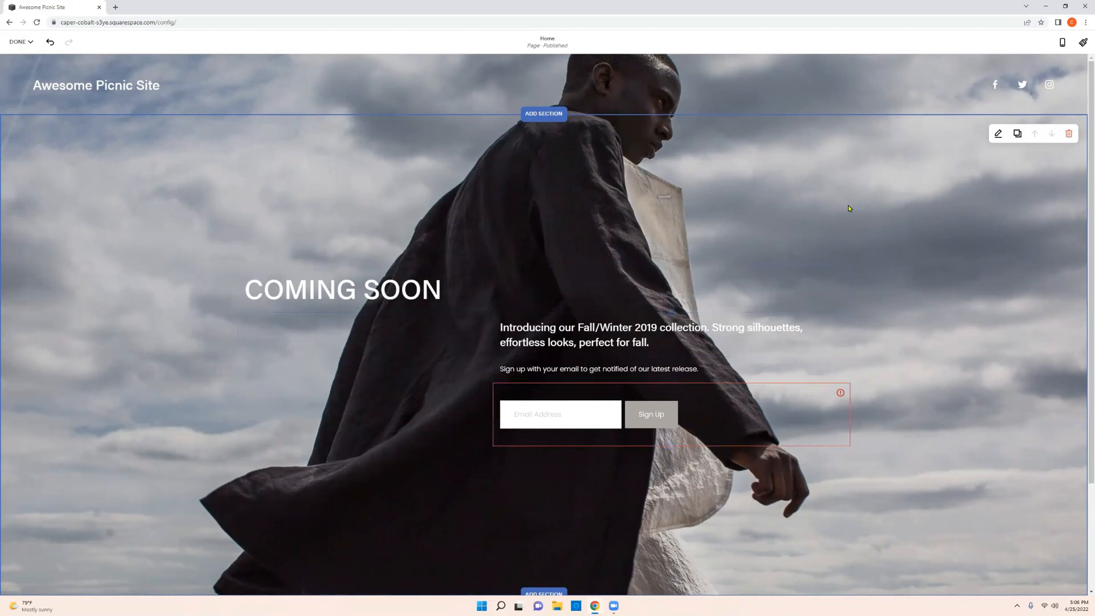
{"action": "left_click", "coordinate": [422, 288]}
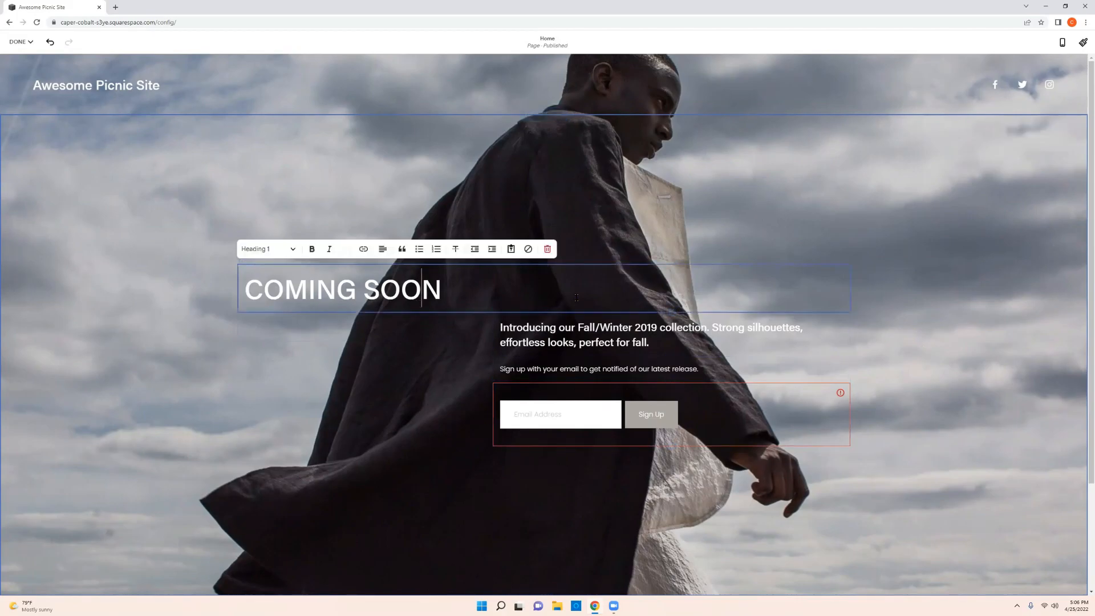
{"action": "left_click", "coordinate": [802, 286]}
{"action": "left_click", "coordinate": [910, 334]}
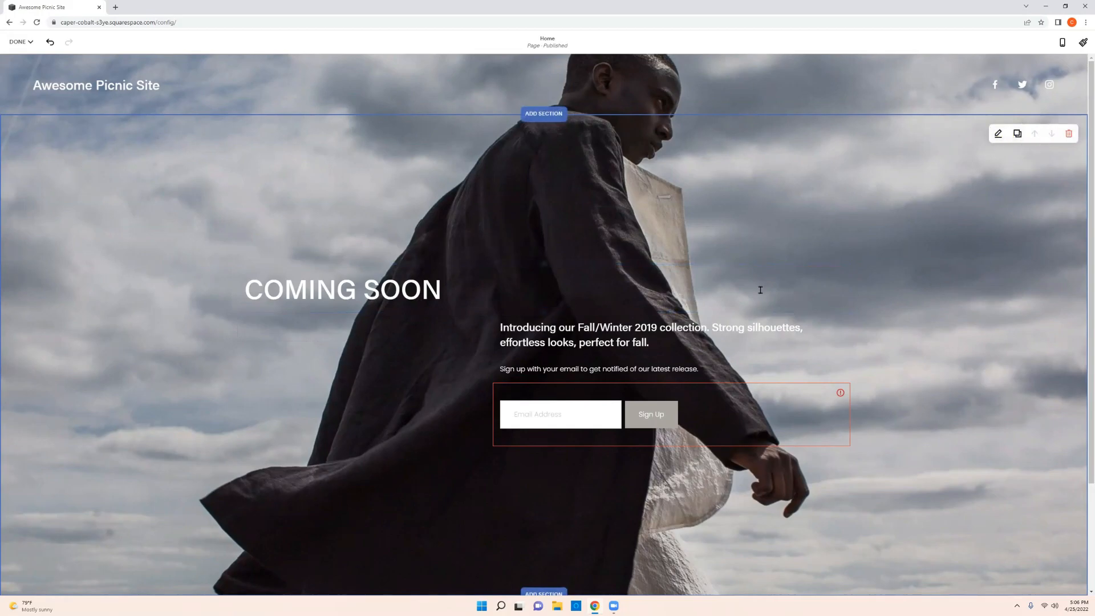
{"action": "left_click_drag", "start_coordinate": [955, 254], "coordinate": [983, 223]}
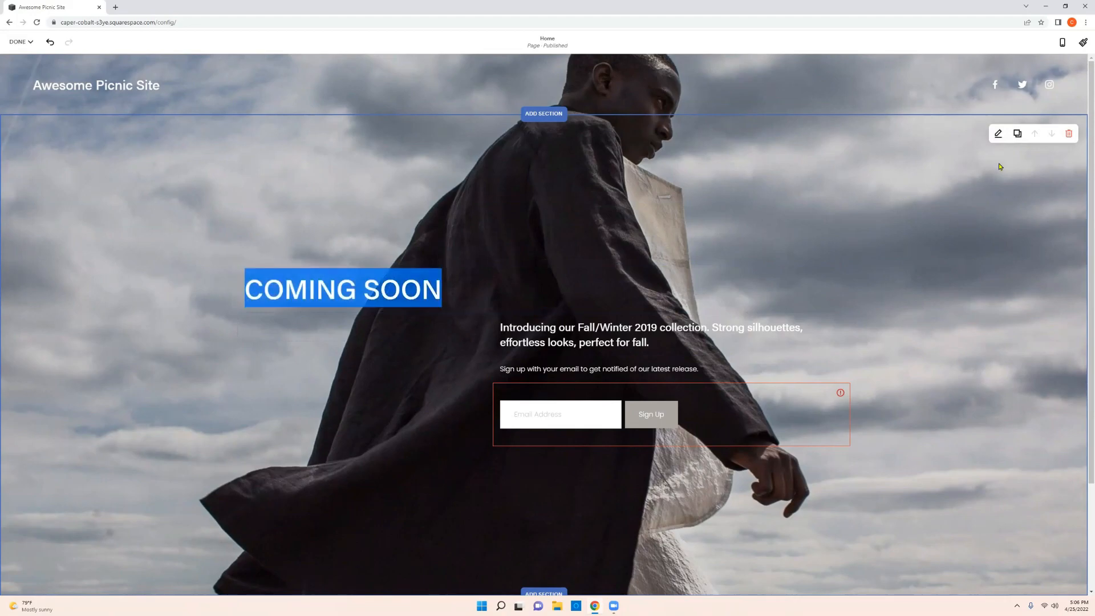
{"action": "left_click", "coordinate": [1069, 134]}
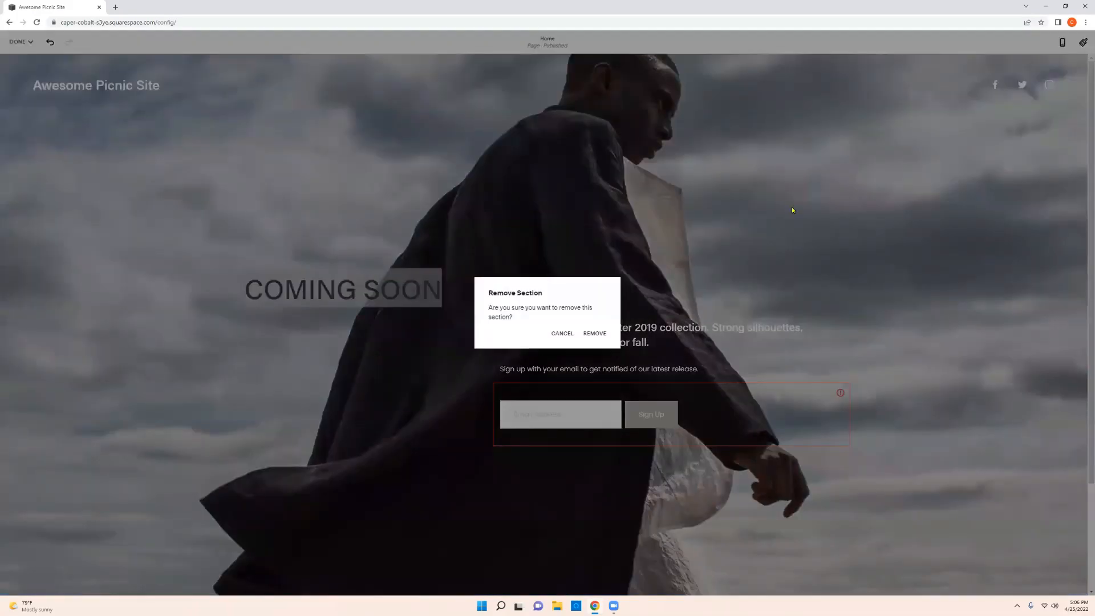
{"action": "left_click", "coordinate": [596, 333]}
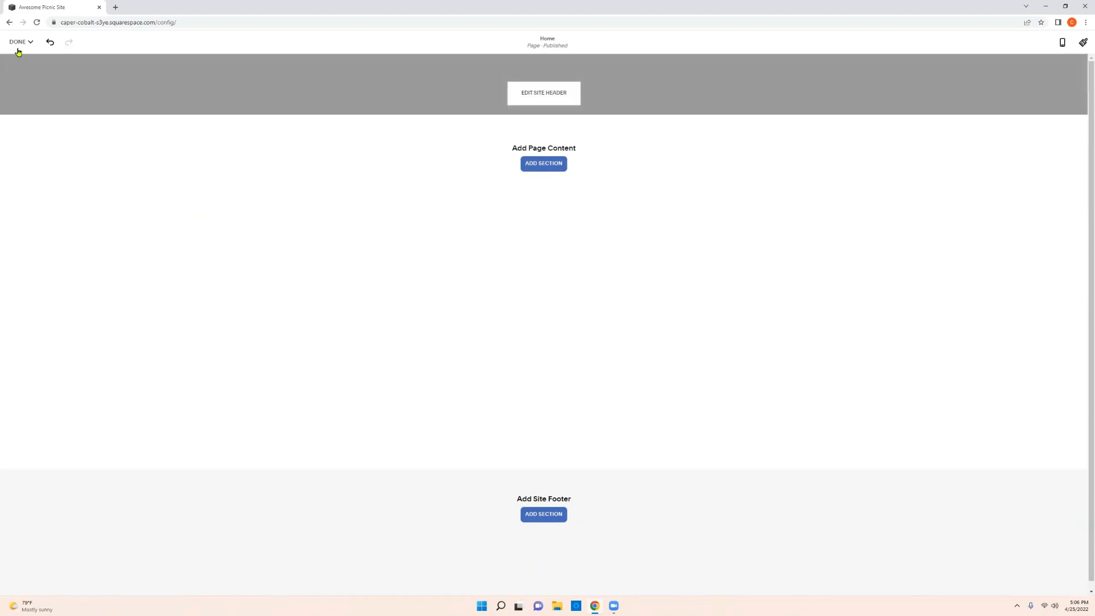
{"action": "left_click", "coordinate": [19, 44]}
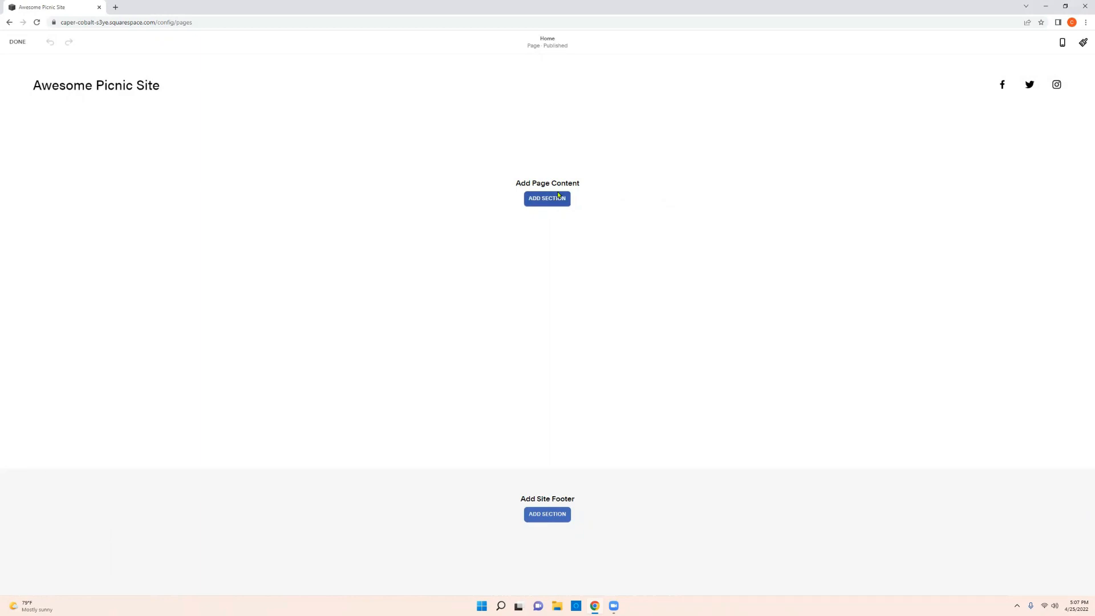
Add the Headlines section with the wooden house and mountain photo as the Home page's content
{"action": "left_click", "coordinate": [546, 199]}
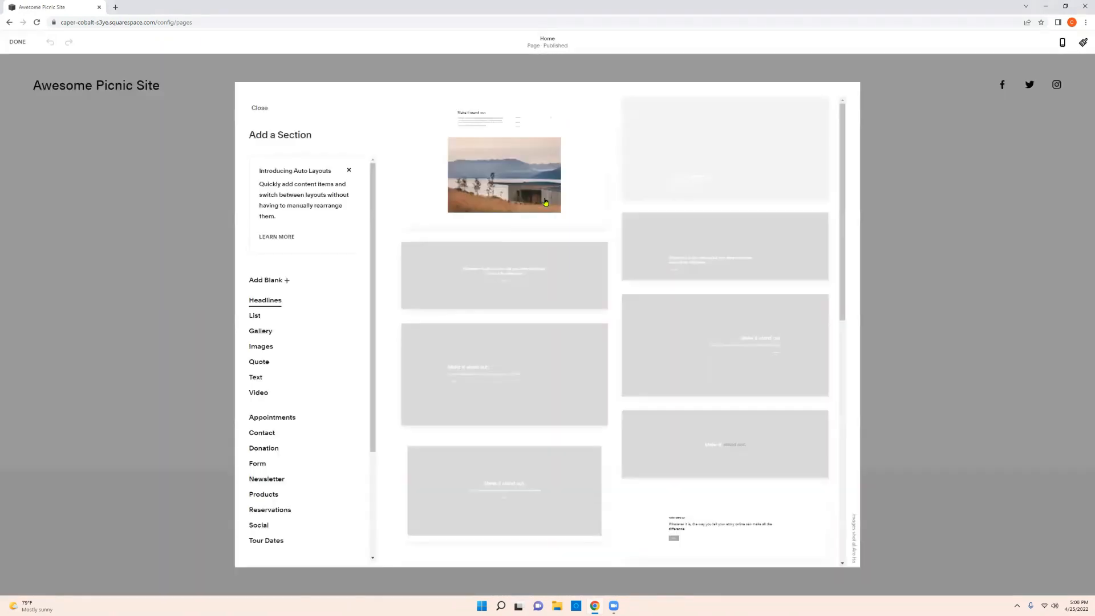
{"action": "scroll", "coordinate": [282, 326], "scroll_direction": "down", "scroll_amount": 3}
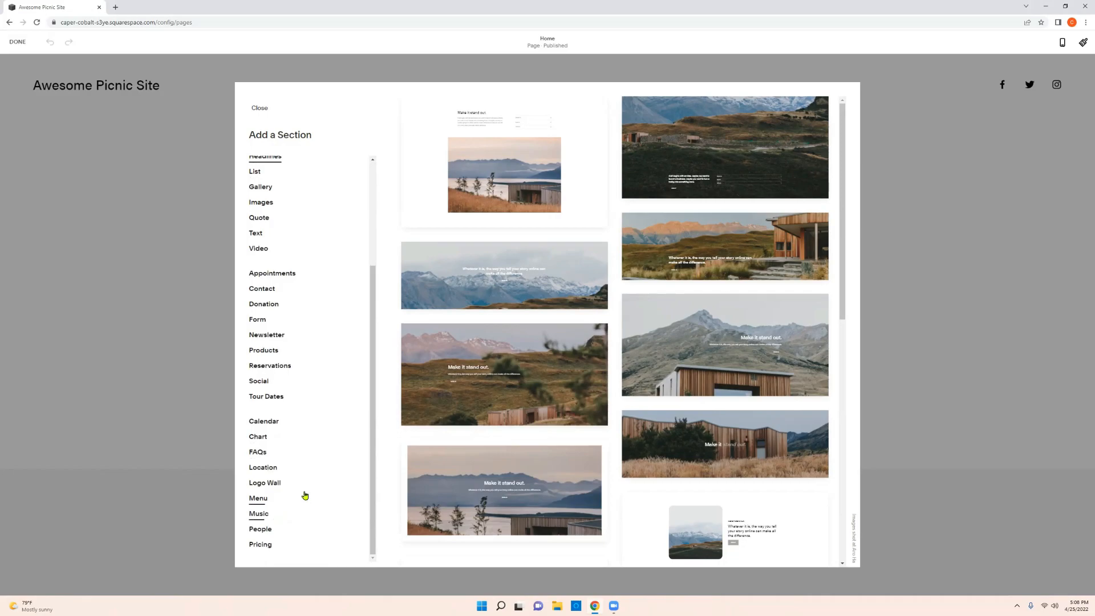
{"action": "scroll", "coordinate": [304, 495], "scroll_direction": "up", "scroll_amount": 3}
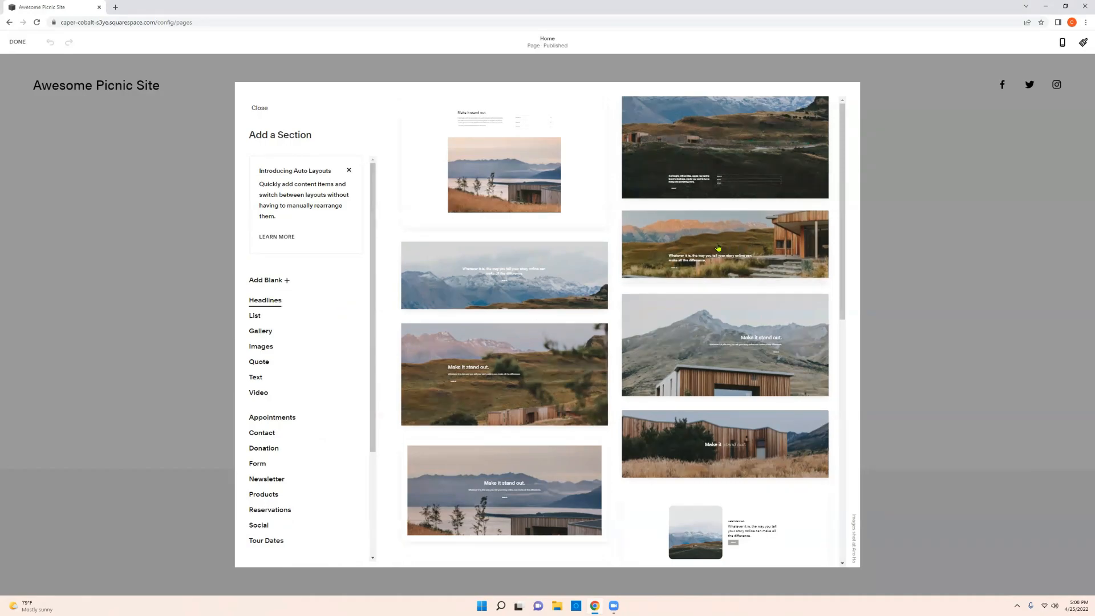
{"action": "scroll", "coordinate": [630, 308], "scroll_direction": "down", "scroll_amount": 5}
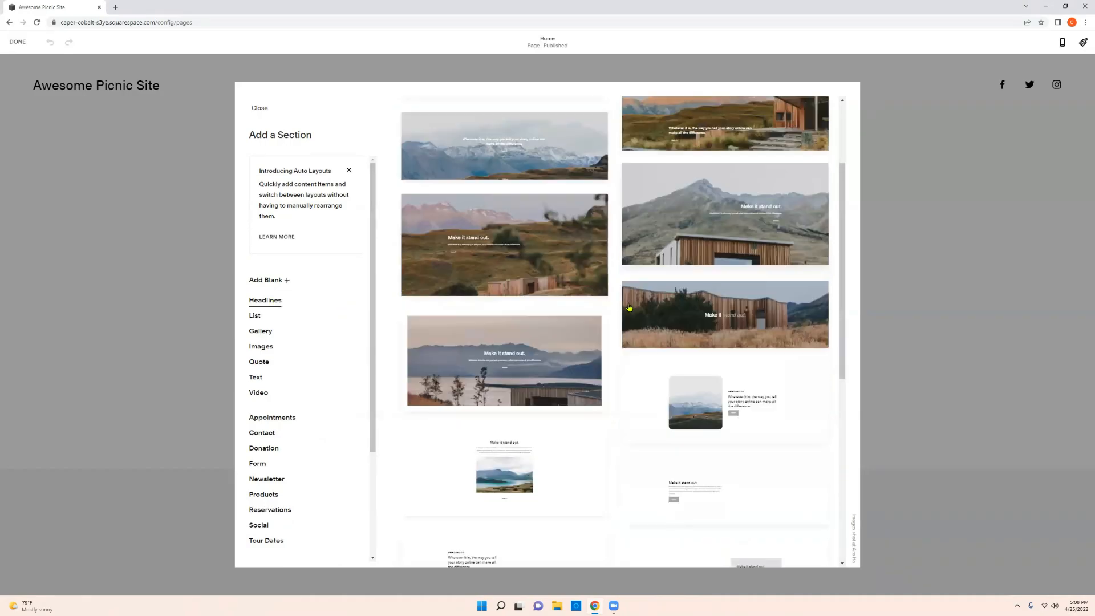
{"action": "scroll", "coordinate": [629, 310], "scroll_direction": "down", "scroll_amount": 2}
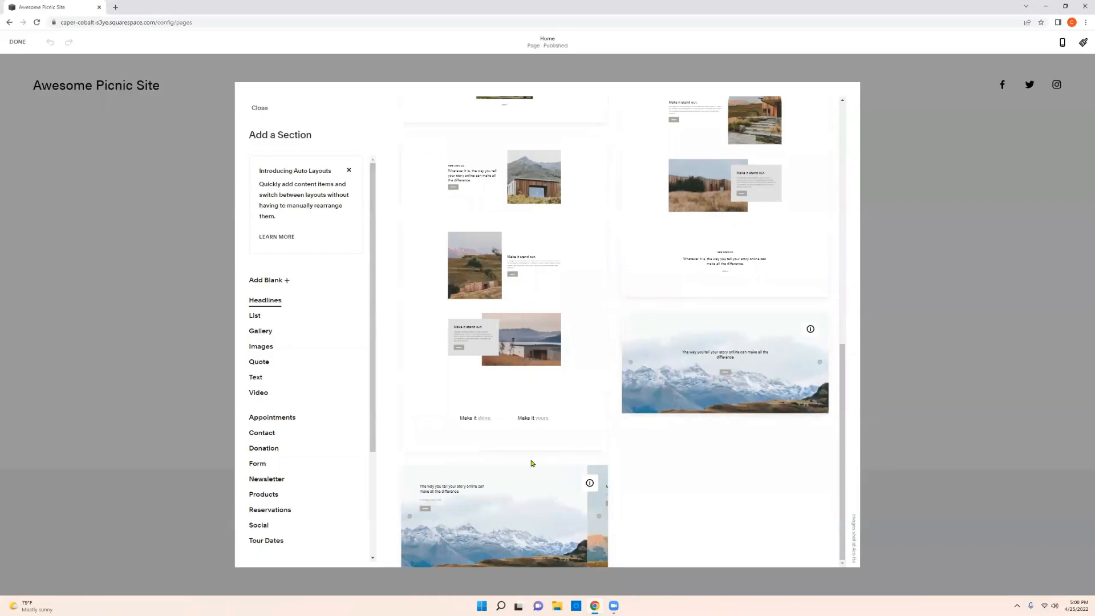
{"action": "scroll", "coordinate": [532, 460], "scroll_direction": "up", "scroll_amount": 4}
{"action": "scroll", "coordinate": [534, 463], "scroll_direction": "up", "scroll_amount": 1}
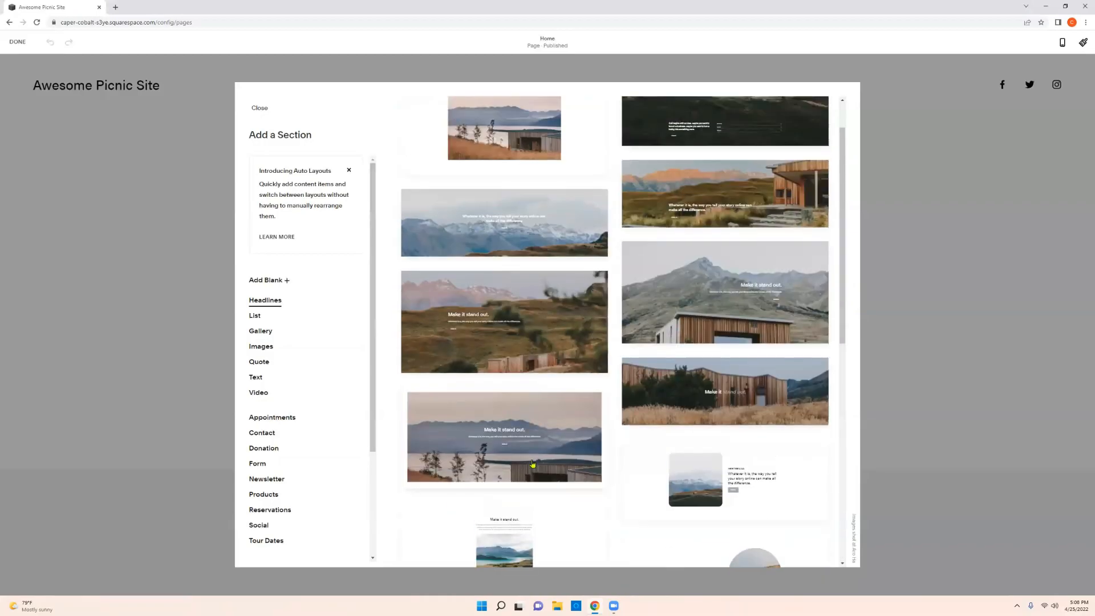
{"action": "scroll", "coordinate": [533, 463], "scroll_direction": "up", "scroll_amount": 1}
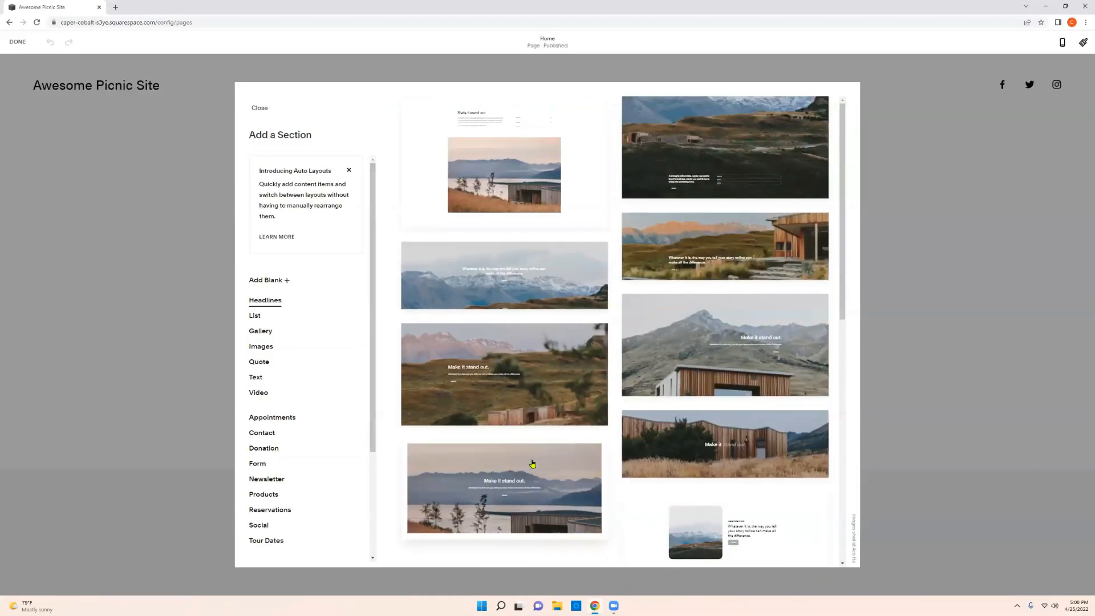
{"action": "left_click", "coordinate": [689, 237]}
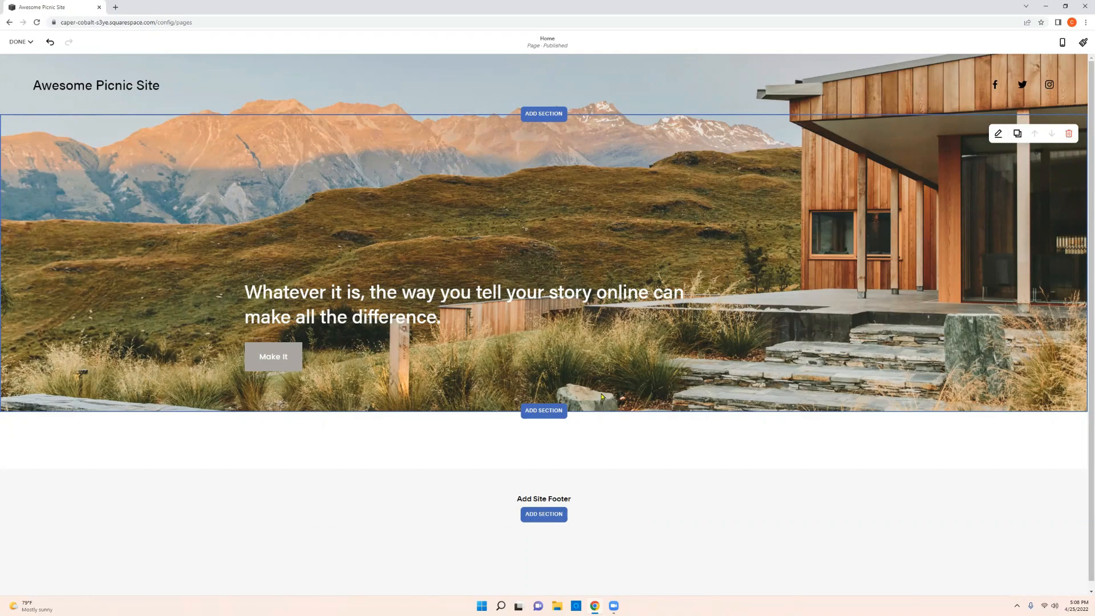
Add the centered Text section with the "Make it stand out." heading and large paragraph below the headline photo section
{"action": "scroll", "coordinate": [559, 396], "scroll_direction": "down", "scroll_amount": 1}
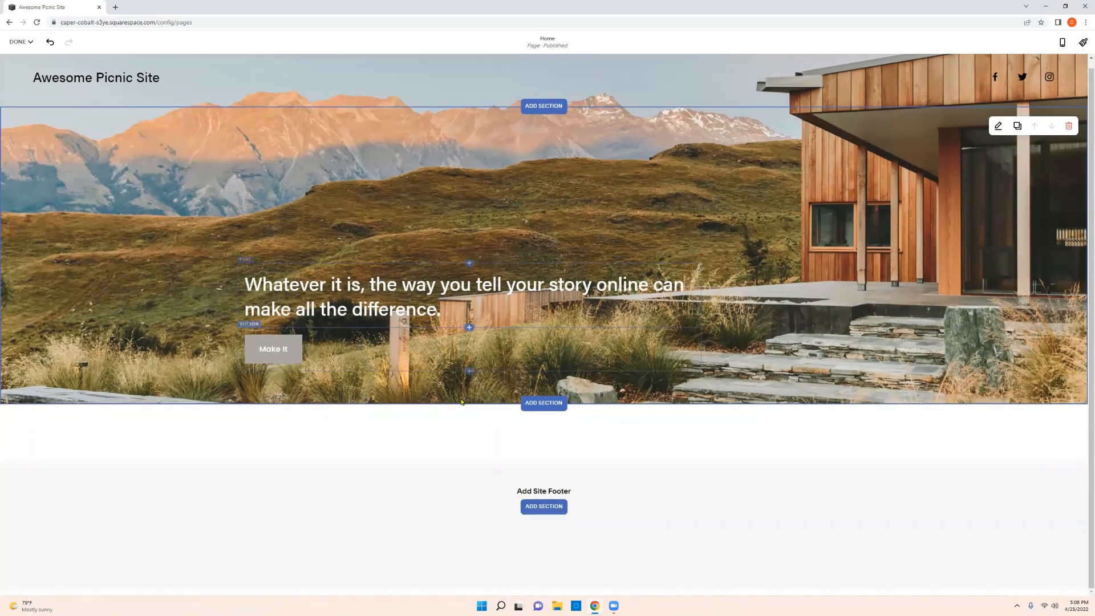
{"action": "left_click", "coordinate": [543, 403]}
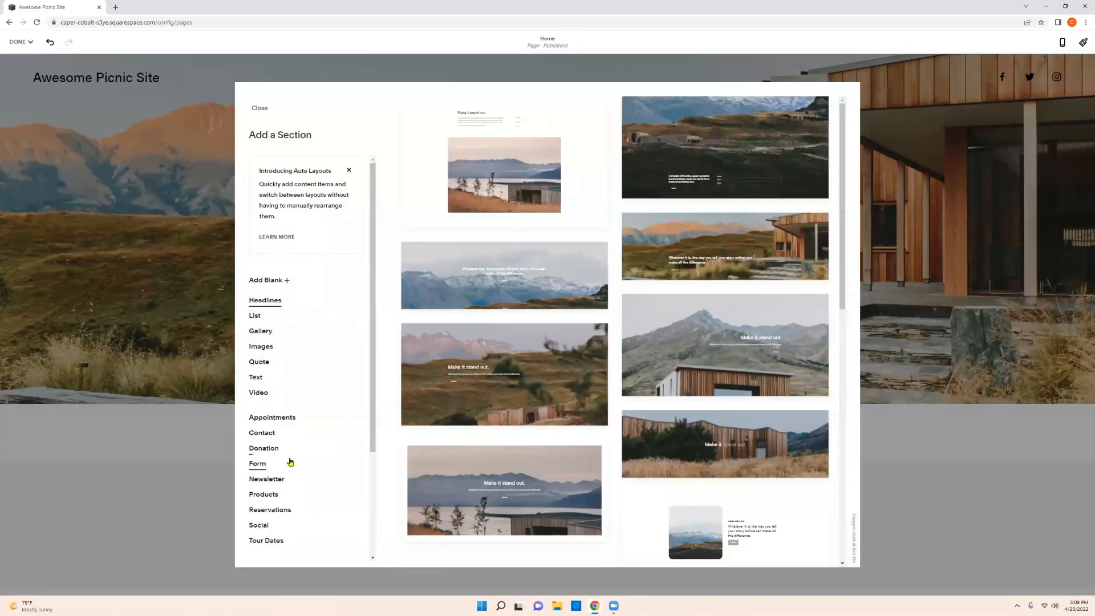
{"action": "scroll", "coordinate": [291, 459], "scroll_direction": "down", "scroll_amount": 3}
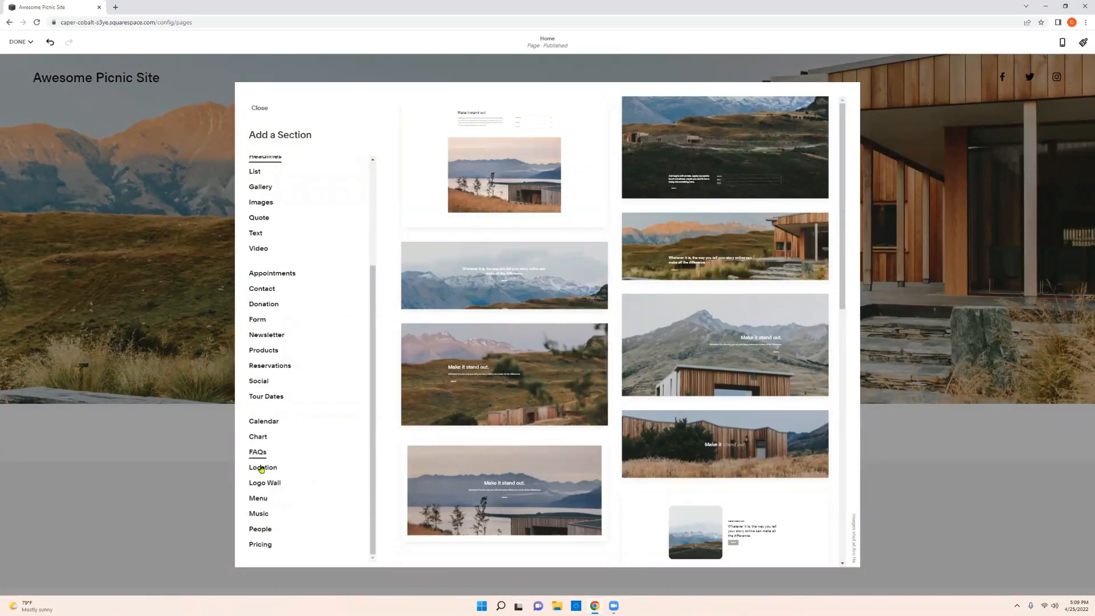
{"action": "left_click", "coordinate": [257, 234]}
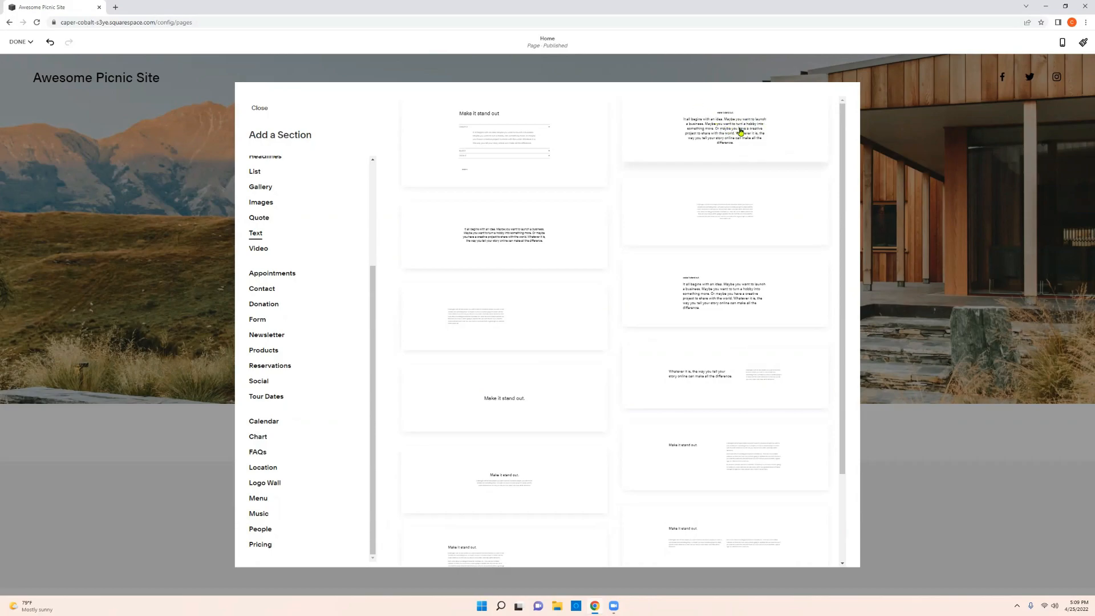
{"action": "left_click", "coordinate": [721, 137]}
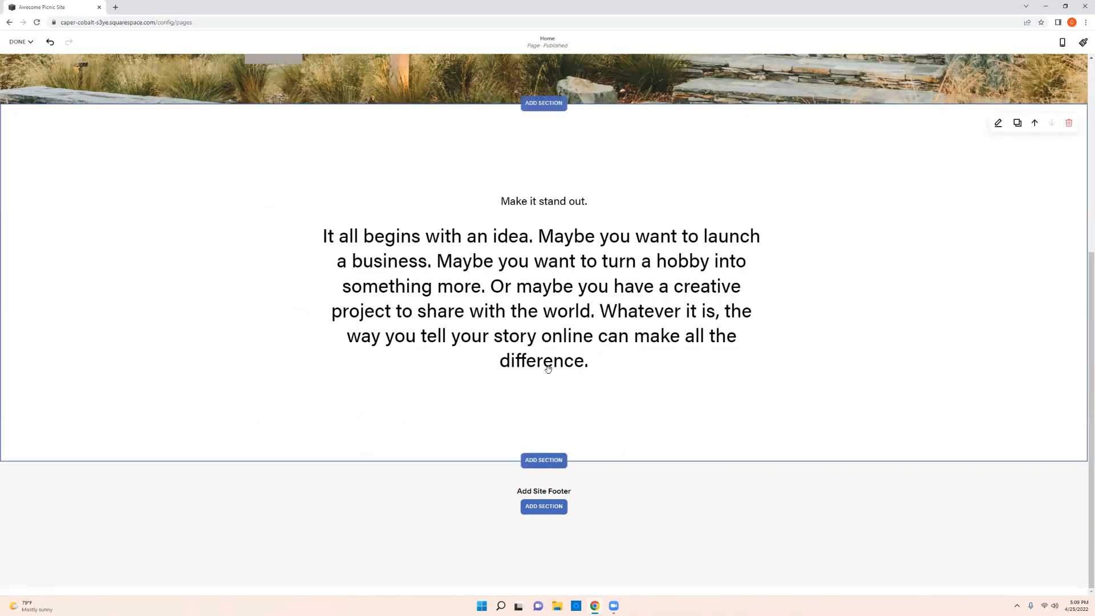
Browse the Appointments, Gallery and Products layouts and add the Pricing section with three photo options below the text section
{"action": "left_click", "coordinate": [545, 465]}
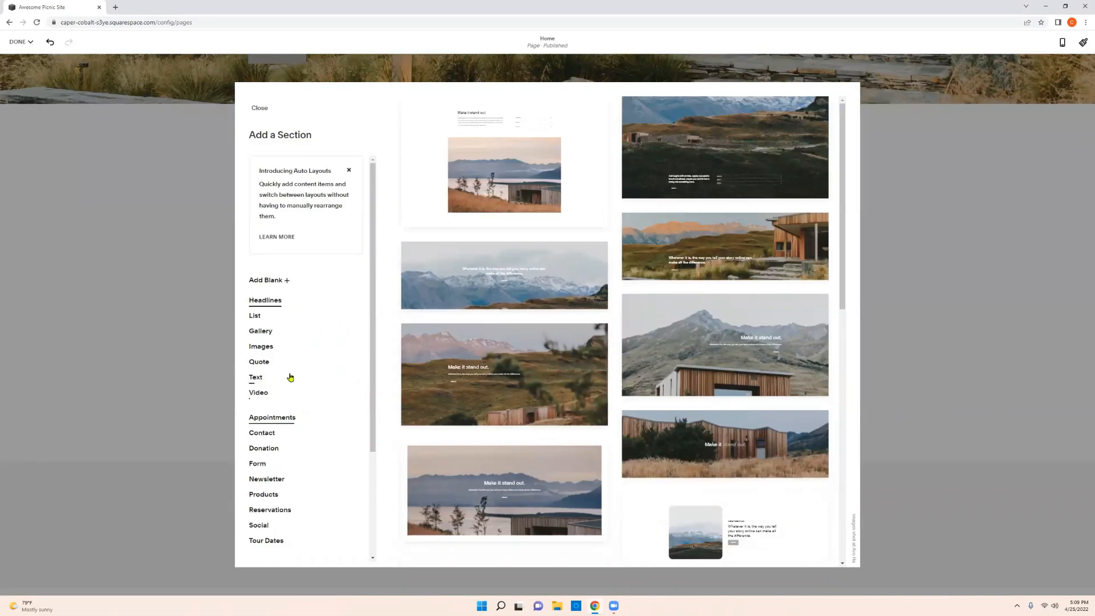
{"action": "scroll", "coordinate": [322, 378], "scroll_direction": "down", "scroll_amount": 2}
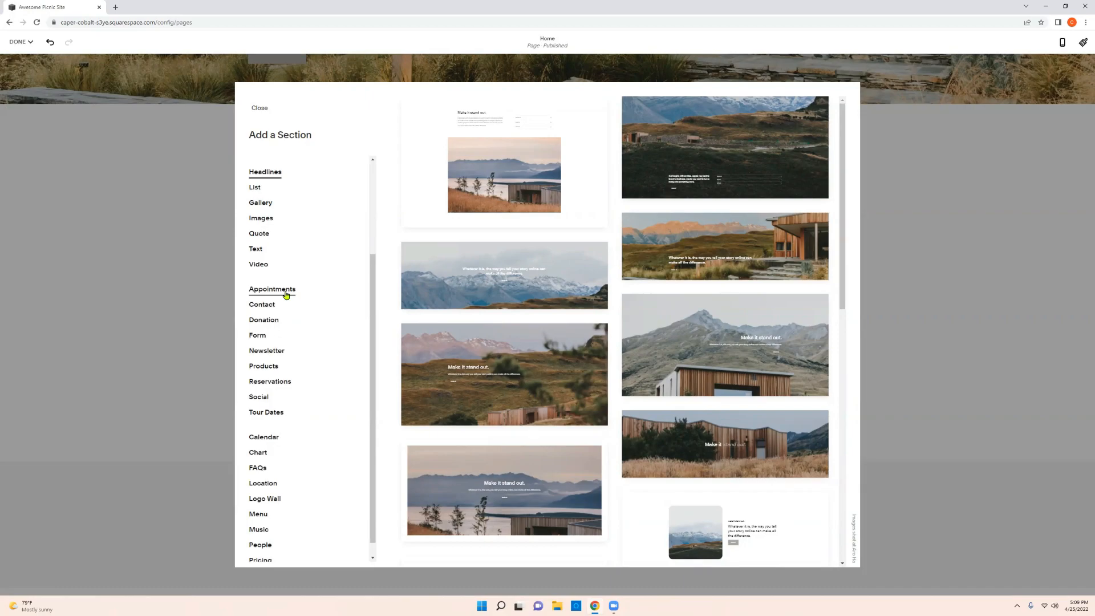
{"action": "left_click", "coordinate": [286, 292]}
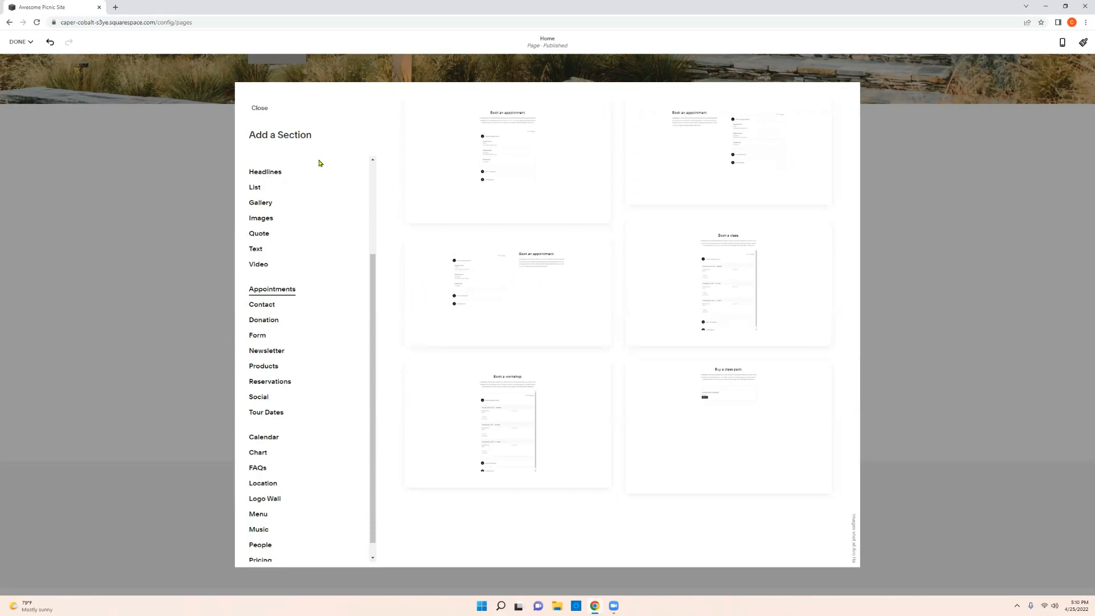
{"action": "scroll", "coordinate": [311, 259], "scroll_direction": "down", "scroll_amount": 1}
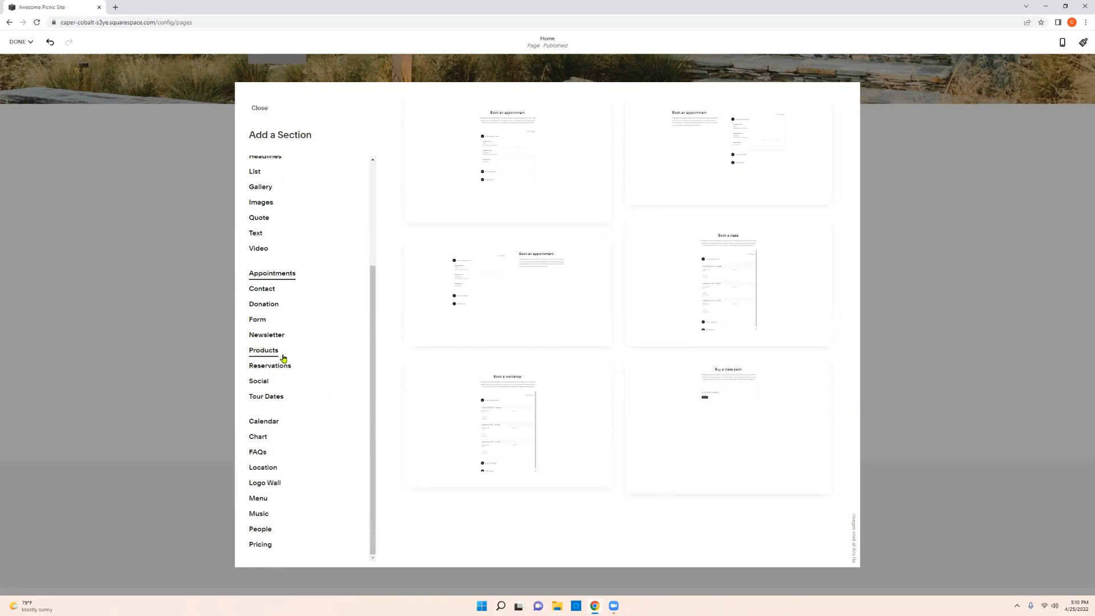
{"action": "scroll", "coordinate": [282, 358], "scroll_direction": "up", "scroll_amount": 3}
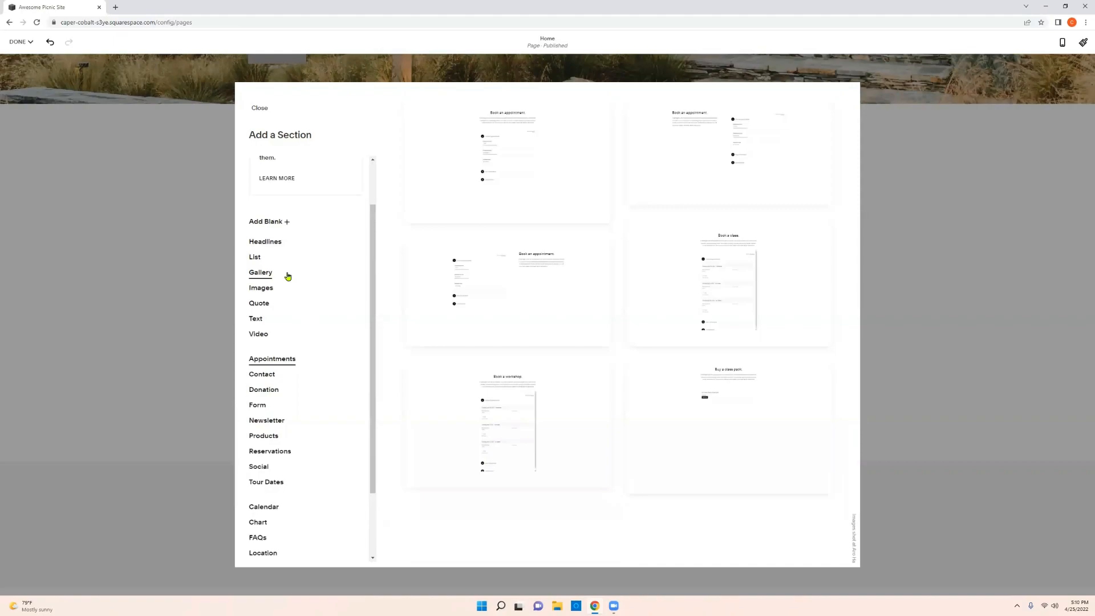
{"action": "left_click", "coordinate": [276, 276]}
{"action": "scroll", "coordinate": [276, 278], "scroll_direction": "down", "scroll_amount": 3}
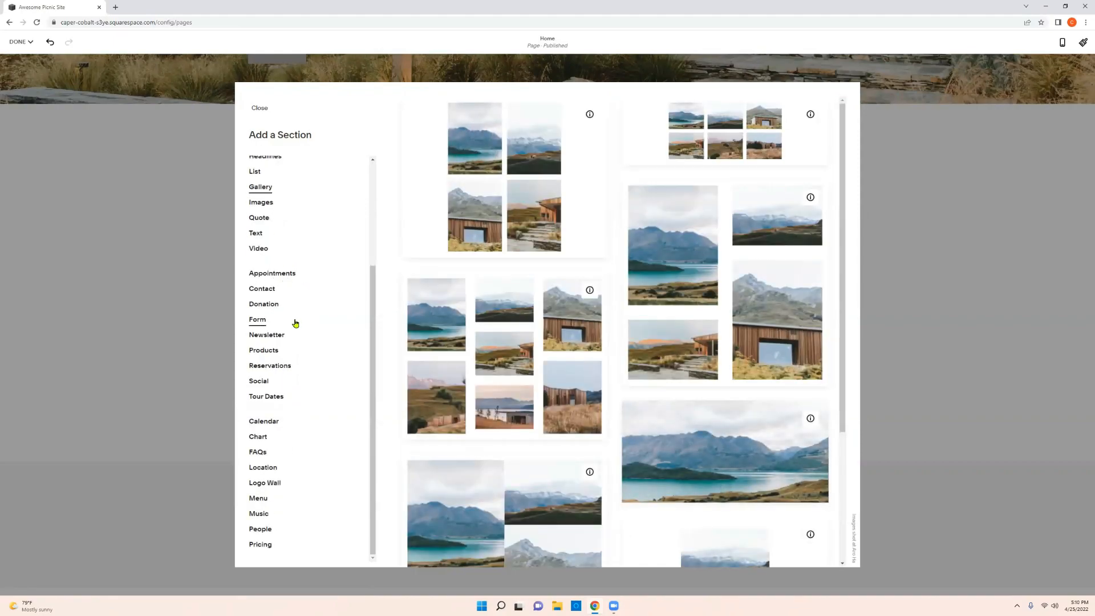
{"action": "left_click", "coordinate": [276, 351]}
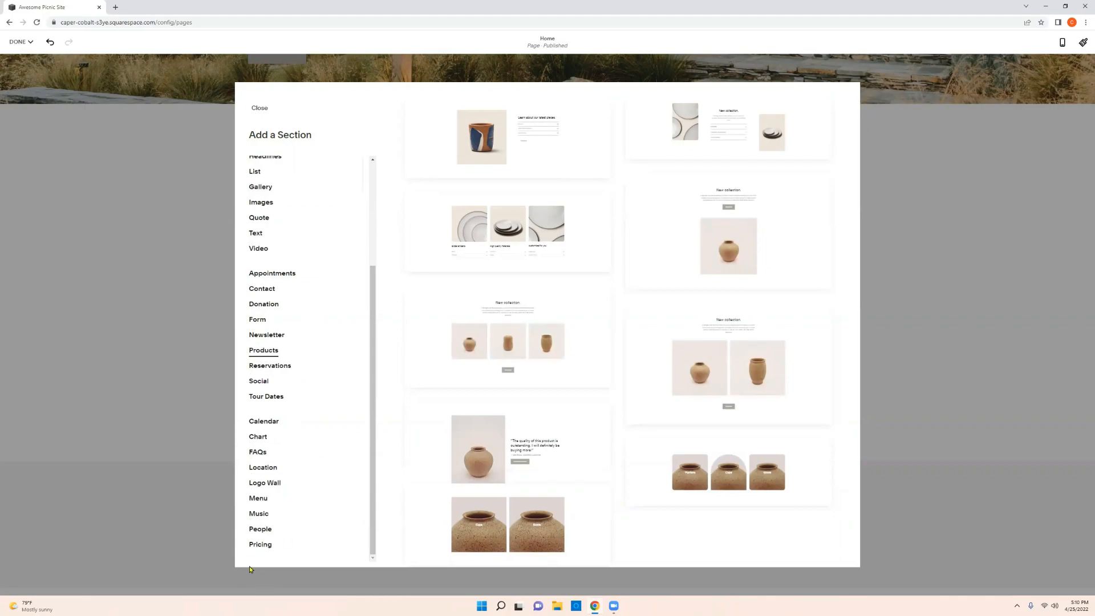
{"action": "left_click", "coordinate": [260, 546]}
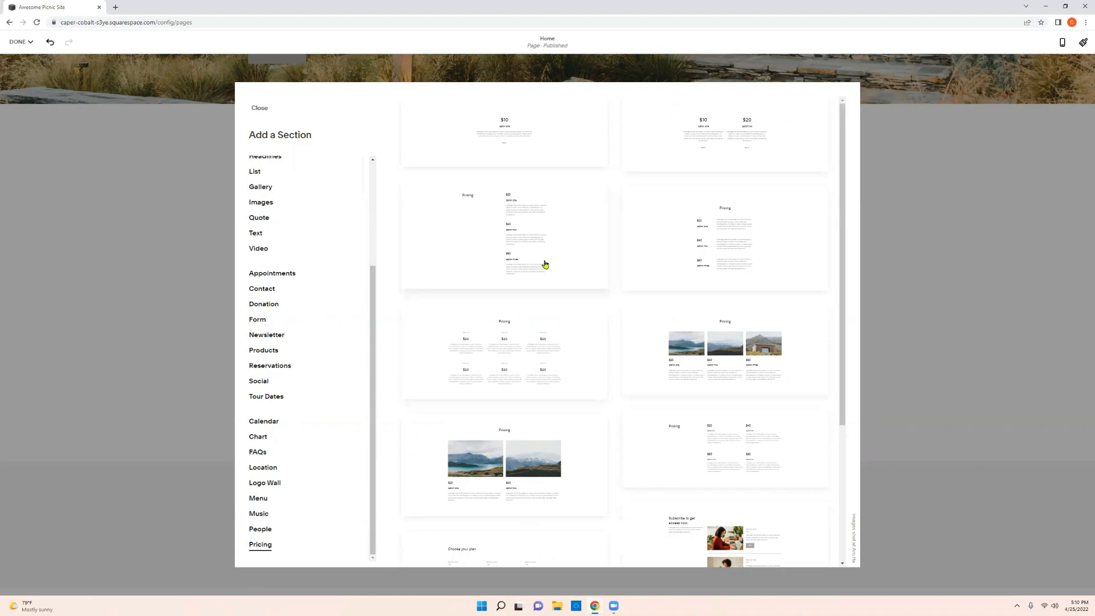
{"action": "left_click", "coordinate": [736, 357]}
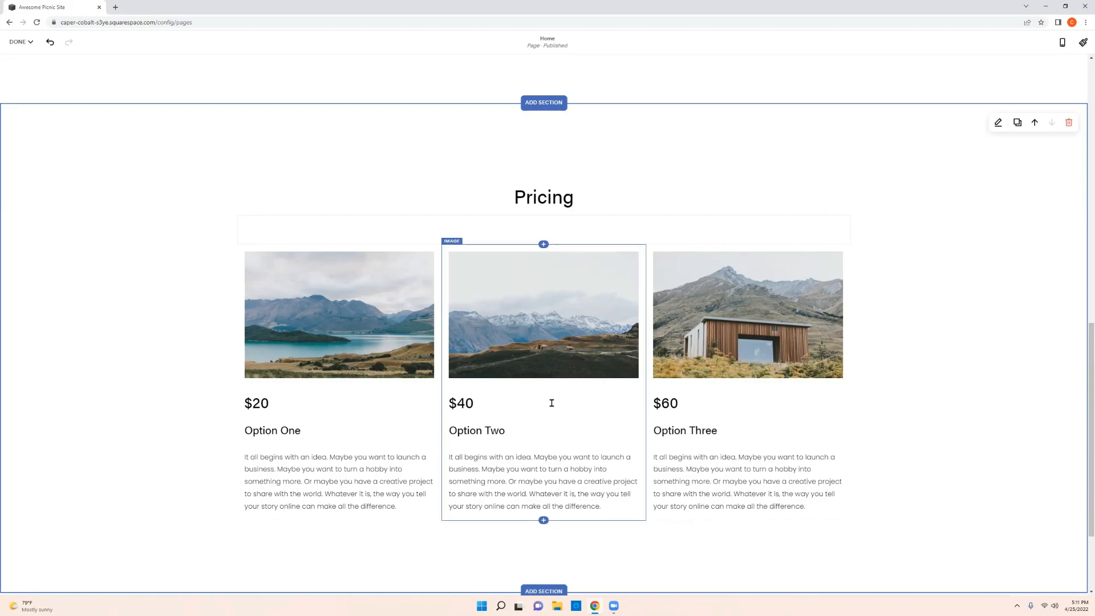
Add the Contact section with contact details beside a name, email and message form below the Pricing section
{"action": "scroll", "coordinate": [551, 395], "scroll_direction": "down", "scroll_amount": 2}
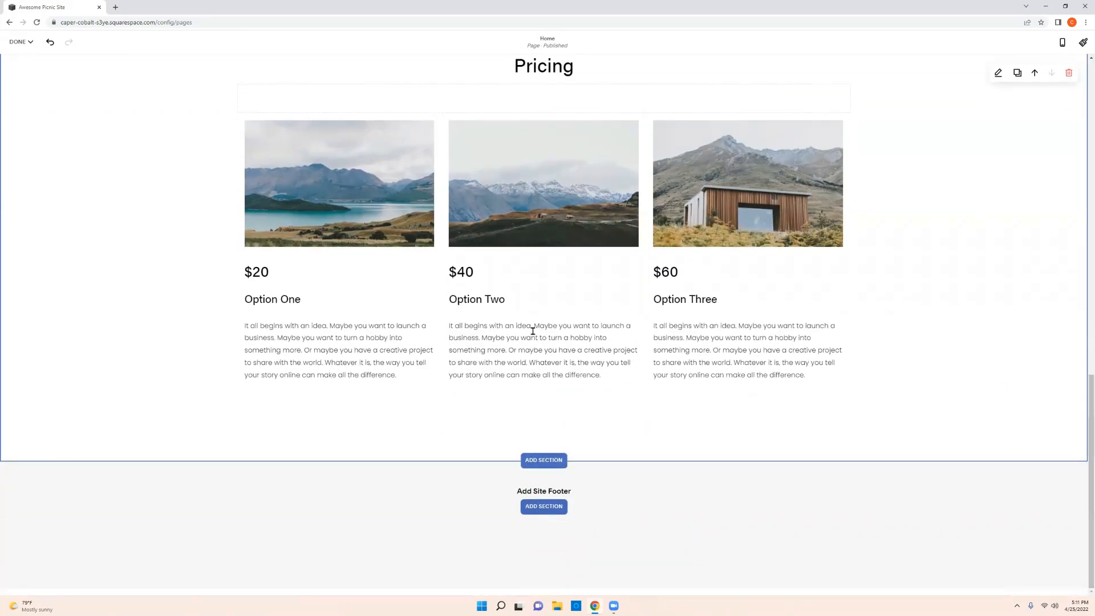
{"action": "left_click", "coordinate": [545, 462]}
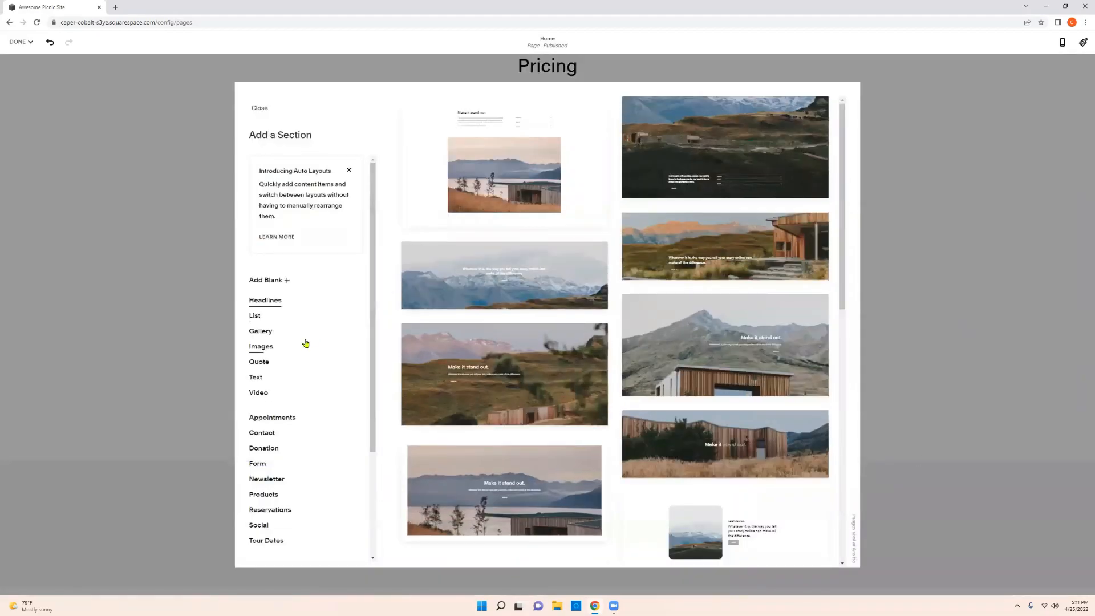
{"action": "scroll", "coordinate": [311, 354], "scroll_direction": "down", "scroll_amount": 3}
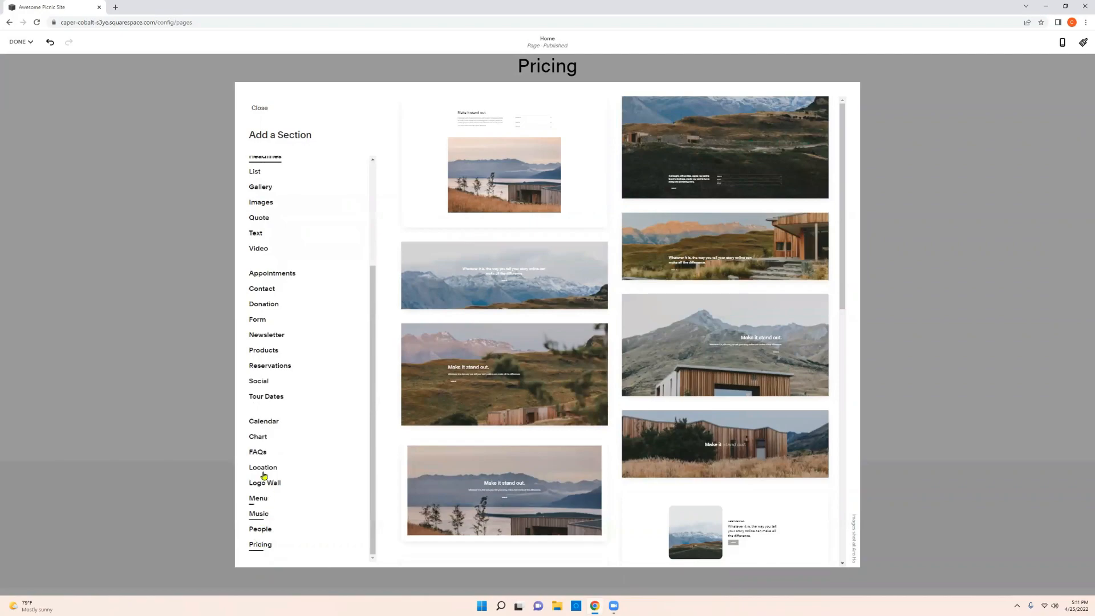
{"action": "scroll", "coordinate": [285, 375], "scroll_direction": "up", "scroll_amount": 2}
{"action": "scroll", "coordinate": [308, 316], "scroll_direction": "up", "scroll_amount": 1}
{"action": "scroll", "coordinate": [301, 345], "scroll_direction": "down", "scroll_amount": 2}
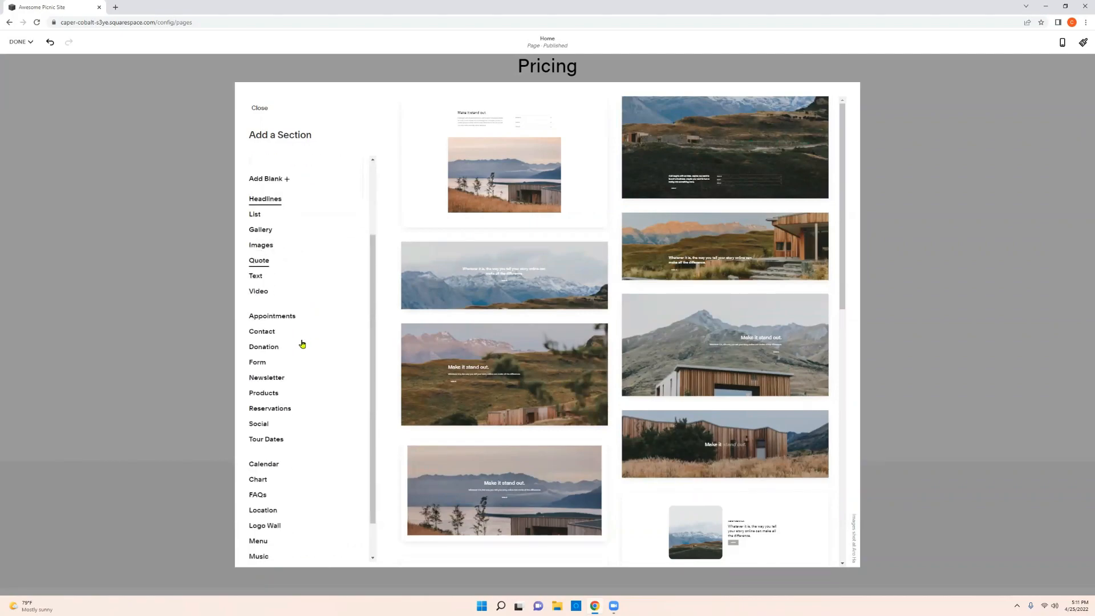
{"action": "left_click", "coordinate": [261, 336]}
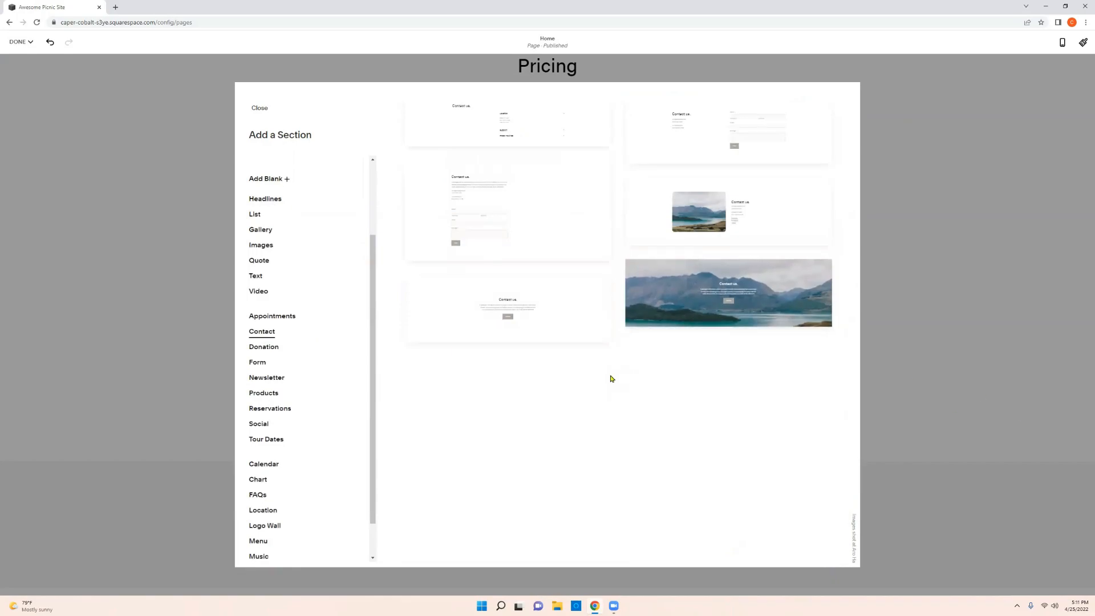
{"action": "left_click", "coordinate": [730, 140]}
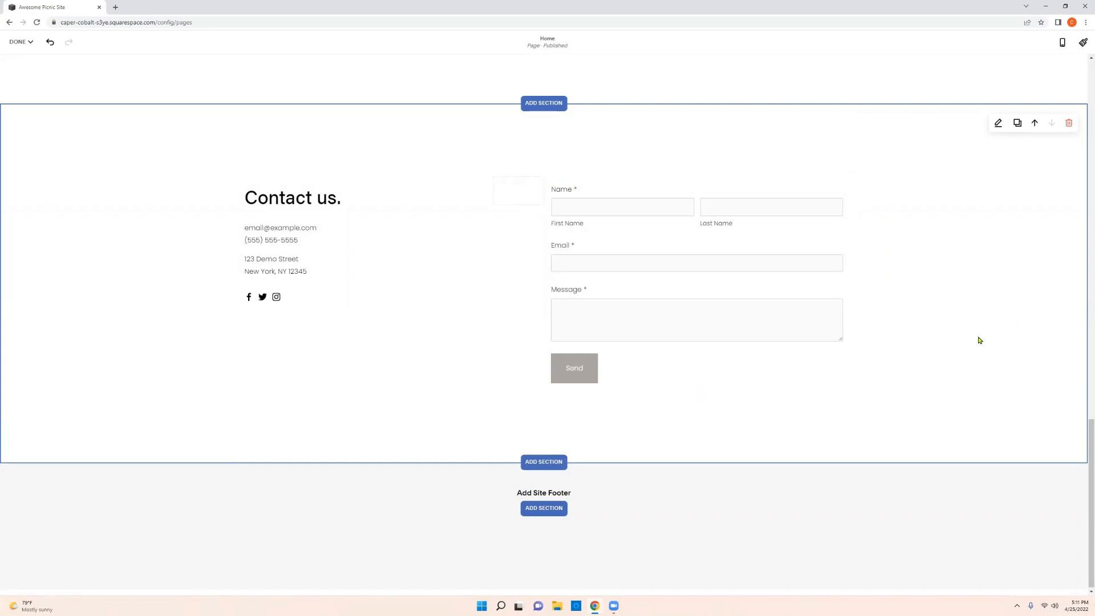
Remove the heading text block and the Make It button block from the photo section at the start of the page
{"action": "scroll", "coordinate": [879, 343], "scroll_direction": "up", "scroll_amount": 15}
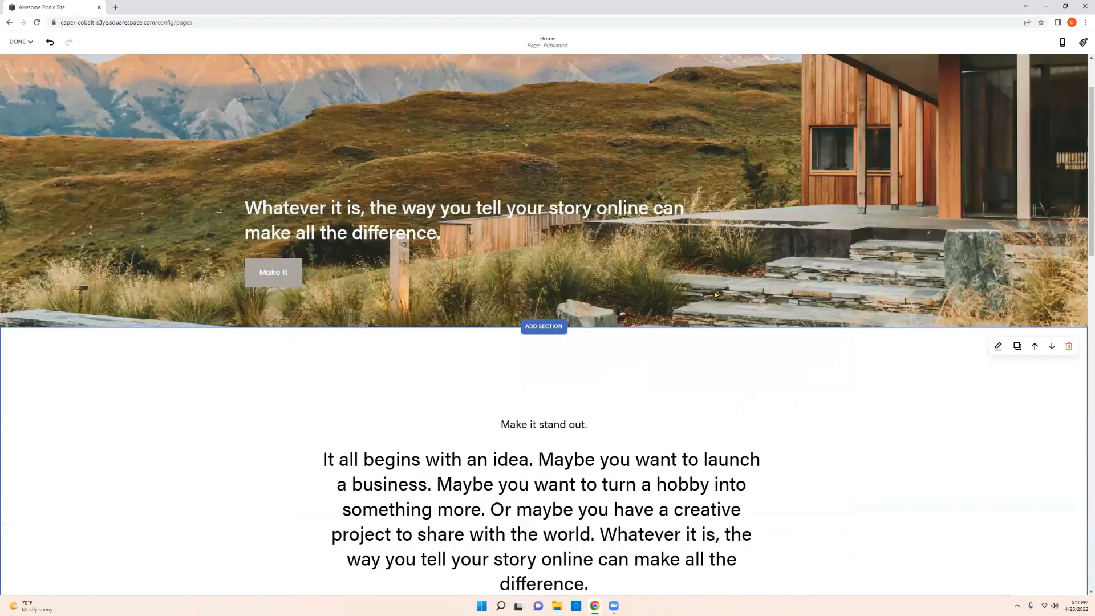
{"action": "scroll", "coordinate": [652, 135], "scroll_direction": "up", "scroll_amount": 1}
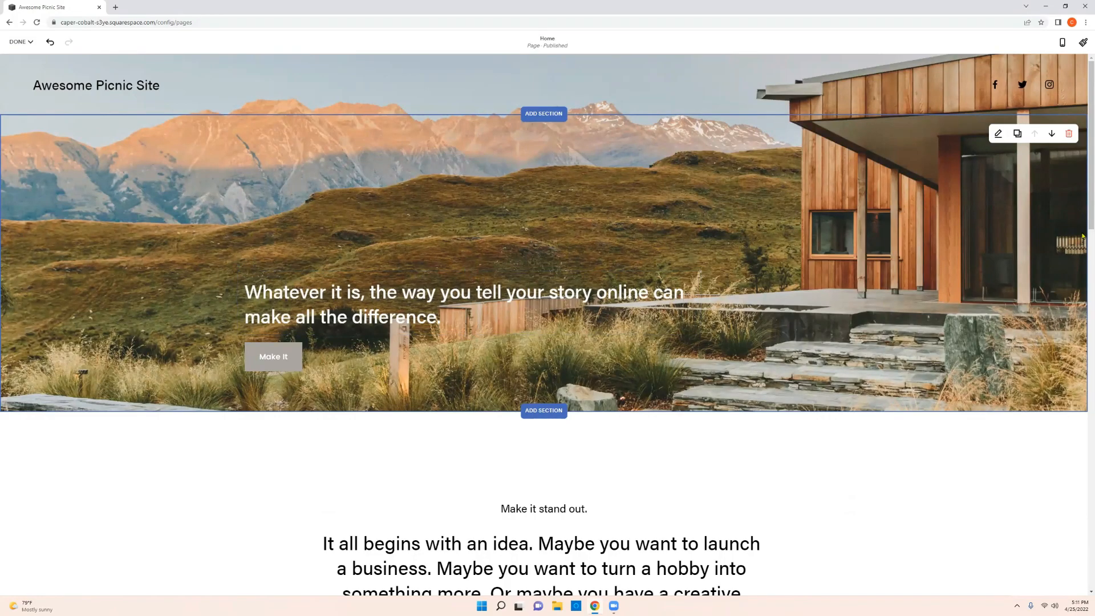
{"action": "left_click", "coordinate": [460, 297]}
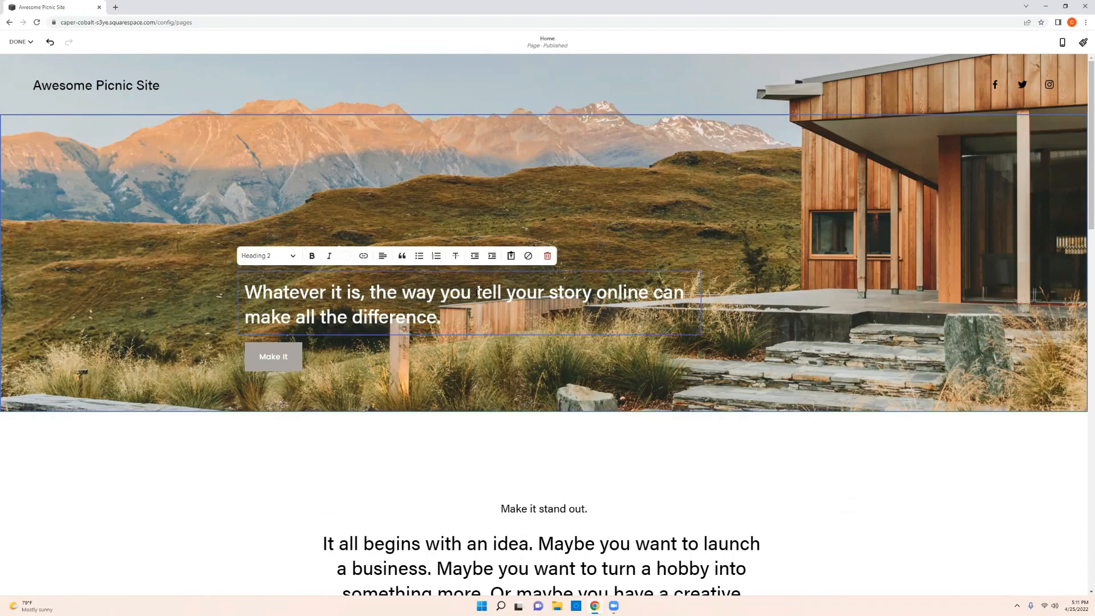
{"action": "left_click", "coordinate": [547, 257]}
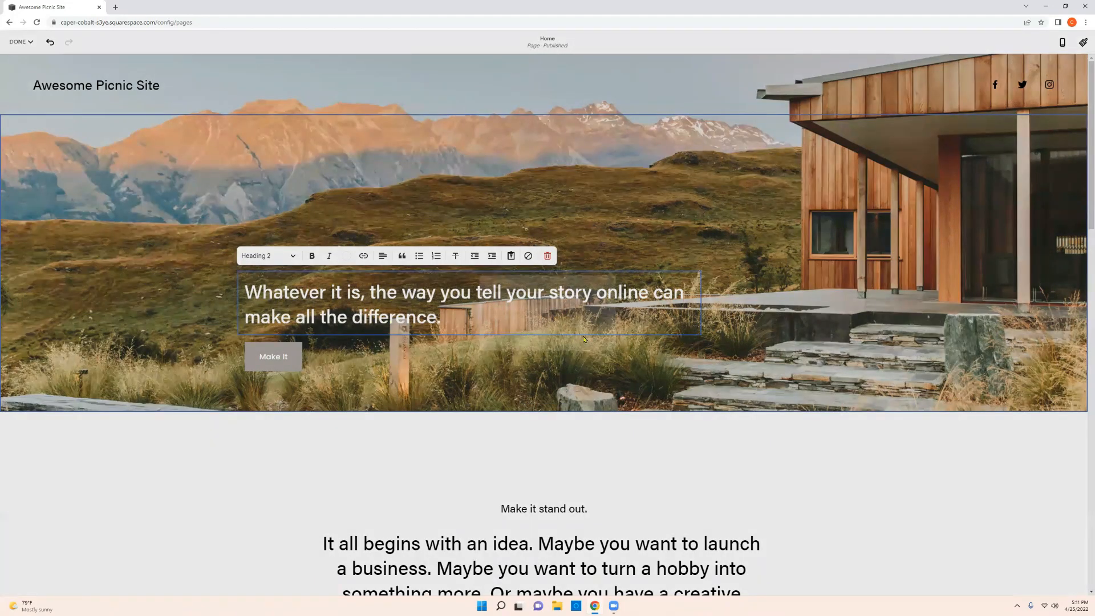
{"action": "left_click", "coordinate": [595, 337]}
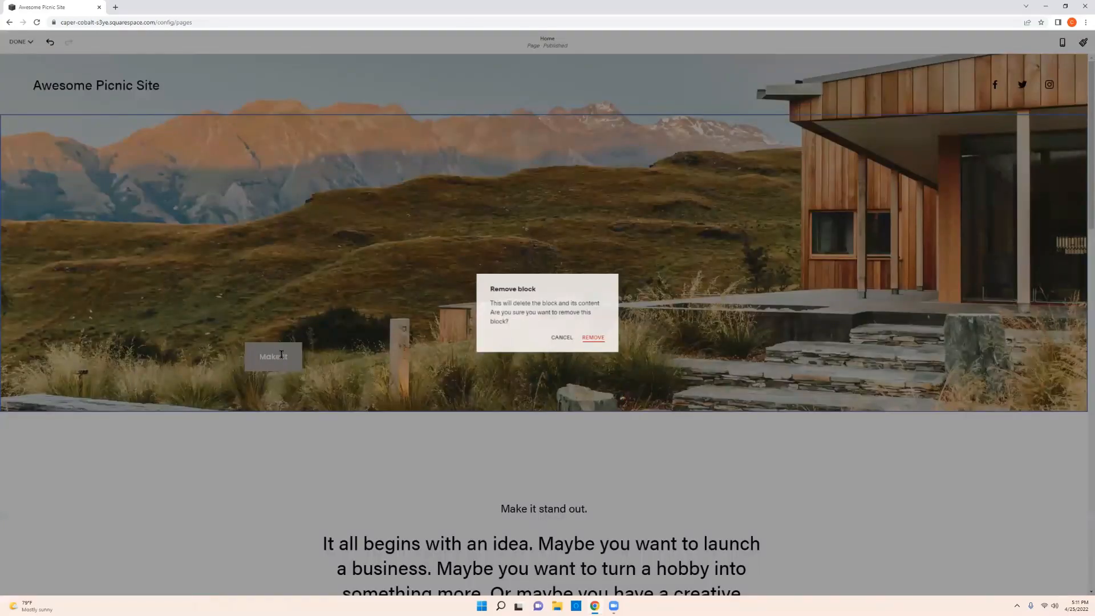
{"action": "mouse_move", "coordinate": [282, 354]}
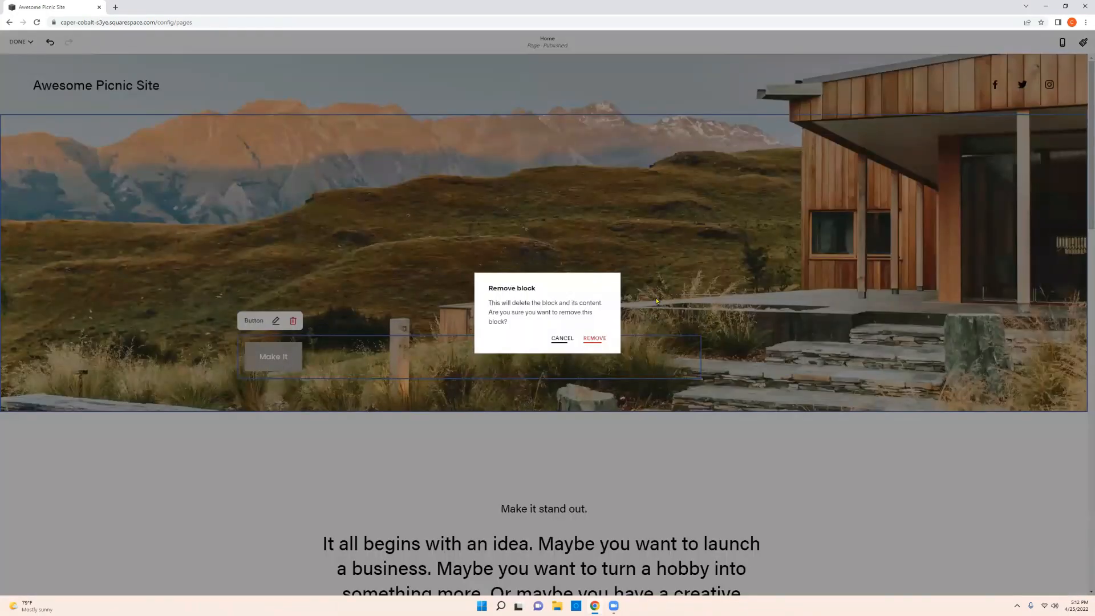
{"action": "key", "text": "Return"}
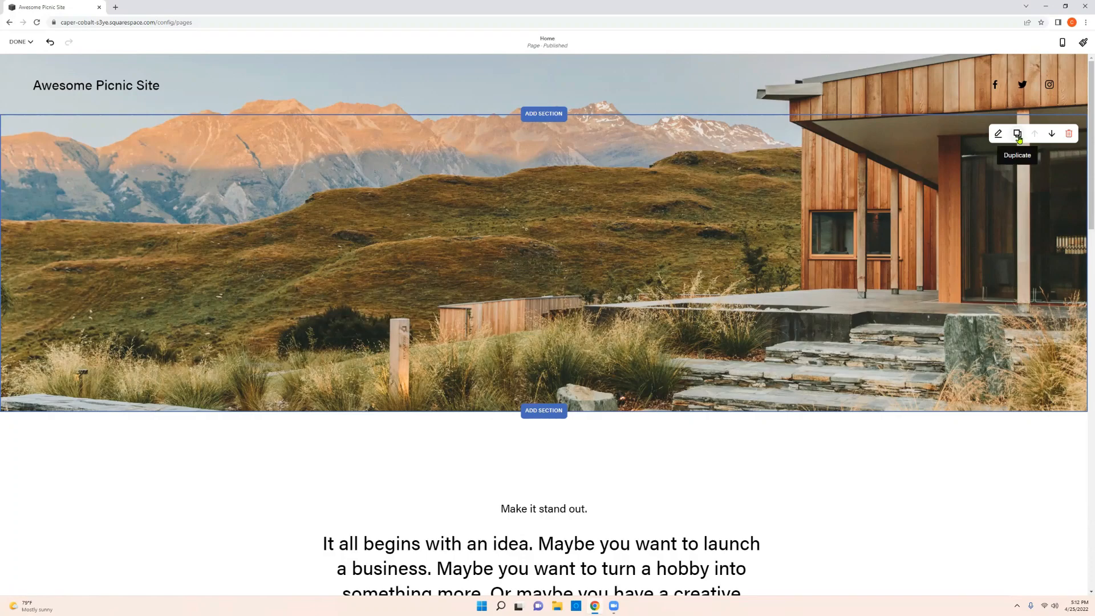
Replace the "Make it stand out." heading in the text section with "ABOUT US"
{"action": "scroll", "coordinate": [649, 420], "scroll_direction": "down", "scroll_amount": 2}
{"action": "scroll", "coordinate": [545, 301], "scroll_direction": "down", "scroll_amount": 2}
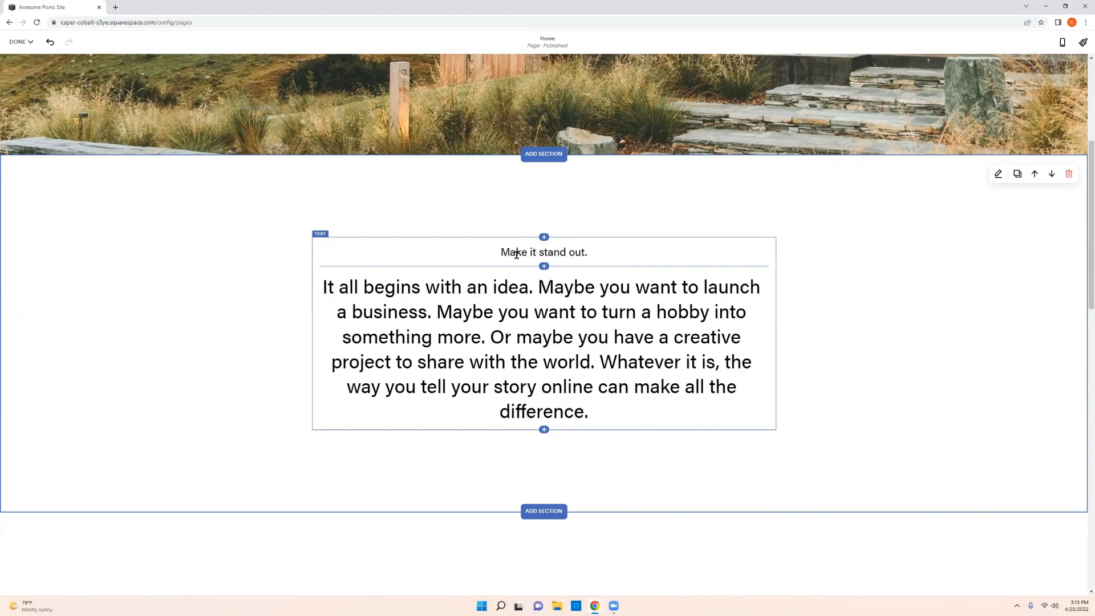
{"action": "left_click", "coordinate": [603, 254]}
{"action": "left_click_drag", "start_coordinate": [602, 254], "coordinate": [510, 253]}
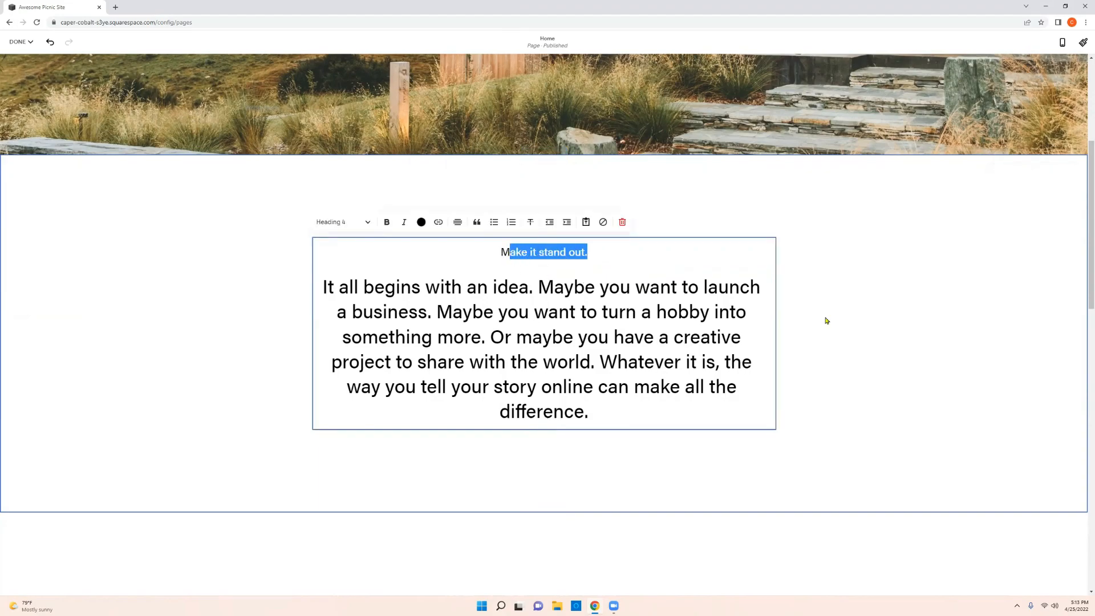
{"action": "key", "text": "Right"}
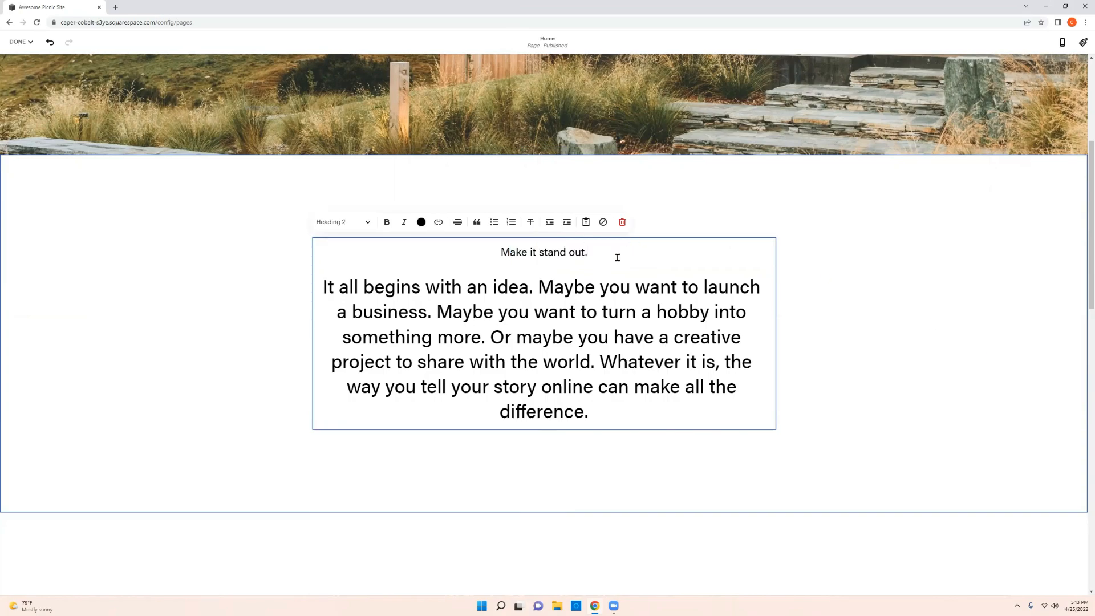
{"action": "left_click_drag", "start_coordinate": [609, 258], "coordinate": [499, 257]}
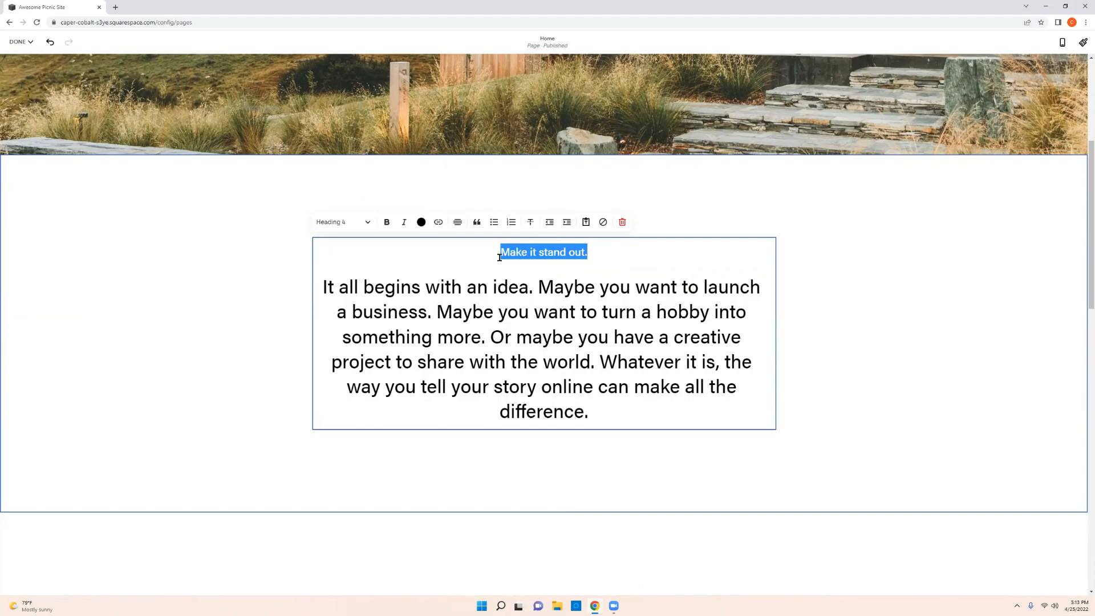
{"action": "type", "text": "Also"}
{"action": "key", "text": "BackSpace"}
{"action": "key", "text": "BackSpace"}
{"action": "key", "text": "BackSpace"}
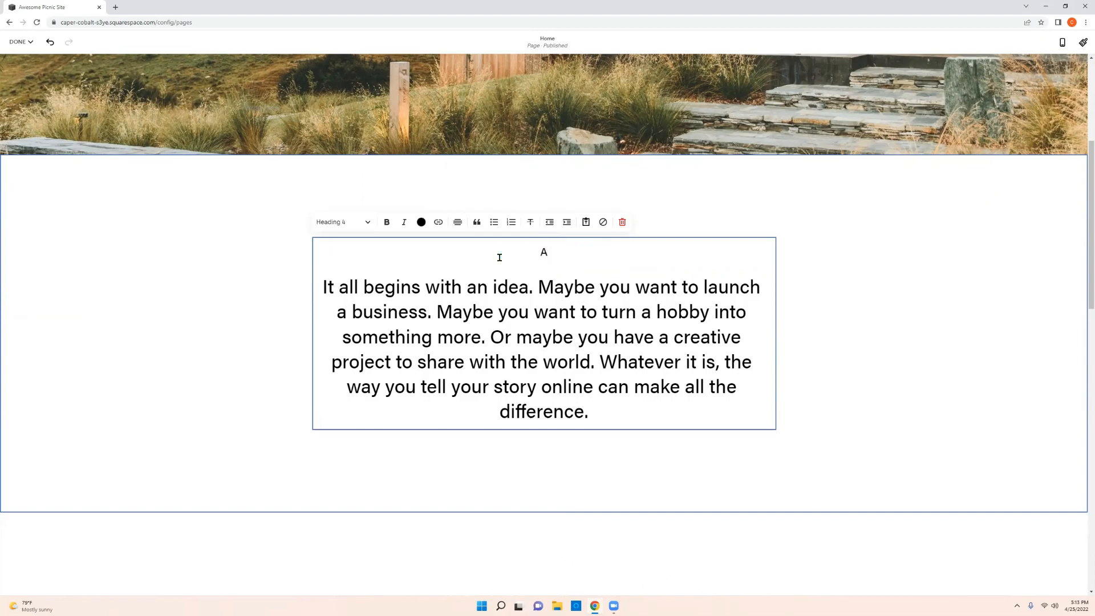
{"action": "type", "text": "BOUT US"}
Format the "ABOUT US" title in the text section as Heading 1
{"action": "left_click", "coordinate": [557, 253]}
{"action": "left_click", "coordinate": [365, 223]}
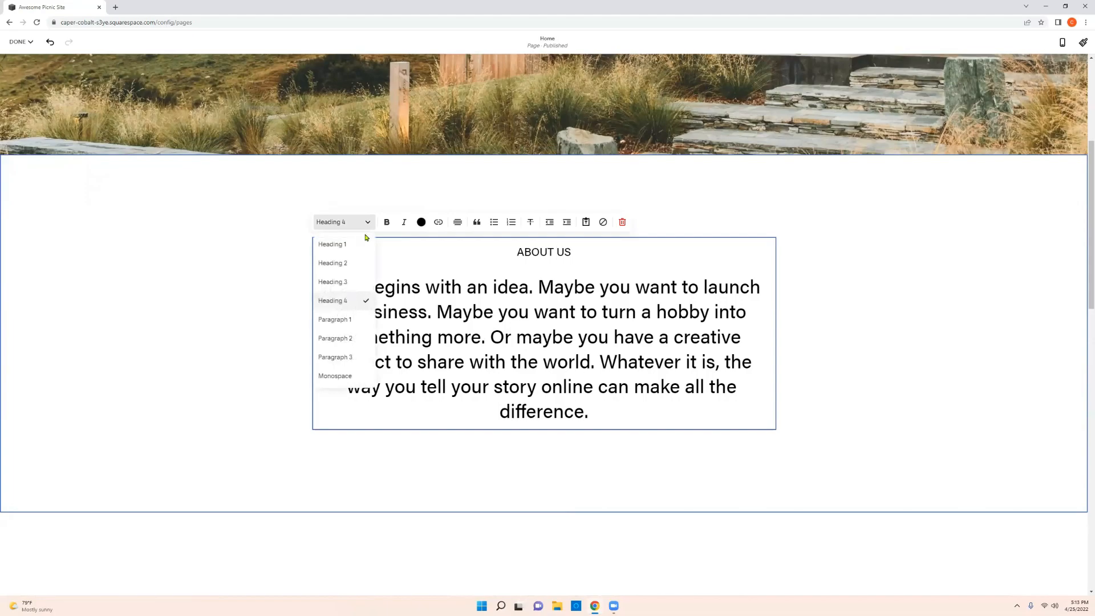
{"action": "left_click", "coordinate": [354, 264]}
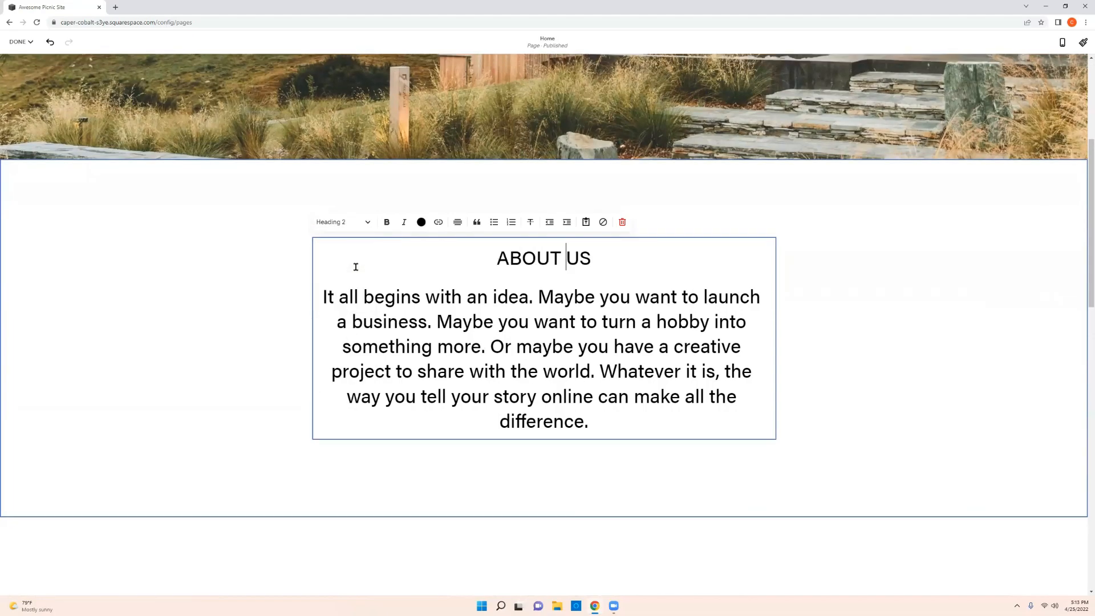
{"action": "left_click", "coordinate": [363, 223]}
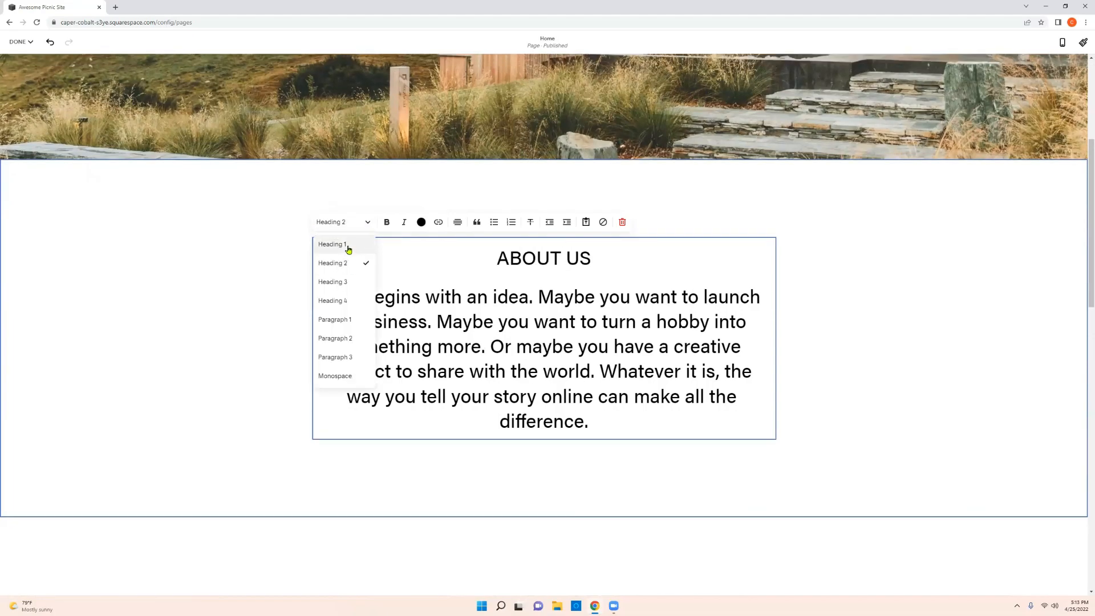
{"action": "left_click", "coordinate": [348, 245]}
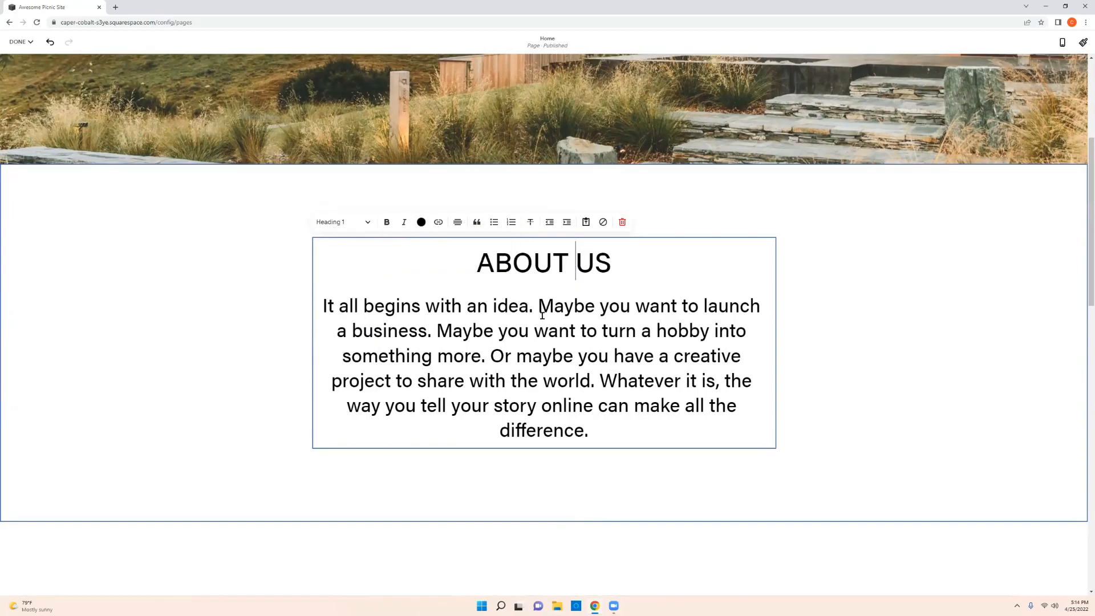
Format the body text below the "ABOUT US" title as Paragraph 1
{"action": "left_click_drag", "start_coordinate": [593, 433], "coordinate": [320, 305]}
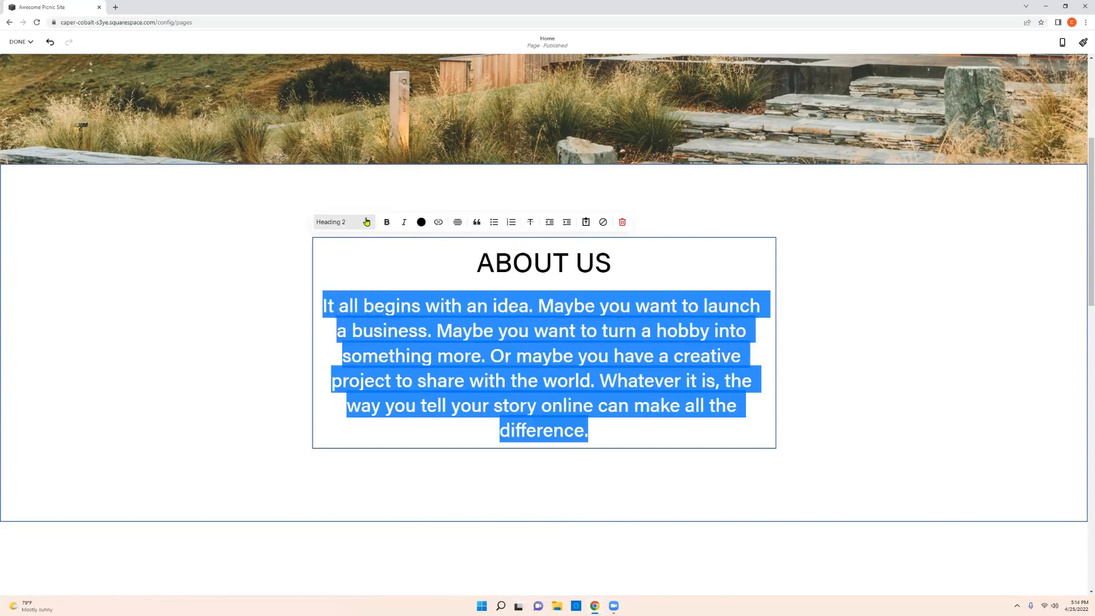
{"action": "left_click", "coordinate": [362, 222]}
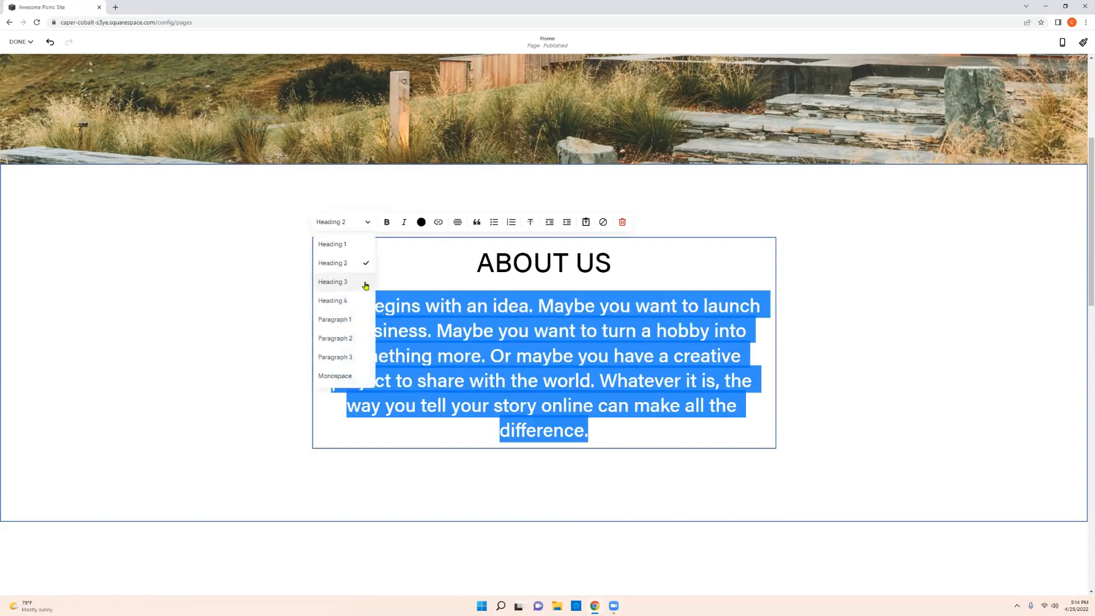
{"action": "left_click", "coordinate": [354, 318]}
{"action": "left_click", "coordinate": [748, 340]}
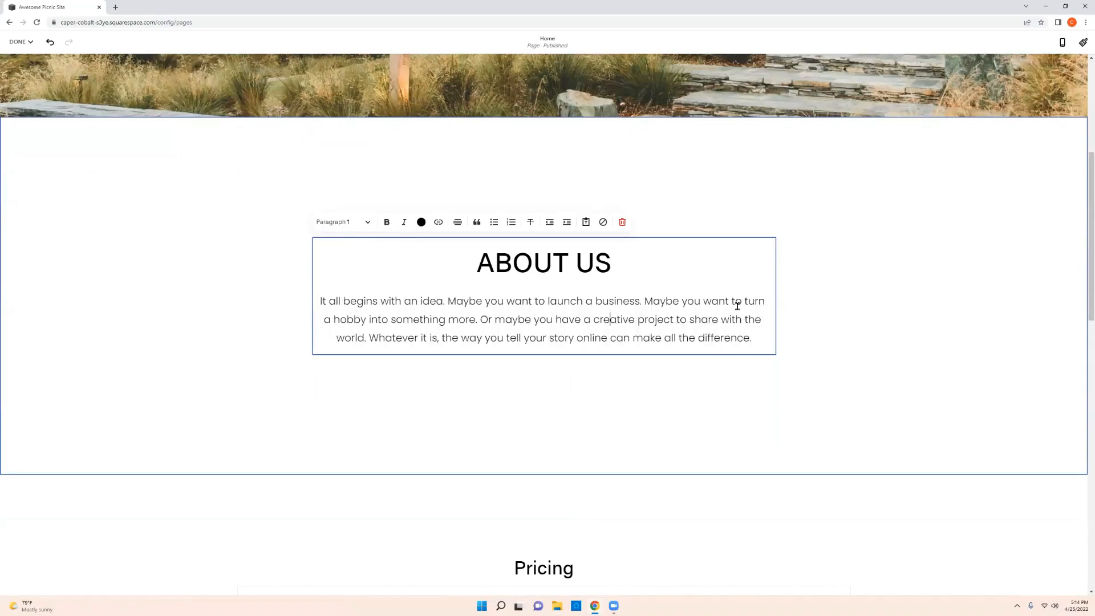
Replace the body text below "ABOUT US" with "The Awesome Picnic Company began in 2020. We specialize in..."
{"action": "left_click_drag", "start_coordinate": [753, 337], "coordinate": [318, 301]}
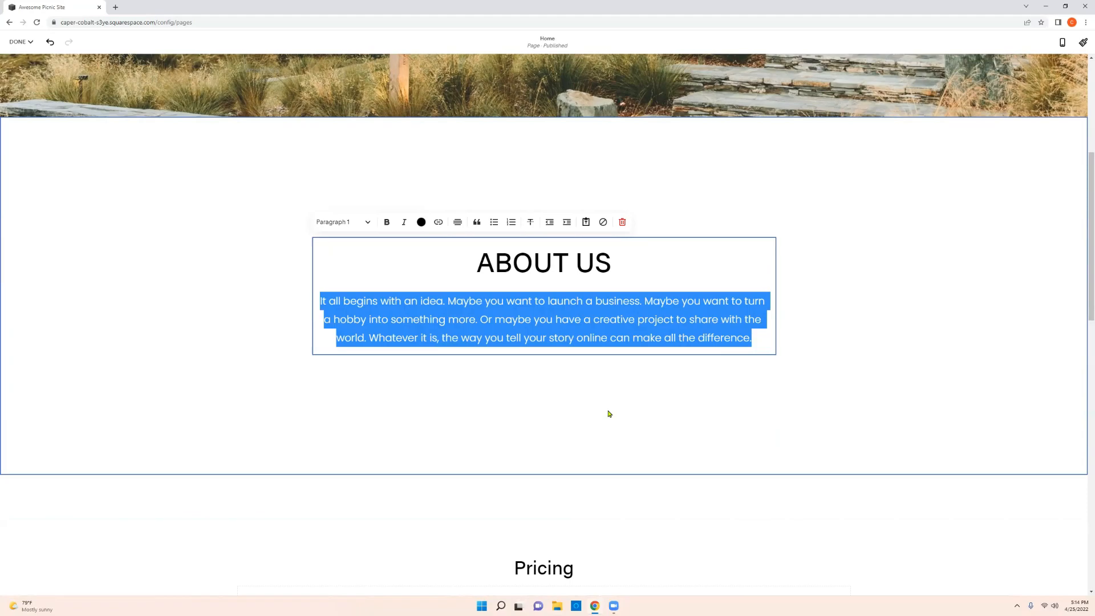
{"action": "type", "text": "The Awesome Picnic Company began in 2020. We specialize in..."}
{"action": "left_click", "coordinate": [609, 268]}
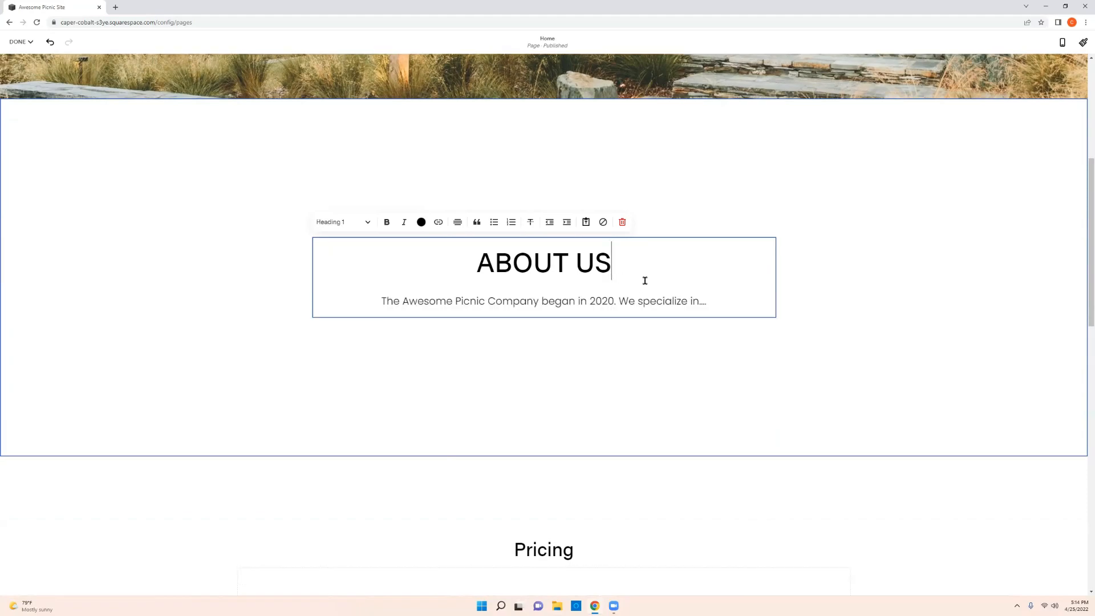
{"action": "left_click", "coordinate": [569, 259]}
{"action": "left_click", "coordinate": [499, 299]}
{"action": "left_click", "coordinate": [514, 258]}
Replace the "Pricing" title above the three photo options with "PACKAGES" and format it as Heading 1
{"action": "scroll", "coordinate": [613, 230], "scroll_direction": "down", "scroll_amount": 2}
{"action": "scroll", "coordinate": [561, 268], "scroll_direction": "down", "scroll_amount": 1}
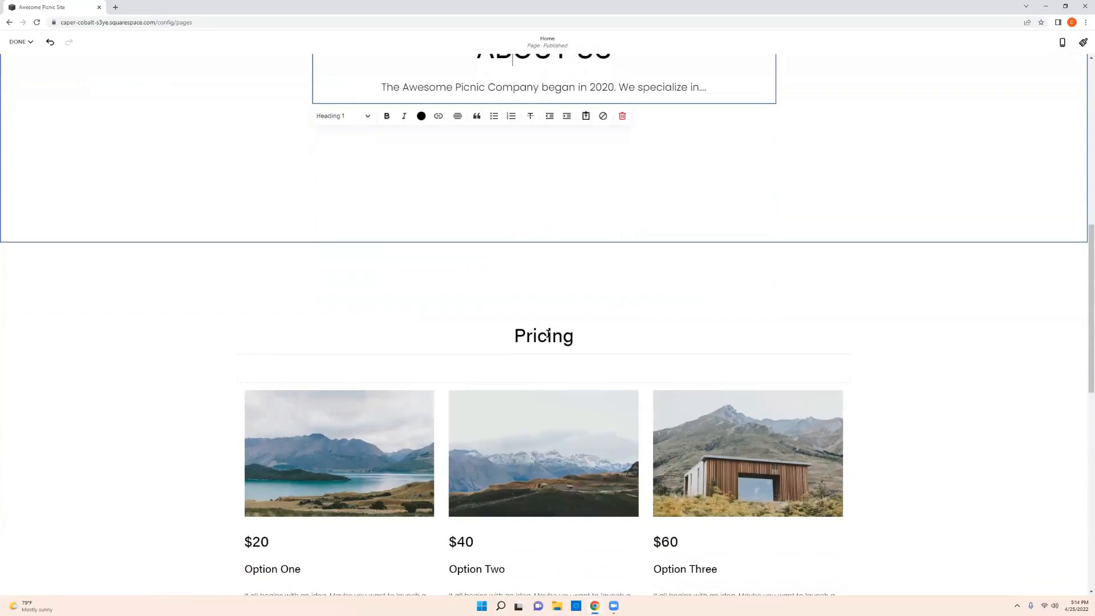
{"action": "left_click", "coordinate": [548, 335]}
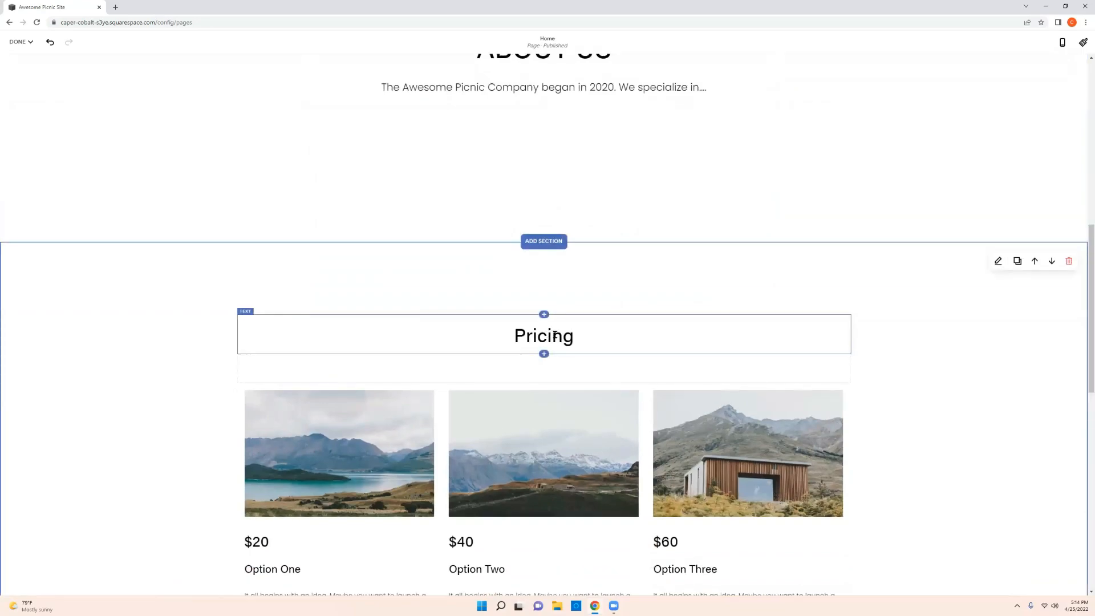
{"action": "left_click", "coordinate": [568, 335]}
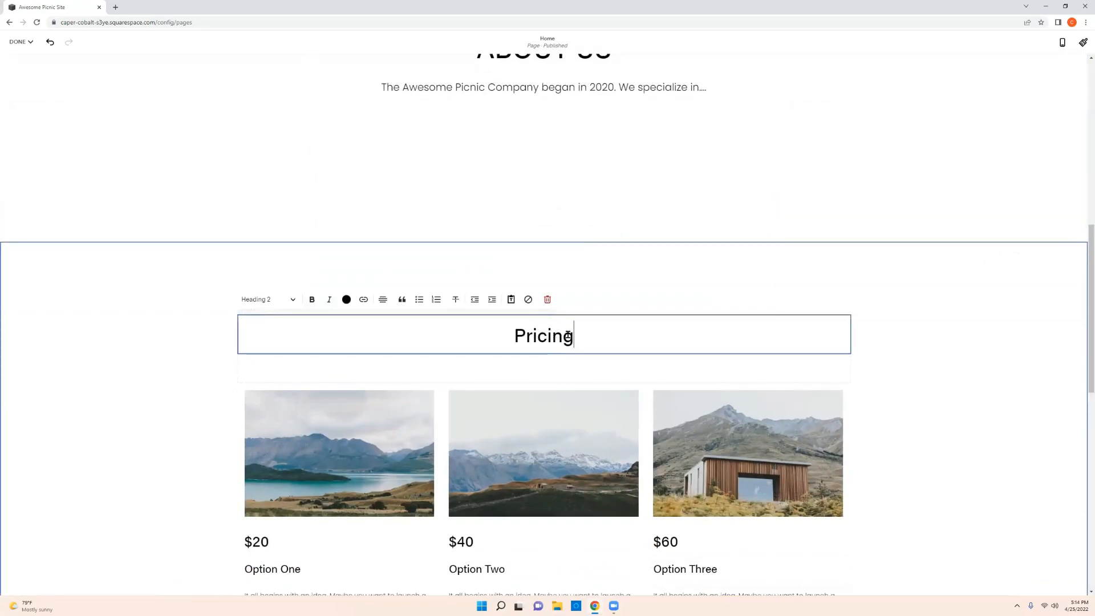
{"action": "left_click_drag", "start_coordinate": [574, 337], "coordinate": [436, 315]}
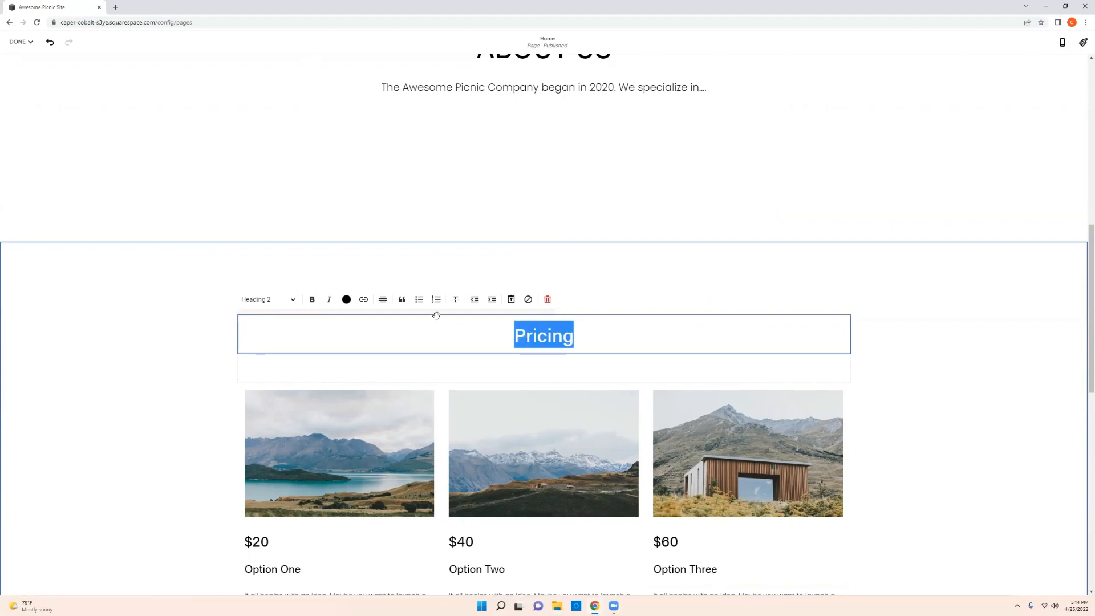
{"action": "type", "text": "PACKAGES"}
{"action": "left_click", "coordinate": [288, 299]}
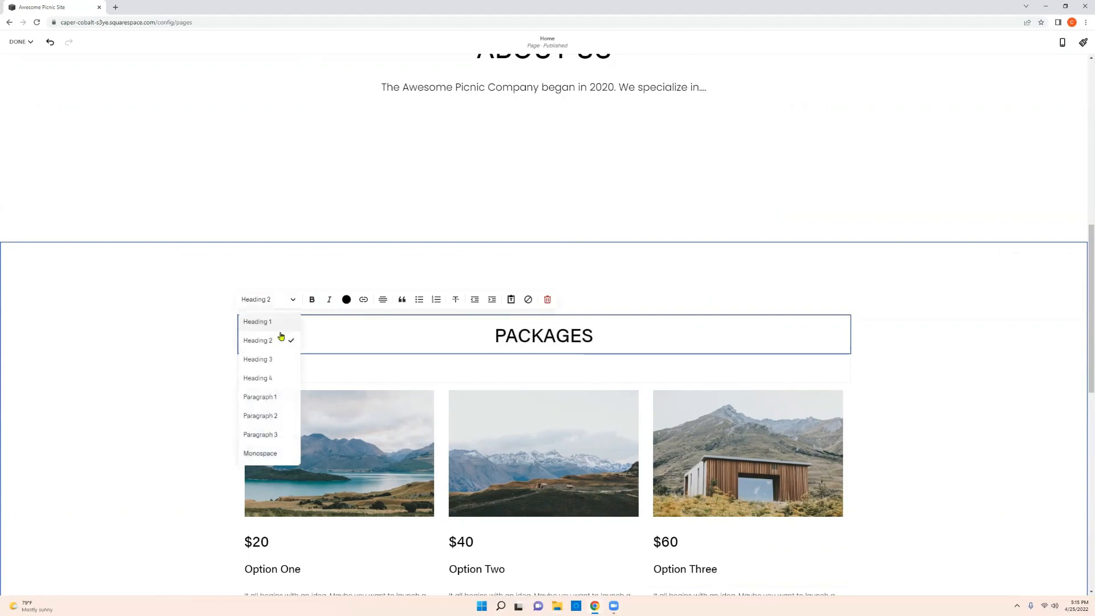
{"action": "left_click", "coordinate": [272, 321]}
Change the "Contact us." title in the contact section to "CONTACT US" and format it as Heading 1
{"action": "scroll", "coordinate": [560, 203], "scroll_direction": "up", "scroll_amount": 2}
{"action": "scroll", "coordinate": [582, 415], "scroll_direction": "down", "scroll_amount": 5}
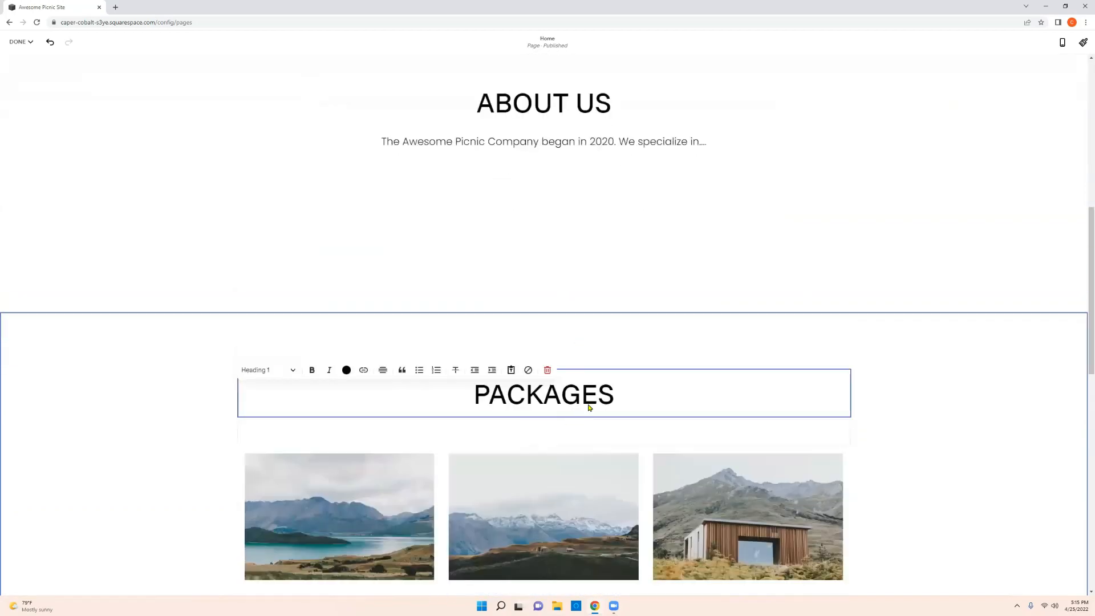
{"action": "scroll", "coordinate": [588, 399], "scroll_direction": "down", "scroll_amount": 2}
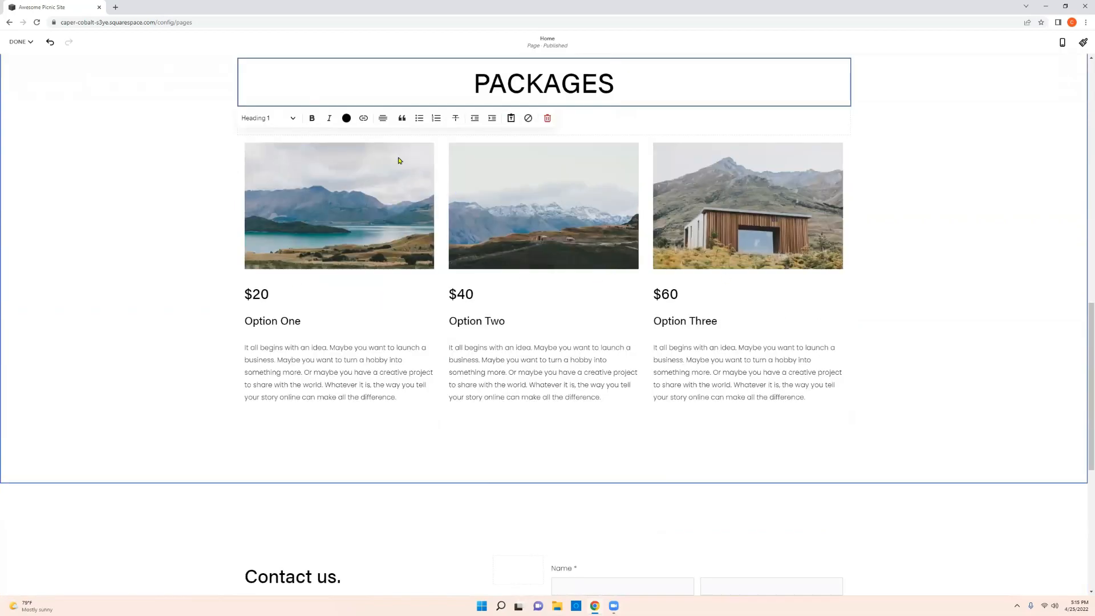
{"action": "scroll", "coordinate": [550, 238], "scroll_direction": "up", "scroll_amount": 7}
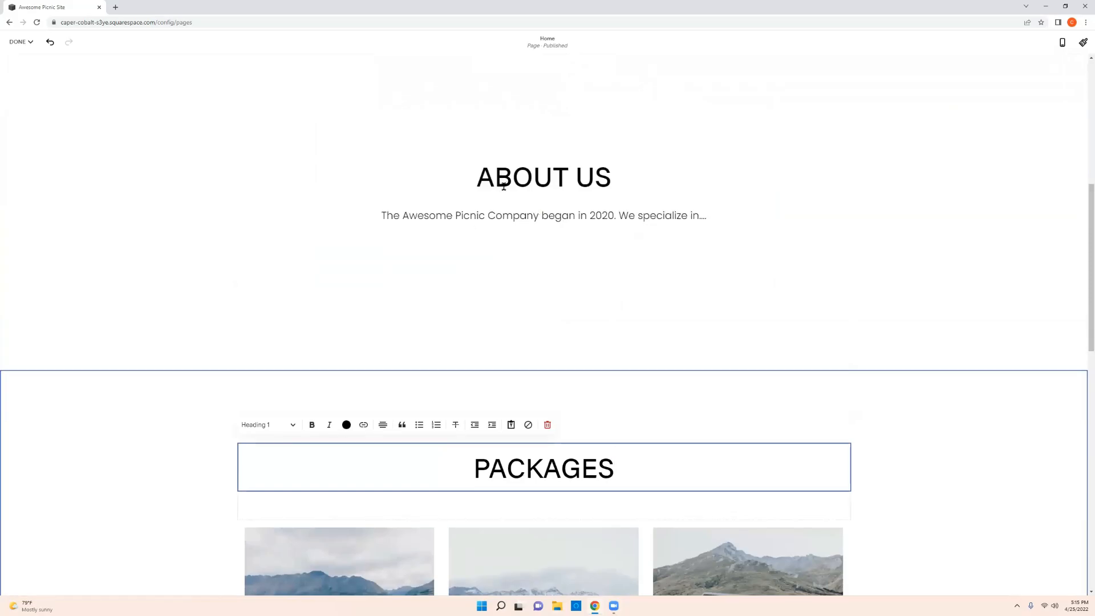
{"action": "scroll", "coordinate": [503, 216], "scroll_direction": "down", "scroll_amount": 3}
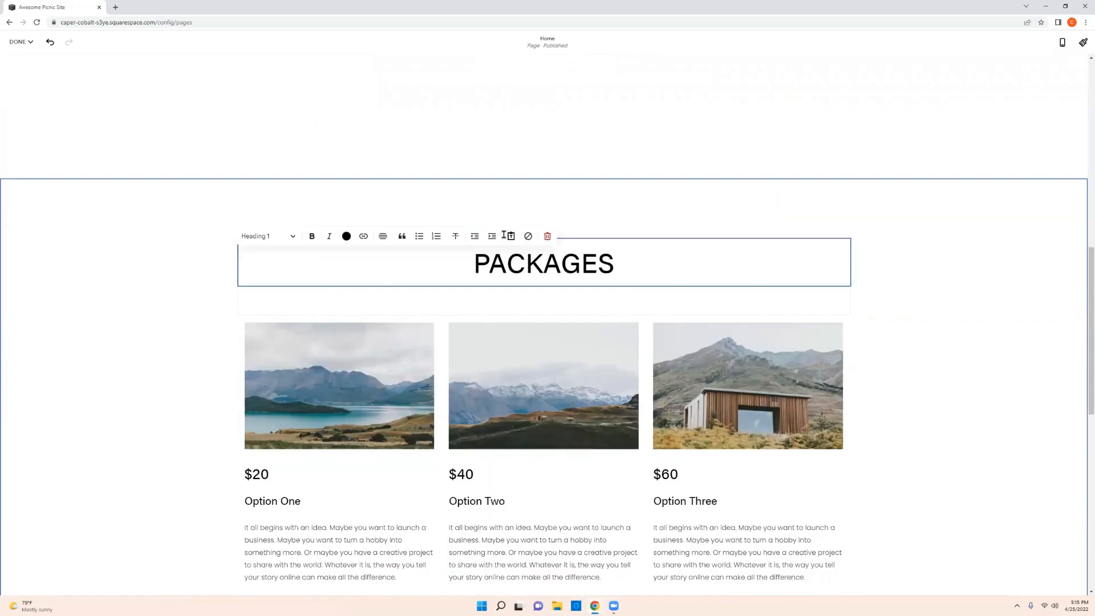
{"action": "scroll", "coordinate": [503, 236], "scroll_direction": "down", "scroll_amount": 8}
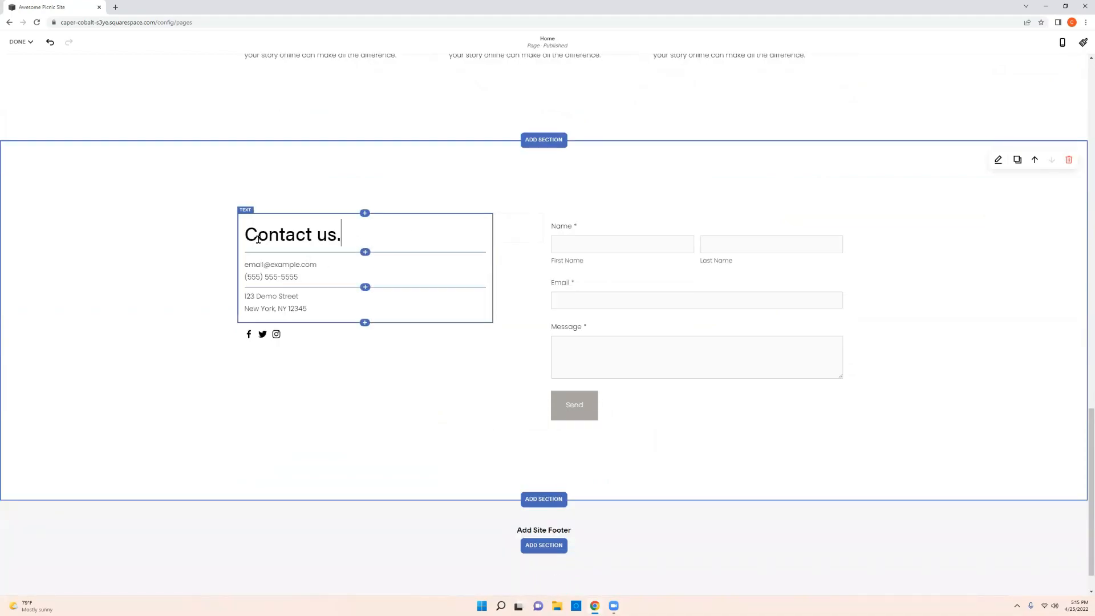
{"action": "left_click_drag", "start_coordinate": [350, 235], "coordinate": [257, 235]}
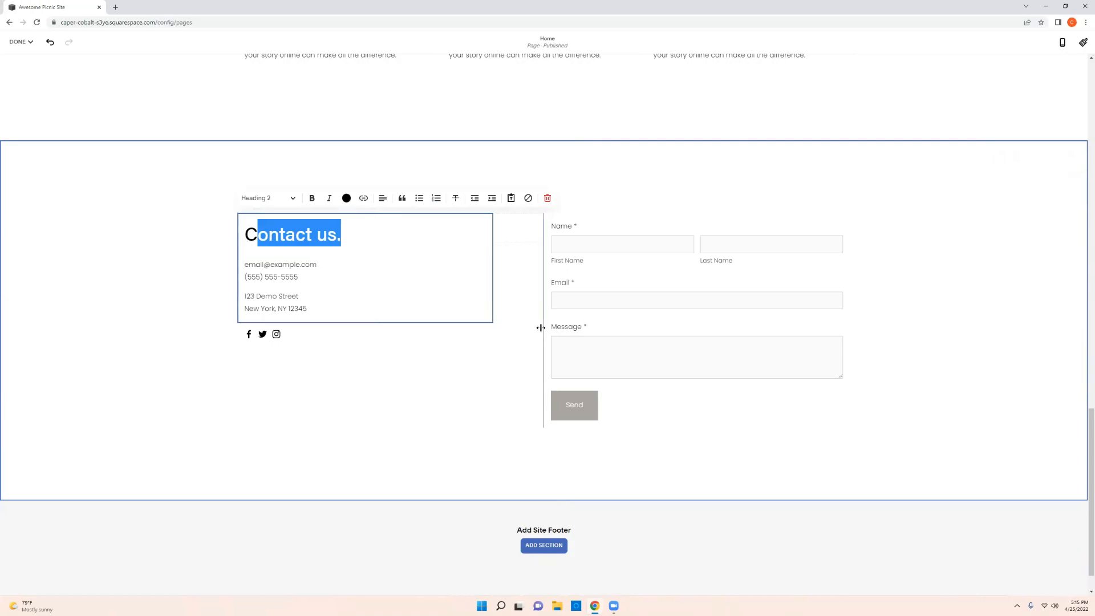
{"action": "type", "text": "ONT"}
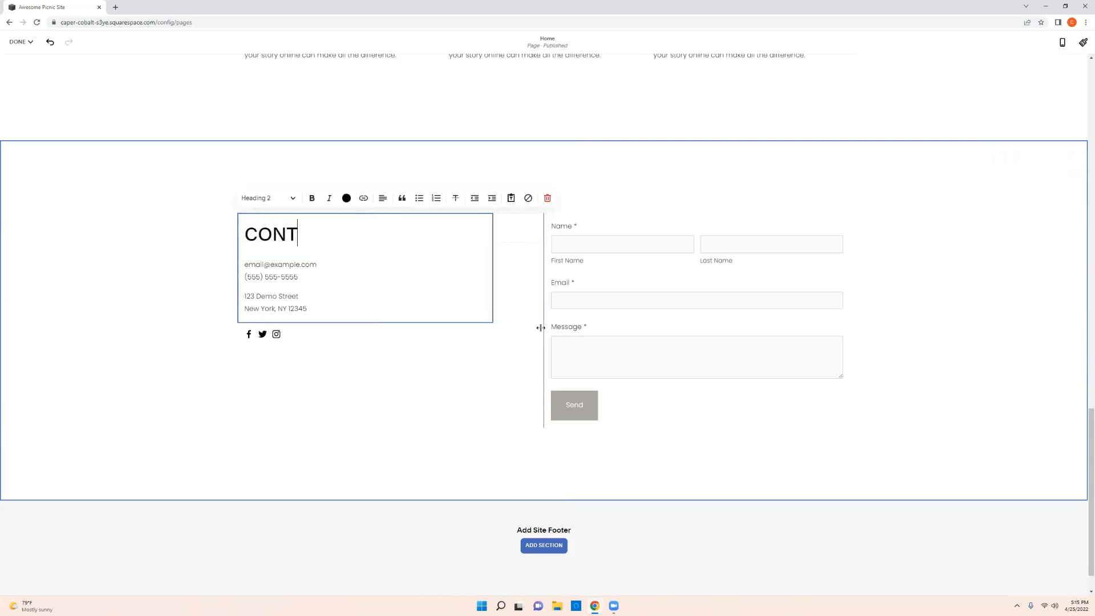
{"action": "type", "text": "ACT US"}
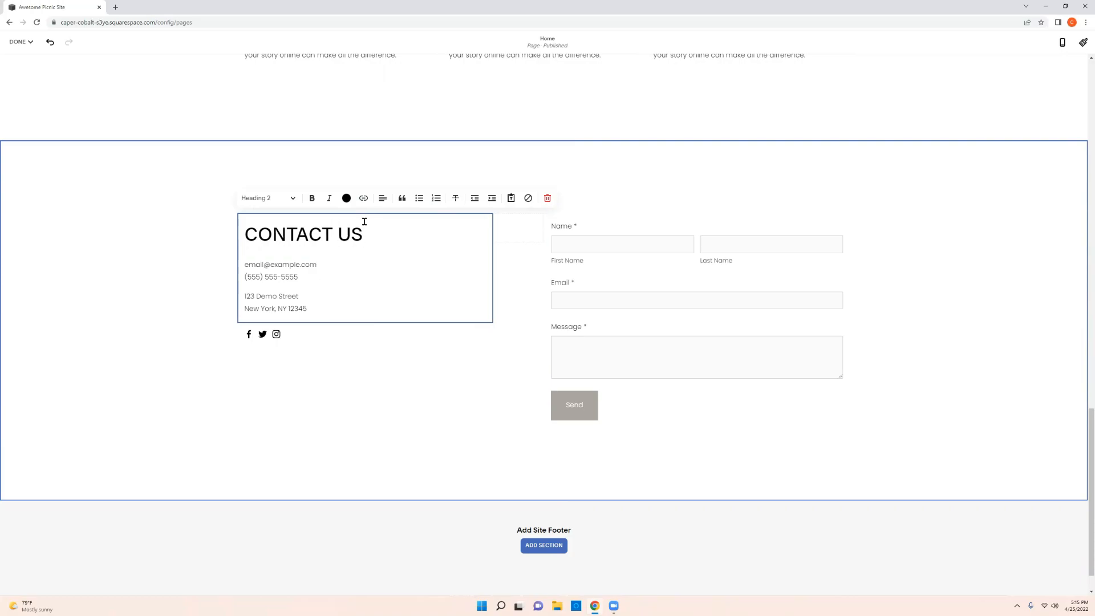
{"action": "left_click", "coordinate": [293, 199]}
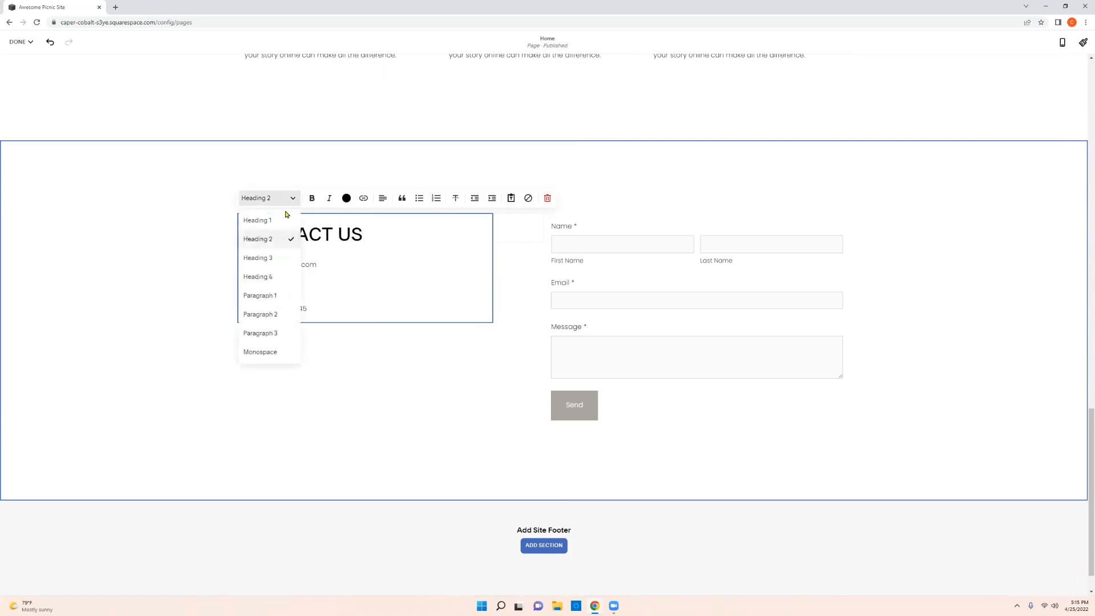
{"action": "left_click", "coordinate": [278, 216]}
{"action": "left_click", "coordinate": [895, 379]}
Review the Home page's sections from the header photo down to the contact form
{"action": "scroll", "coordinate": [898, 384], "scroll_direction": "up", "scroll_amount": 3}
{"action": "scroll", "coordinate": [898, 383], "scroll_direction": "up", "scroll_amount": 5}
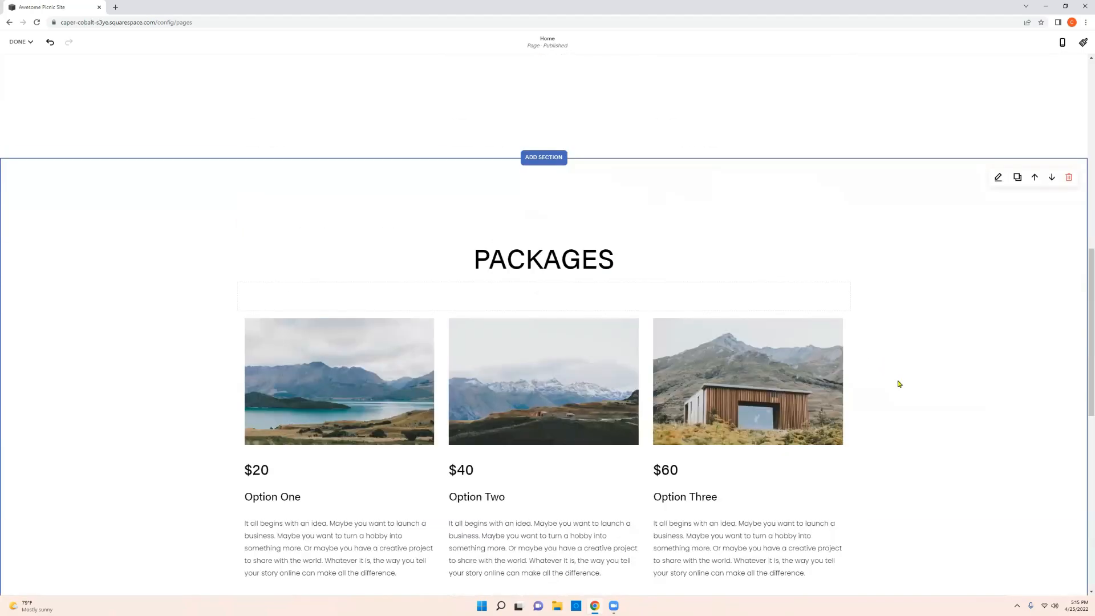
{"action": "scroll", "coordinate": [898, 384], "scroll_direction": "up", "scroll_amount": 7}
{"action": "scroll", "coordinate": [633, 350], "scroll_direction": "up", "scroll_amount": 3}
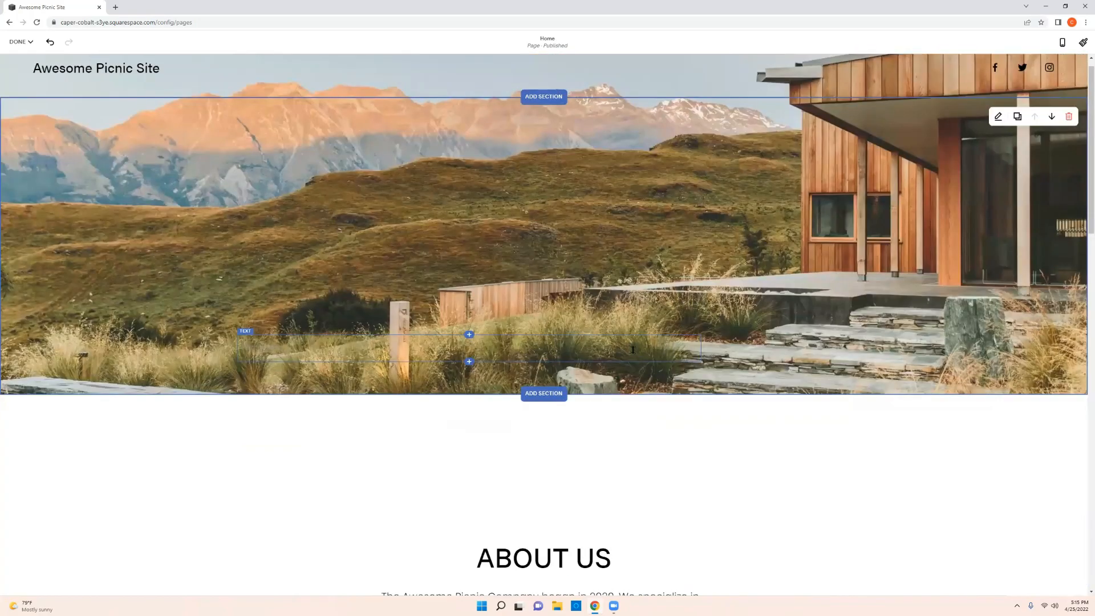
{"action": "scroll", "coordinate": [632, 354], "scroll_direction": "down", "scroll_amount": 8}
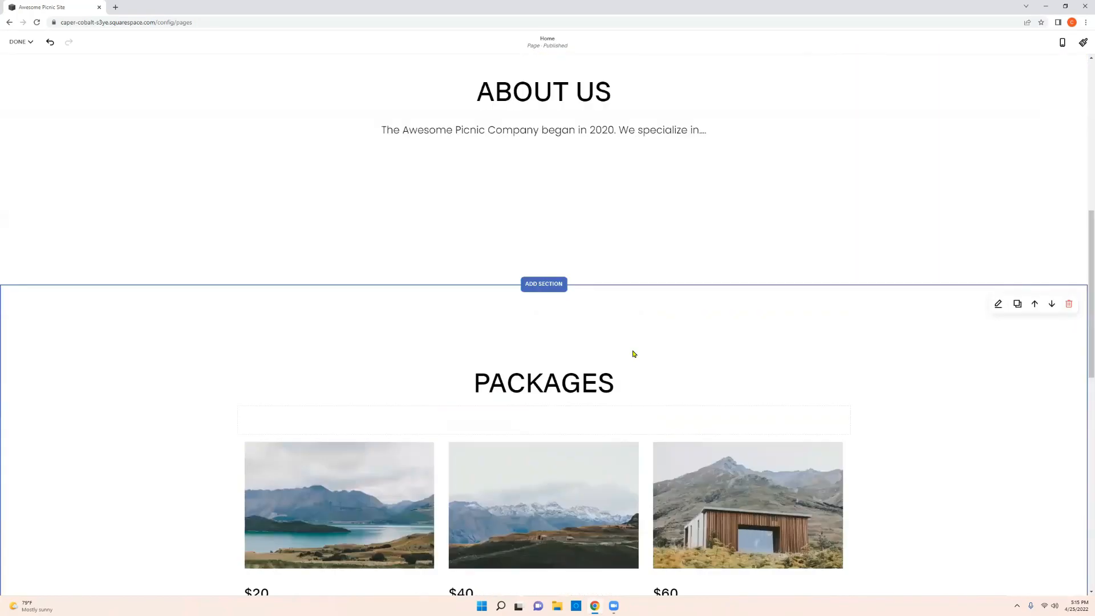
{"action": "scroll", "coordinate": [632, 354], "scroll_direction": "down", "scroll_amount": 2}
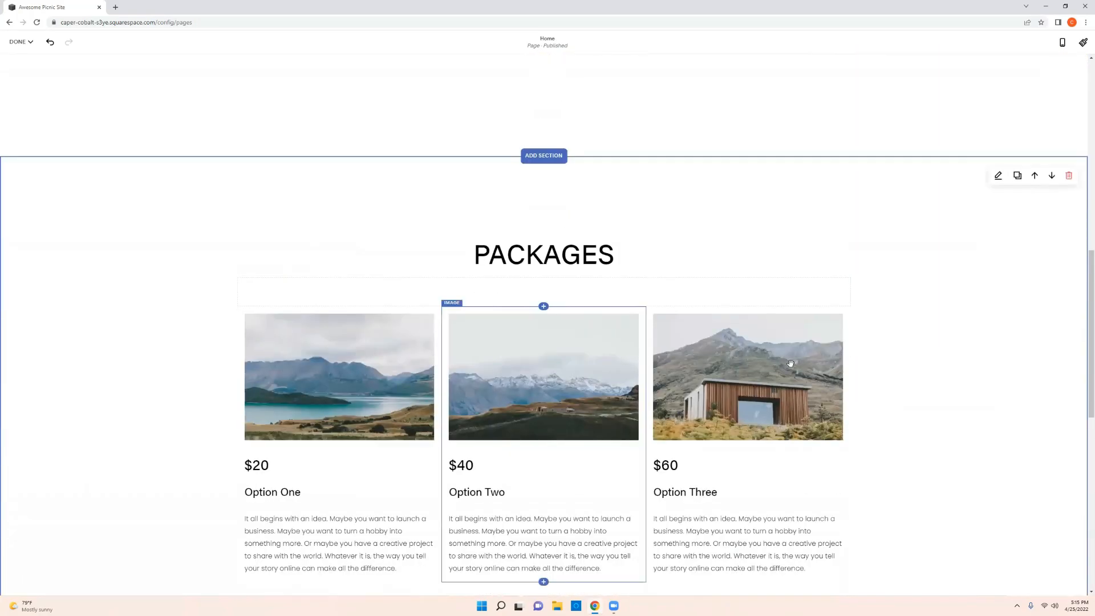
{"action": "scroll", "coordinate": [930, 375], "scroll_direction": "down", "scroll_amount": 7}
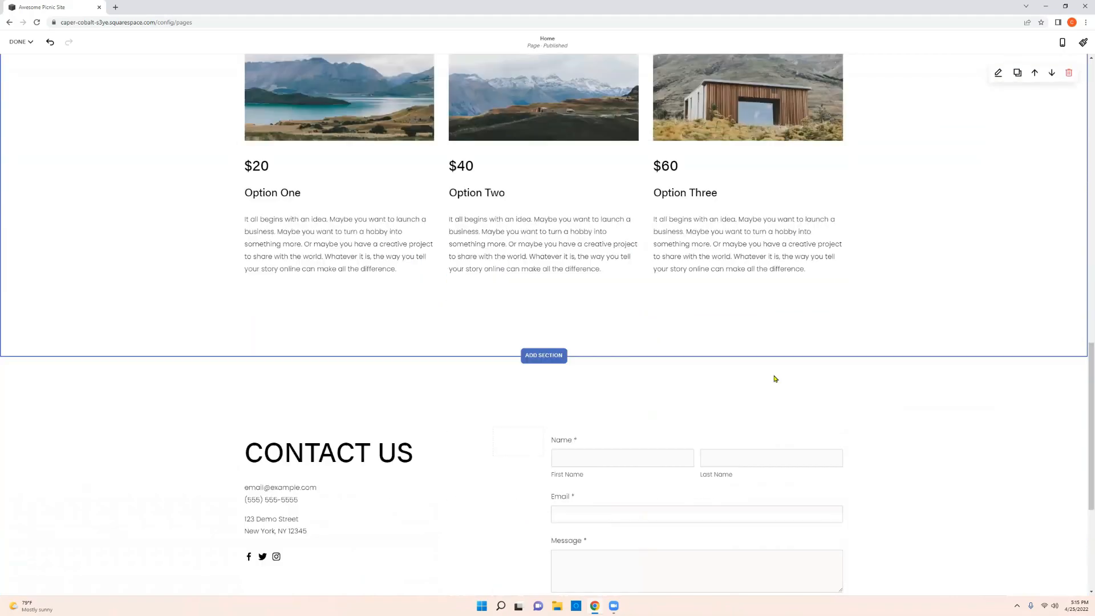
Browse the available section categories and view the Social layouts without adding a section
{"action": "left_click", "coordinate": [535, 227]}
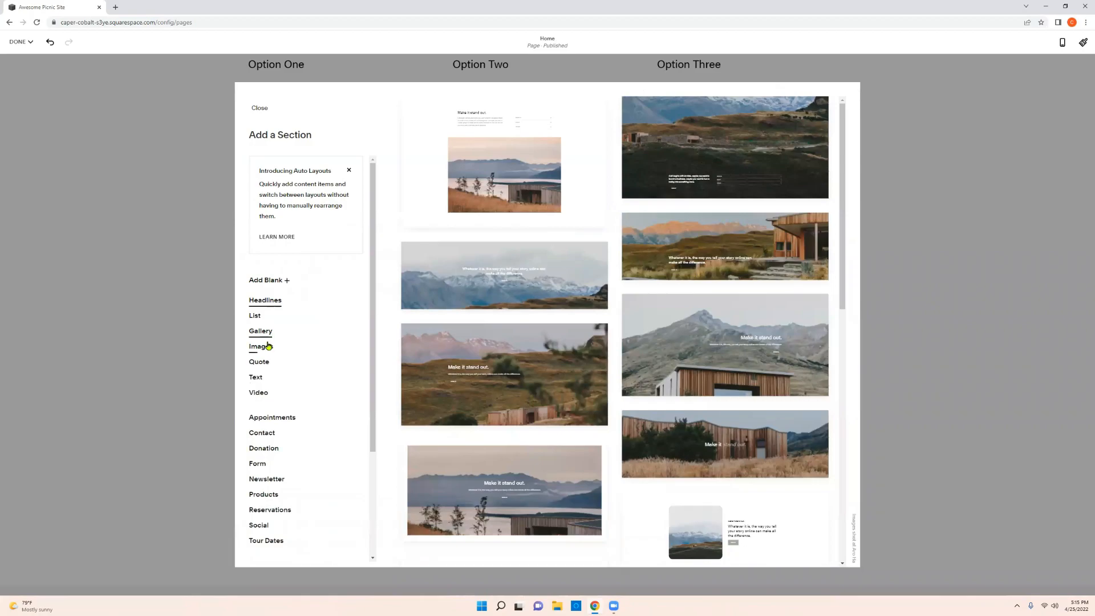
{"action": "scroll", "coordinate": [312, 388], "scroll_direction": "down", "scroll_amount": 3}
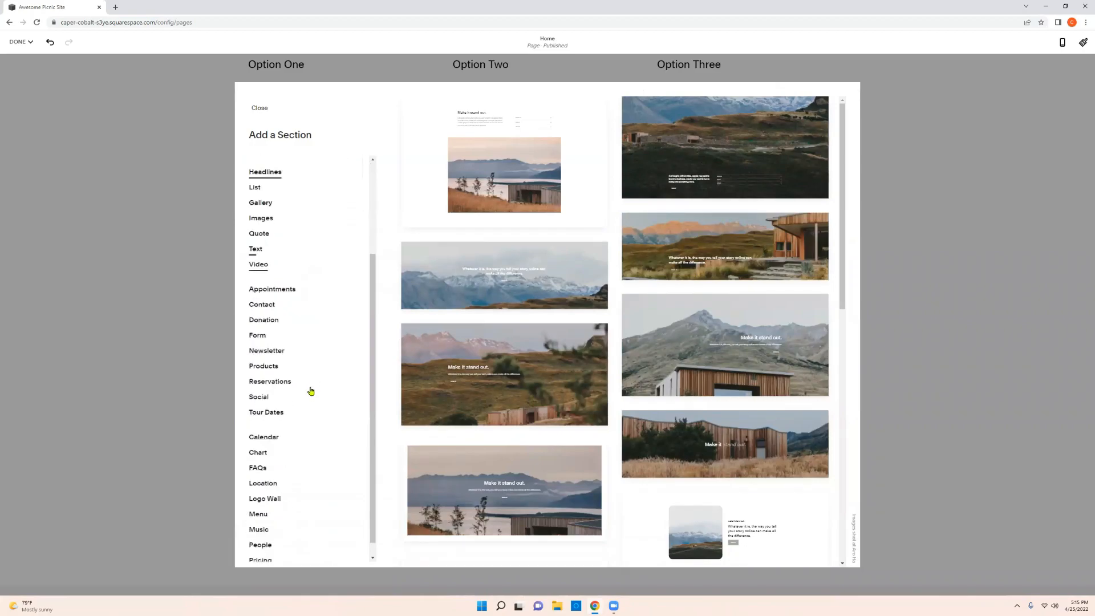
{"action": "scroll", "coordinate": [308, 445], "scroll_direction": "down", "scroll_amount": 1}
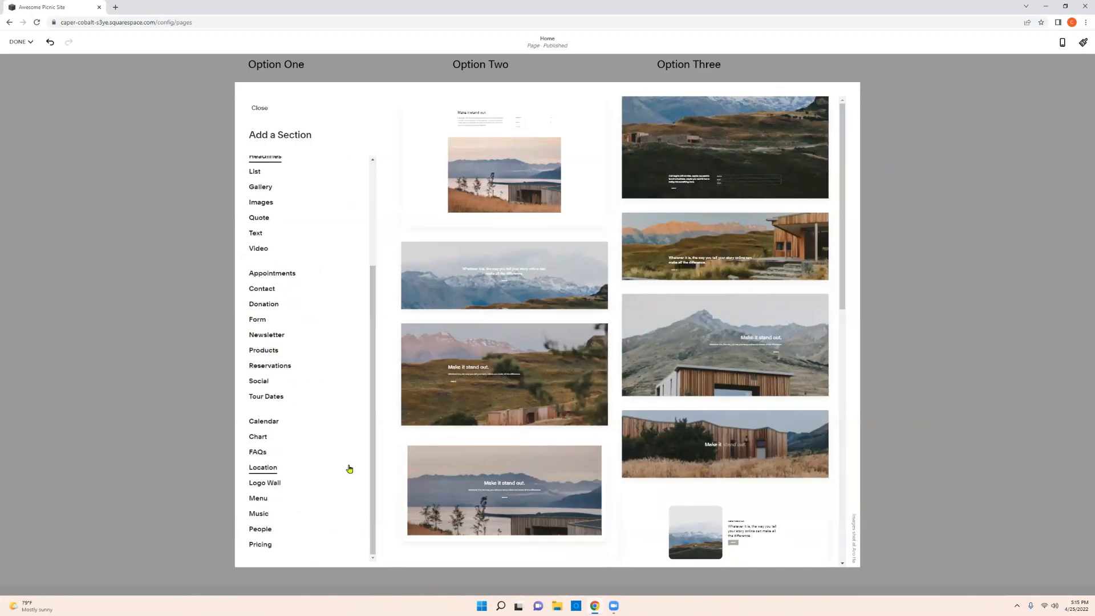
{"action": "left_click", "coordinate": [262, 382]}
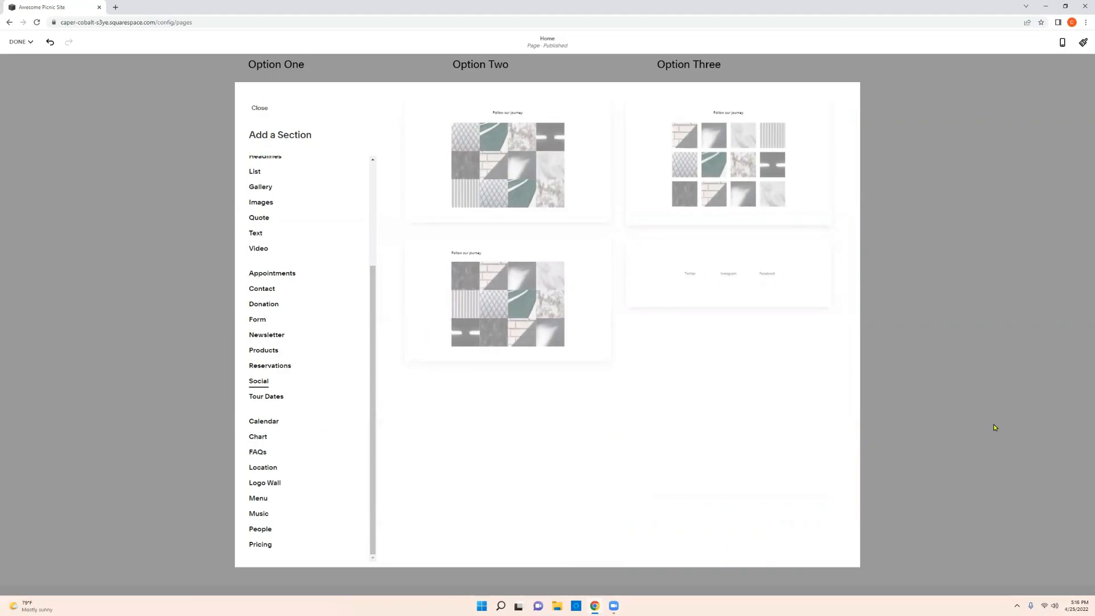
{"action": "left_click", "coordinate": [963, 423]}
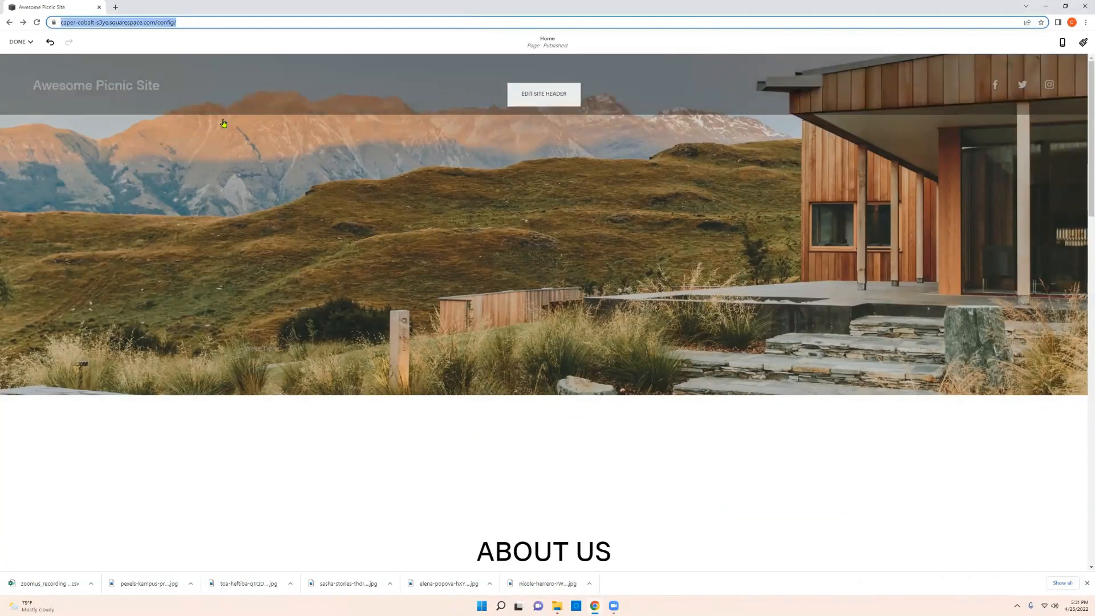
Look over the Home page's header photo, About Us, Packages and Contact Us sections
{"action": "scroll", "coordinate": [673, 443], "scroll_direction": "down", "scroll_amount": 3}
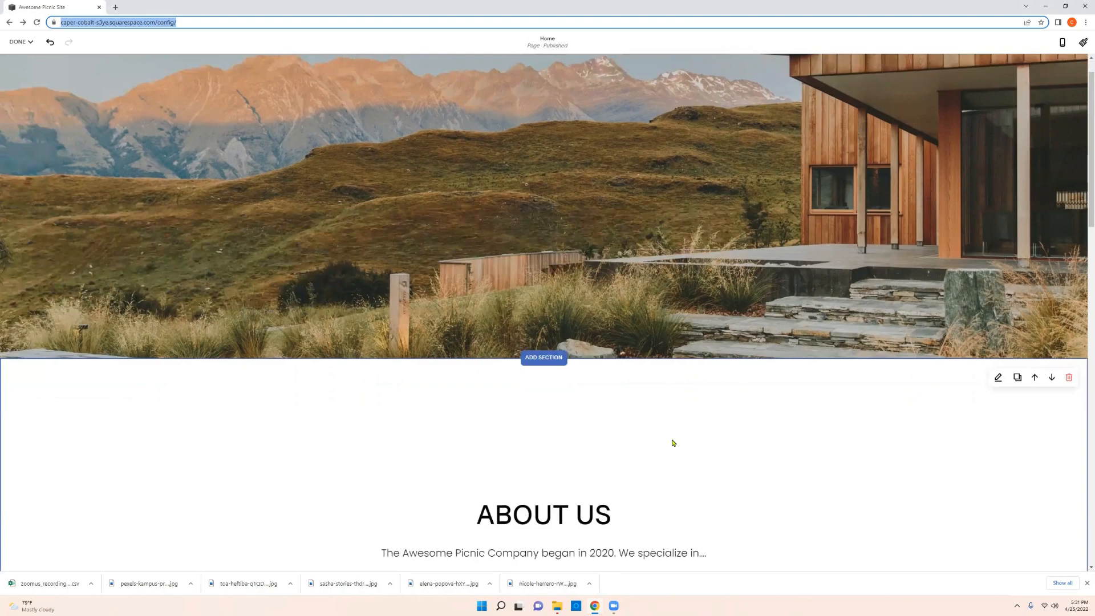
{"action": "scroll", "coordinate": [525, 228], "scroll_direction": "down", "scroll_amount": 10}
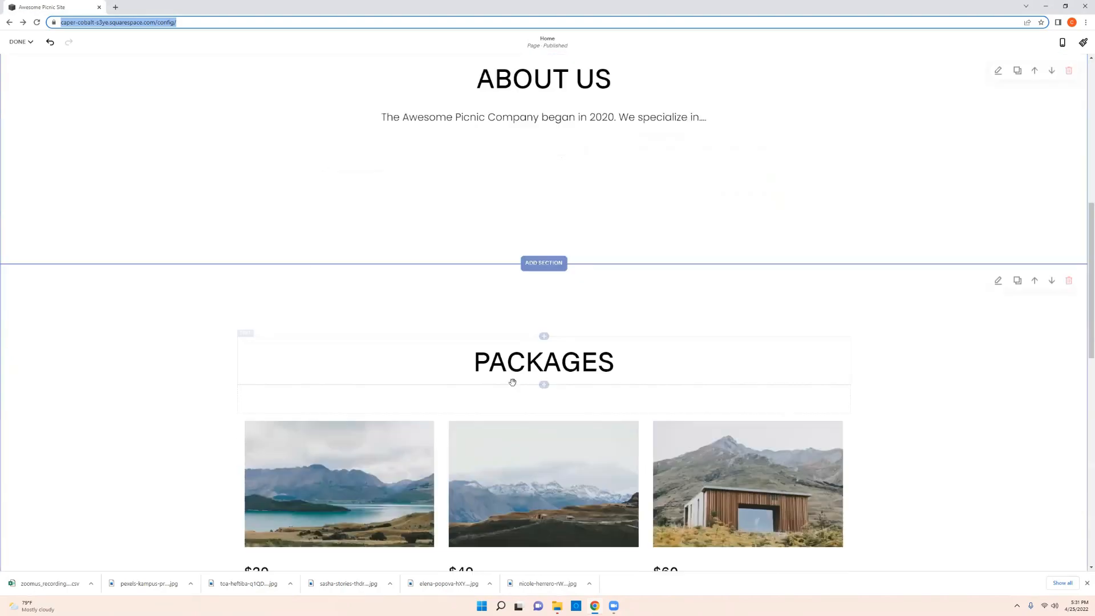
{"action": "scroll", "coordinate": [544, 430], "scroll_direction": "down", "scroll_amount": 7}
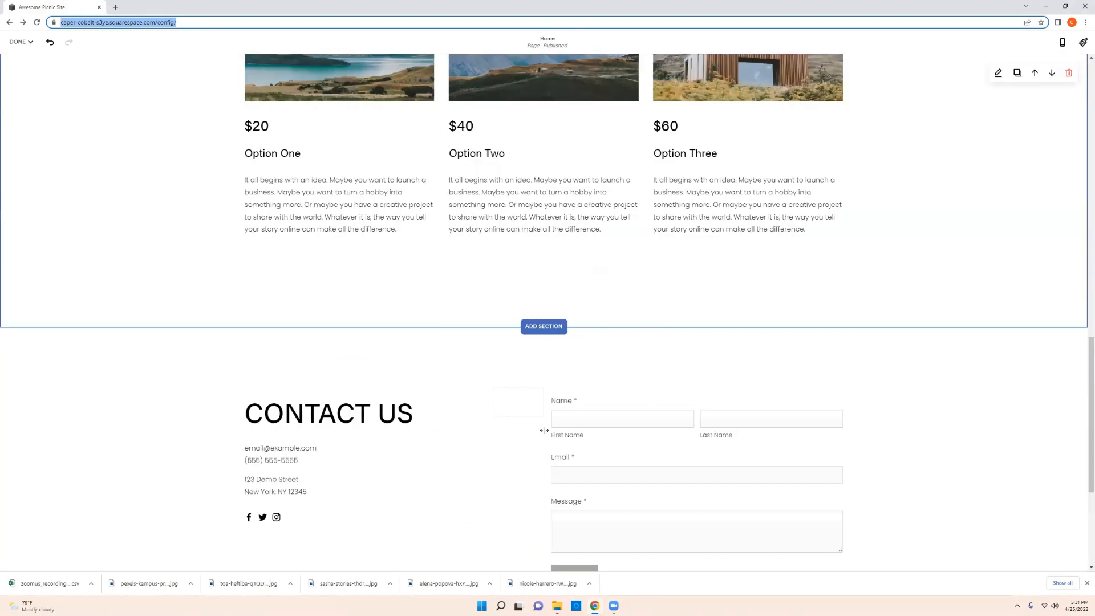
{"action": "scroll", "coordinate": [544, 430], "scroll_direction": "up", "scroll_amount": 7}
{"action": "scroll", "coordinate": [543, 431], "scroll_direction": "up", "scroll_amount": 12}
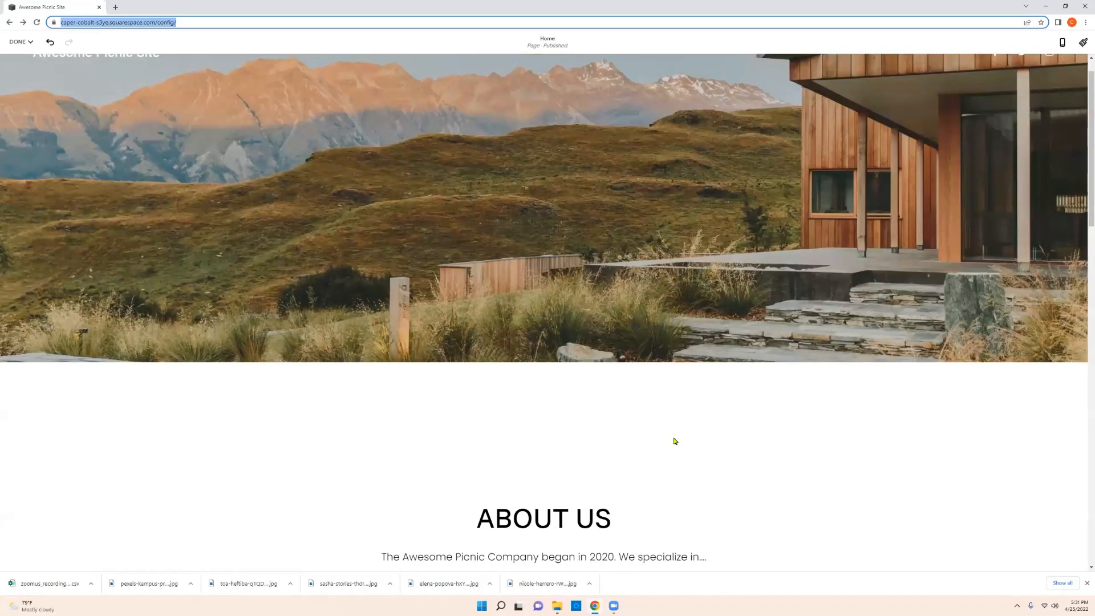
{"action": "scroll", "coordinate": [673, 441], "scroll_direction": "up", "scroll_amount": 1}
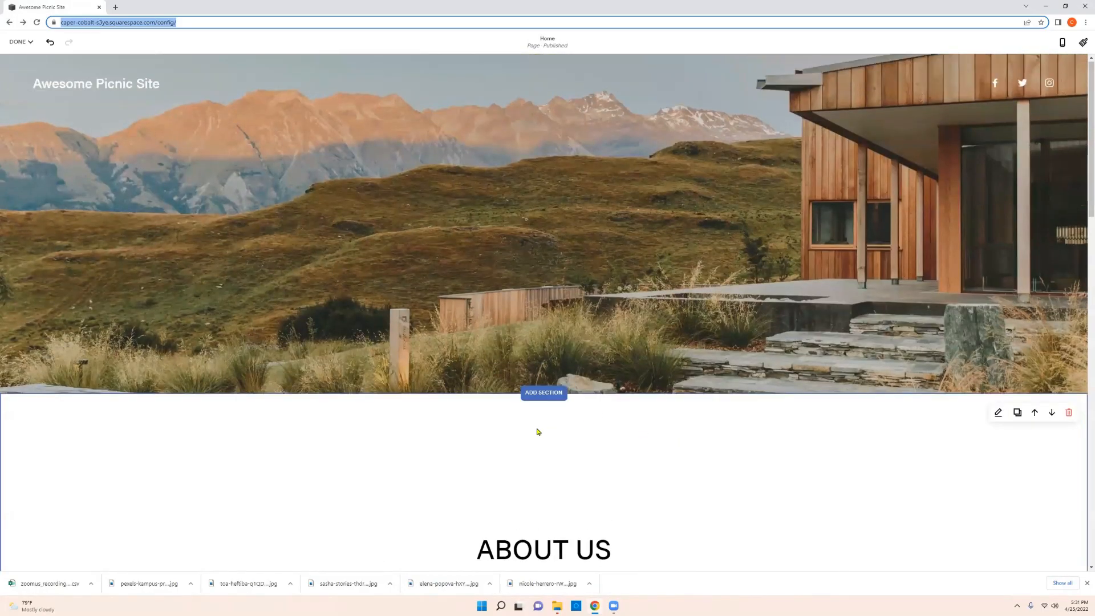
{"action": "scroll", "coordinate": [537, 432], "scroll_direction": "down", "scroll_amount": 2}
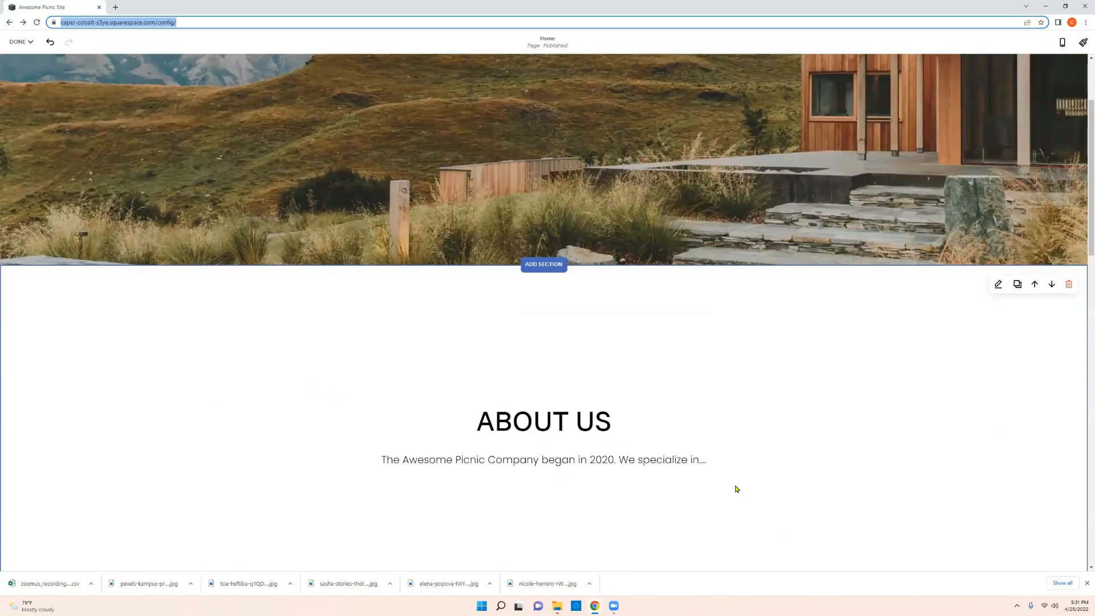
{"action": "scroll", "coordinate": [702, 410], "scroll_direction": "up", "scroll_amount": 2}
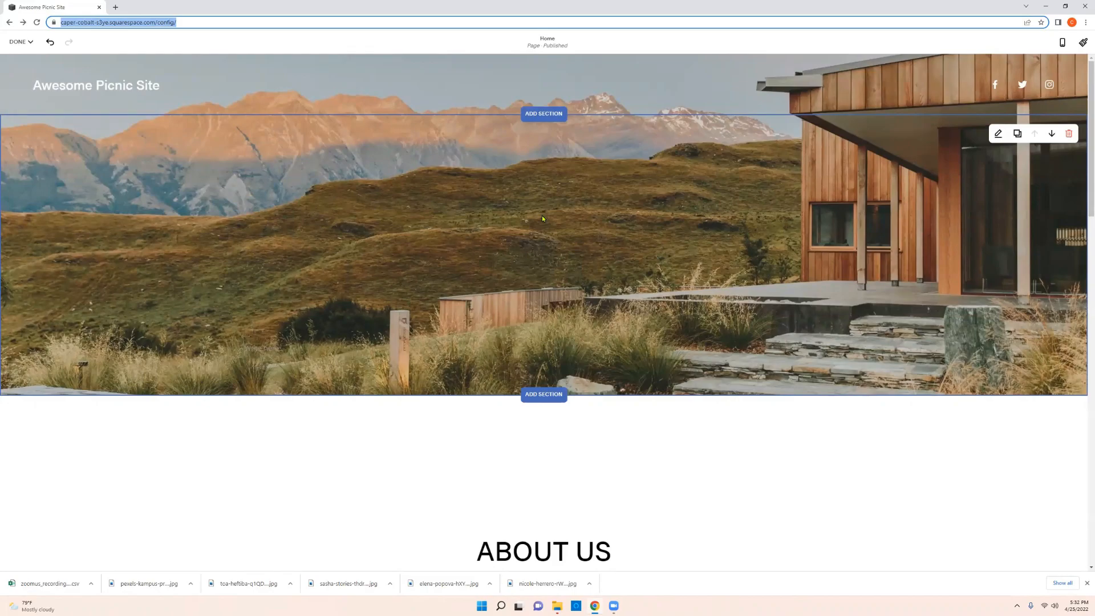
{"action": "scroll", "coordinate": [514, 229], "scroll_direction": "down", "scroll_amount": 1}
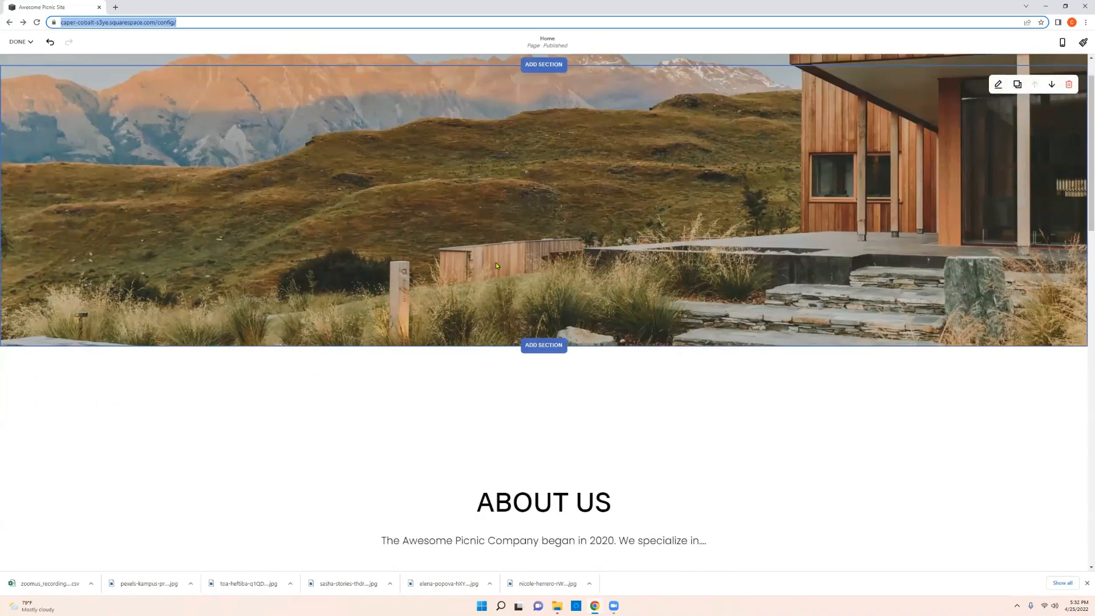
{"action": "scroll", "coordinate": [496, 265], "scroll_direction": "down", "scroll_amount": 5}
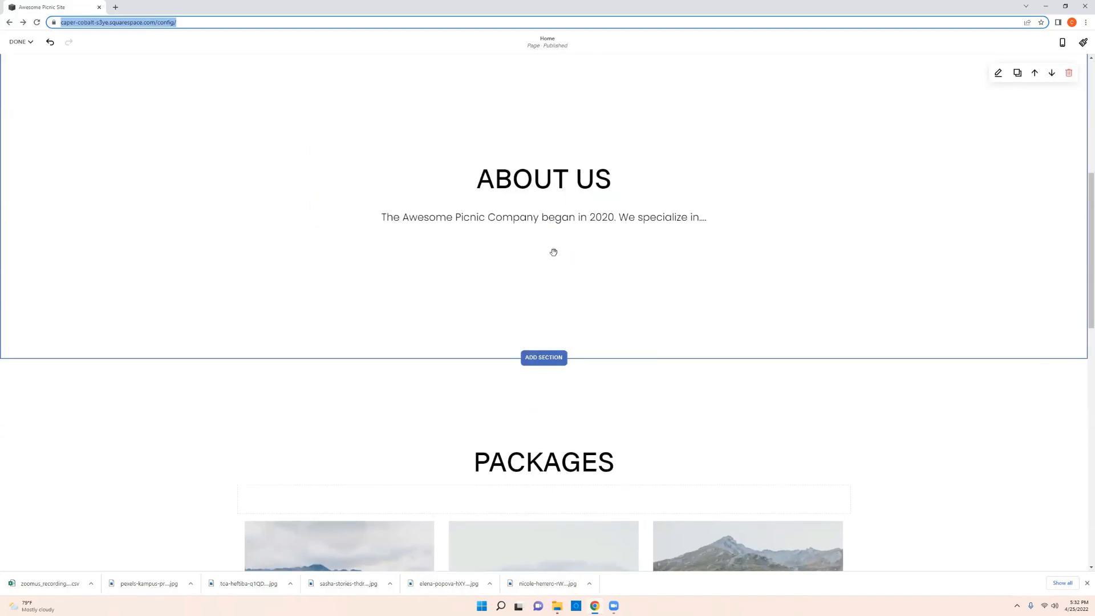
Insert a Code block directly above the ABOUT US title and delete its placeholder code
{"action": "scroll", "coordinate": [553, 251], "scroll_direction": "up", "scroll_amount": 2}
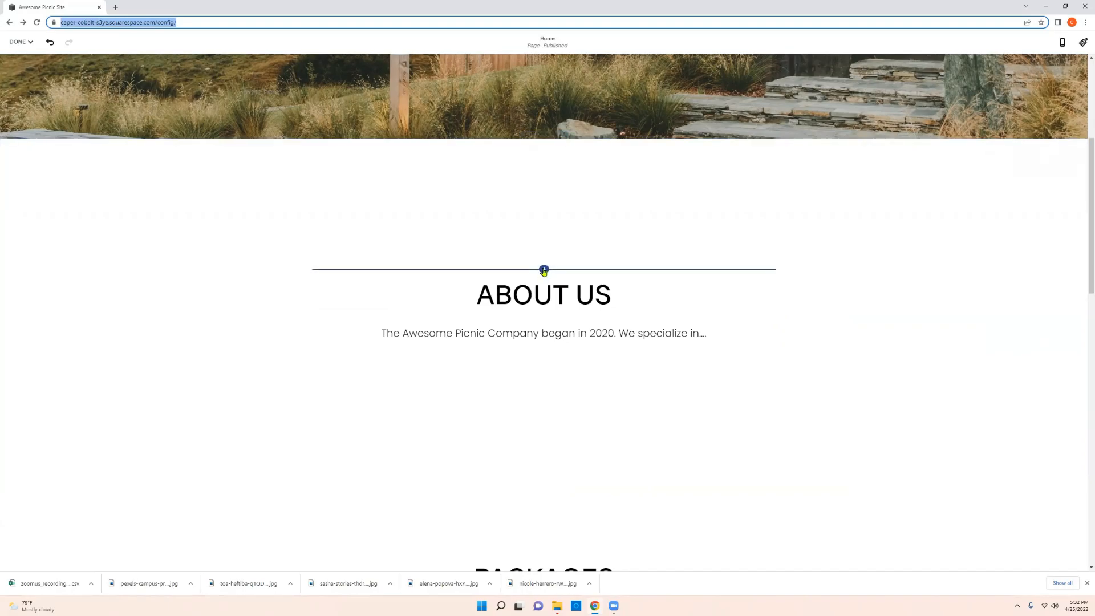
{"action": "left_click", "coordinate": [544, 271]}
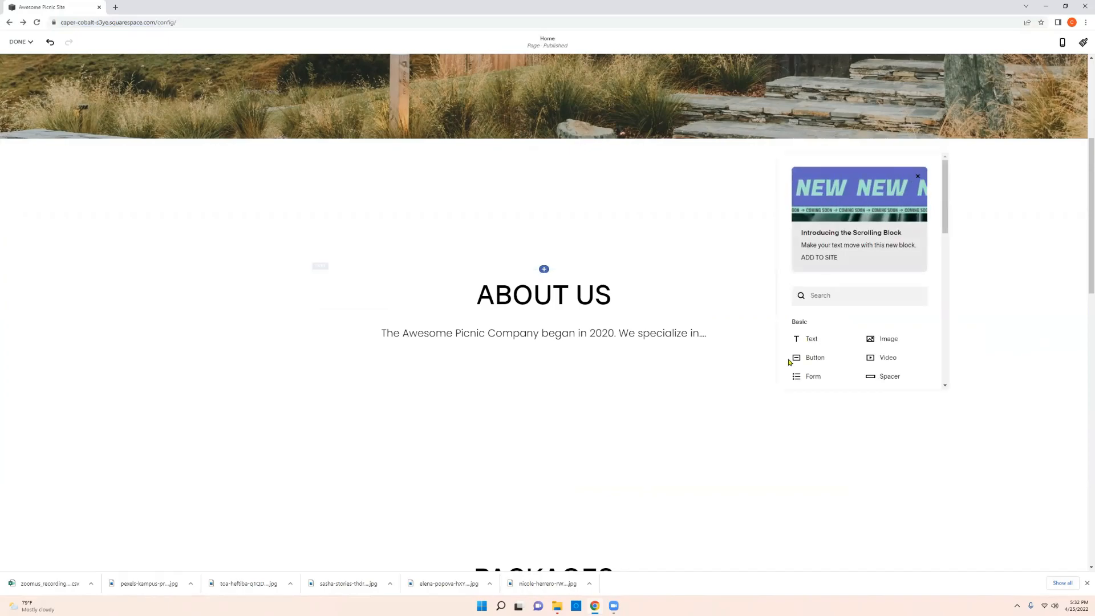
{"action": "left_click", "coordinate": [837, 296]}
{"action": "type", "text": "code"}
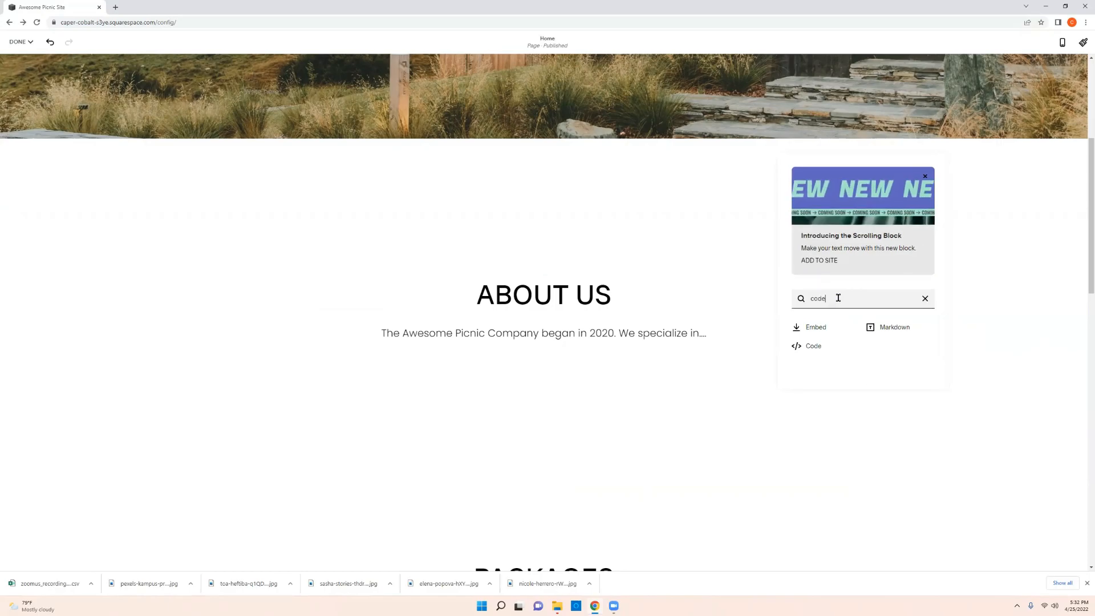
{"action": "left_click", "coordinate": [826, 345]}
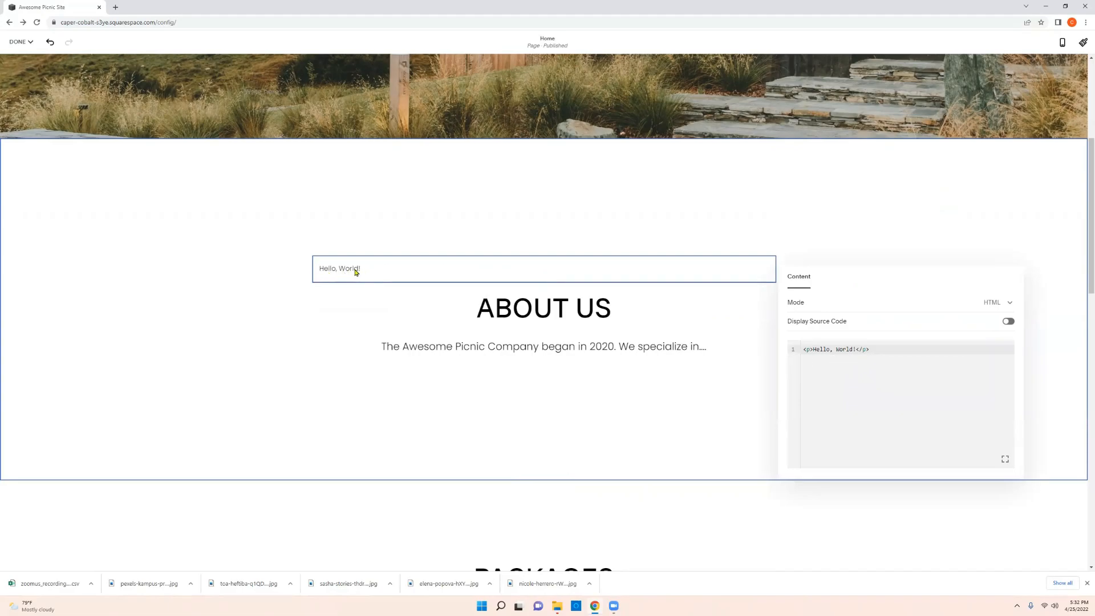
{"action": "triple_click", "coordinate": [893, 349]}
{"action": "key", "text": "BackSpace"}
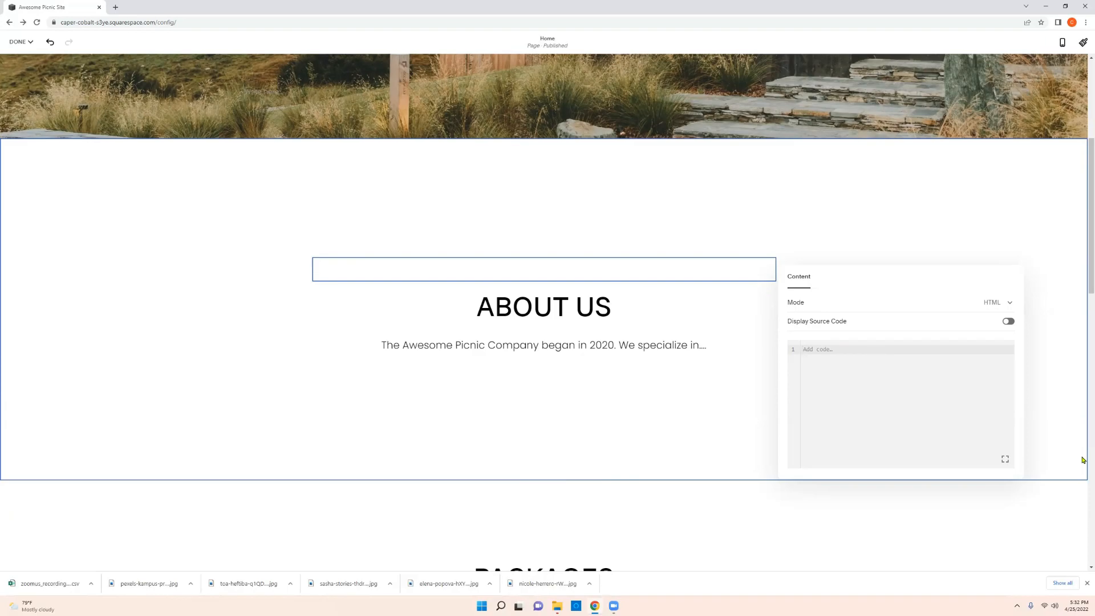
Enter the opening tag <div id="about"> in the ABOUT US code block, followed by an empty line
{"action": "type", "text": "<"}
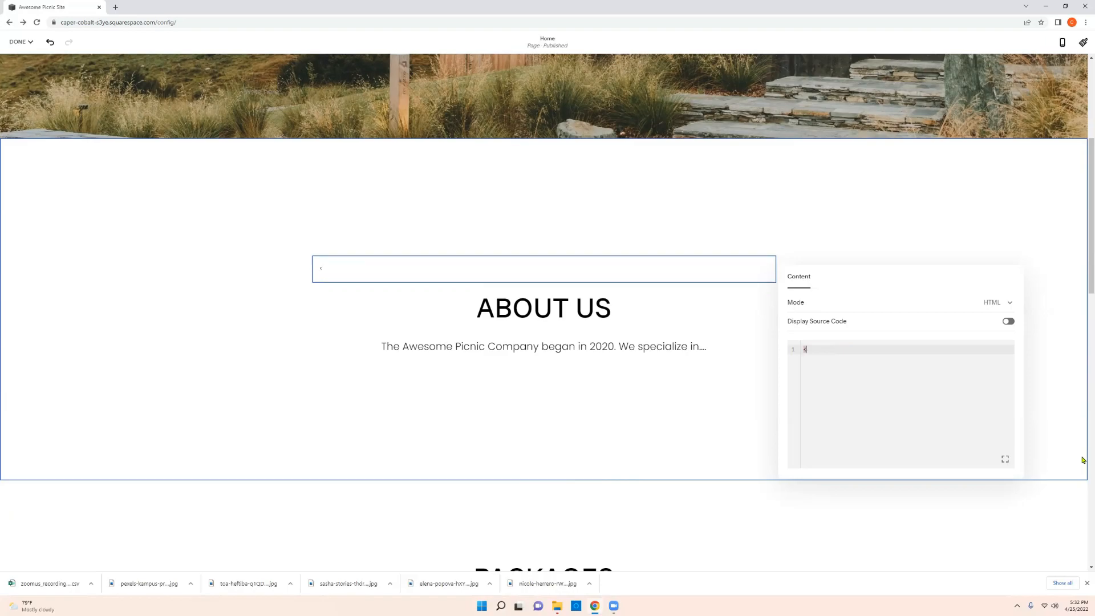
{"action": "type", "text": "di"}
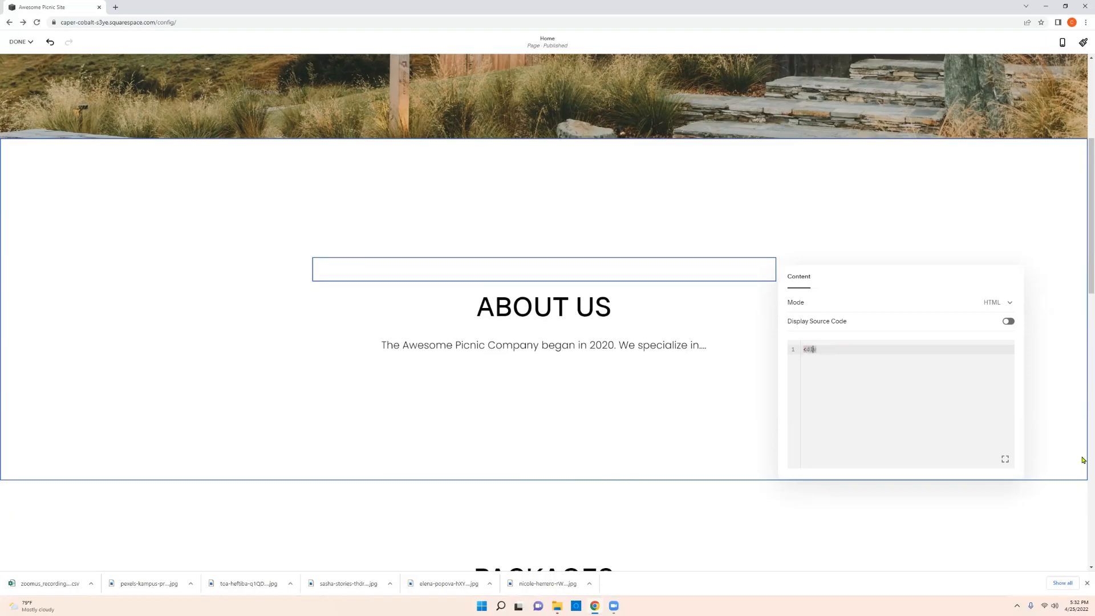
{"action": "type", "text": "v id=\""}
{"action": "type", "text": "aboutt\">"}
{"action": "key", "text": "Return"}
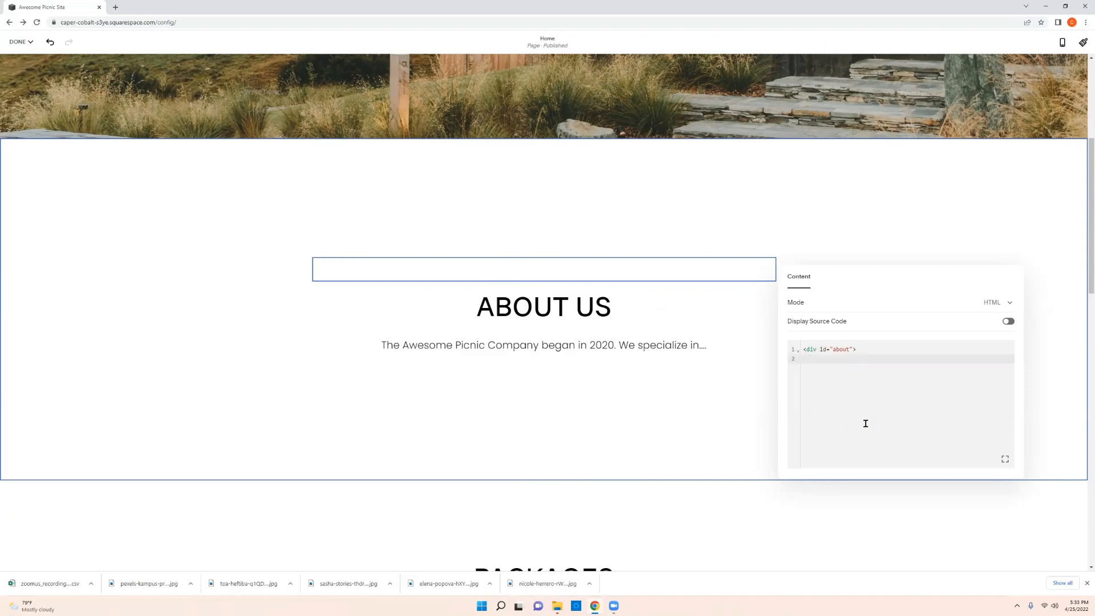
{"action": "key", "text": "Return"}
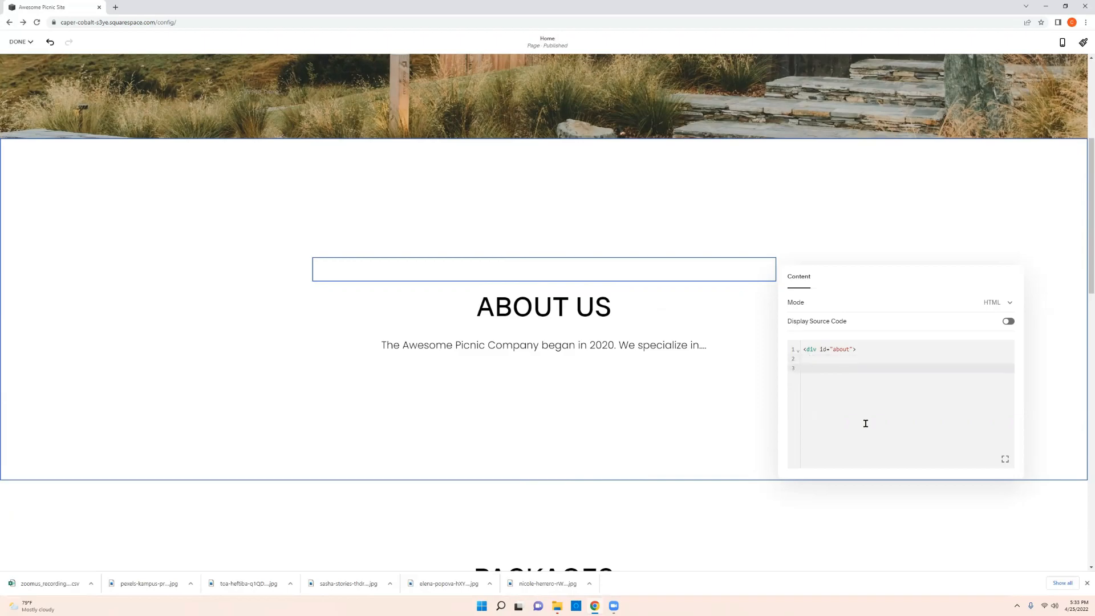
{"action": "type", "text": "</div>di"}
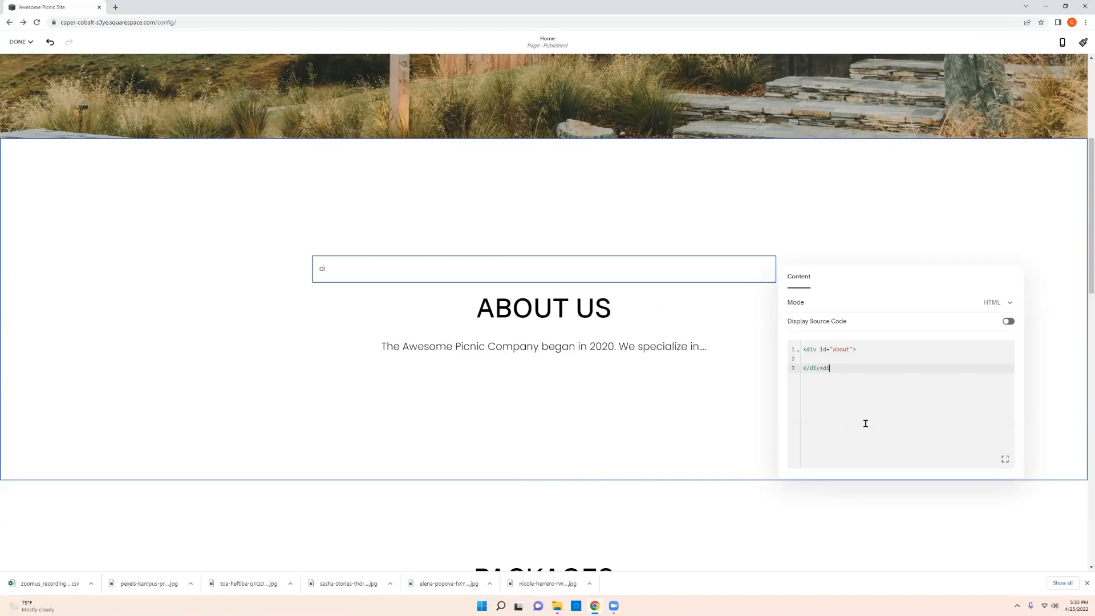
{"action": "key", "text": "BackSpace"}
{"action": "key", "text": "BackSpace"}
{"action": "key", "text": "BackSpace"}
{"action": "key", "text": "BackSpace"}
{"action": "key", "text": "BackSpace"}
{"action": "key", "text": "BackSpace"}
{"action": "key", "text": "BackSpace"}
{"action": "key", "text": "BackSpace"}
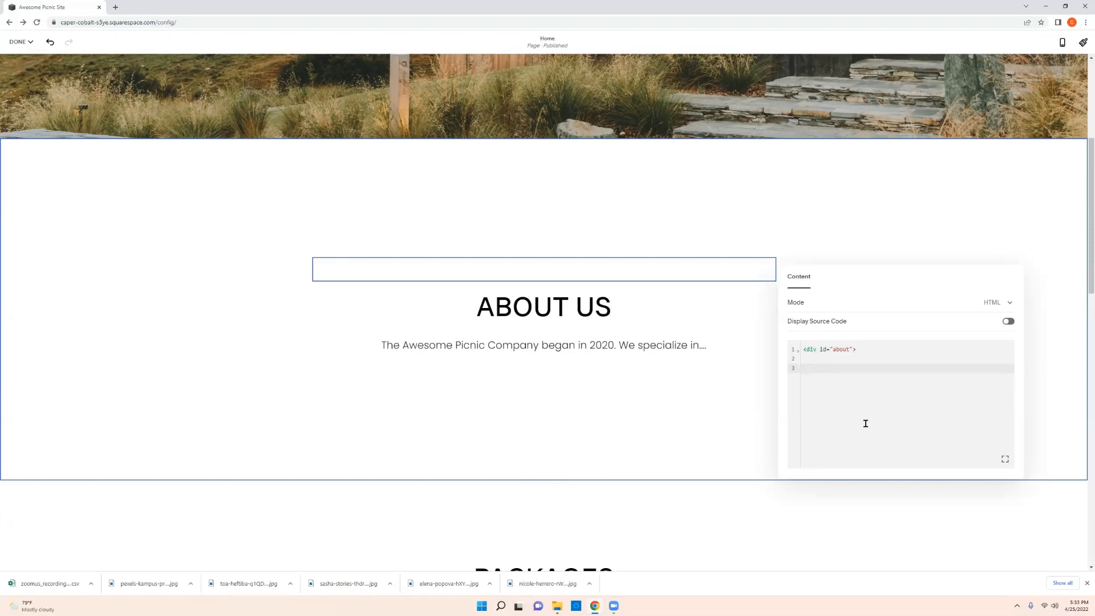
Complete the ABOUT US code block with the closing tag </div> on line 3 and close the block's editor
{"action": "type", "text": "<"}
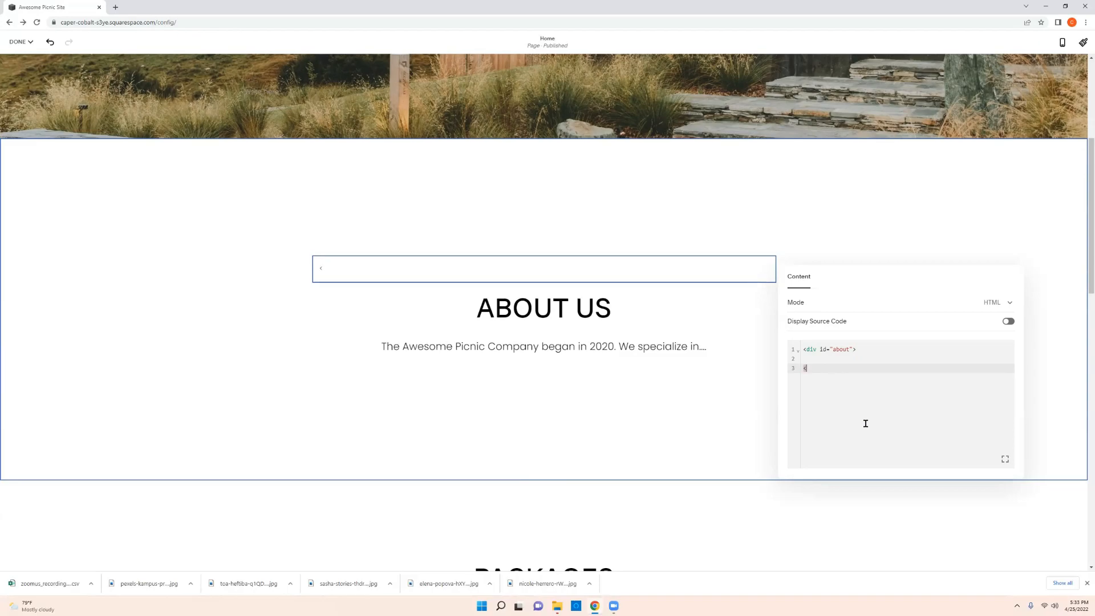
{"action": "type", "text": "/div>"}
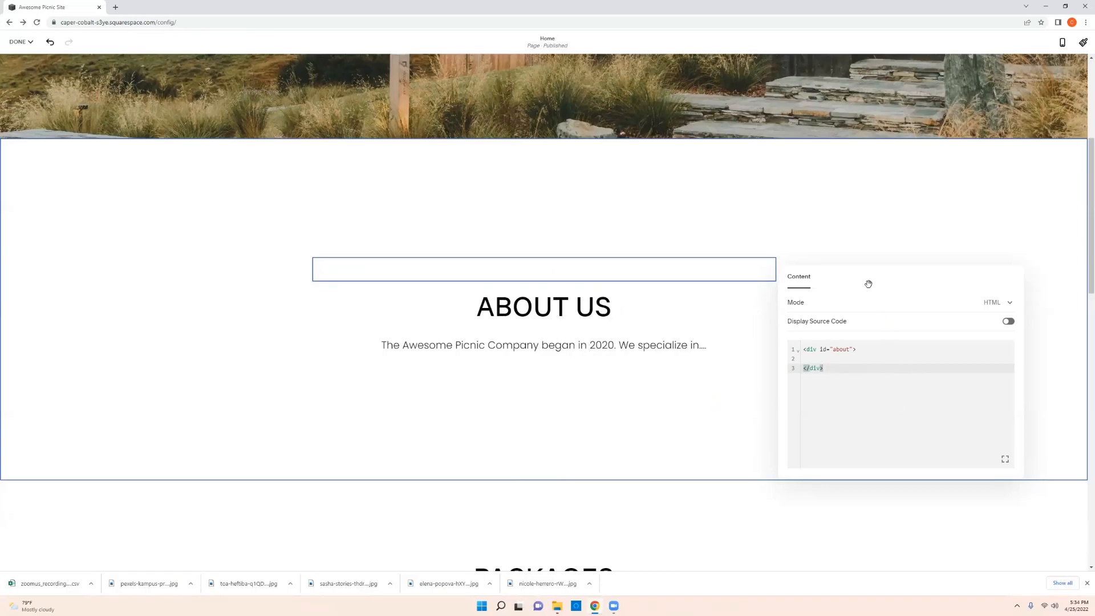
{"action": "left_click", "coordinate": [862, 237]}
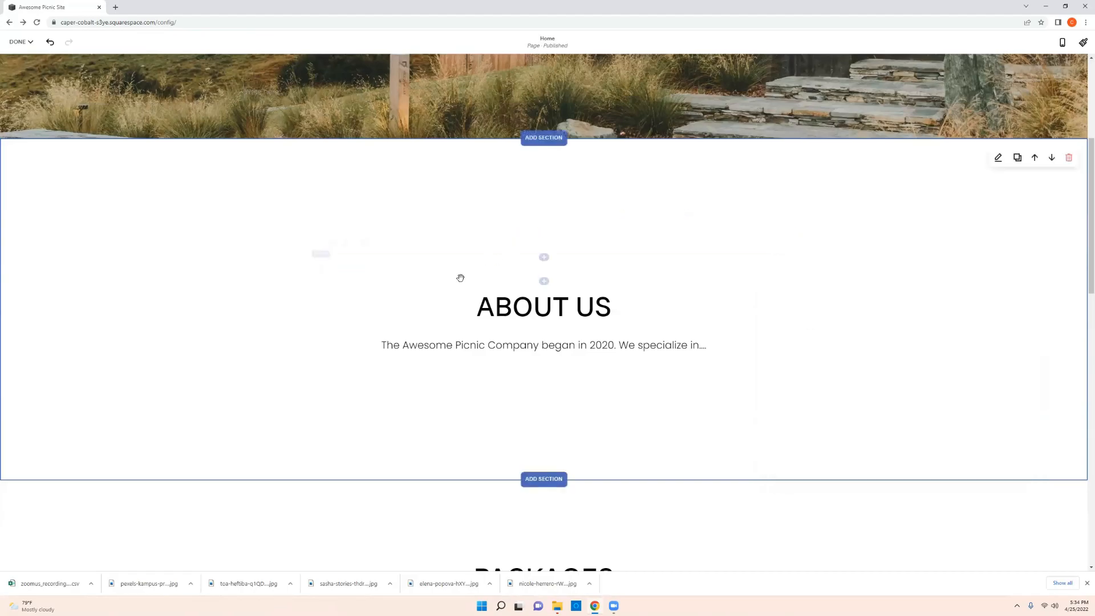
Reopen the code block above the ABOUT US title, copy its entire code and close the editor
{"action": "left_click", "coordinate": [500, 269]}
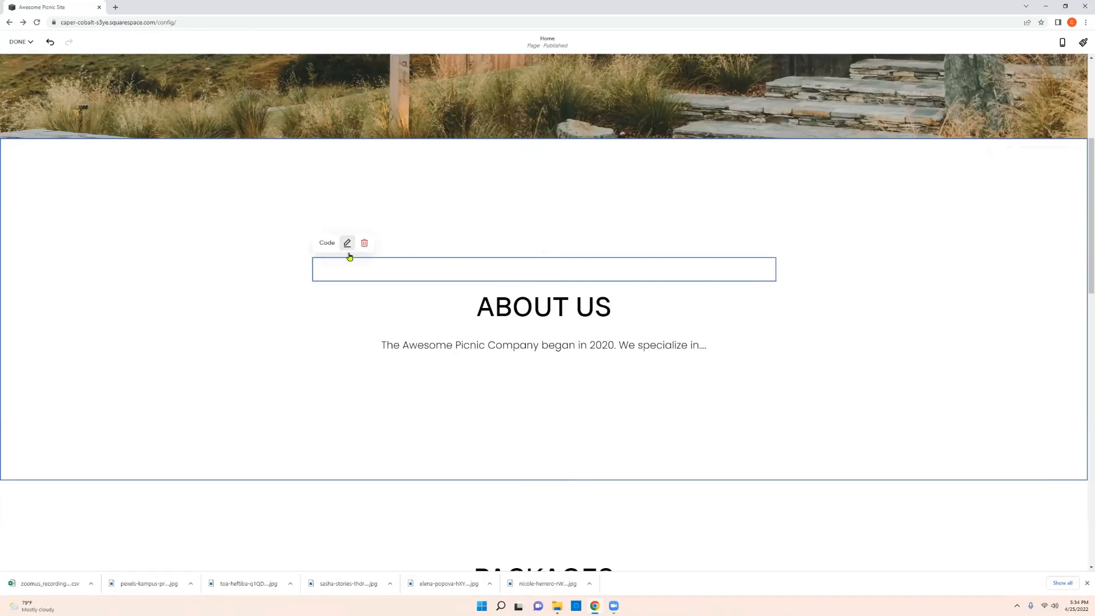
{"action": "left_click", "coordinate": [313, 351]}
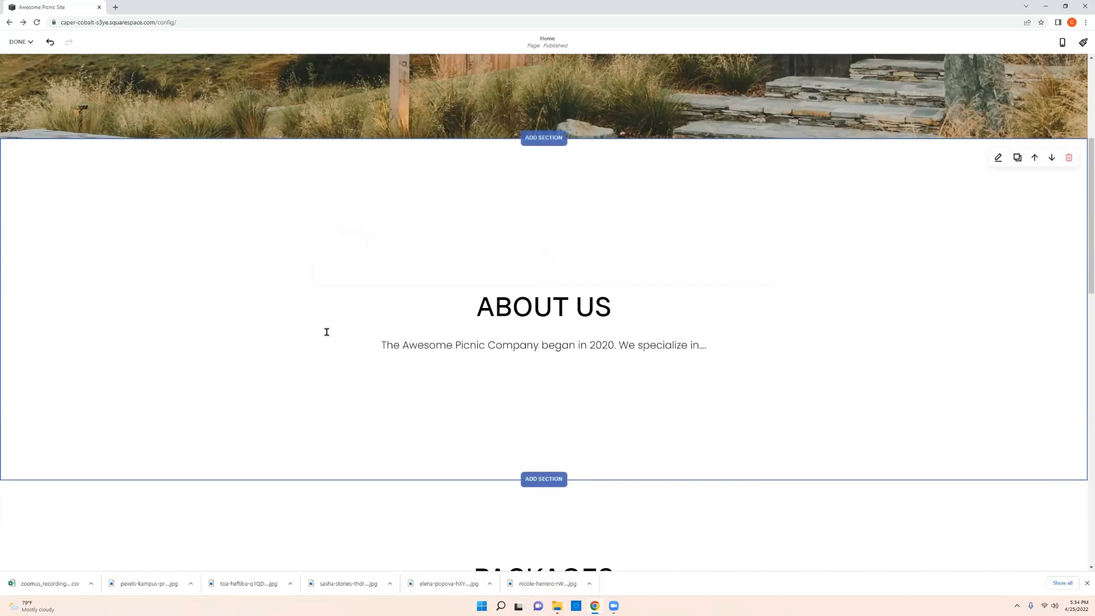
{"action": "left_click", "coordinate": [350, 266]}
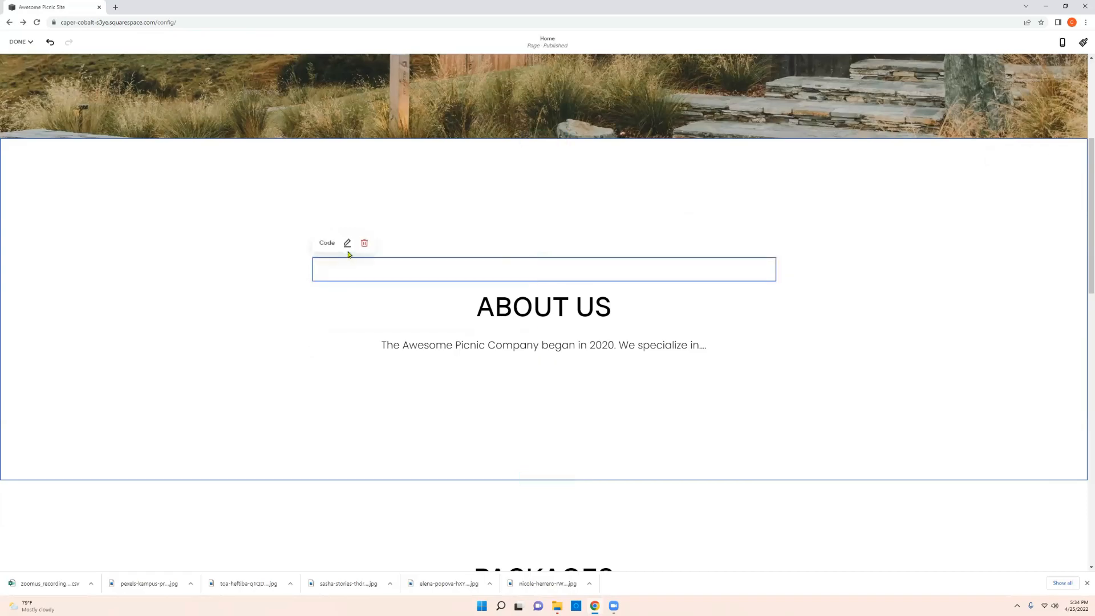
{"action": "left_click", "coordinate": [347, 244]}
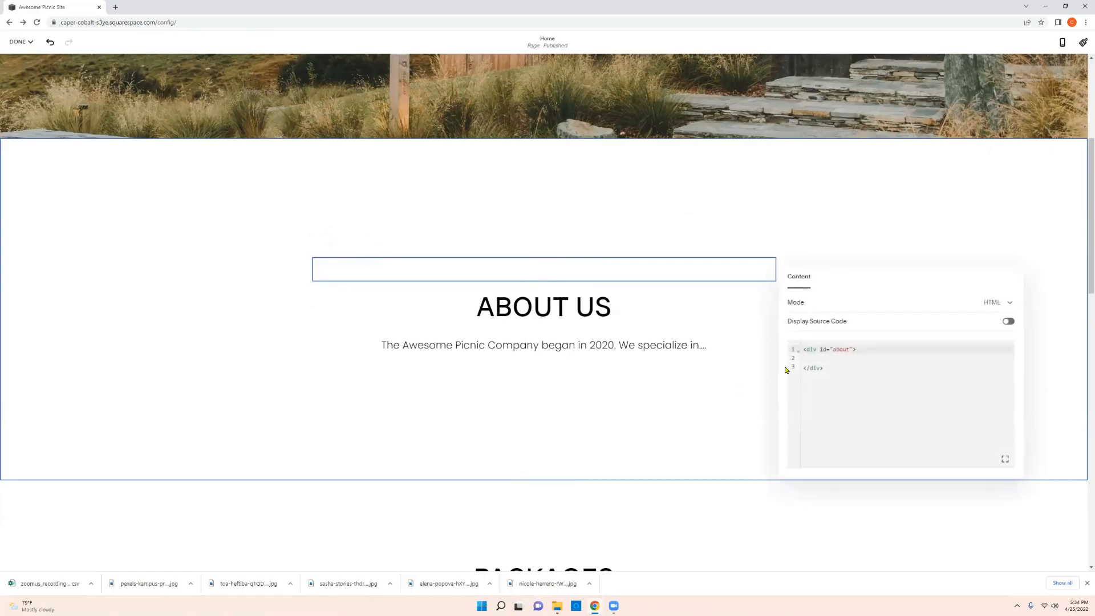
{"action": "left_click", "coordinate": [855, 372]}
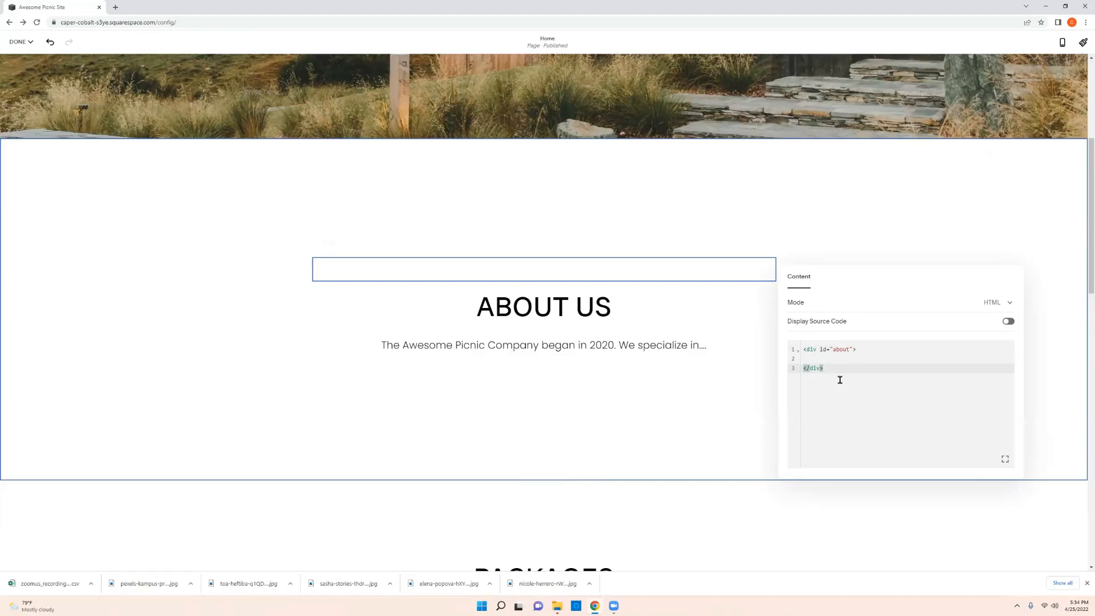
{"action": "key", "text": "ctrl+a"}
{"action": "key", "text": "ctrl+c"}
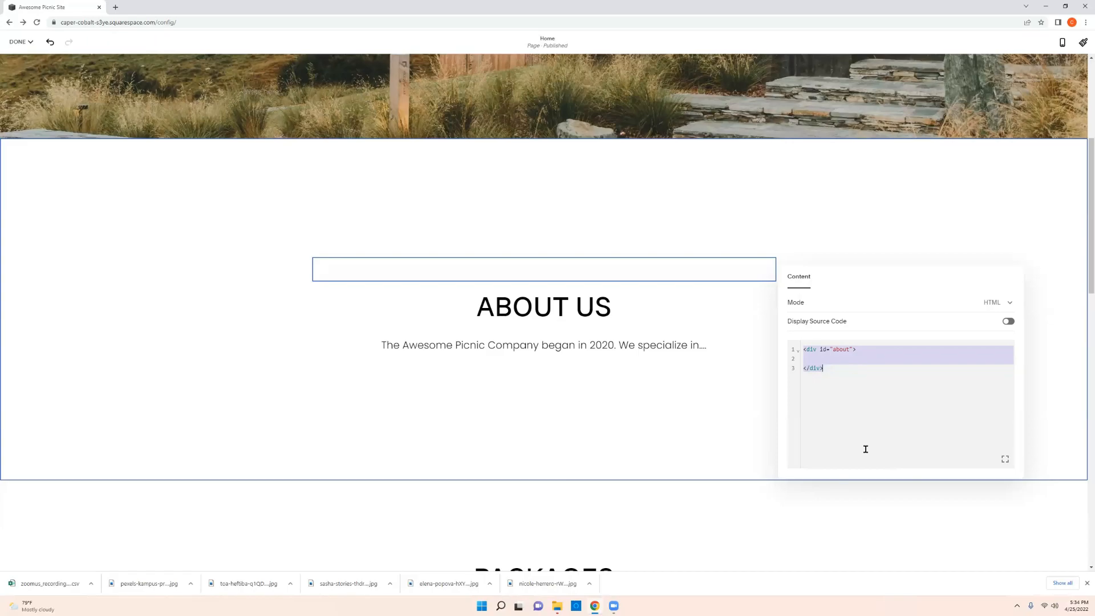
{"action": "left_click", "coordinate": [898, 243]}
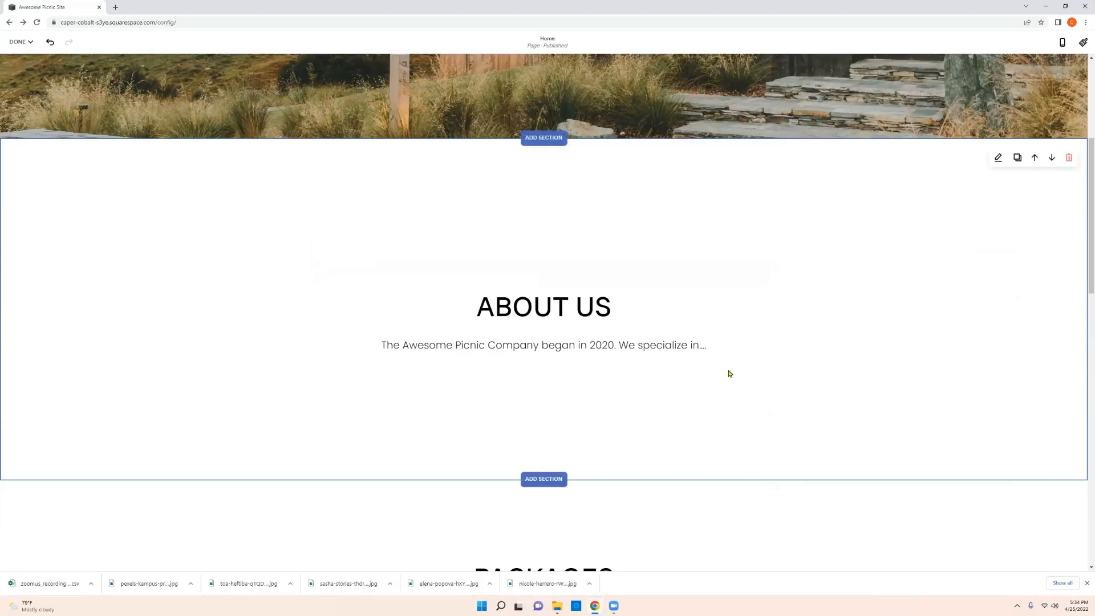
Insert a Code block directly above the PACKAGES title and clear its placeholder code
{"action": "scroll", "coordinate": [730, 373], "scroll_direction": "down", "scroll_amount": 3}
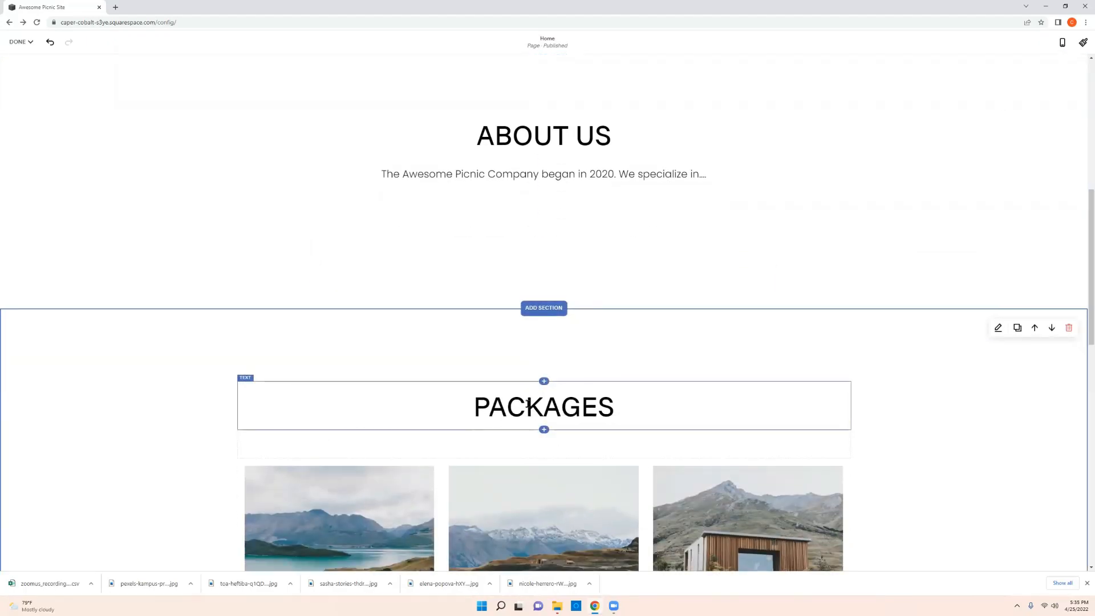
{"action": "left_click", "coordinate": [544, 382]}
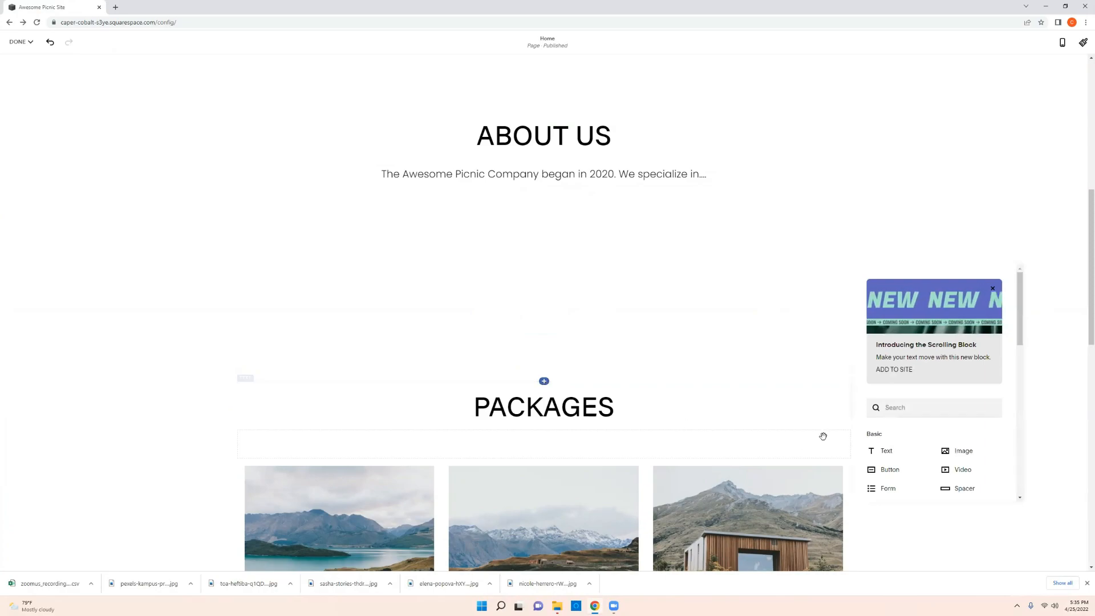
{"action": "type", "text": "code"}
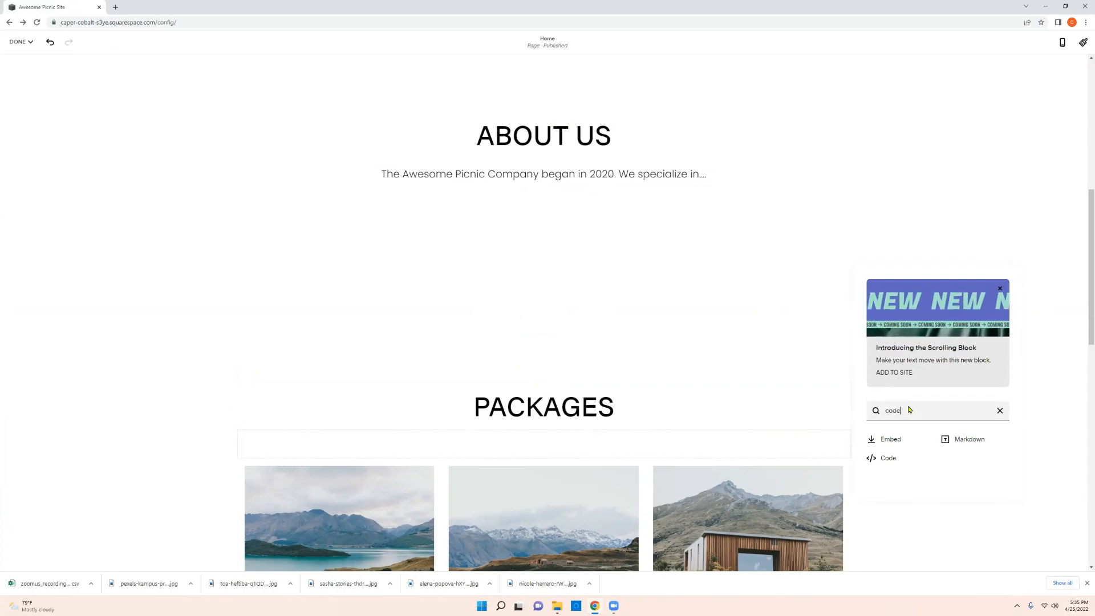
{"action": "left_click", "coordinate": [888, 458]}
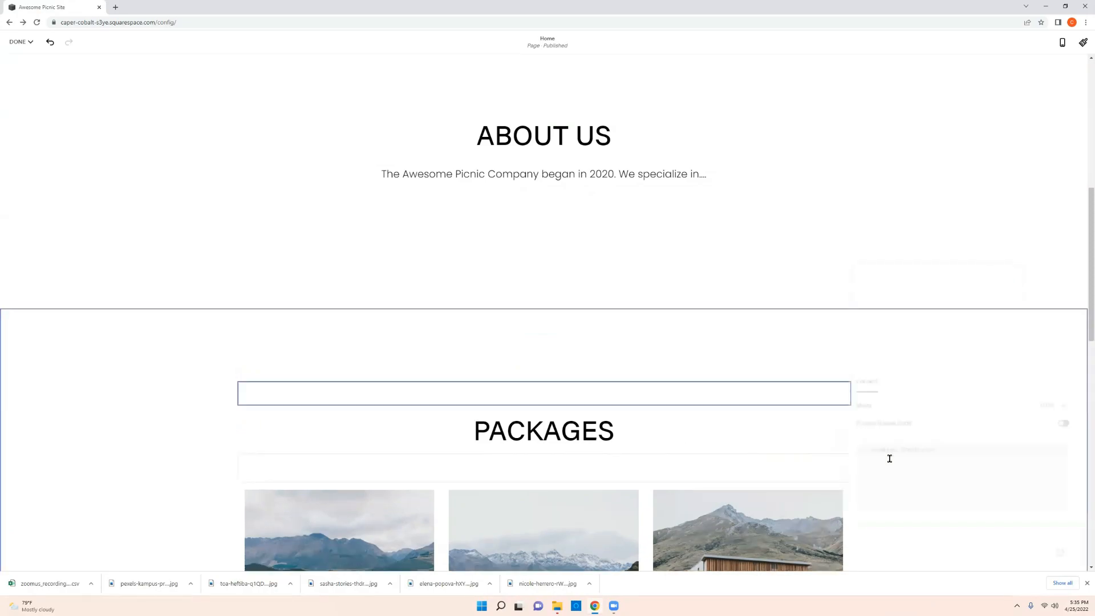
{"action": "left_click", "coordinate": [943, 450]}
{"action": "left_click_drag", "start_coordinate": [943, 450], "coordinate": [813, 444]}
{"action": "key", "text": "BackSpace"}
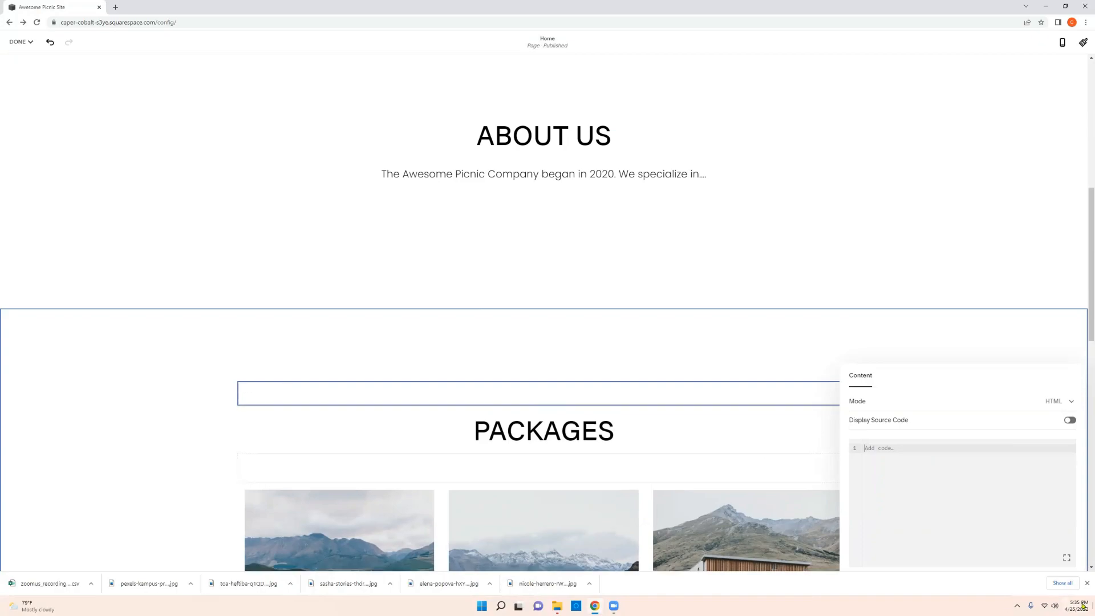
Paste the copied div code into the PACKAGES code block, change its id to "packages" and close the block's editor
{"action": "key", "text": "ctrl+v"}
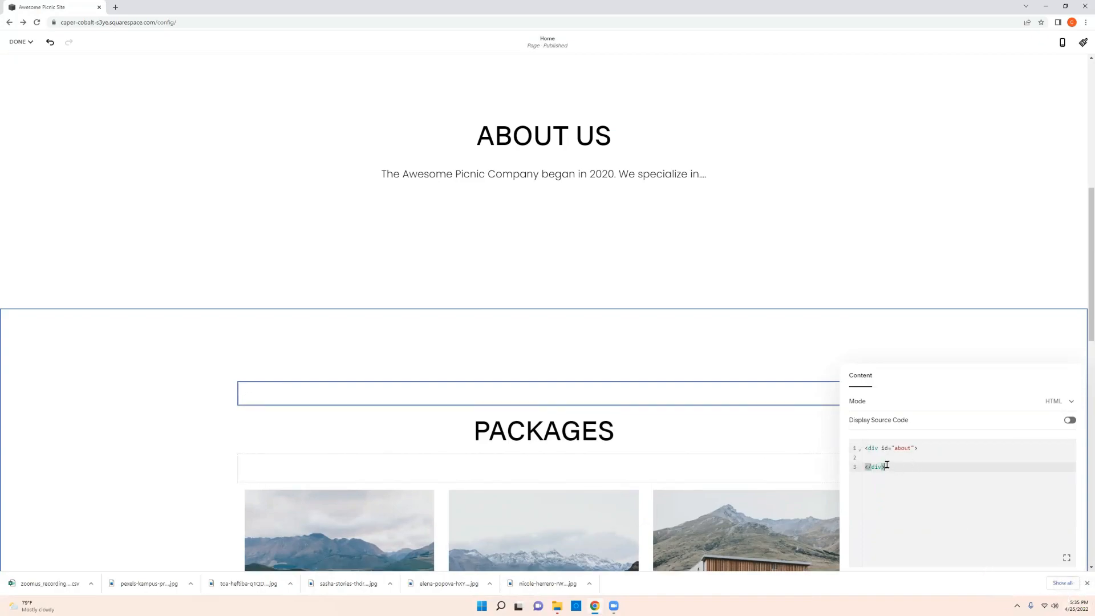
{"action": "left_click", "coordinate": [914, 448]}
{"action": "key", "text": "BackSpace"}
{"action": "key", "text": "BackSpace"}
{"action": "key", "text": "BackSpace"}
{"action": "key", "text": "BackSpace"}
{"action": "key", "text": "BackSpace"}
{"action": "type", "text": "pack"}
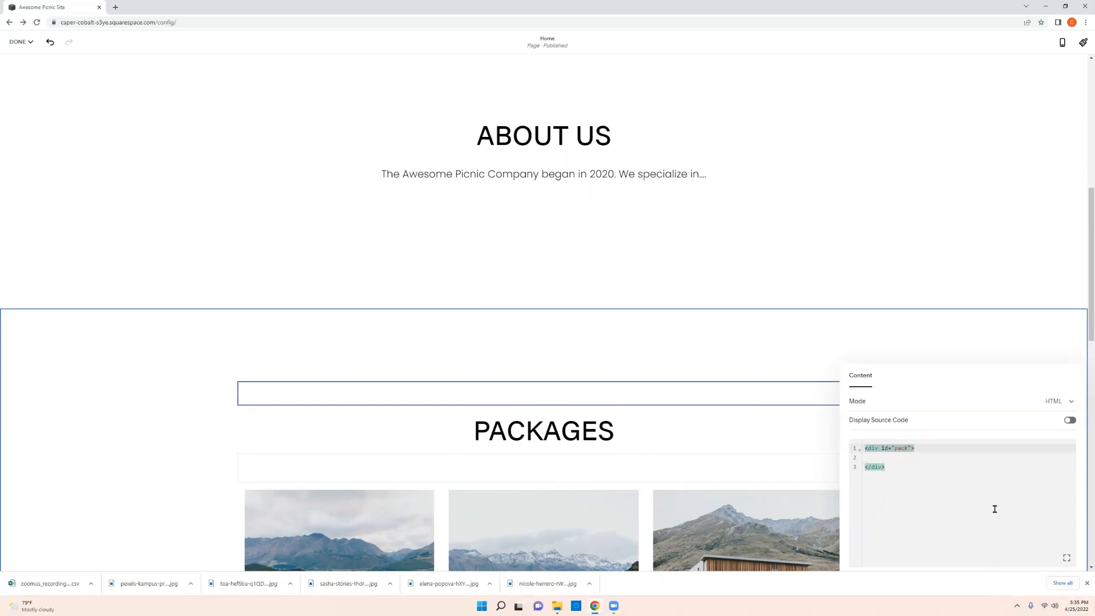
{"action": "type", "text": "ages"}
{"action": "left_click", "coordinate": [935, 341]}
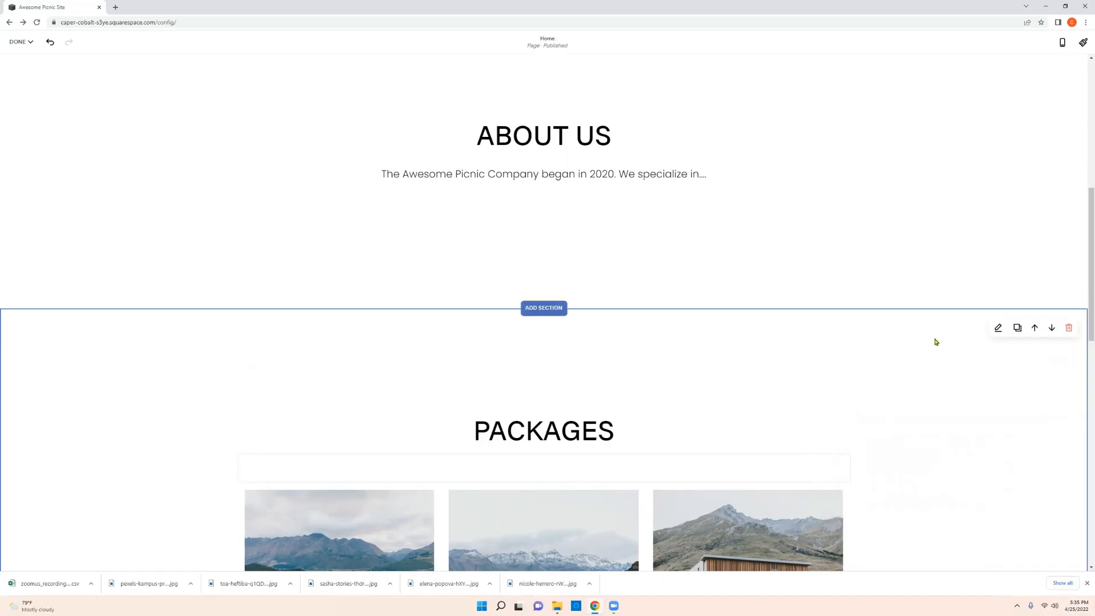
Insert a Code block directly above the CONTACT US title and clear its placeholder code
{"action": "scroll", "coordinate": [935, 342], "scroll_direction": "down", "scroll_amount": 7}
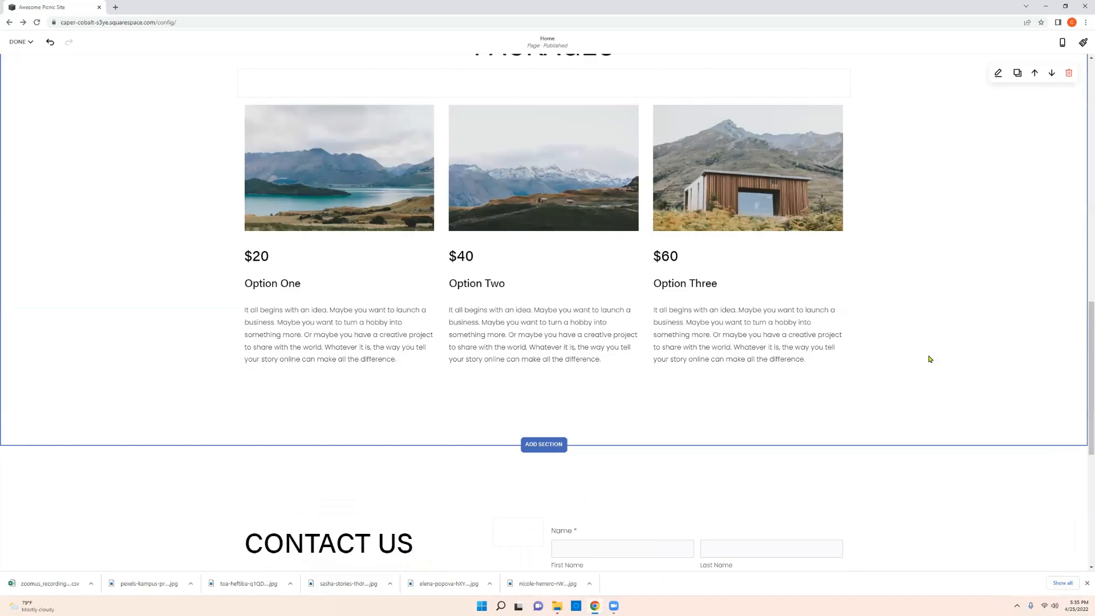
{"action": "scroll", "coordinate": [798, 348], "scroll_direction": "down", "scroll_amount": 2}
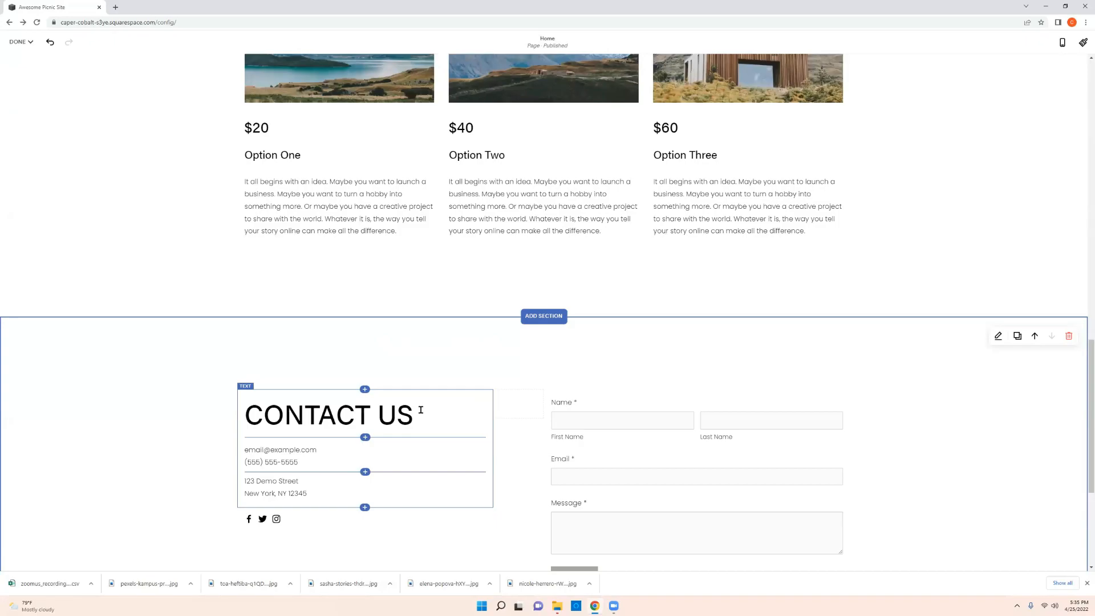
{"action": "left_click", "coordinate": [365, 391]}
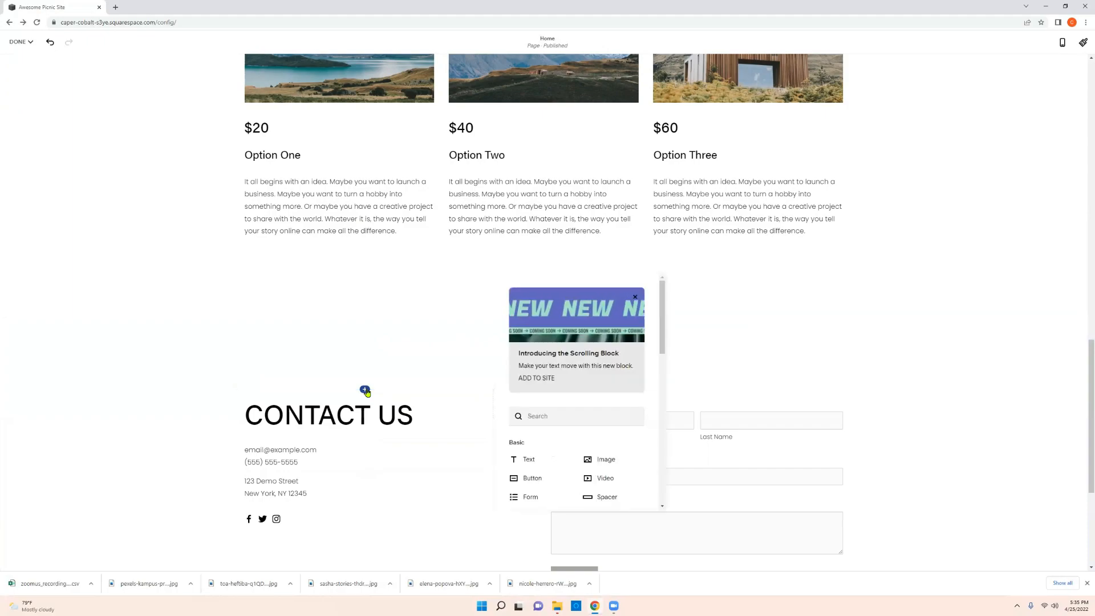
{"action": "left_click", "coordinate": [553, 417]}
{"action": "type", "text": "code"}
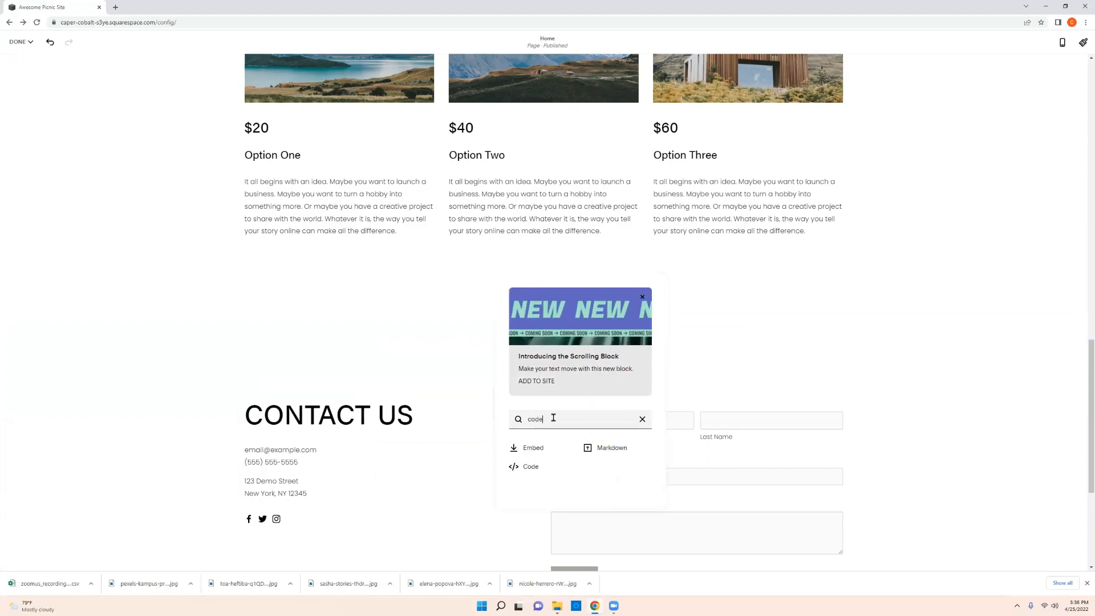
{"action": "left_click", "coordinate": [525, 467]}
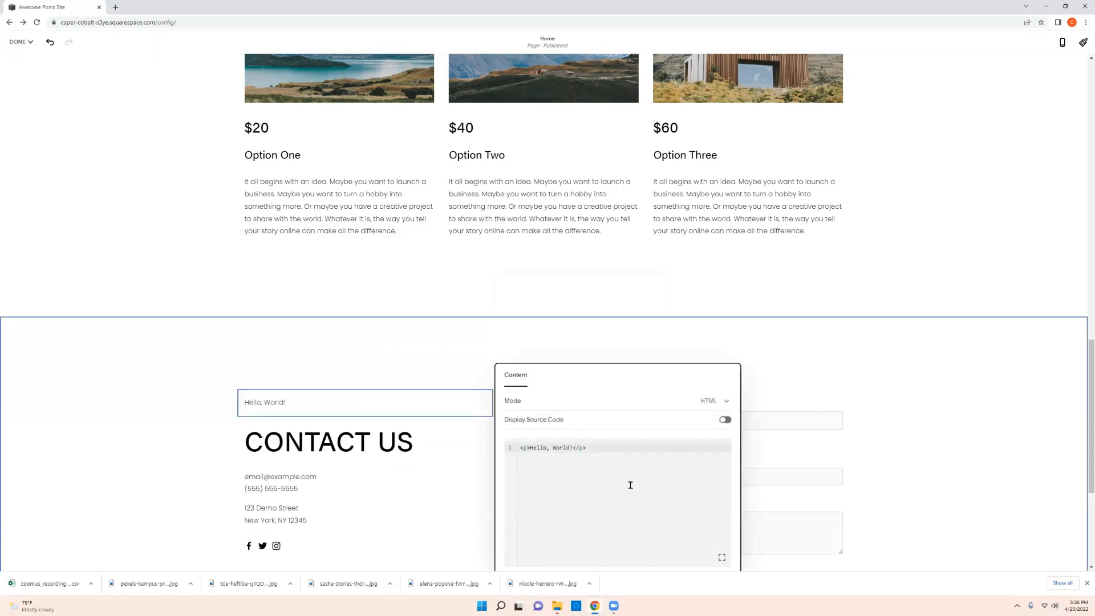
{"action": "left_click_drag", "start_coordinate": [598, 448], "coordinate": [478, 443]}
{"action": "key", "text": "BackSpace"}
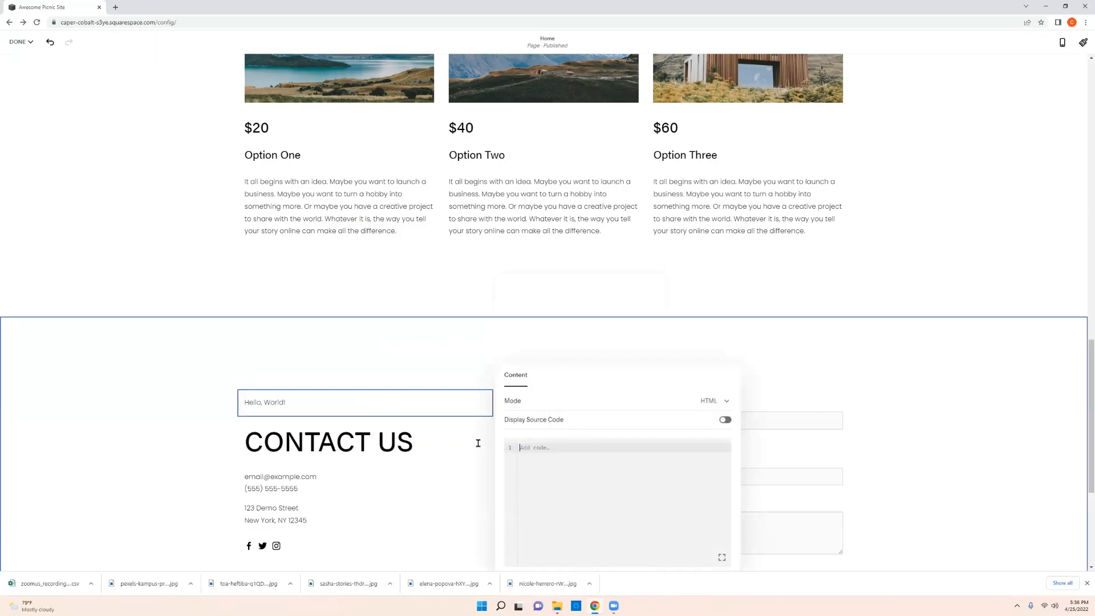
Paste the copied div code into the CONTACT US code block, change its id to "contact" and close the block's editor
{"action": "key", "text": "ctrl+v"}
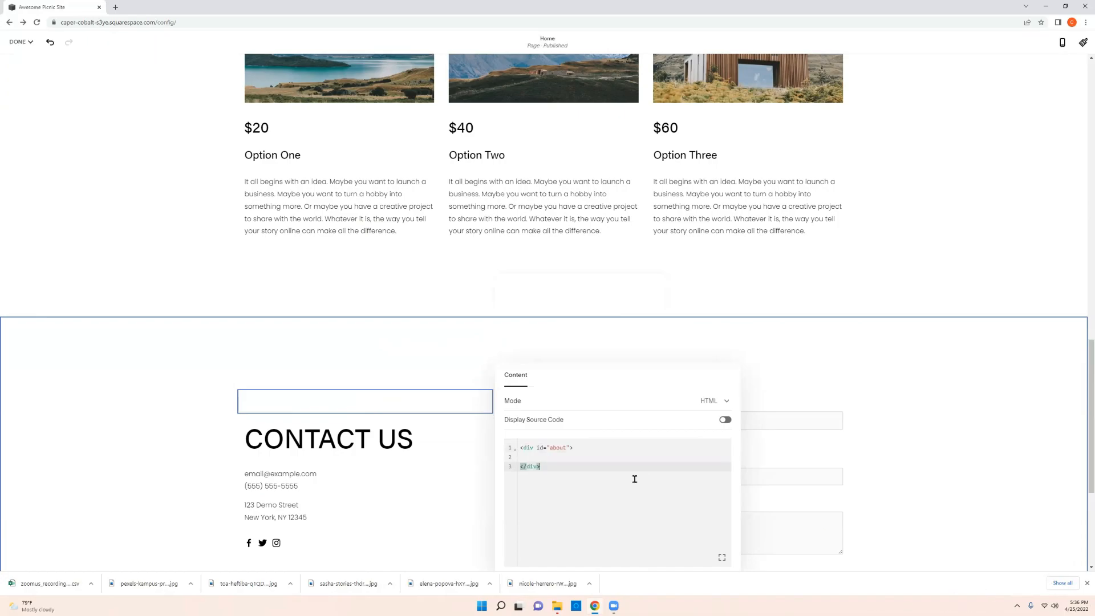
{"action": "left_click", "coordinate": [569, 447]}
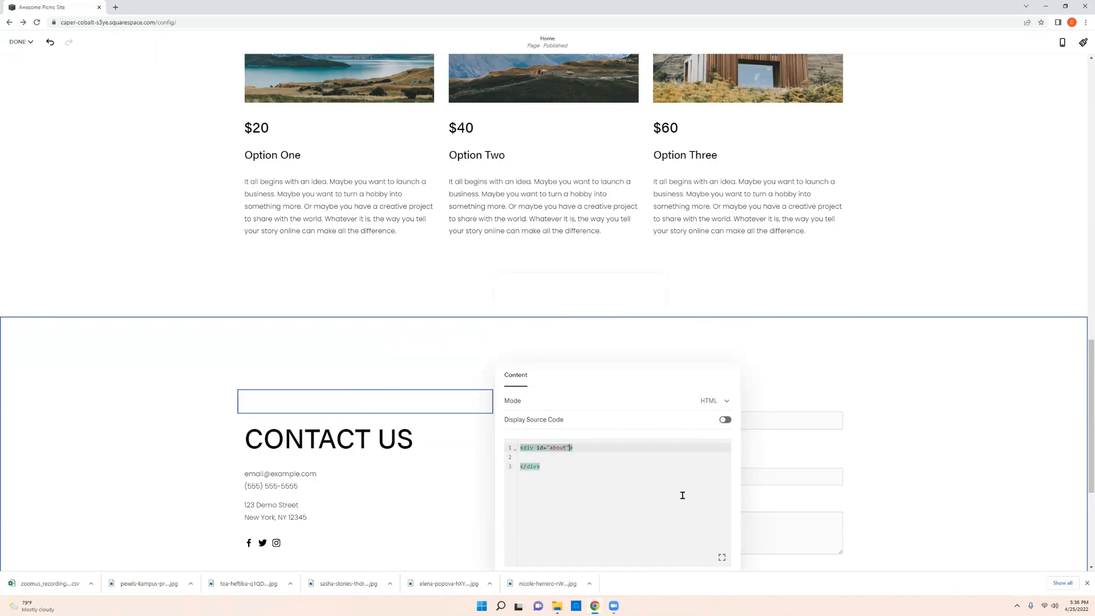
{"action": "key", "text": "Left"}
{"action": "key", "text": "Left"}
{"action": "key", "text": "Left"}
{"action": "key", "text": "Left"}
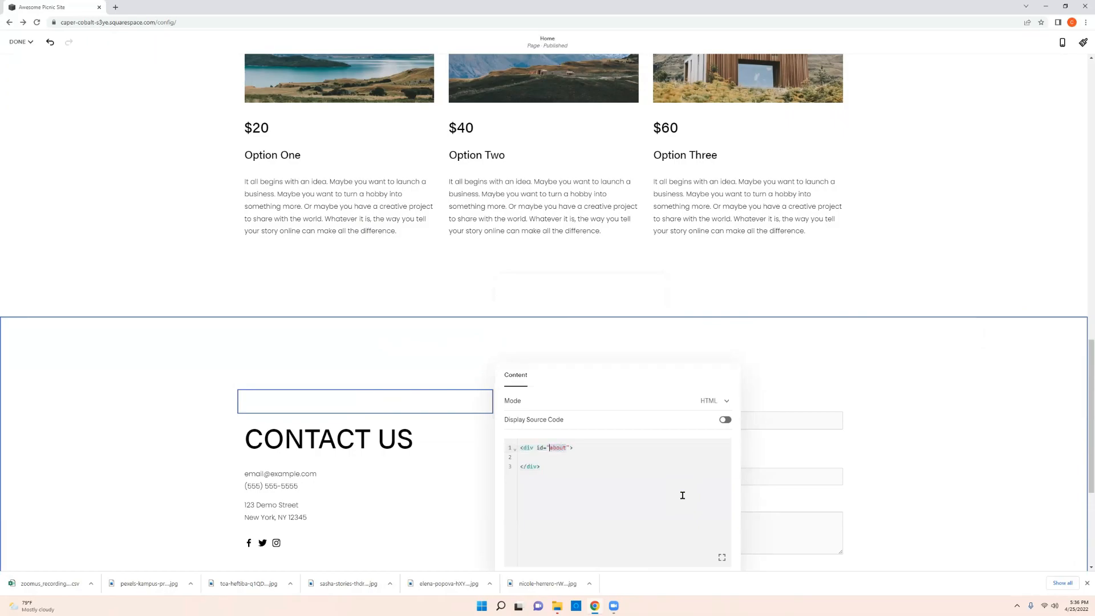
{"action": "type", "text": "conta"}
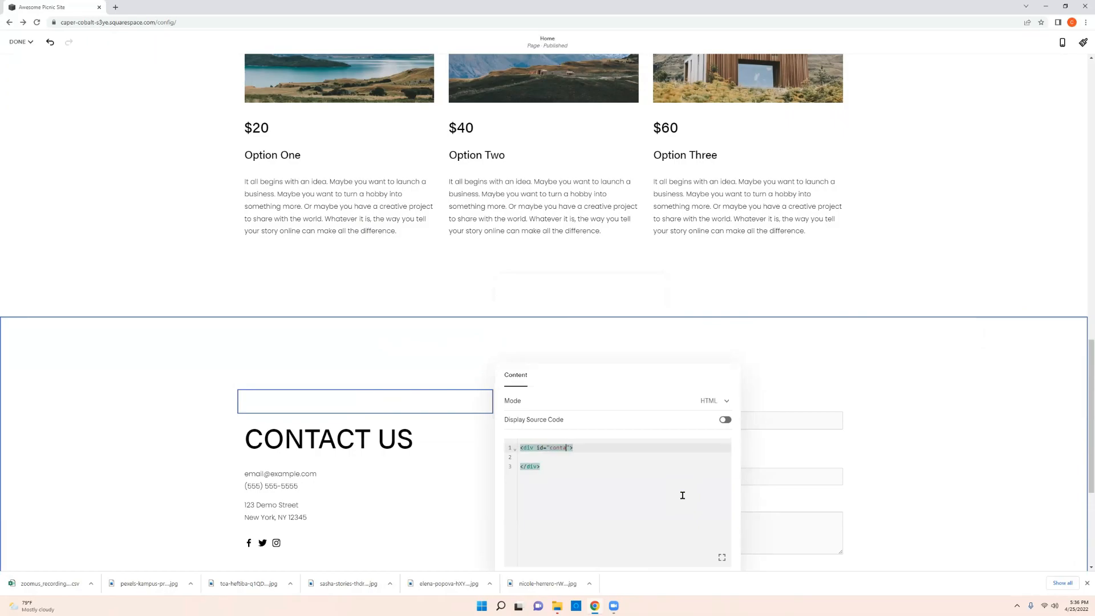
{"action": "type", "text": "ct"}
{"action": "left_click", "coordinate": [963, 461]}
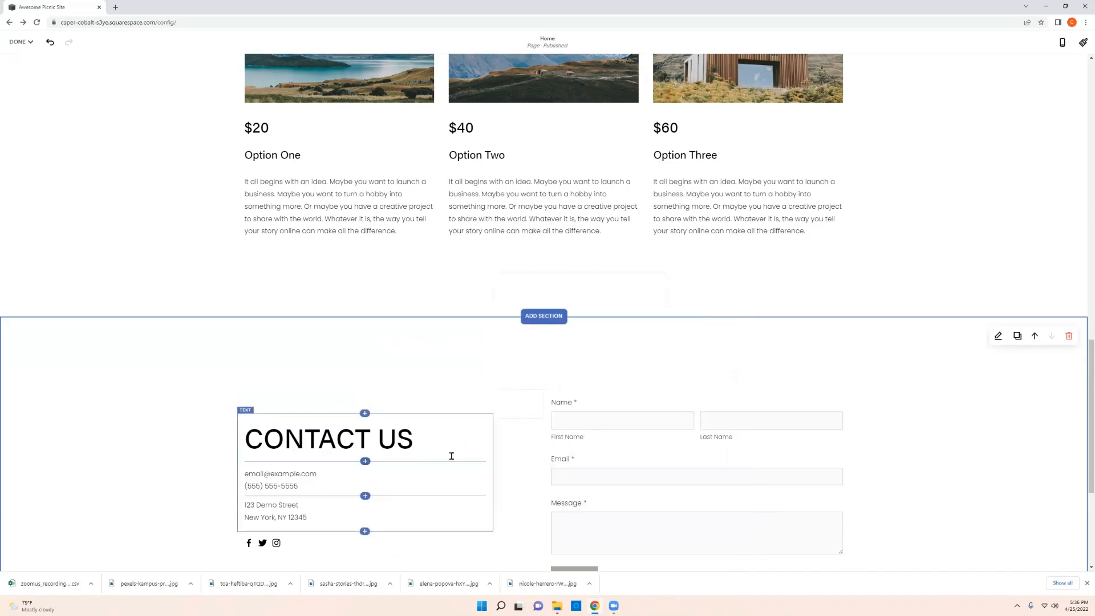
Move the CONTACT US code block so it spans the full width above both the contact text and the form
{"action": "scroll", "coordinate": [647, 464], "scroll_direction": "down", "scroll_amount": 4}
{"action": "scroll", "coordinate": [491, 349], "scroll_direction": "up", "scroll_amount": 2}
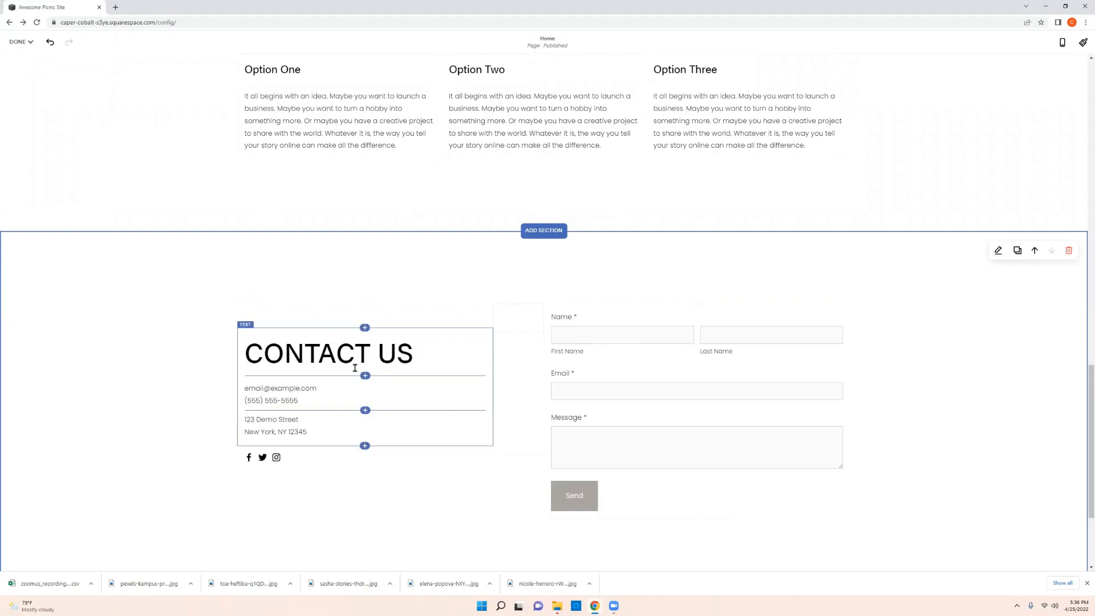
{"action": "left_click_drag", "start_coordinate": [356, 307], "coordinate": [349, 318]}
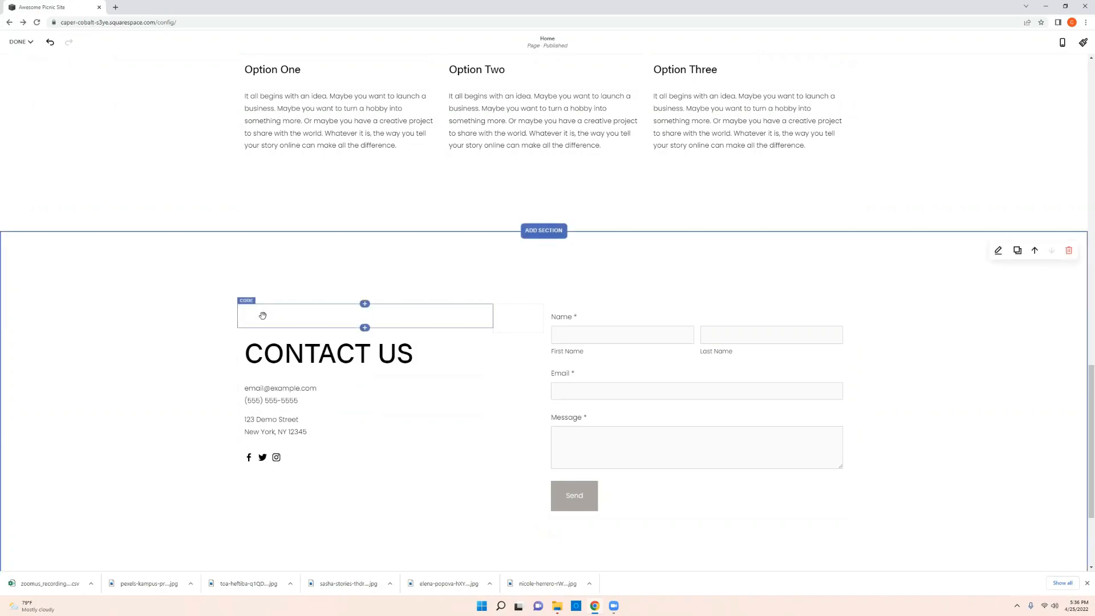
{"action": "left_click_drag", "start_coordinate": [262, 316], "coordinate": [291, 304]}
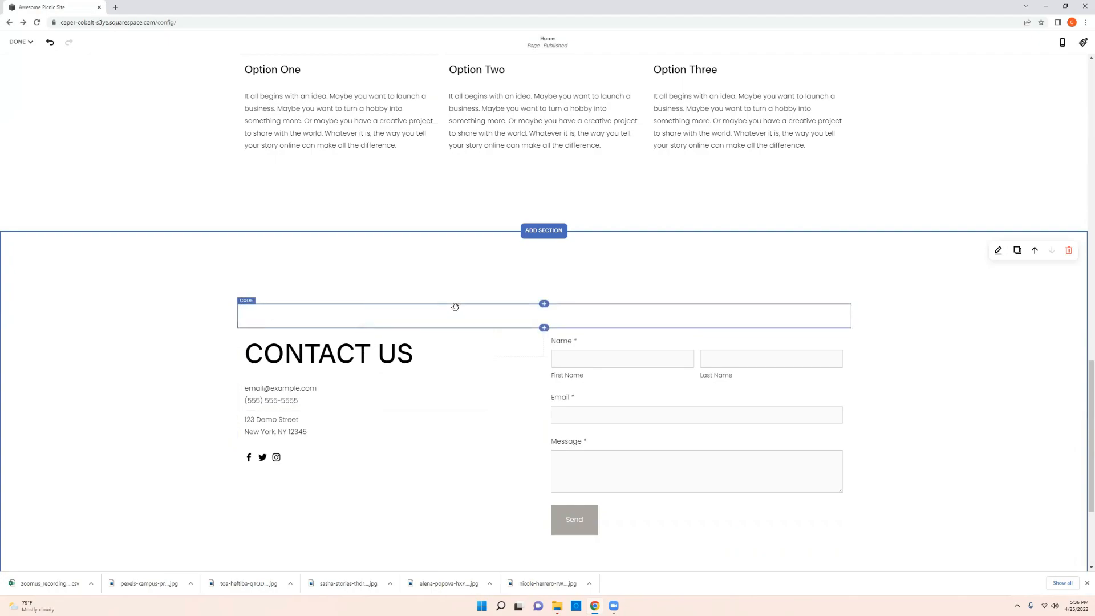
{"action": "left_click", "coordinate": [418, 312]}
Save the Home page changes and leave the page editor
{"action": "scroll", "coordinate": [519, 359], "scroll_direction": "up", "scroll_amount": 6}
{"action": "scroll", "coordinate": [18, 158], "scroll_direction": "up", "scroll_amount": 8}
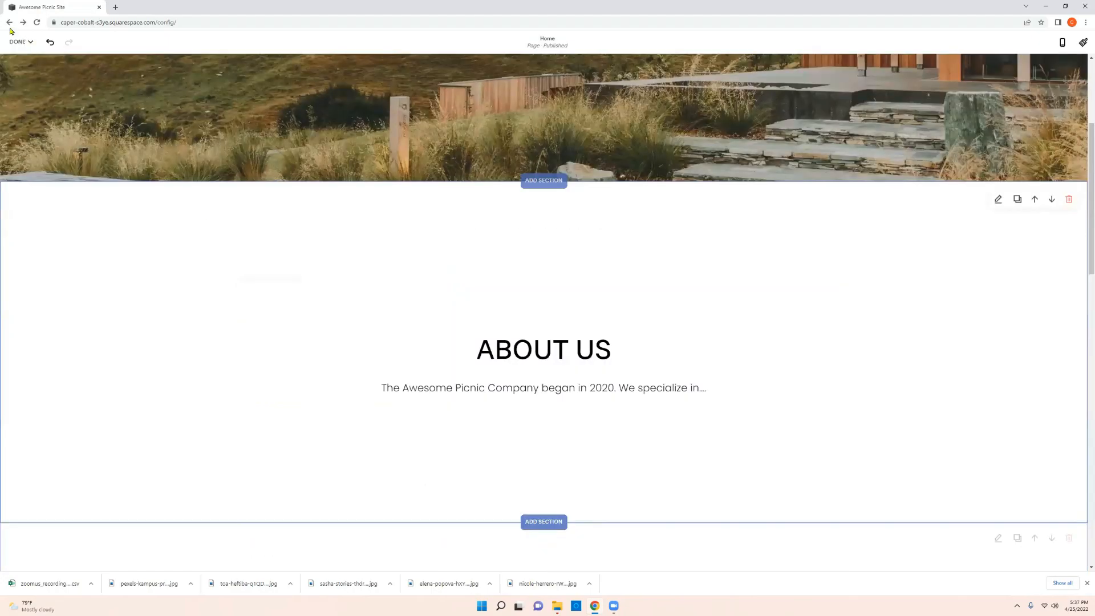
{"action": "left_click", "coordinate": [17, 42]}
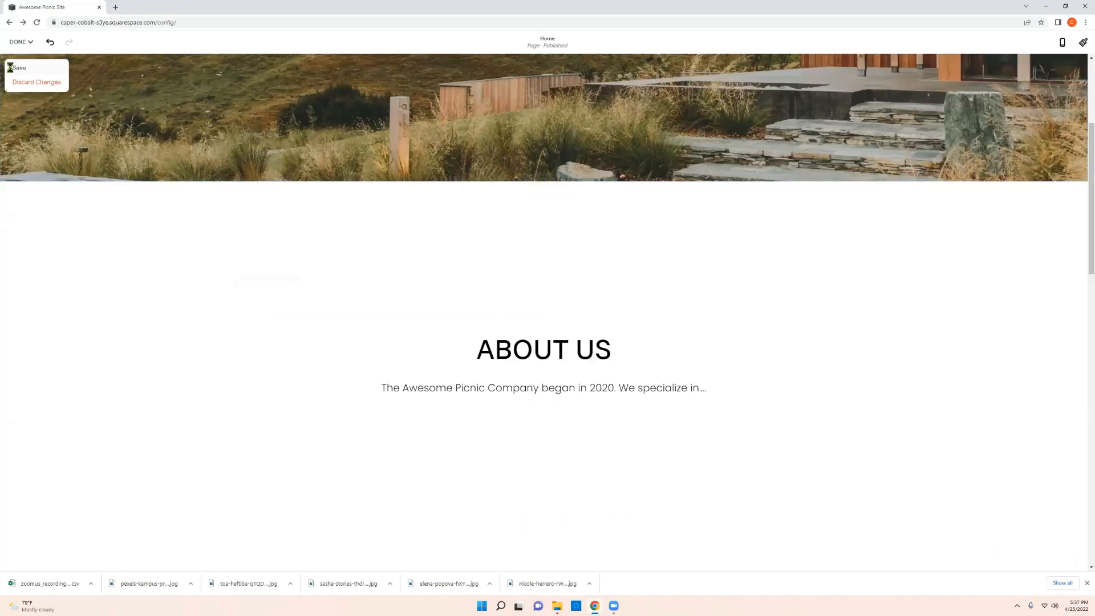
{"action": "left_click", "coordinate": [11, 69]}
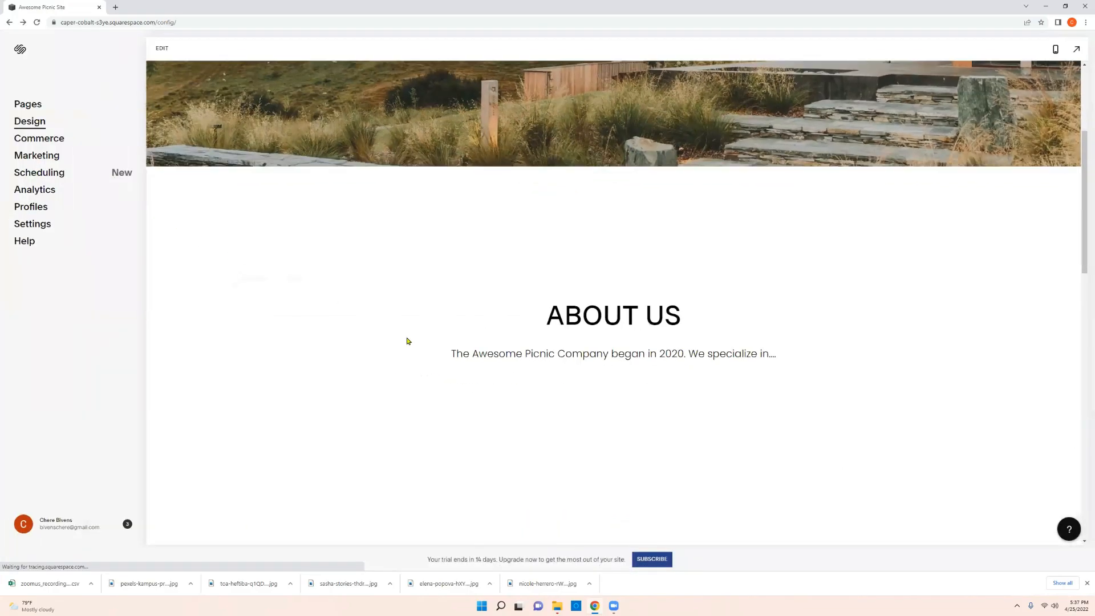
Open the site's page list with the main navigation
{"action": "scroll", "coordinate": [407, 341], "scroll_direction": "up", "scroll_amount": 3}
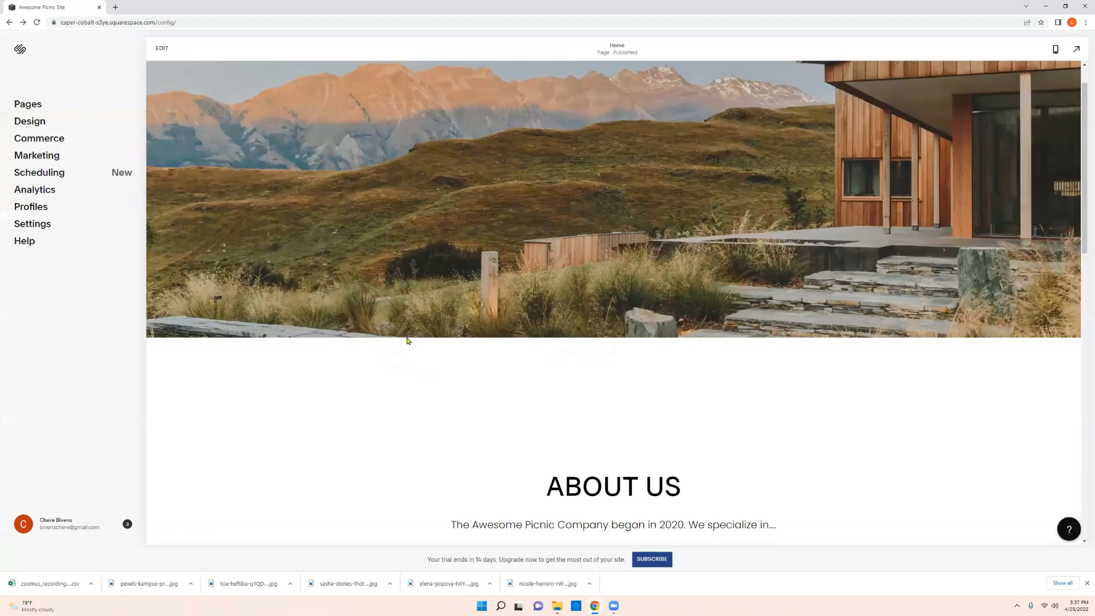
{"action": "scroll", "coordinate": [407, 341], "scroll_direction": "up", "scroll_amount": 1}
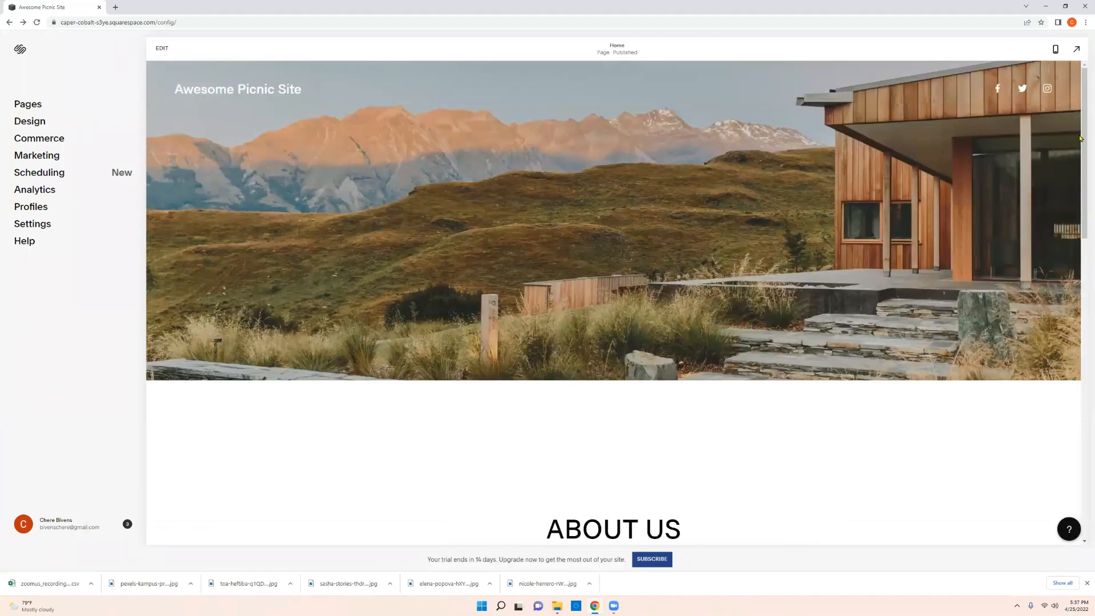
{"action": "left_click", "coordinate": [39, 110]}
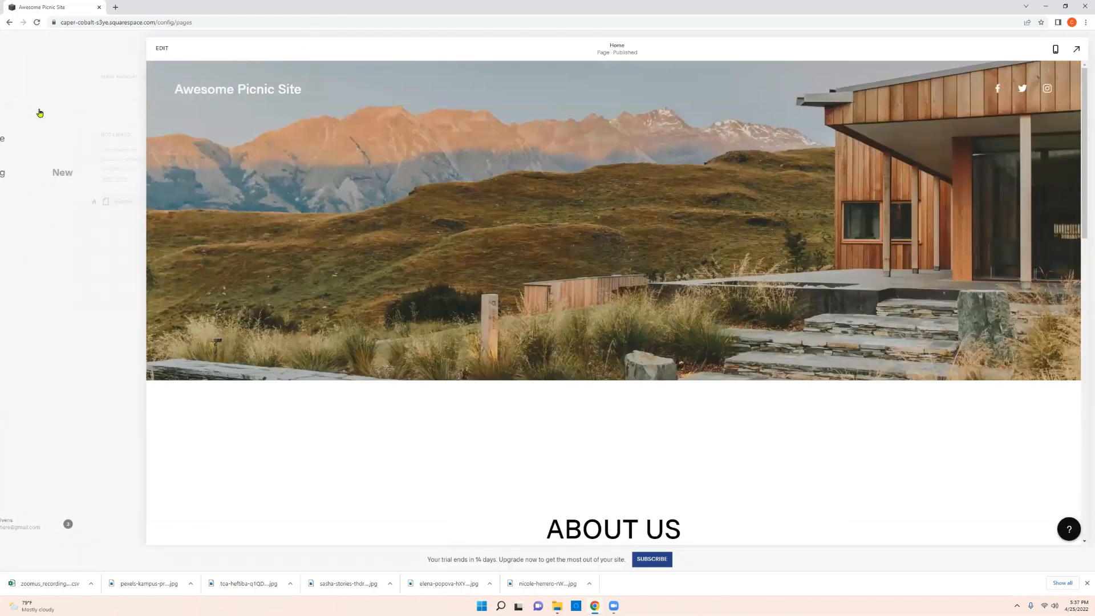
{"action": "left_click", "coordinate": [11, 50]}
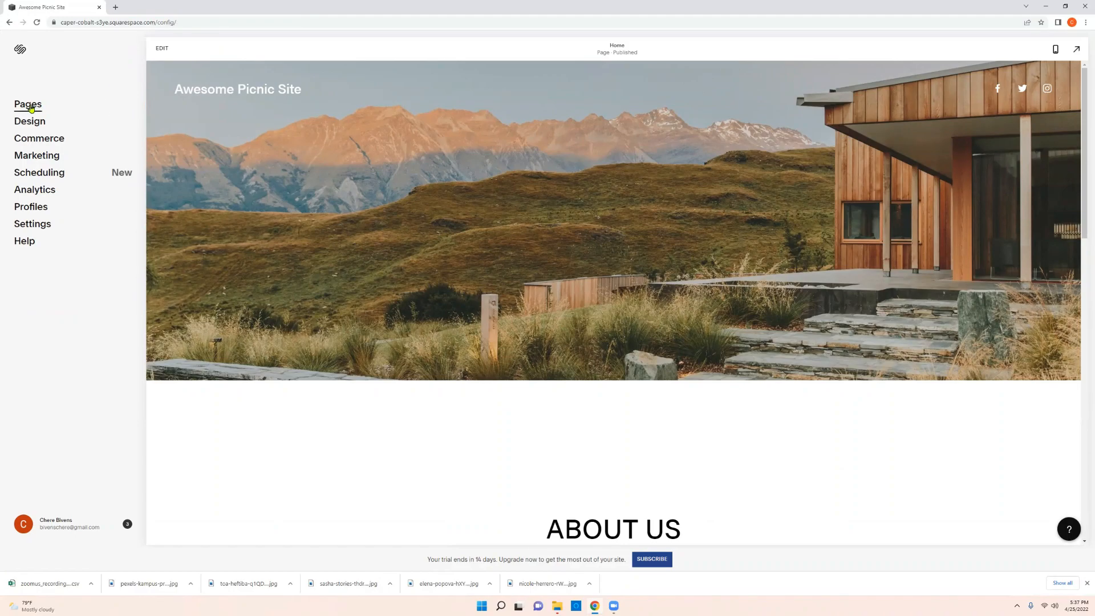
{"action": "left_click", "coordinate": [31, 108]}
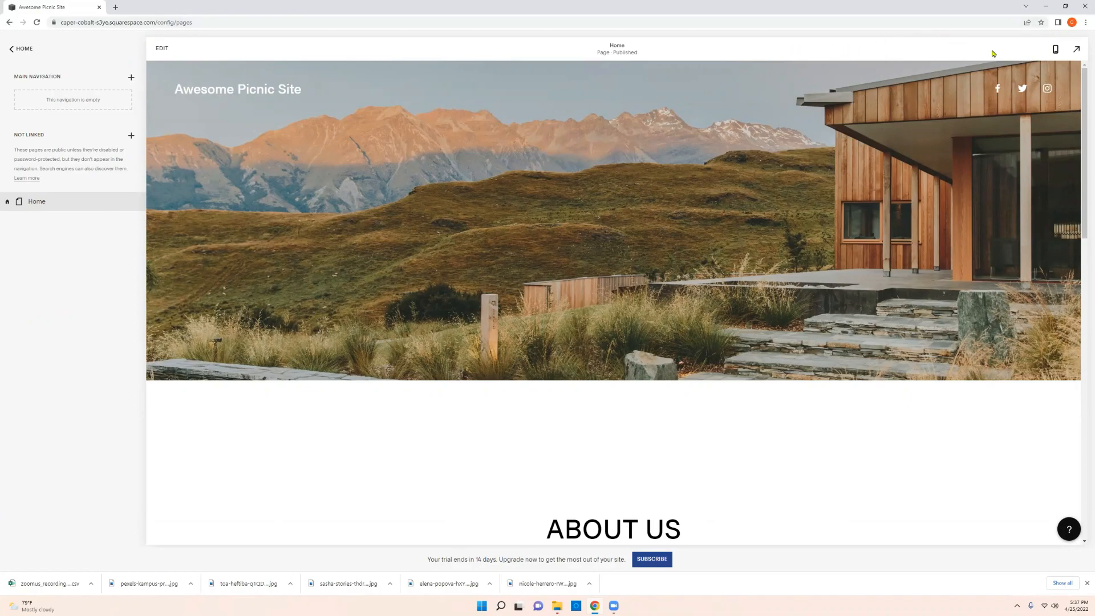
Add a main navigation link titled "About Us" that points to /home#about and save it
{"action": "scroll", "coordinate": [763, 368], "scroll_direction": "down", "scroll_amount": 3}
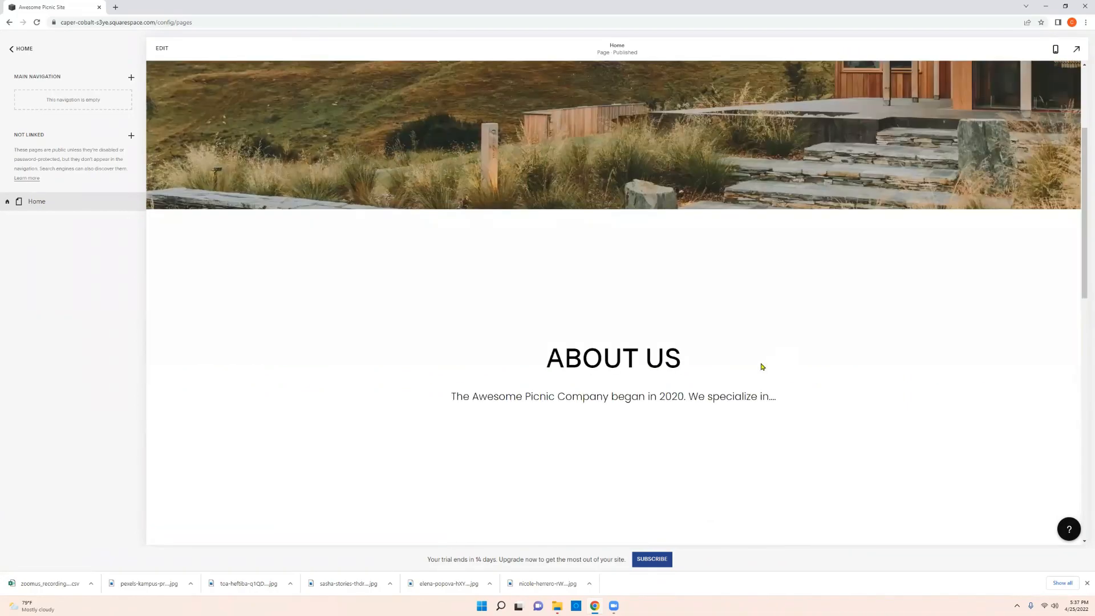
{"action": "scroll", "coordinate": [763, 368], "scroll_direction": "up", "scroll_amount": 3}
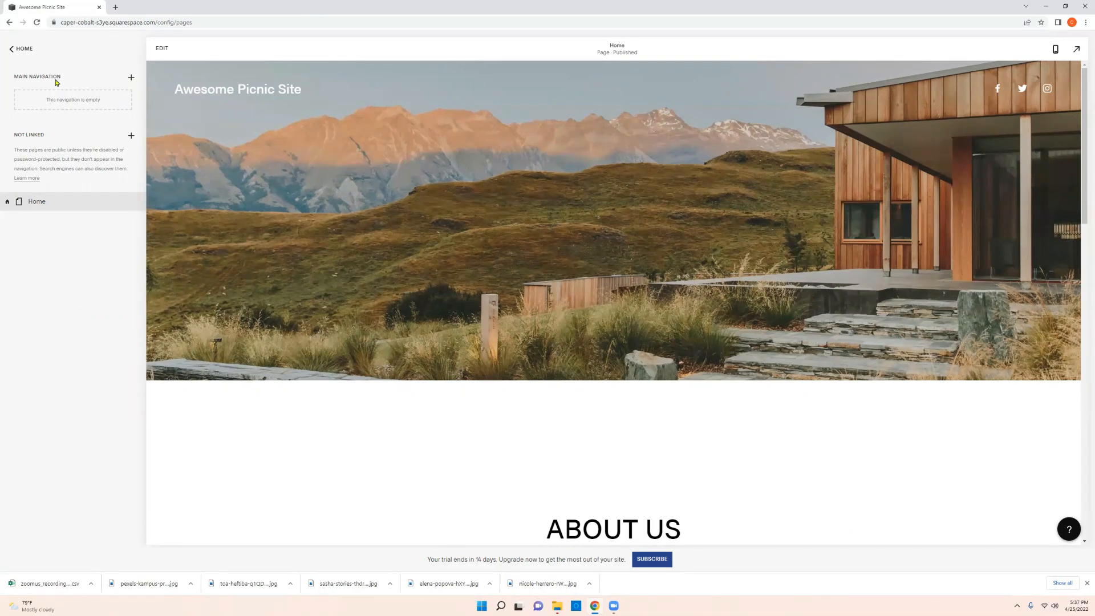
{"action": "left_click", "coordinate": [131, 78]}
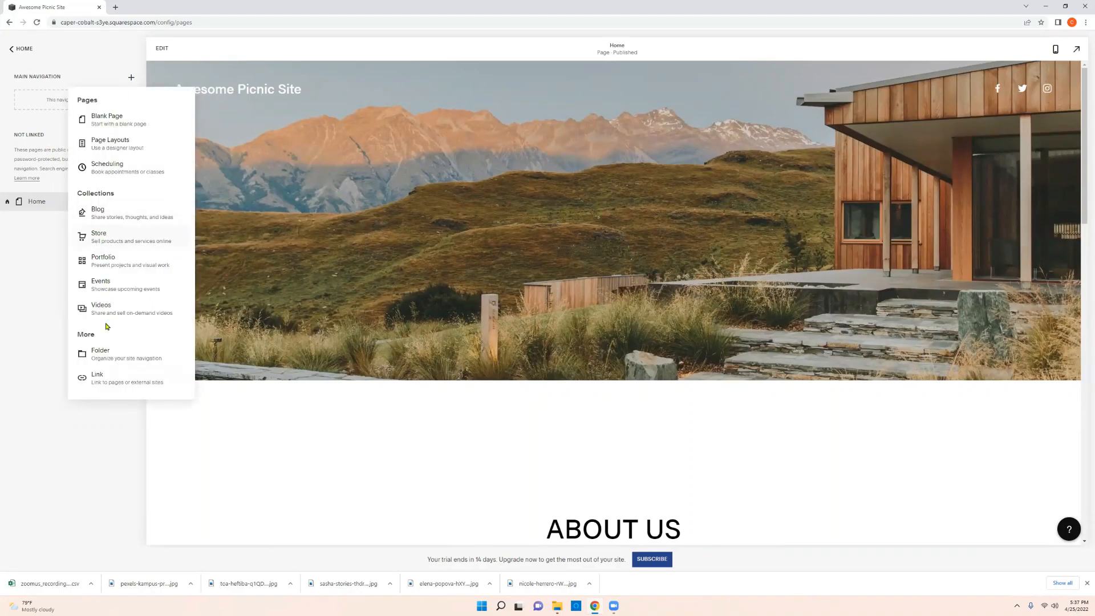
{"action": "left_click", "coordinate": [109, 373]}
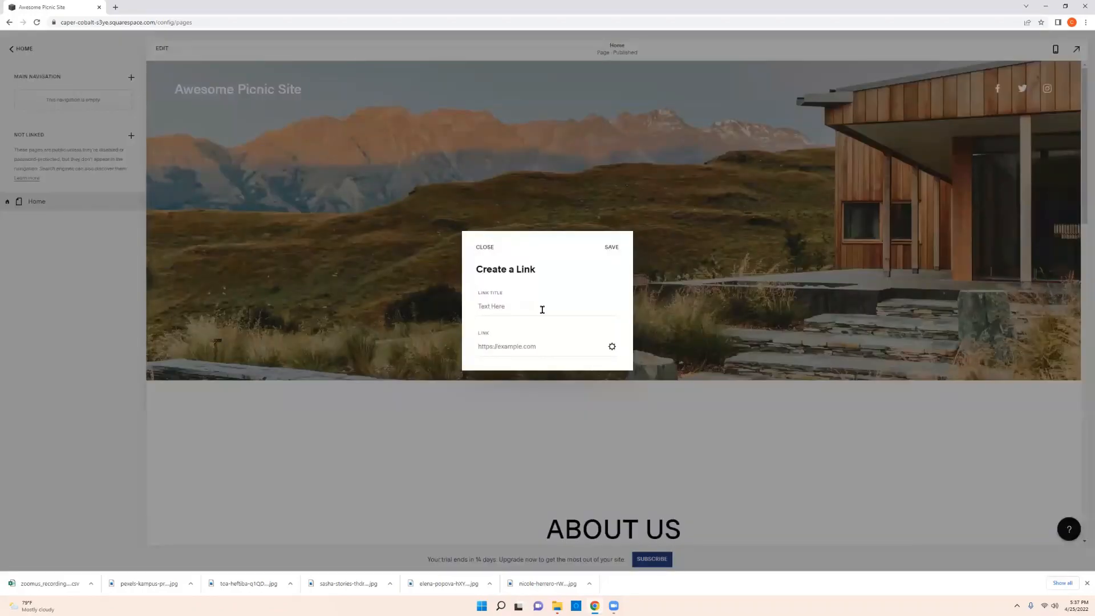
{"action": "left_click", "coordinate": [542, 309]}
{"action": "type", "text": "About Us"}
{"action": "left_click", "coordinate": [523, 346]}
{"action": "type", "text": "/"}
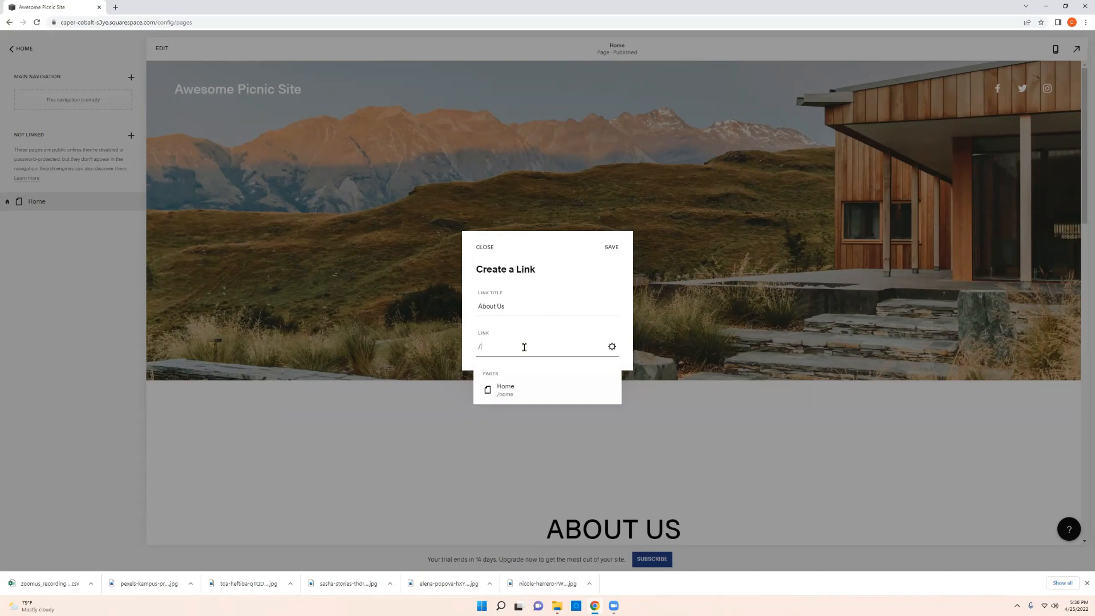
{"action": "left_click", "coordinate": [505, 388]}
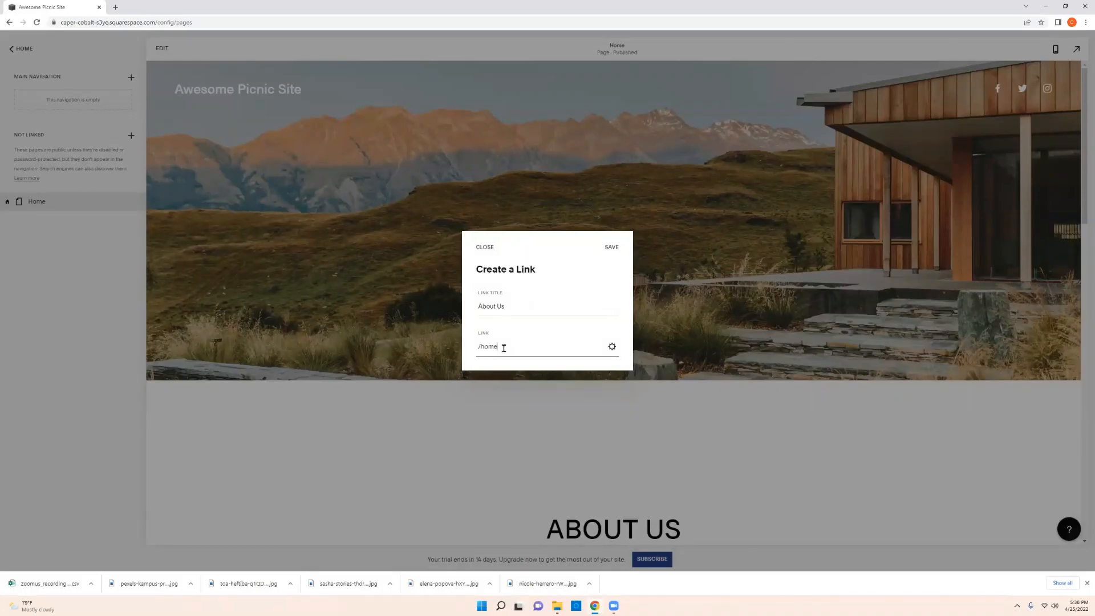
{"action": "type", "text": "#about"}
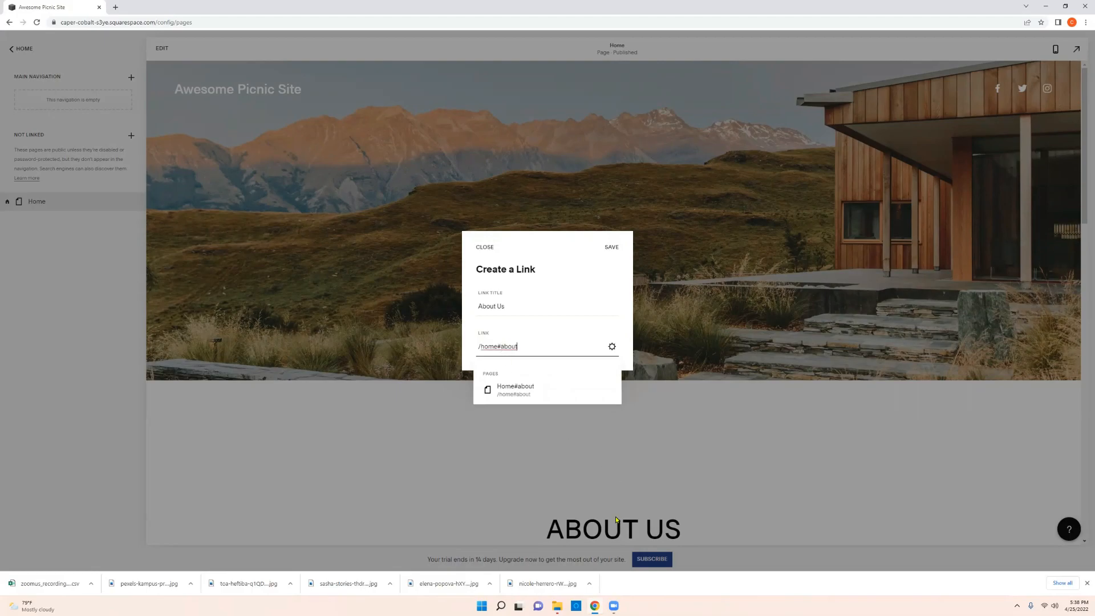
{"action": "left_click", "coordinate": [612, 248]}
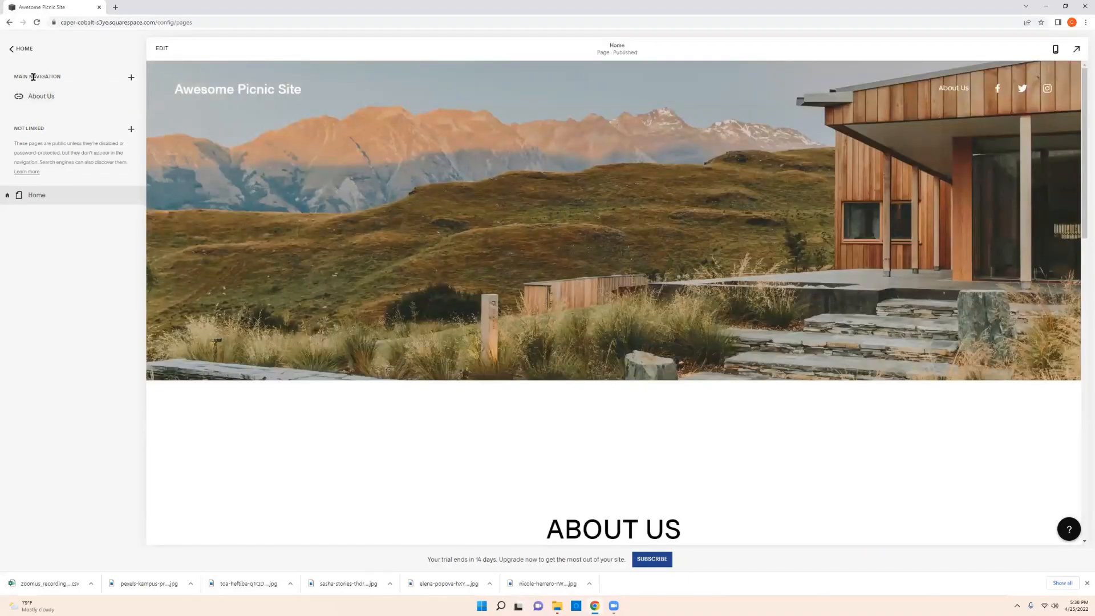
Add a main navigation link titled "Contact Us" that points to /home#contact and save it
{"action": "left_click", "coordinate": [131, 78]}
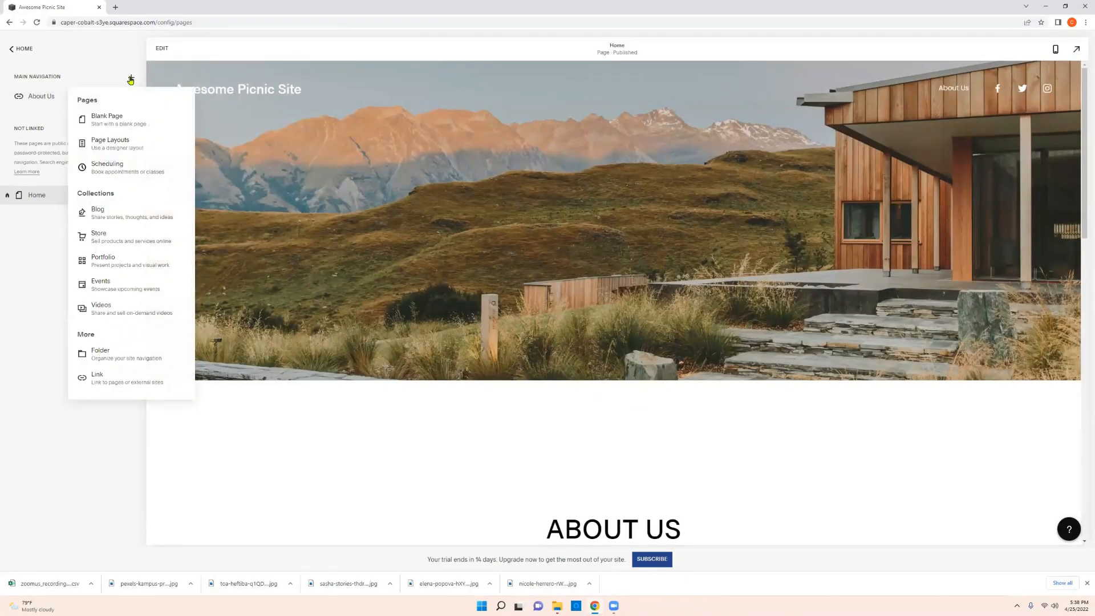
{"action": "left_click", "coordinate": [127, 382]}
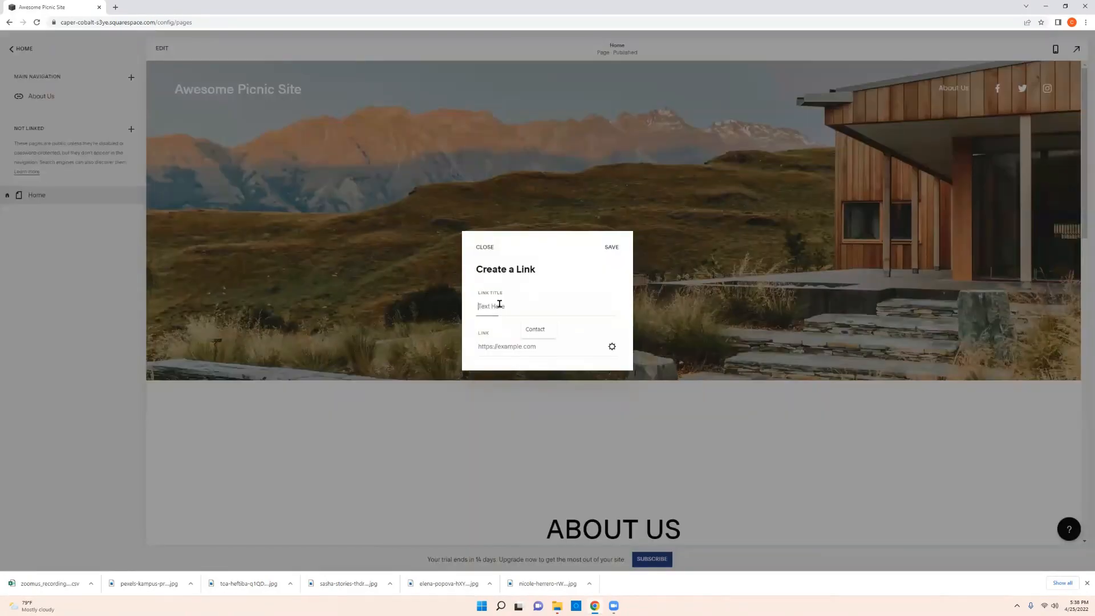
{"action": "type", "text": "Contact Us"}
{"action": "left_click", "coordinate": [536, 339]}
{"action": "type", "text": "/"}
{"action": "left_click", "coordinate": [535, 393]}
{"action": "left_click", "coordinate": [514, 348]}
{"action": "type", "text": "#co"}
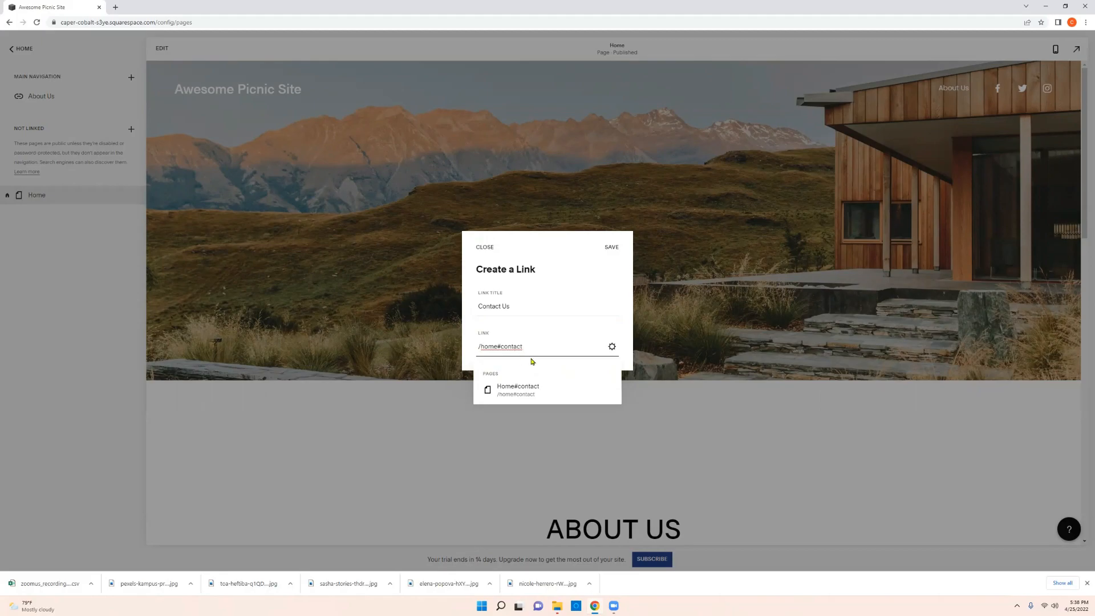
{"action": "left_click", "coordinate": [612, 248]}
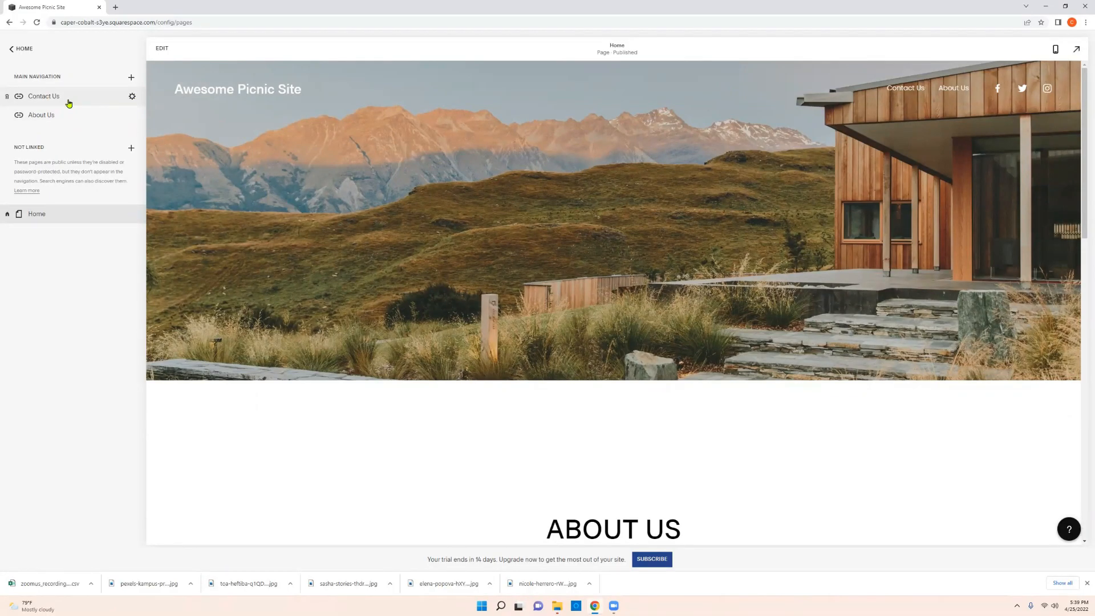
Add a main navigation link titled "Our Packages" that points to /home#packages and save it
{"action": "left_click", "coordinate": [133, 79]}
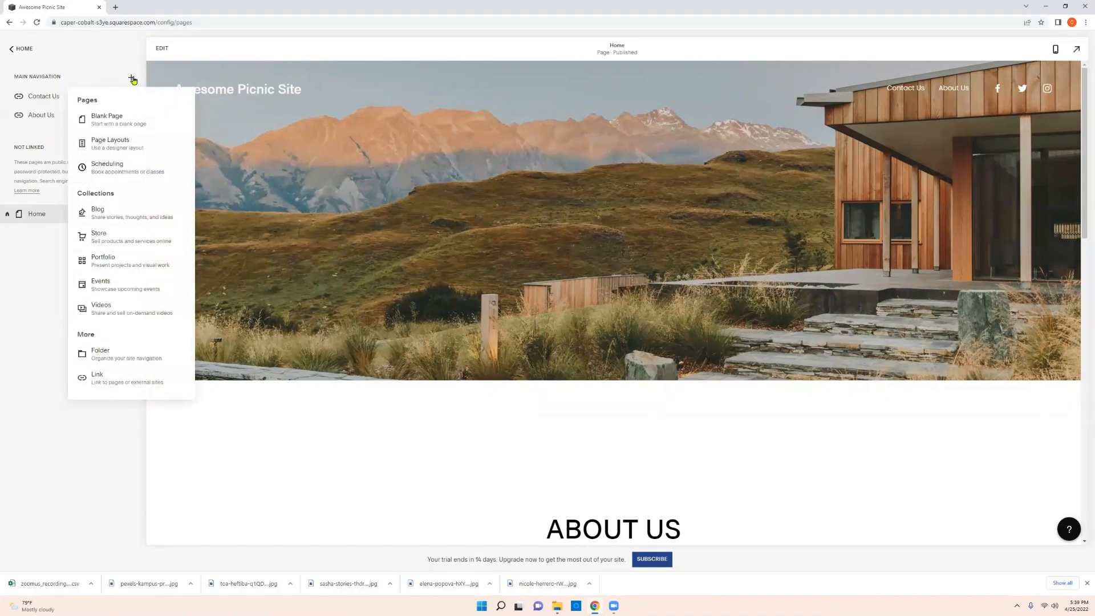
{"action": "left_click", "coordinate": [122, 379]}
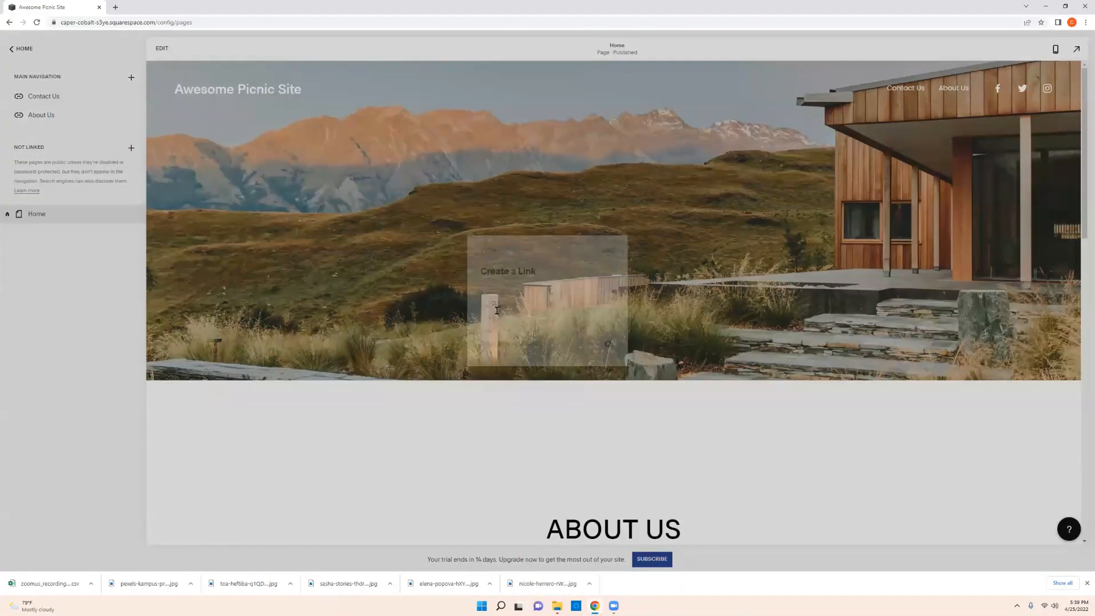
{"action": "type", "text": "Our Packages"}
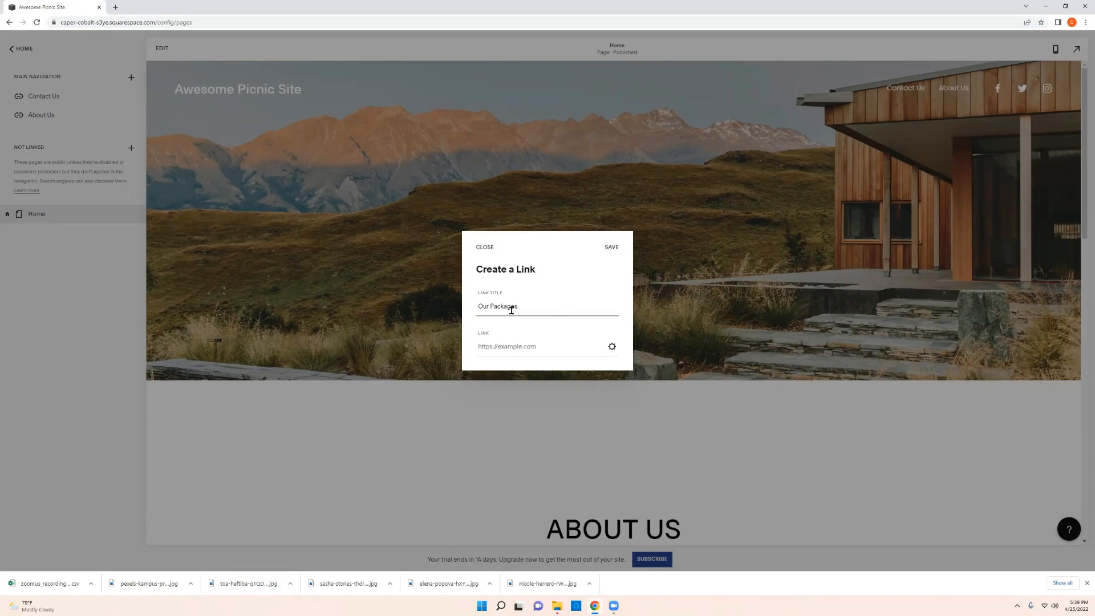
{"action": "left_click", "coordinate": [519, 345]}
{"action": "type", "text": "/"}
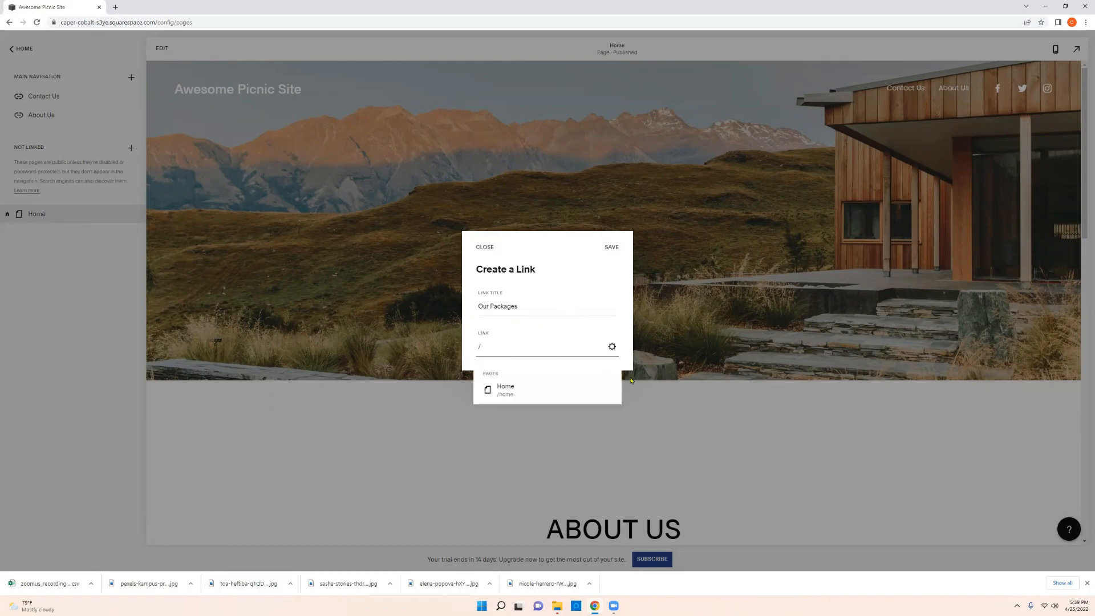
{"action": "left_click", "coordinate": [572, 388]}
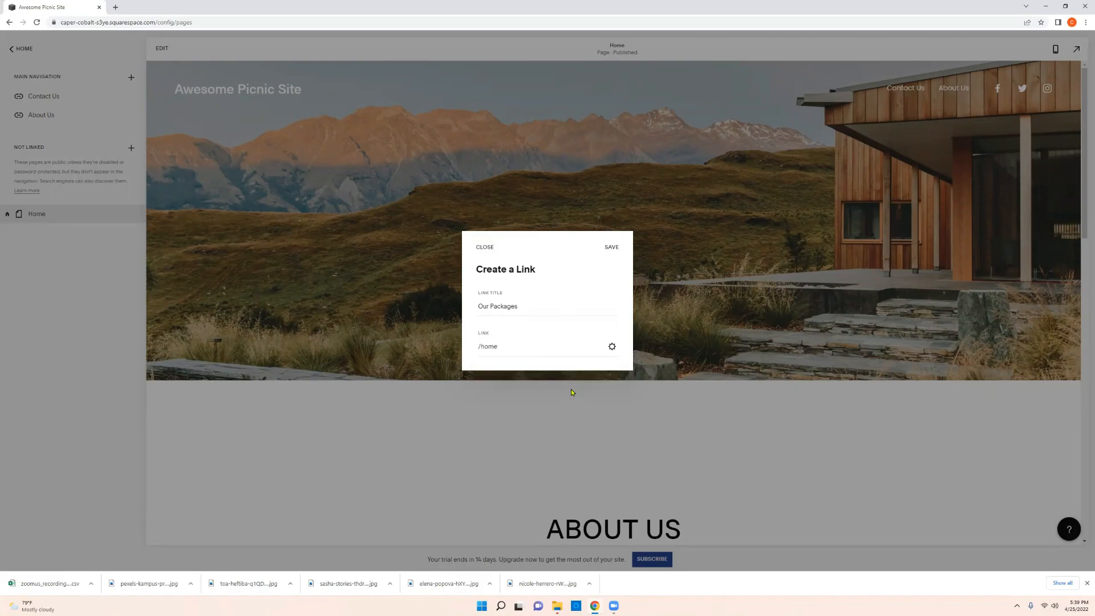
{"action": "left_click", "coordinate": [529, 341]}
{"action": "type", "text": "#packages"}
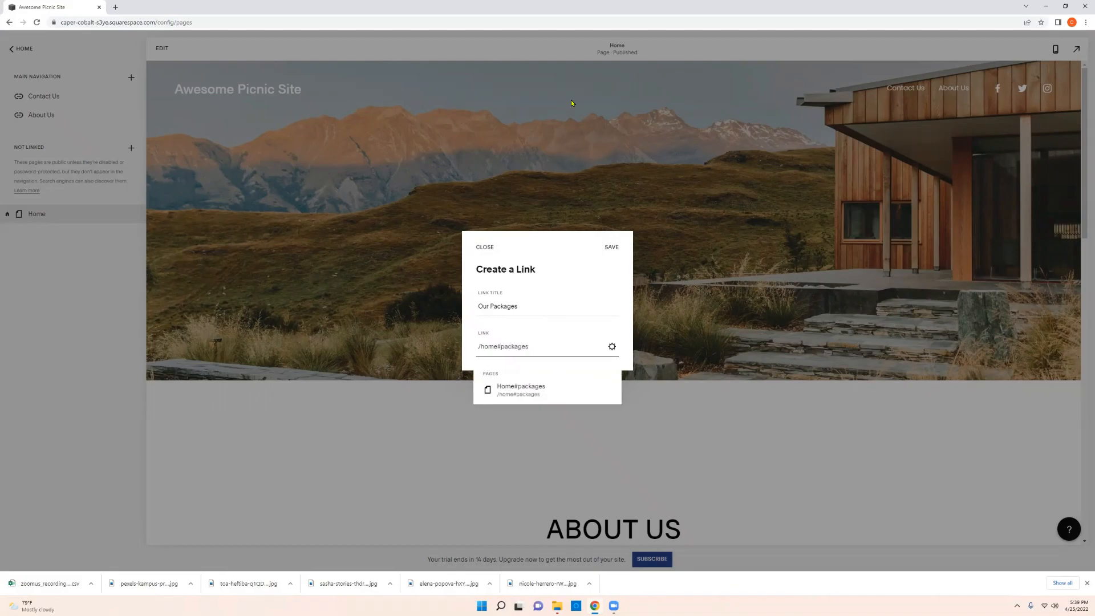
{"action": "left_click", "coordinate": [612, 248]}
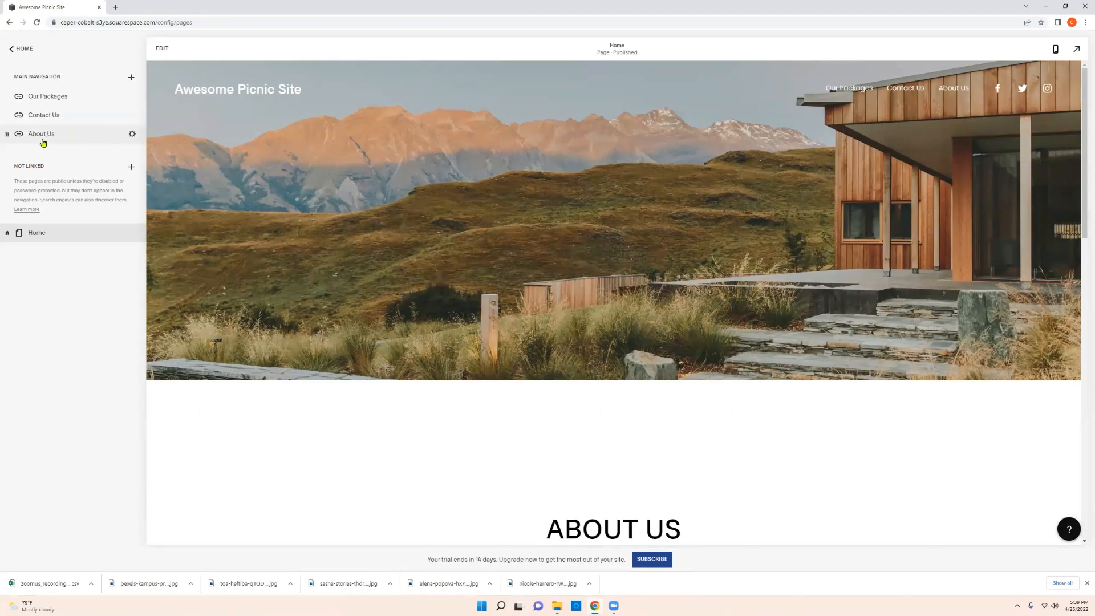
Reorder the main navigation links to About Us, Our Packages, Contact Us
{"action": "left_click_drag", "start_coordinate": [43, 139], "coordinate": [41, 92]}
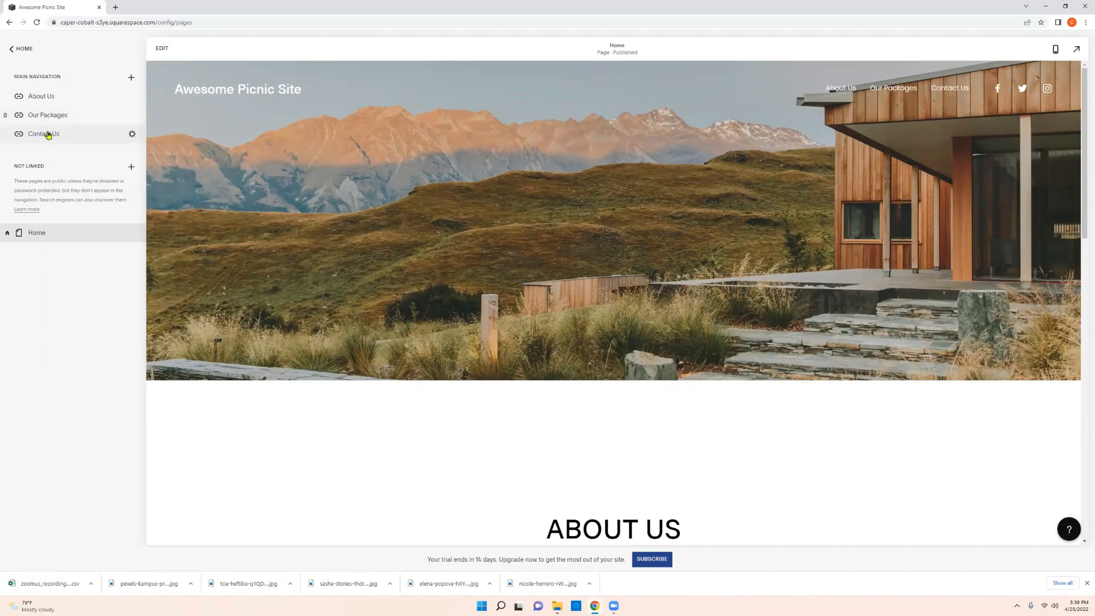
{"action": "left_click_drag", "start_coordinate": [50, 135], "coordinate": [51, 116]}
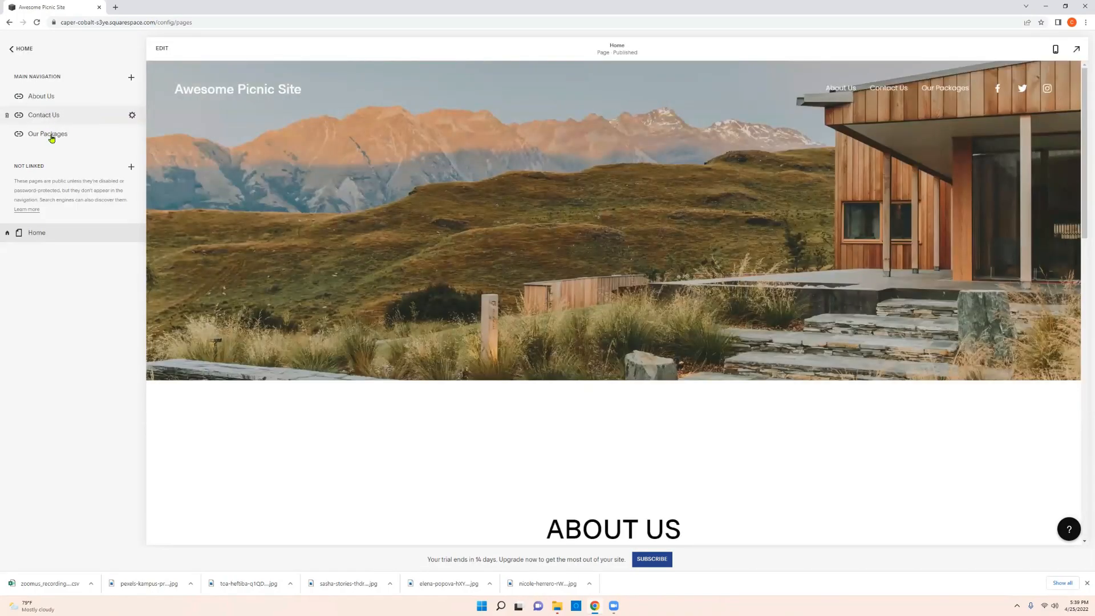
{"action": "left_click_drag", "start_coordinate": [51, 136], "coordinate": [56, 143]}
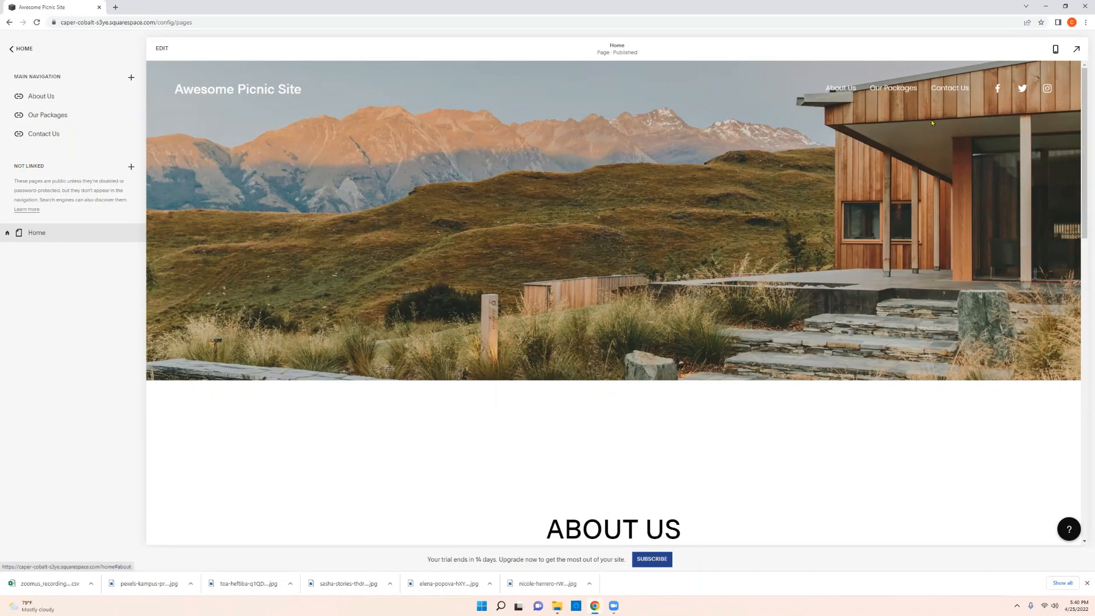
Test the Contact Us and Our Packages links in the site header of the page preview
{"action": "left_click", "coordinate": [946, 94]}
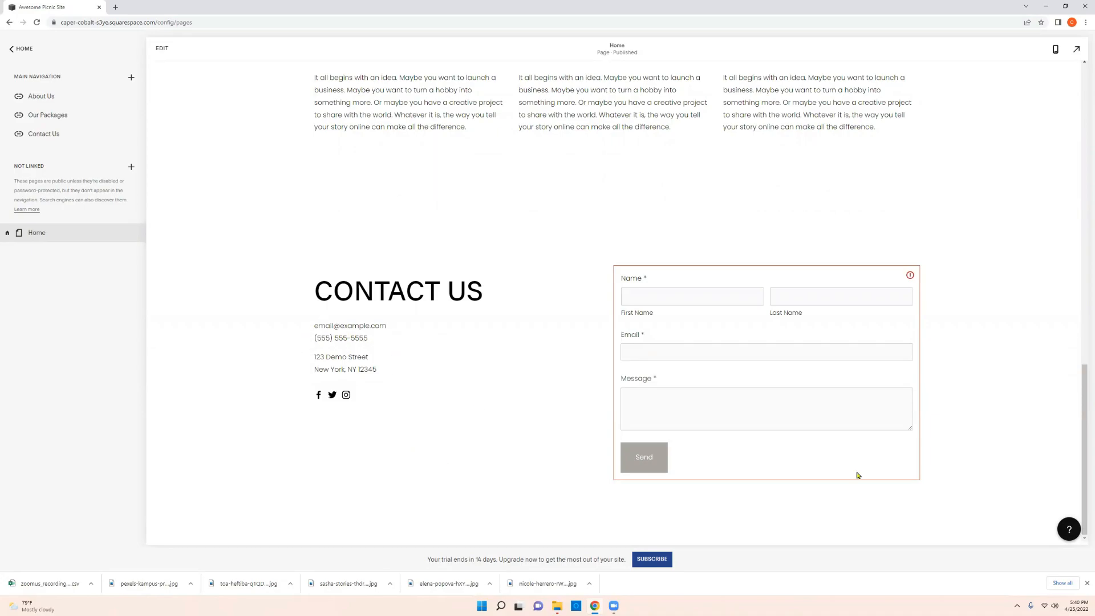
{"action": "left_click", "coordinate": [1083, 143]}
{"action": "left_click_drag", "start_coordinate": [1084, 143], "coordinate": [1084, 86]}
{"action": "left_click", "coordinate": [899, 88]}
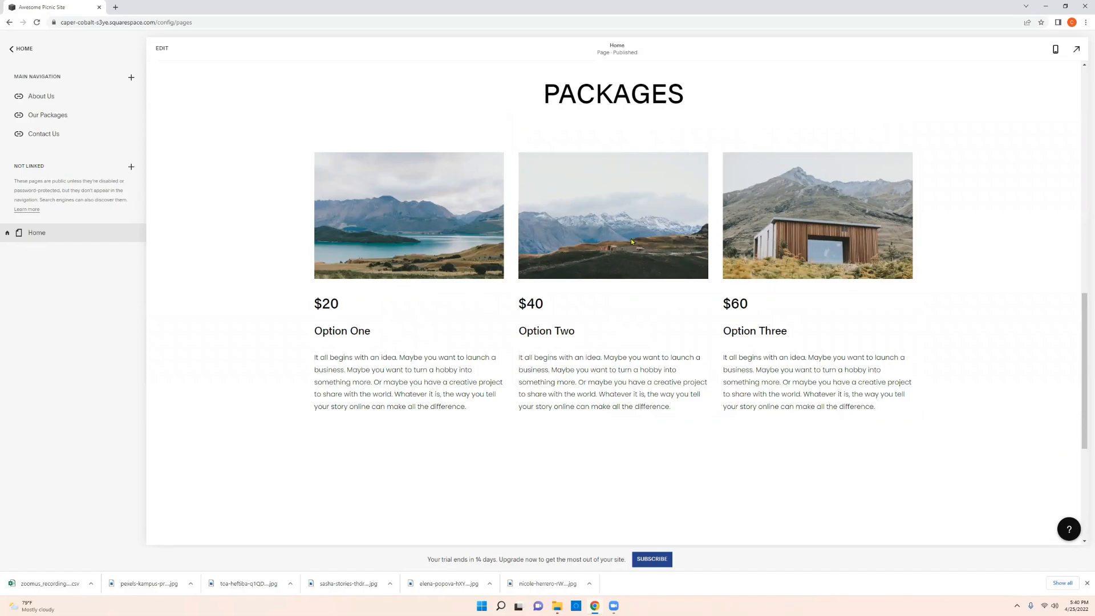
{"action": "scroll", "coordinate": [781, 220], "scroll_direction": "up", "scroll_amount": 4}
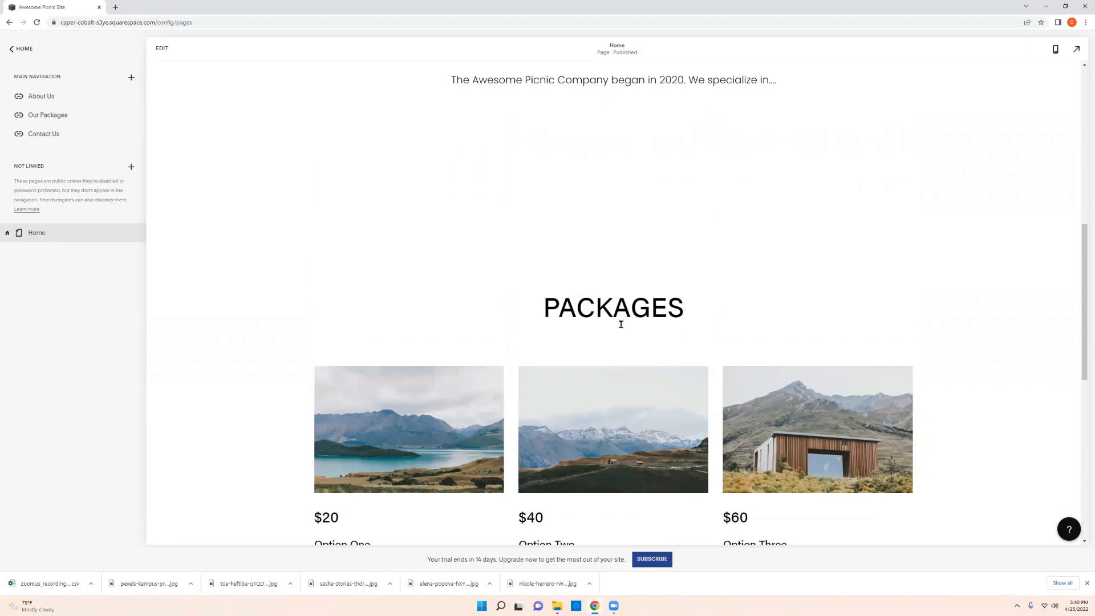
Open the Home page for editing and change the PACKAGES heading to "OUR PACKAGES"
{"action": "left_click", "coordinate": [156, 57]}
{"action": "left_click", "coordinate": [683, 387]}
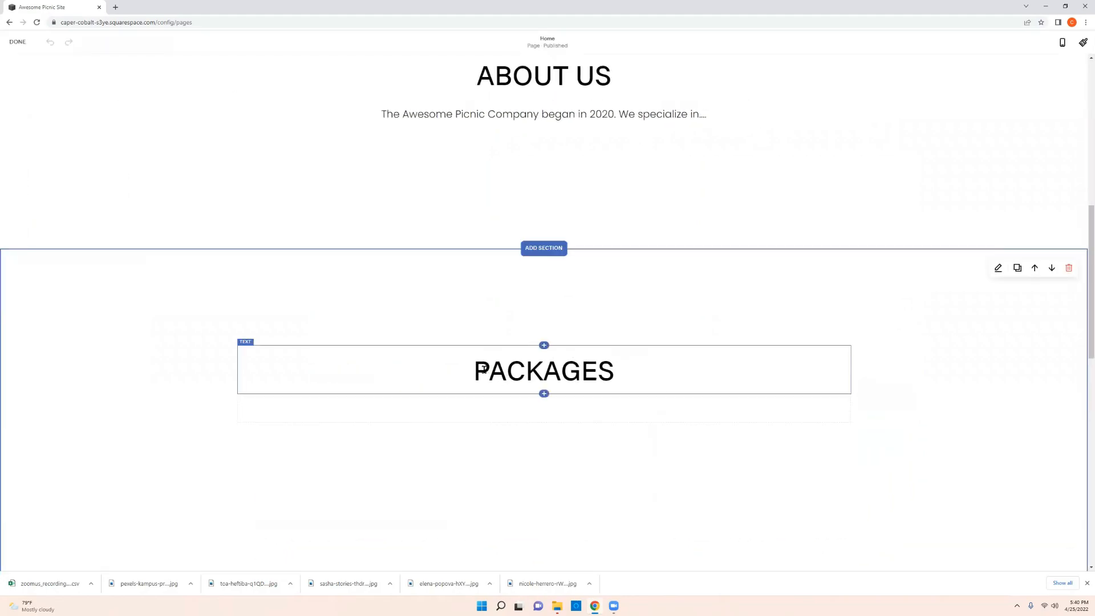
{"action": "type", "text": "ou"}
{"action": "key", "text": "BackSpace"}
{"action": "key", "text": "BackSpace"}
{"action": "type", "text": "OUR"}
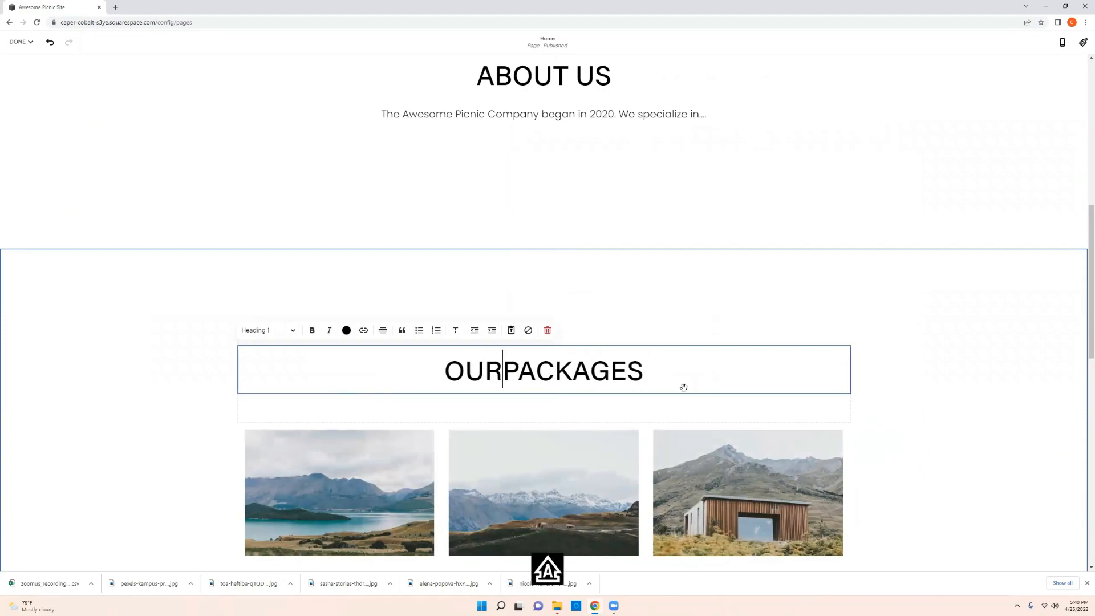
{"action": "left_click", "coordinate": [714, 310]}
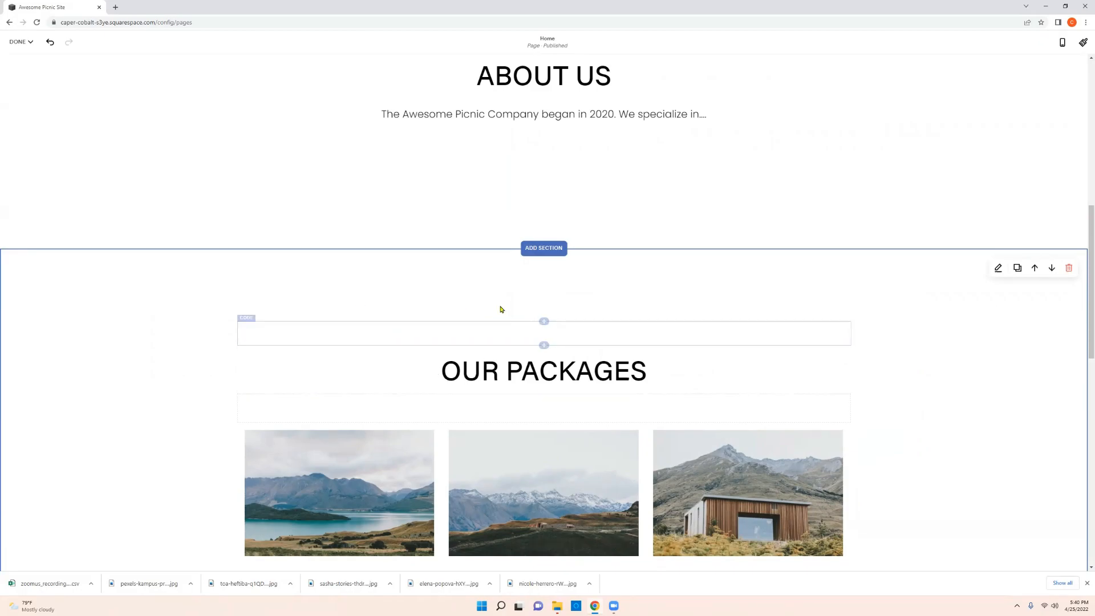
Save the Home page changes
{"action": "scroll", "coordinate": [100, 377], "scroll_direction": "up", "scroll_amount": 5}
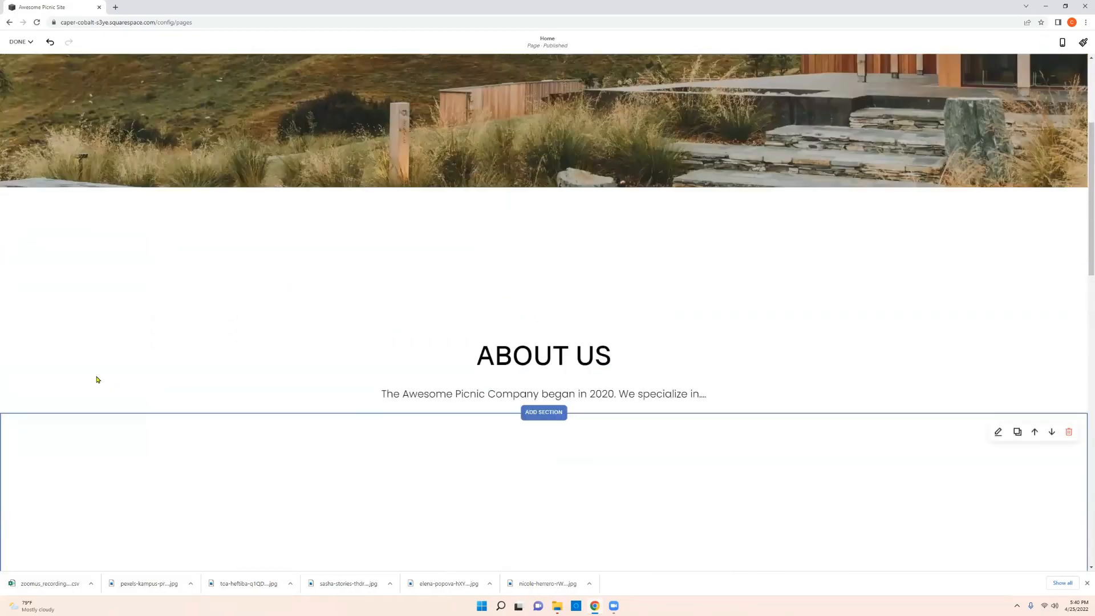
{"action": "scroll", "coordinate": [99, 372], "scroll_direction": "up", "scroll_amount": 4}
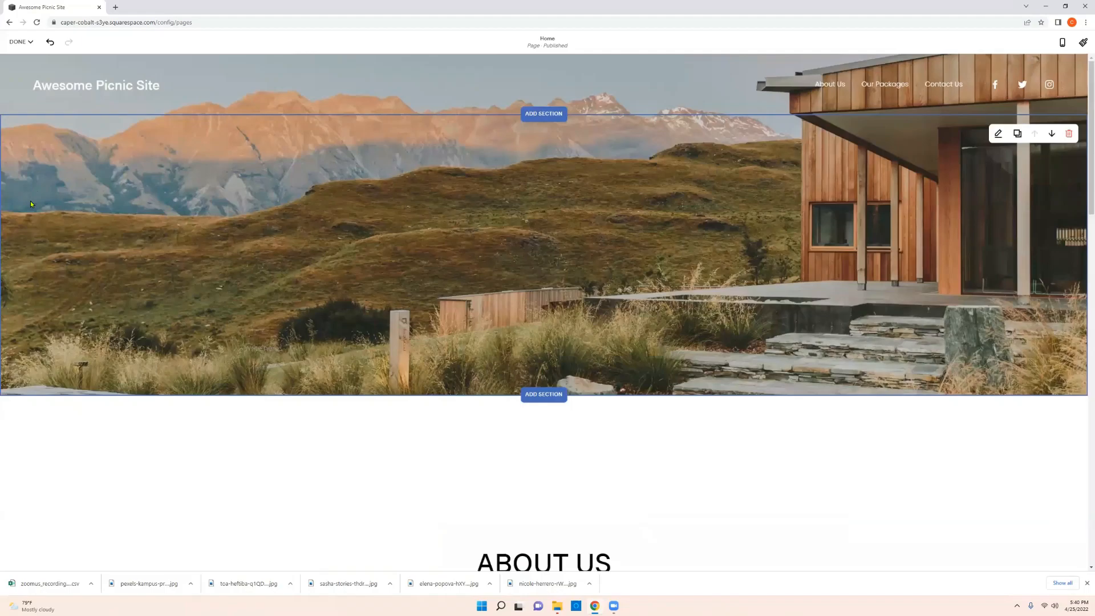
{"action": "left_click", "coordinate": [22, 45]}
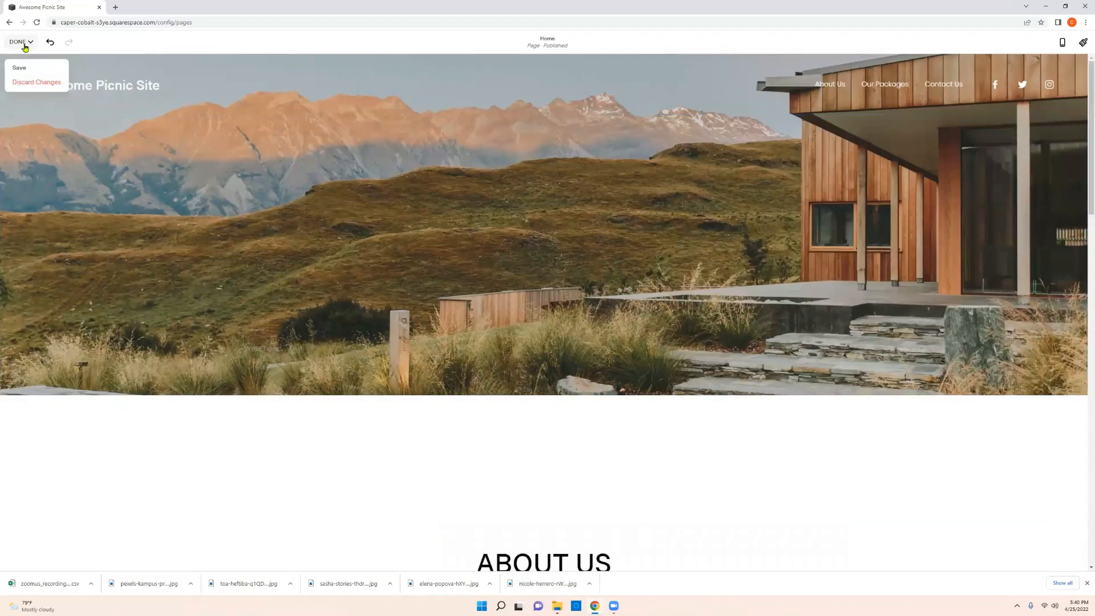
{"action": "left_click", "coordinate": [22, 71]}
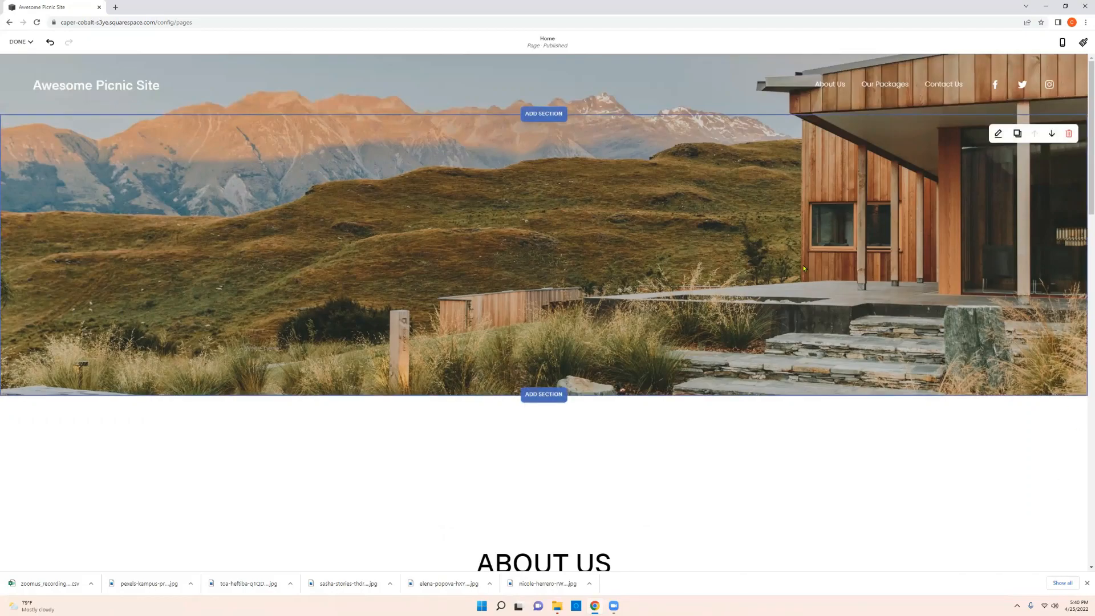
Review the whole Home page from the banner down to the contact section and back
{"action": "scroll", "coordinate": [718, 432], "scroll_direction": "down", "scroll_amount": 1}
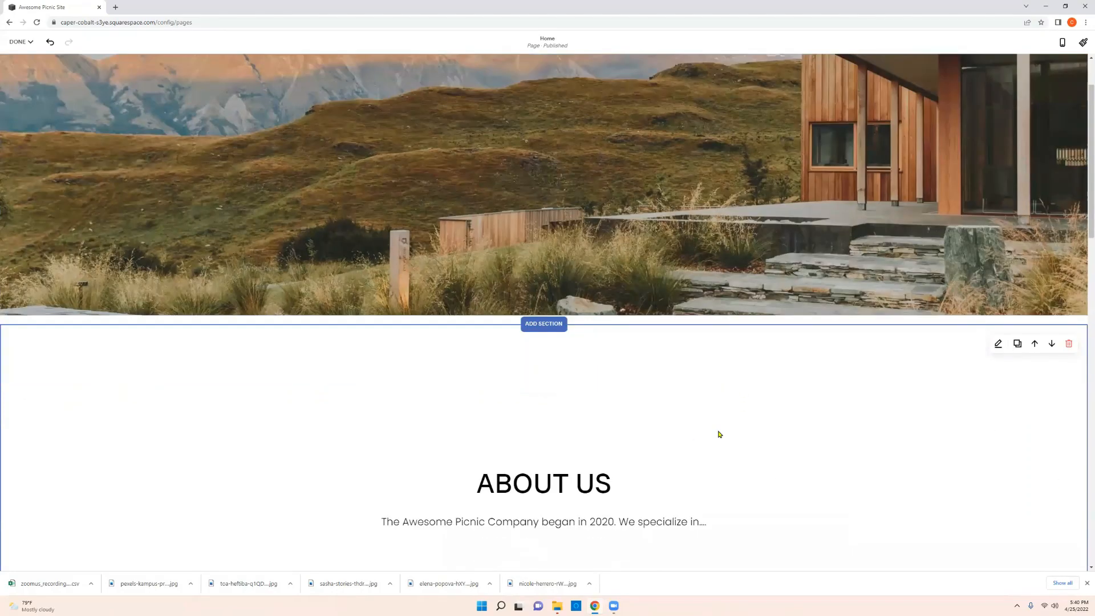
{"action": "scroll", "coordinate": [707, 427], "scroll_direction": "down", "scroll_amount": 5}
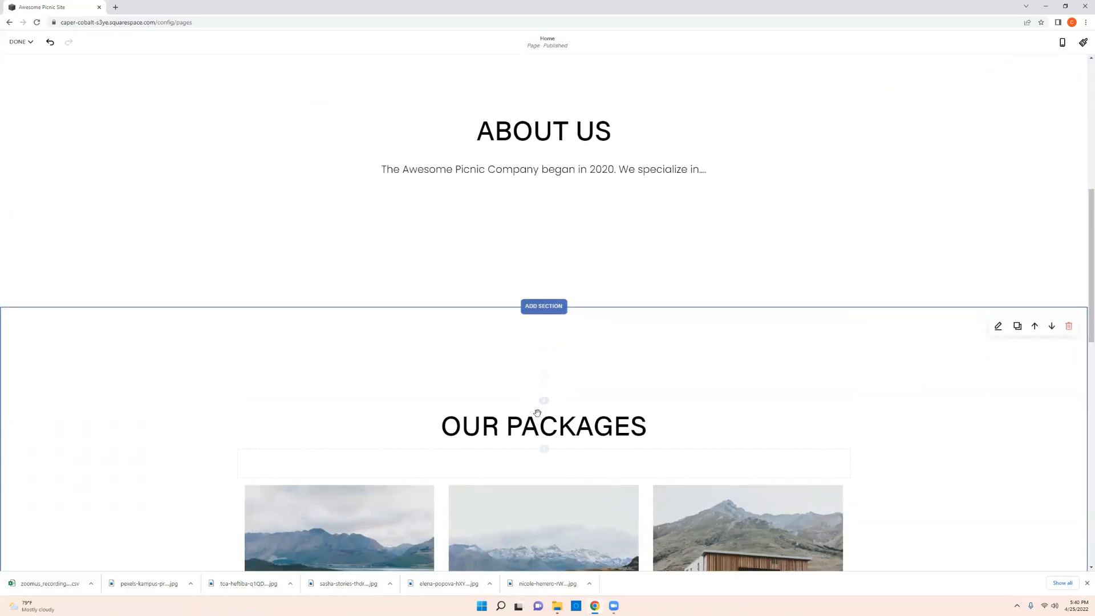
{"action": "scroll", "coordinate": [544, 411], "scroll_direction": "down", "scroll_amount": 6}
{"action": "scroll", "coordinate": [774, 419], "scroll_direction": "down", "scroll_amount": 4}
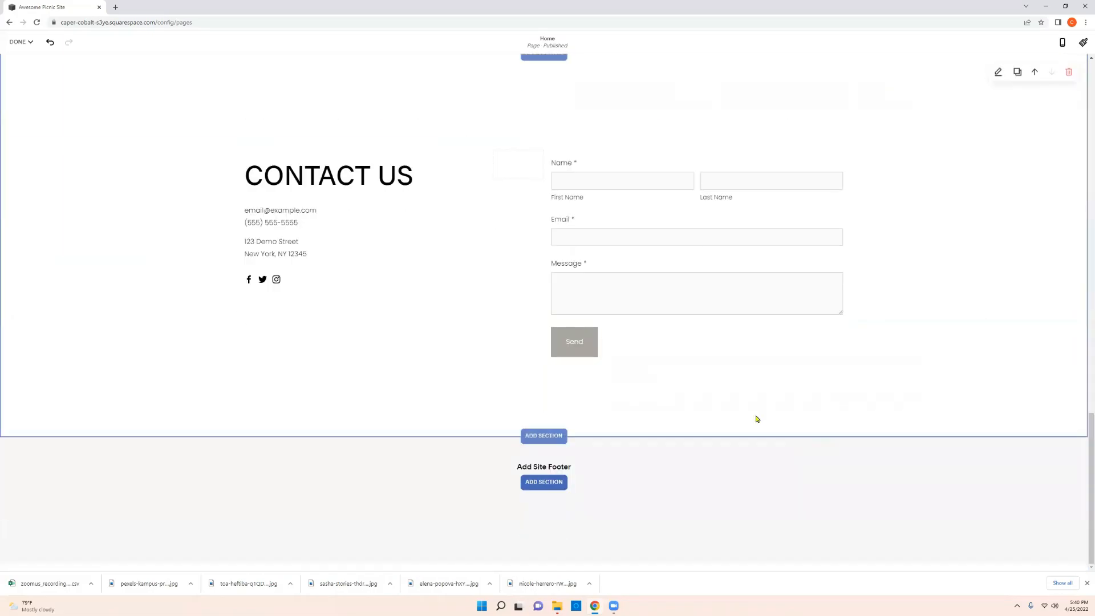
{"action": "scroll", "coordinate": [871, 426], "scroll_direction": "up", "scroll_amount": 4}
{"action": "scroll", "coordinate": [871, 425], "scroll_direction": "up", "scroll_amount": 10}
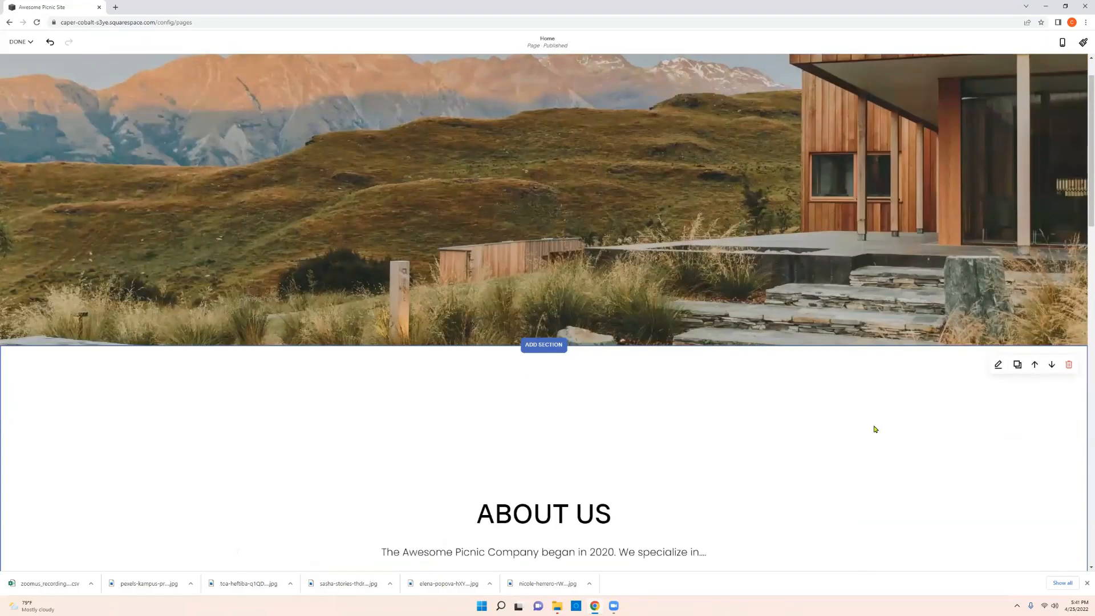
{"action": "scroll", "coordinate": [493, 254], "scroll_direction": "up", "scroll_amount": 2}
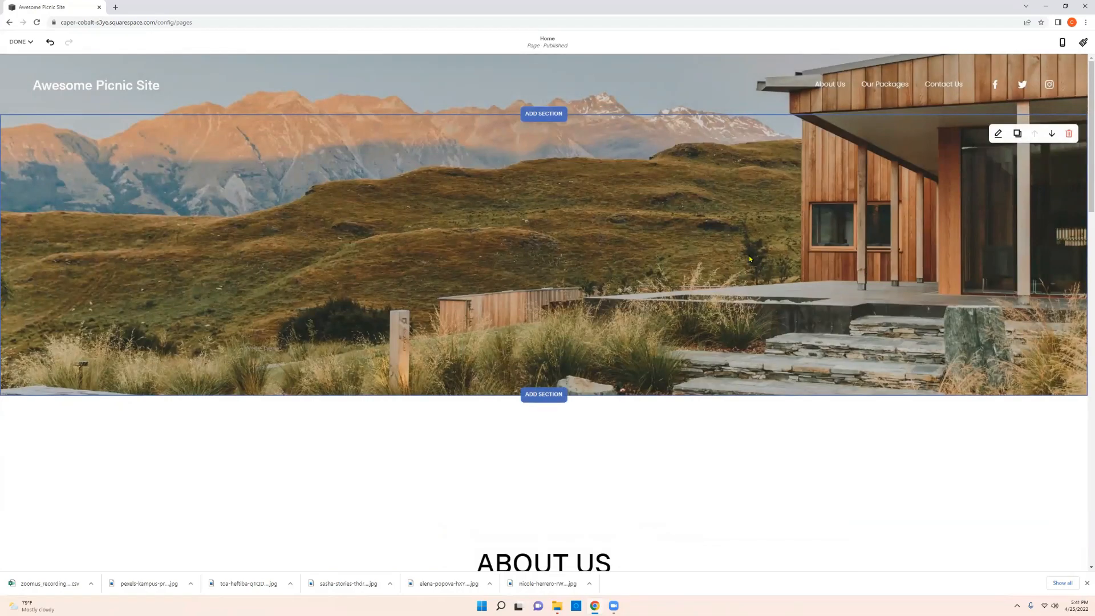
Replace the banner section's background image with the sasha-stories beach photo from Downloads and close the section settings
{"action": "left_click", "coordinate": [996, 134]}
{"action": "left_click", "coordinate": [779, 206]}
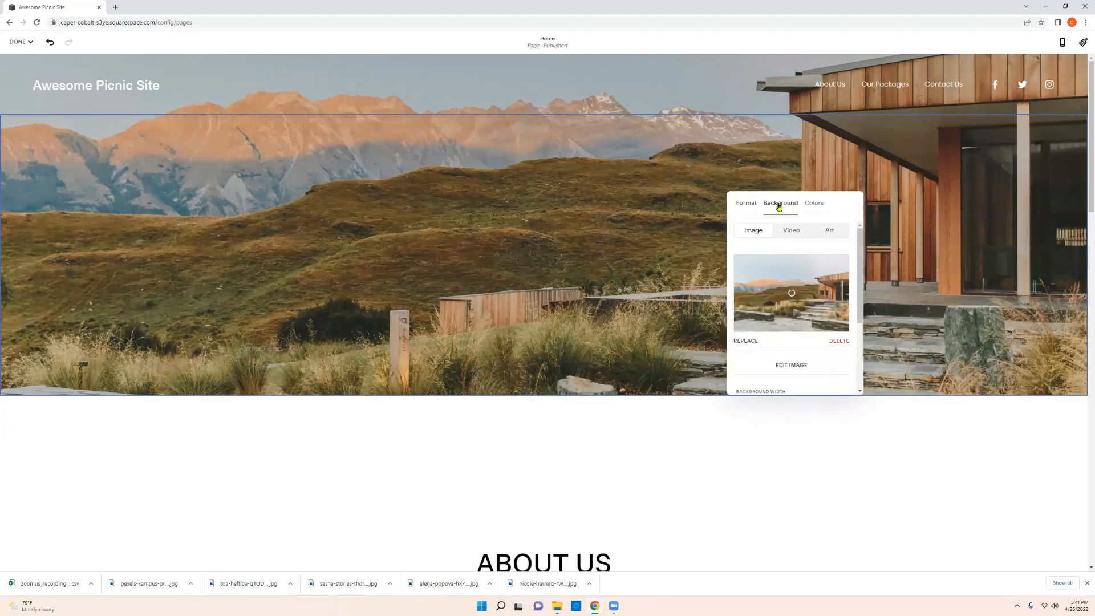
{"action": "left_click", "coordinate": [749, 341]}
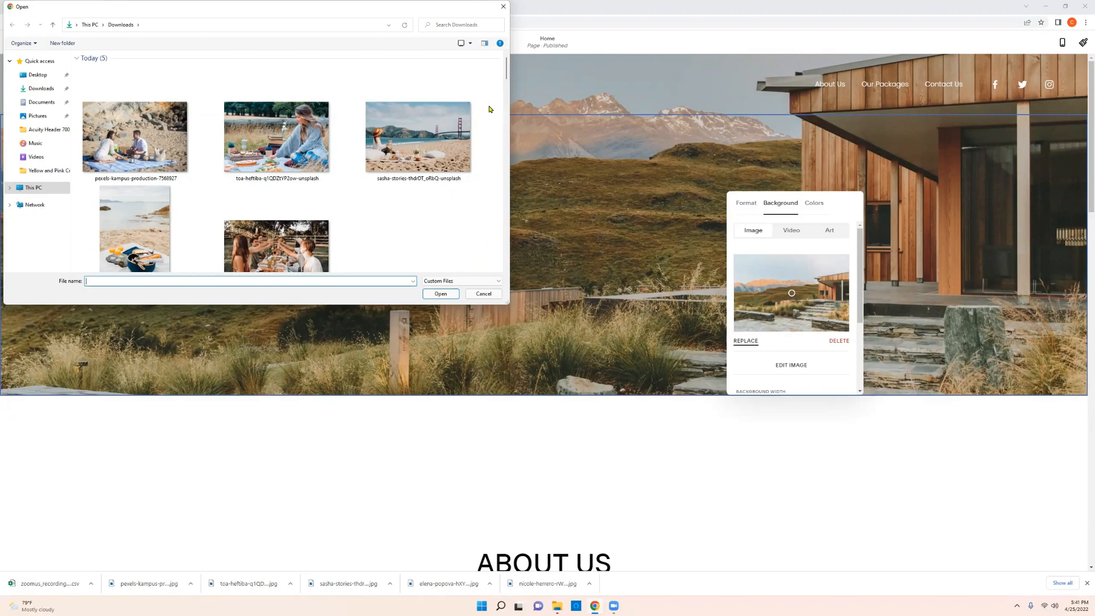
{"action": "left_click", "coordinate": [447, 135]}
{"action": "left_click", "coordinate": [445, 294]}
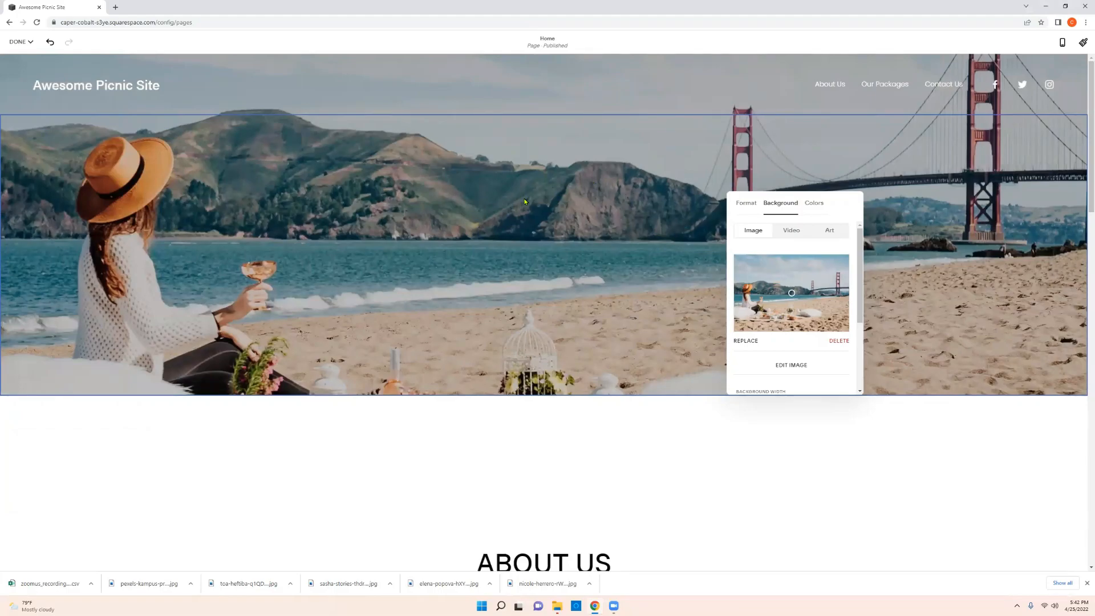
{"action": "scroll", "coordinate": [525, 201], "scroll_direction": "down", "scroll_amount": 2}
{"action": "scroll", "coordinate": [794, 269], "scroll_direction": "down", "scroll_amount": 1}
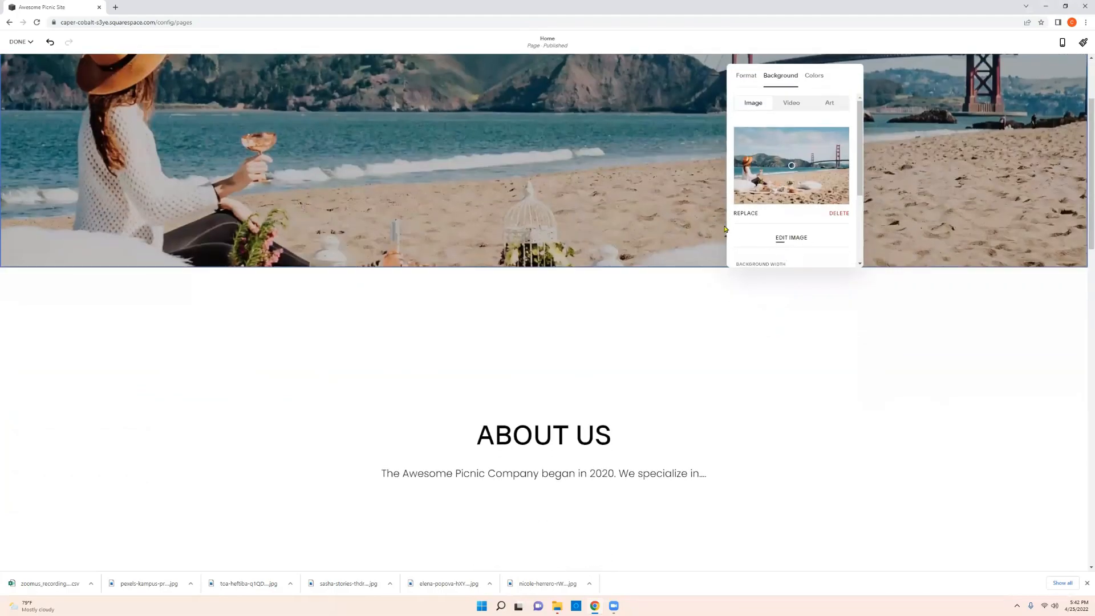
{"action": "scroll", "coordinate": [794, 270], "scroll_direction": "up", "scroll_amount": 3}
{"action": "left_click", "coordinate": [560, 212]}
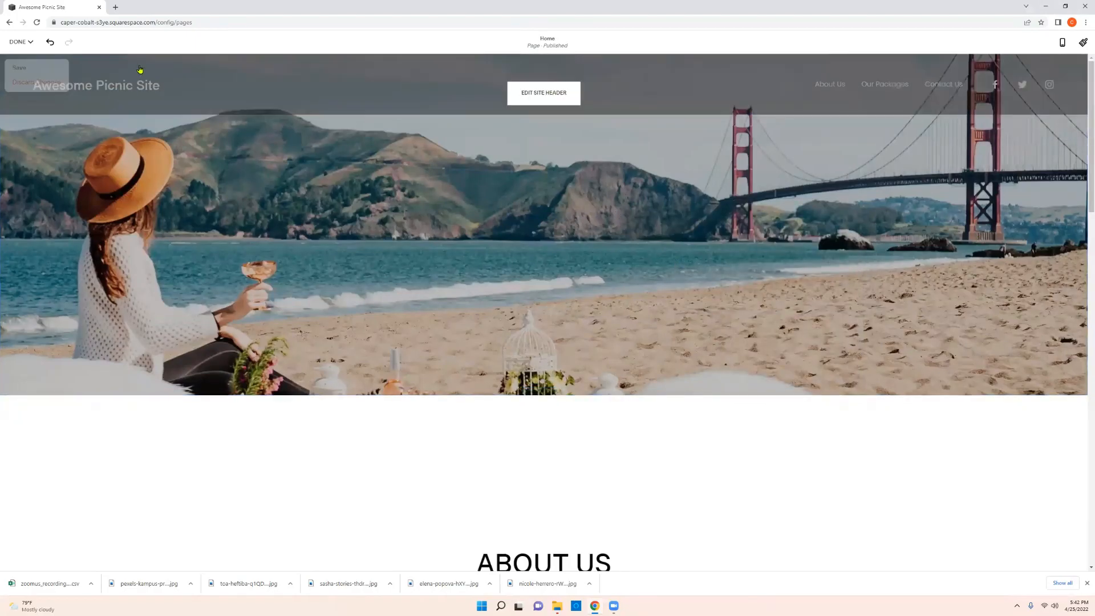
{"action": "scroll", "coordinate": [609, 94], "scroll_direction": "down", "scroll_amount": 1}
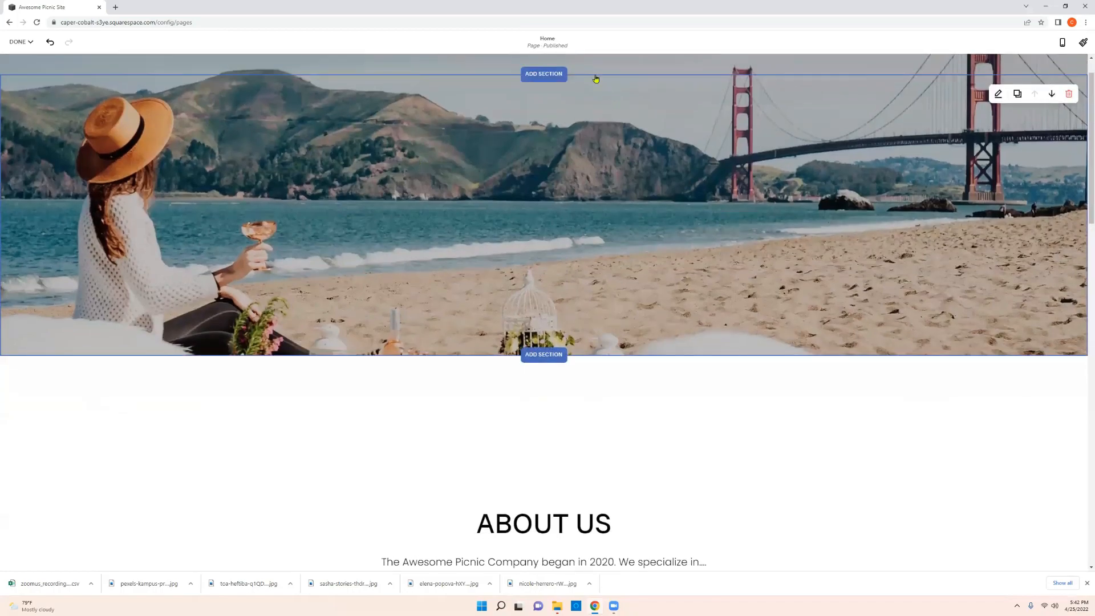
Open the site header settings, look at the site title and logo options, and leave header editing
{"action": "scroll", "coordinate": [610, 94], "scroll_direction": "up", "scroll_amount": 1}
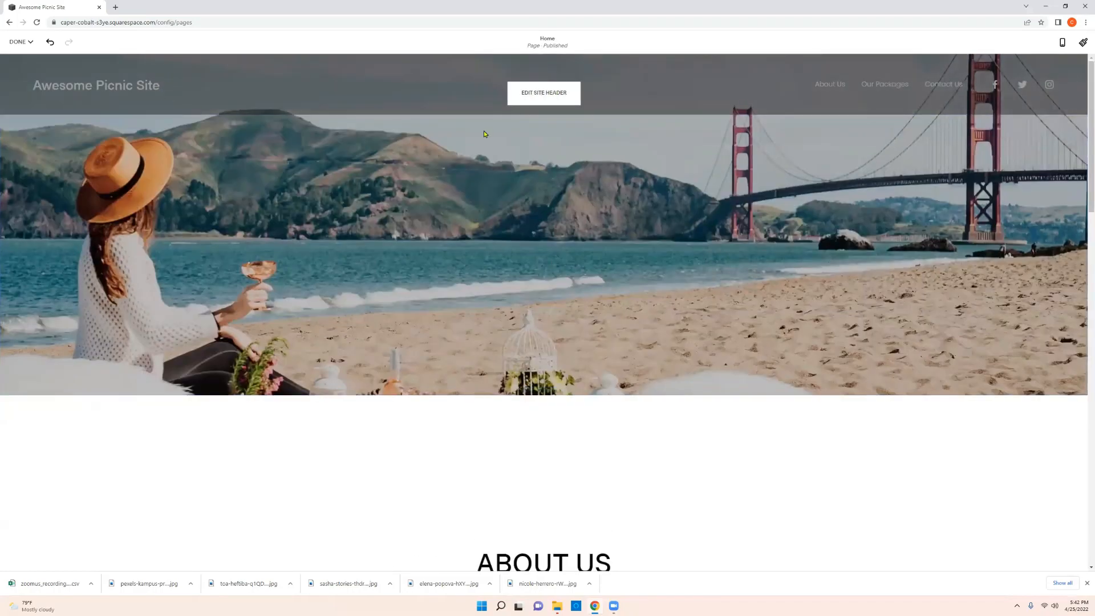
{"action": "left_click", "coordinate": [519, 93]}
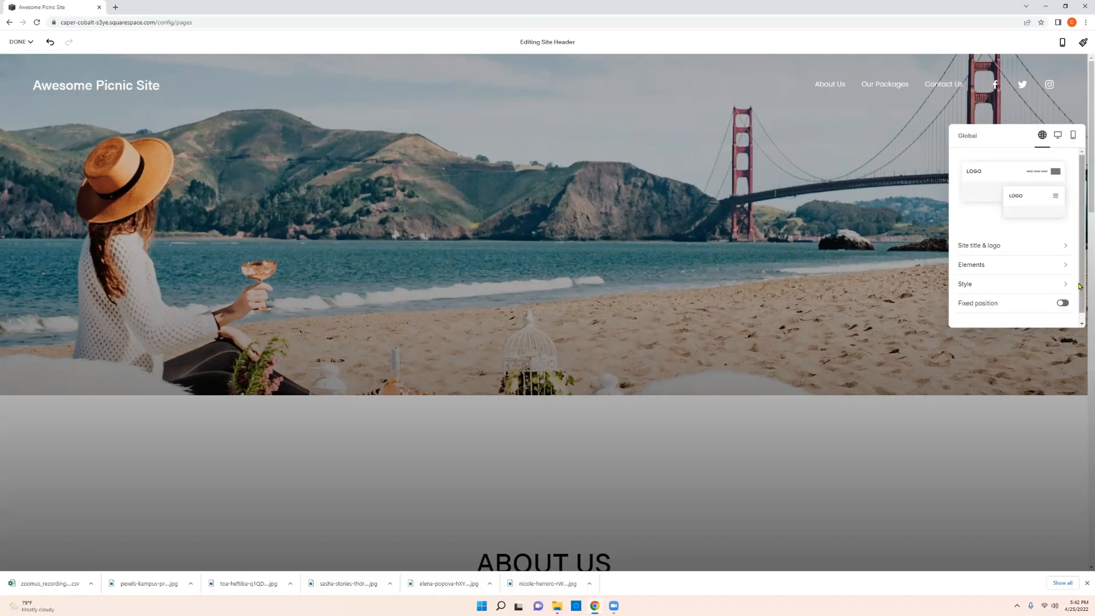
{"action": "left_click", "coordinate": [973, 246]}
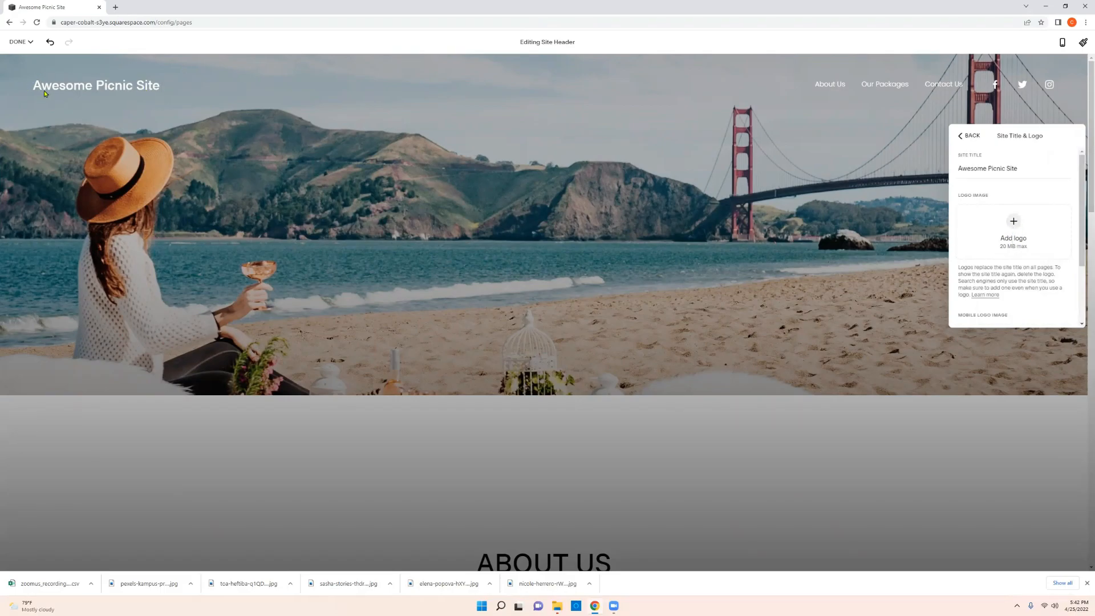
{"action": "left_click", "coordinate": [961, 137]}
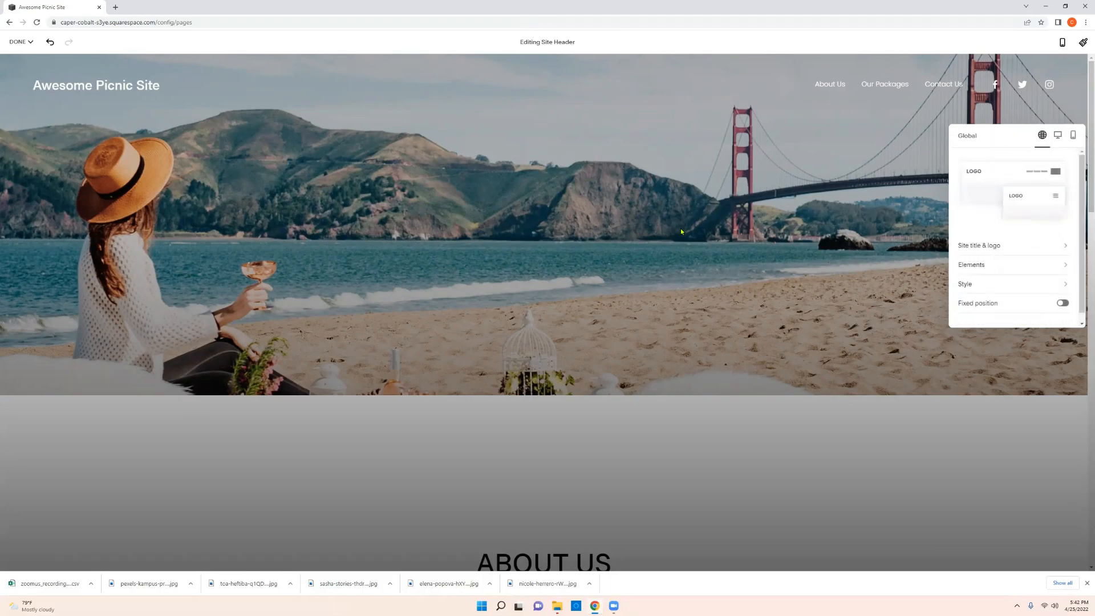
{"action": "left_click", "coordinate": [805, 429]}
Set the ABOUT US section's height to S
{"action": "scroll", "coordinate": [752, 402], "scroll_direction": "down", "scroll_amount": 1}
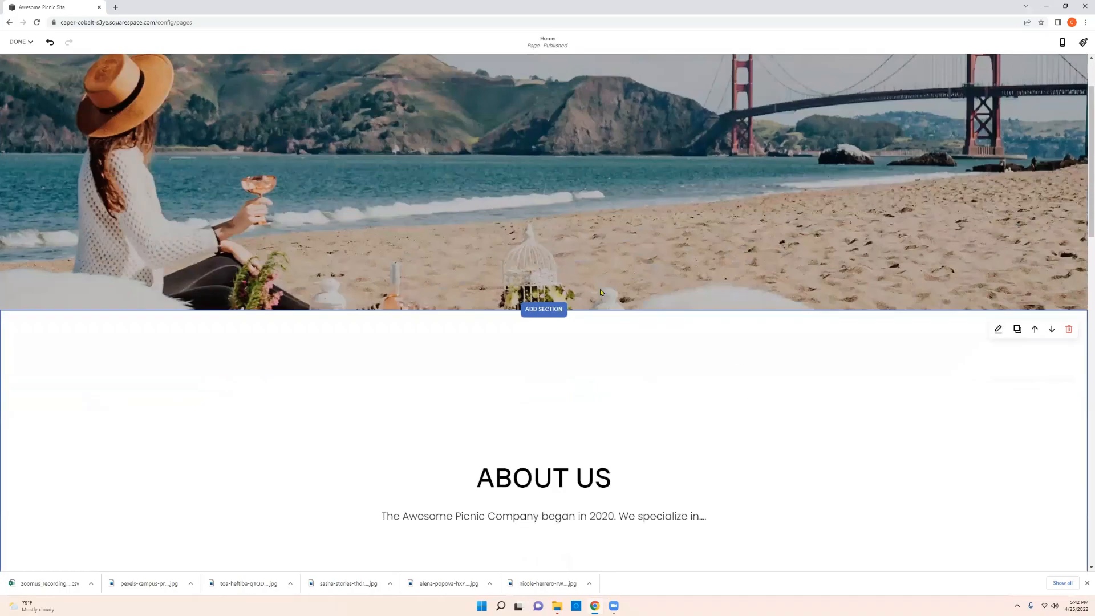
{"action": "scroll", "coordinate": [600, 259], "scroll_direction": "down", "scroll_amount": 1}
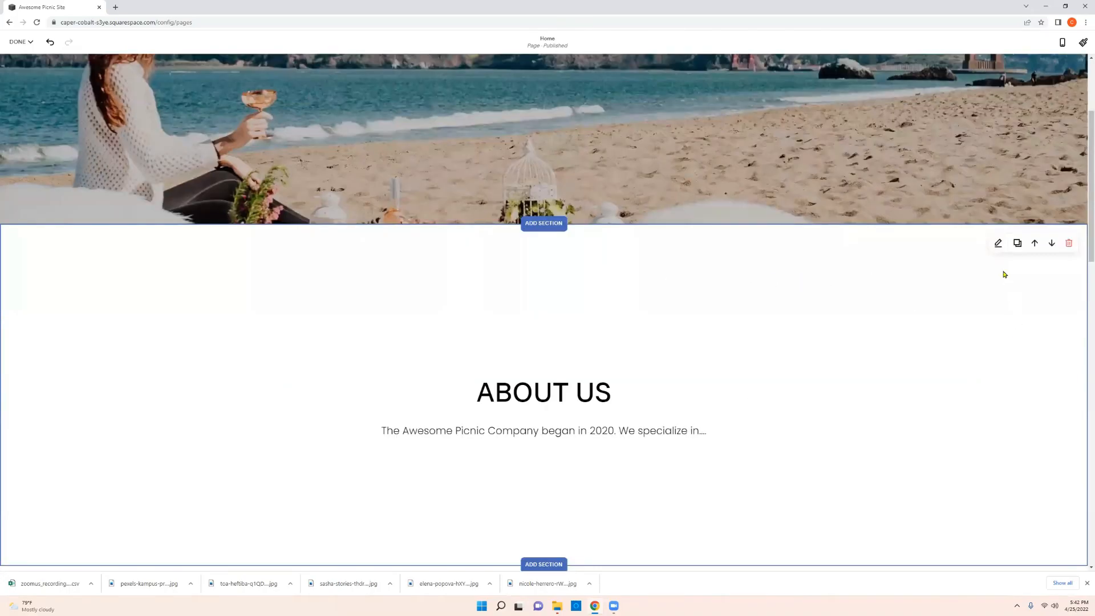
{"action": "scroll", "coordinate": [821, 259], "scroll_direction": "down", "scroll_amount": 1}
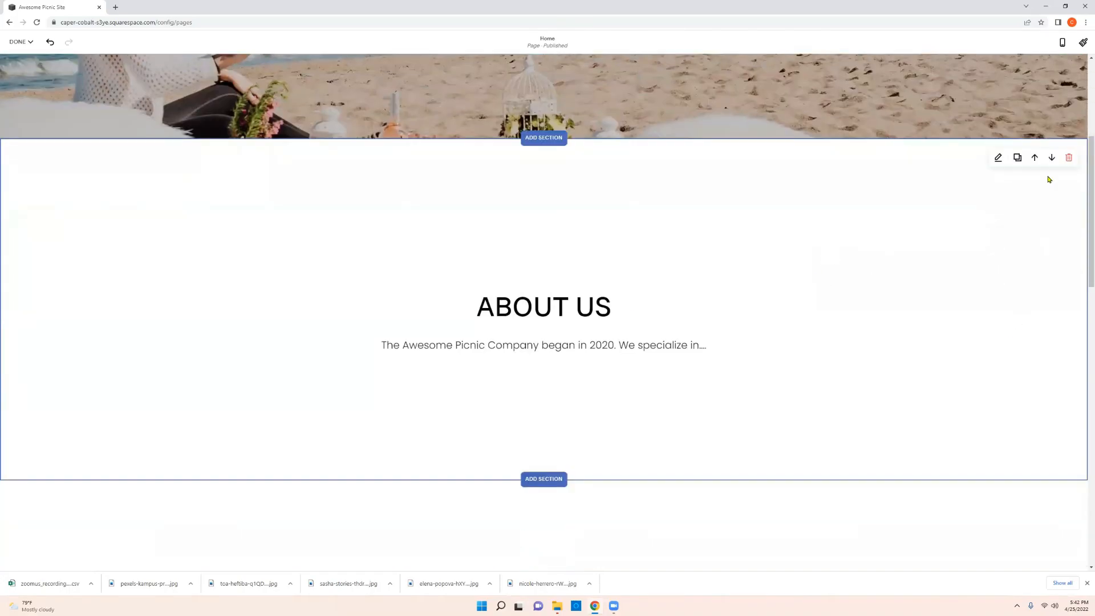
{"action": "left_click", "coordinate": [999, 160]}
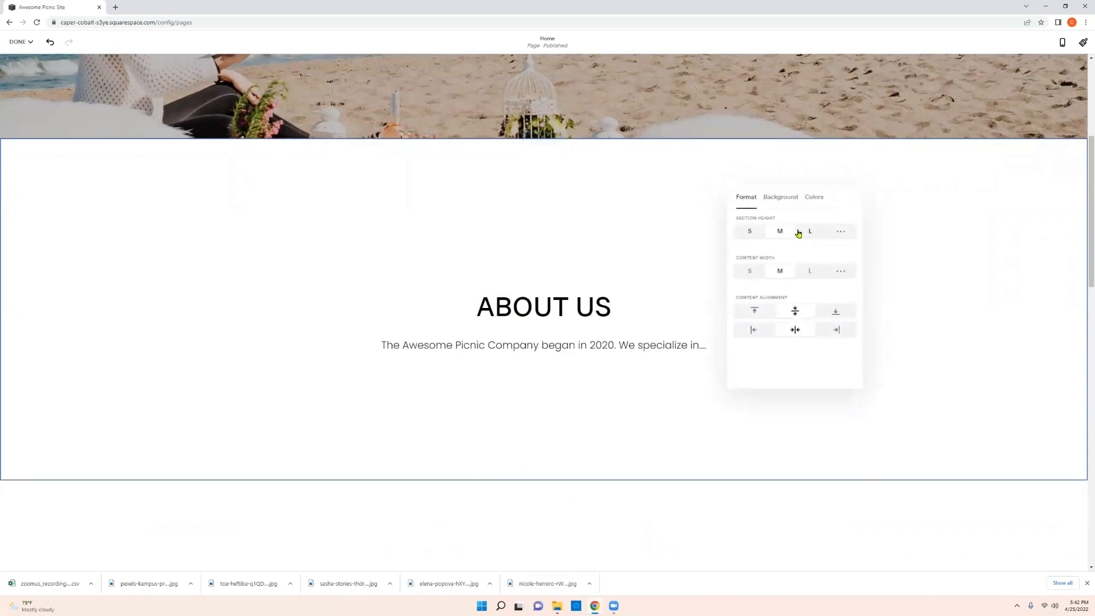
{"action": "left_click", "coordinate": [1021, 232]}
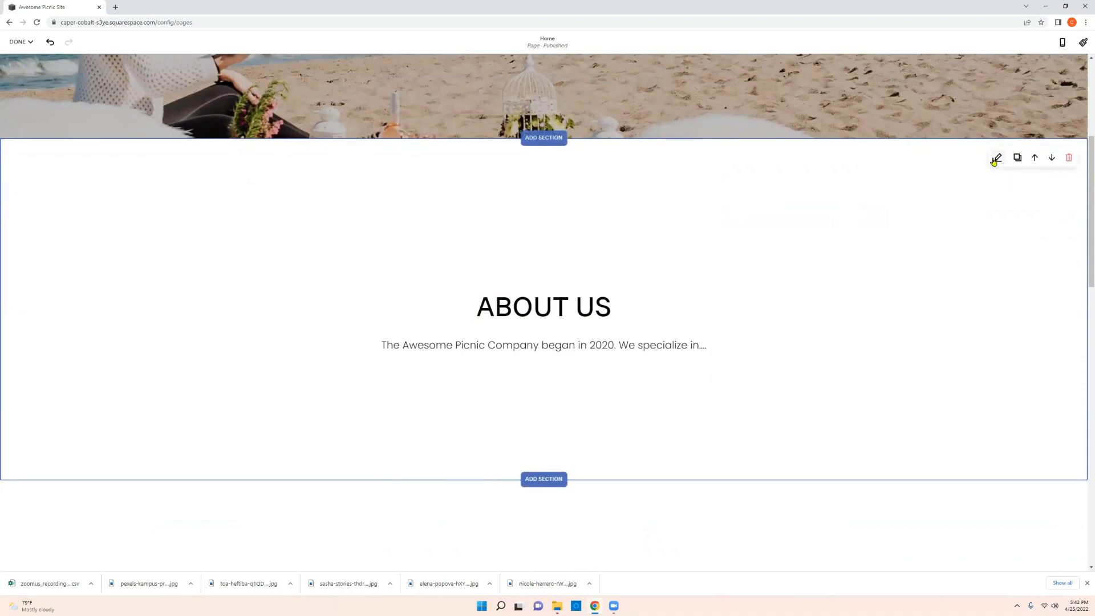
{"action": "left_click", "coordinate": [995, 160]}
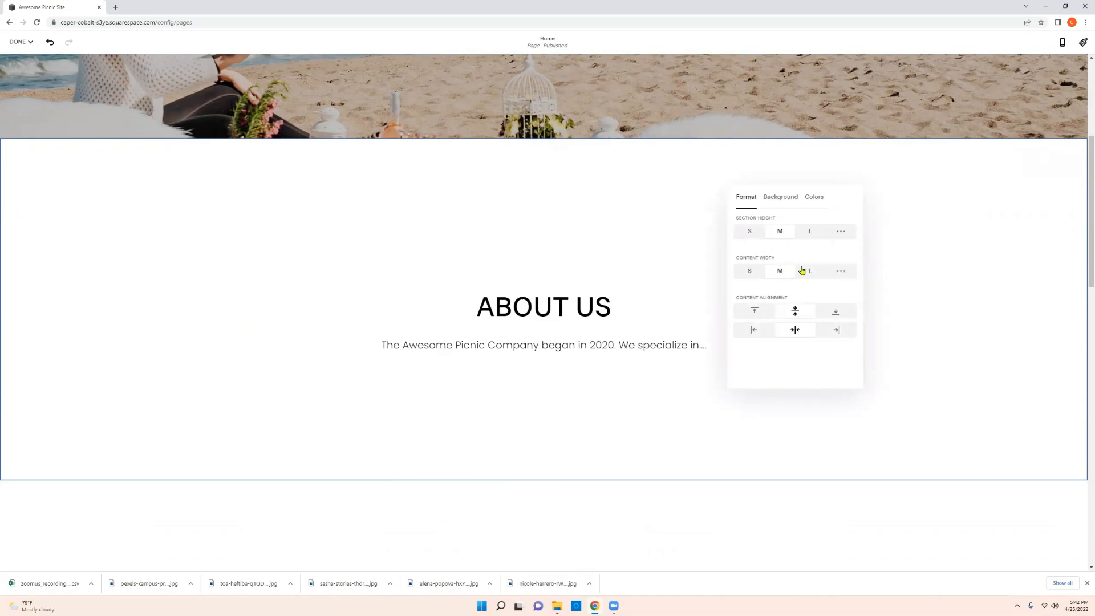
{"action": "left_click", "coordinate": [750, 232]}
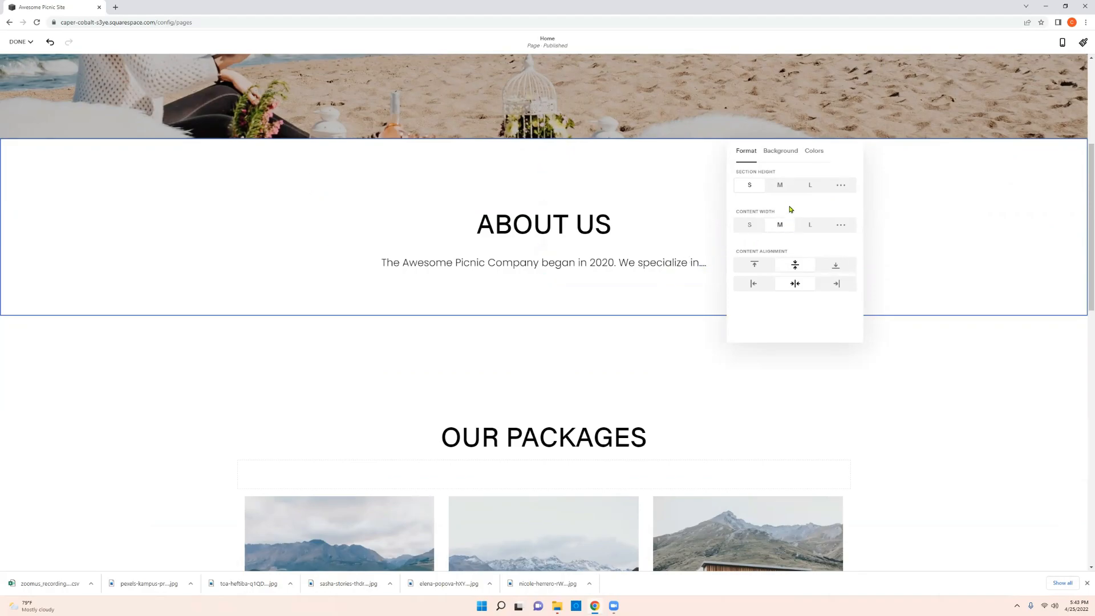
Try top and left content alignment and content width S on the ABOUT US section, then restore centred alignment and width M
{"action": "left_click", "coordinate": [754, 267]}
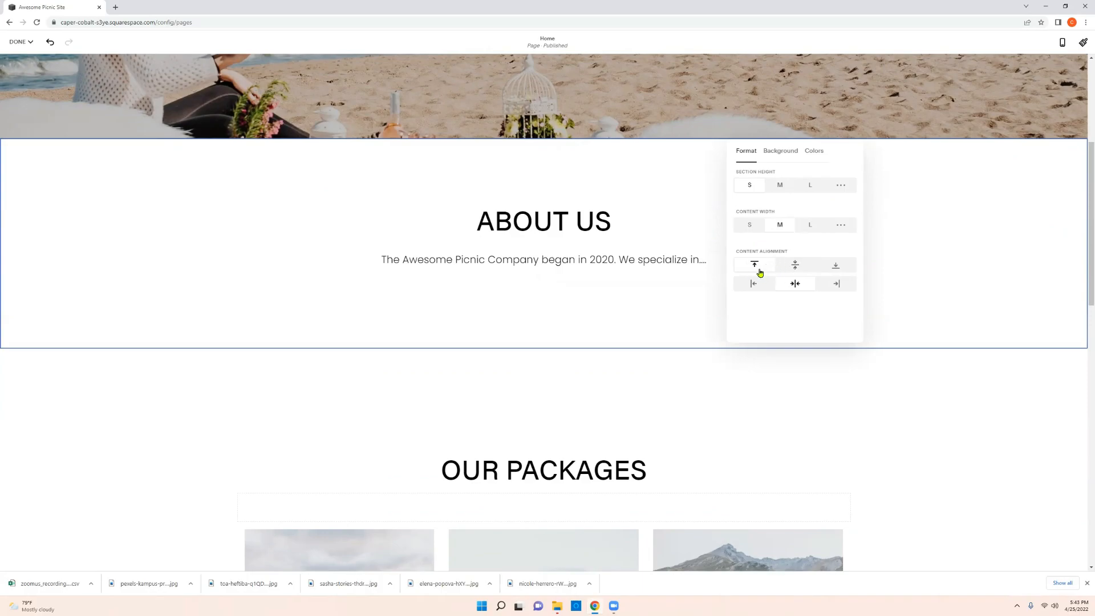
{"action": "left_click", "coordinate": [755, 285]}
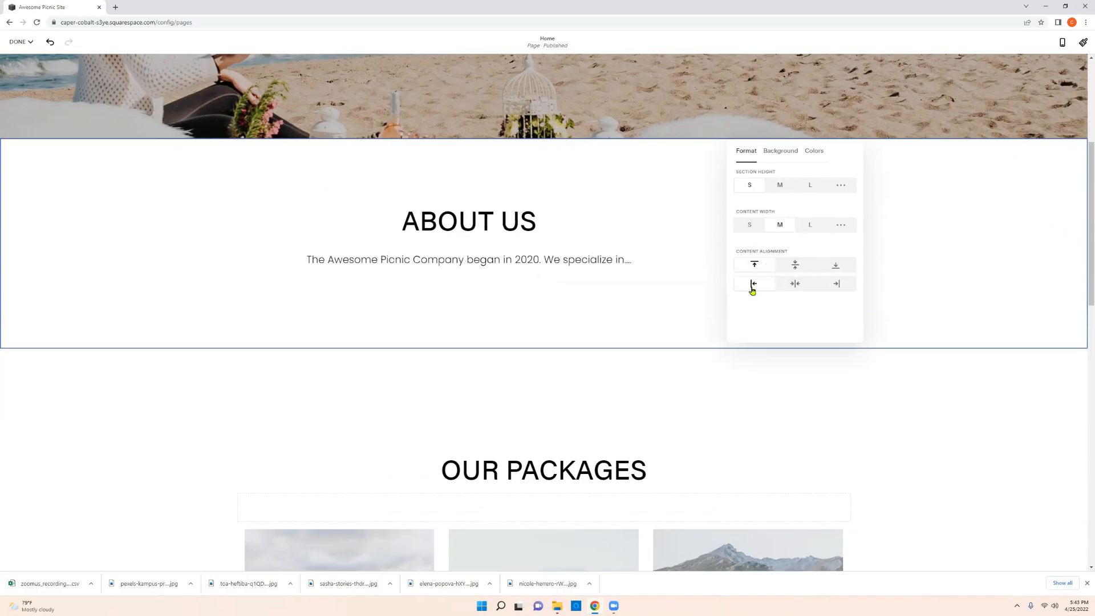
{"action": "left_click", "coordinate": [795, 283]}
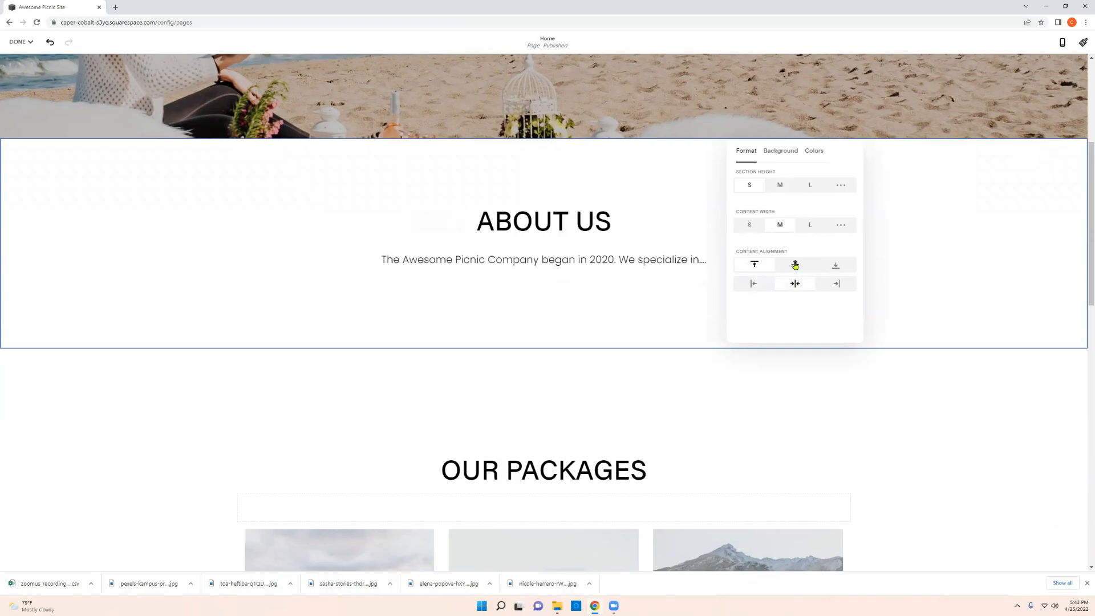
{"action": "left_click", "coordinate": [795, 265]}
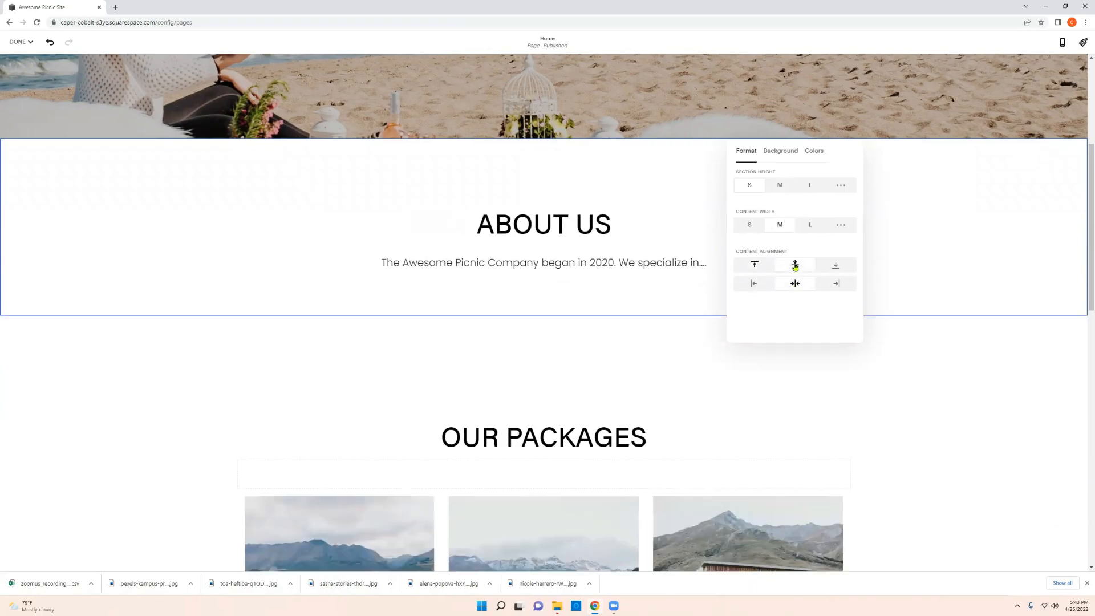
{"action": "left_click", "coordinate": [750, 225]}
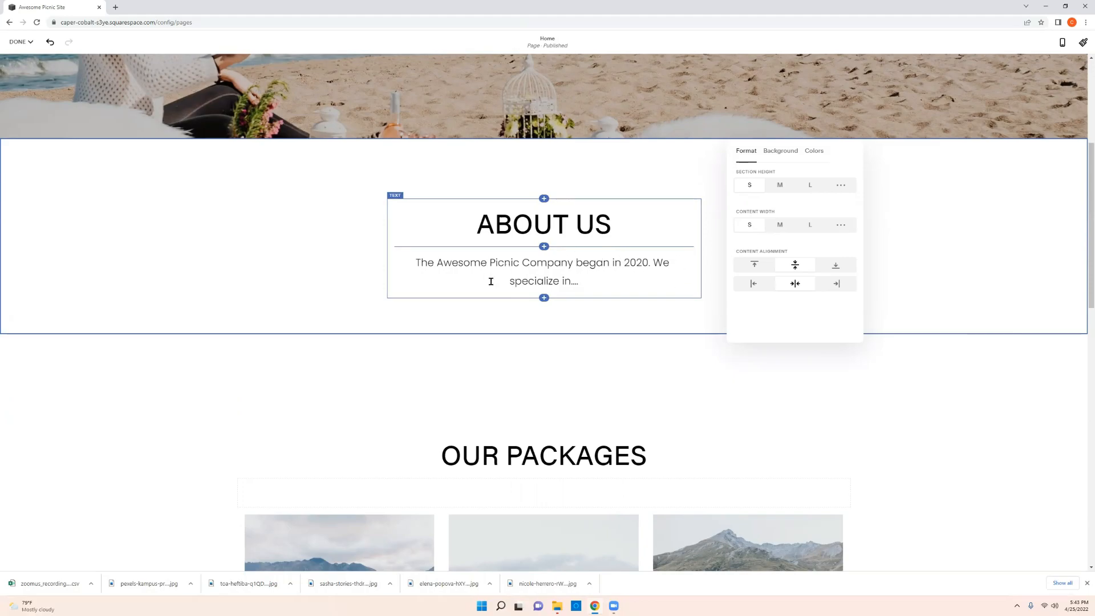
{"action": "left_click", "coordinate": [780, 224]}
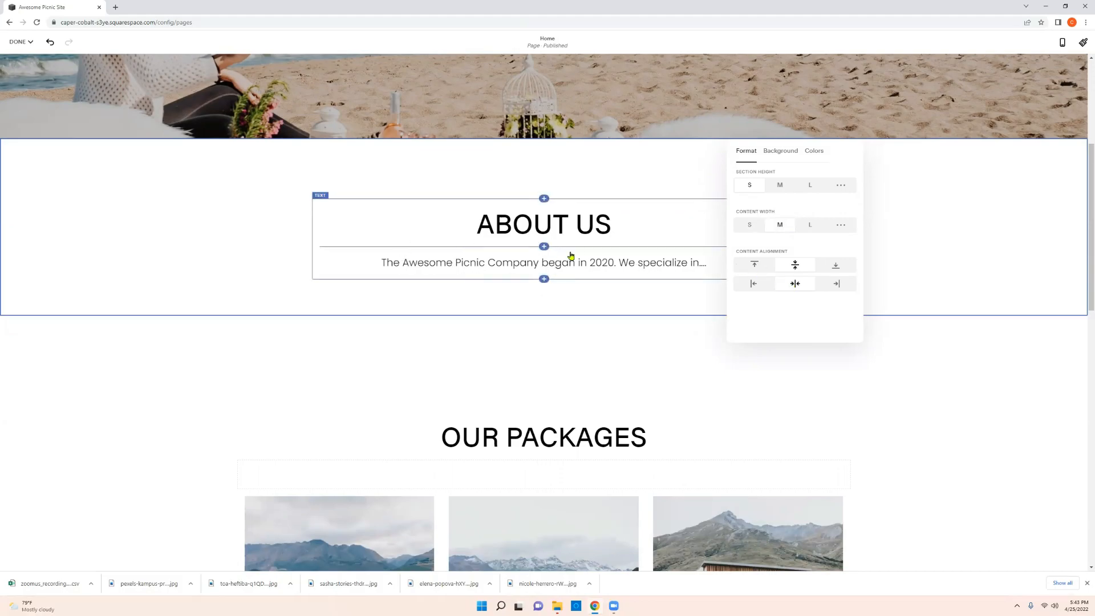
{"action": "left_click", "coordinate": [919, 360]}
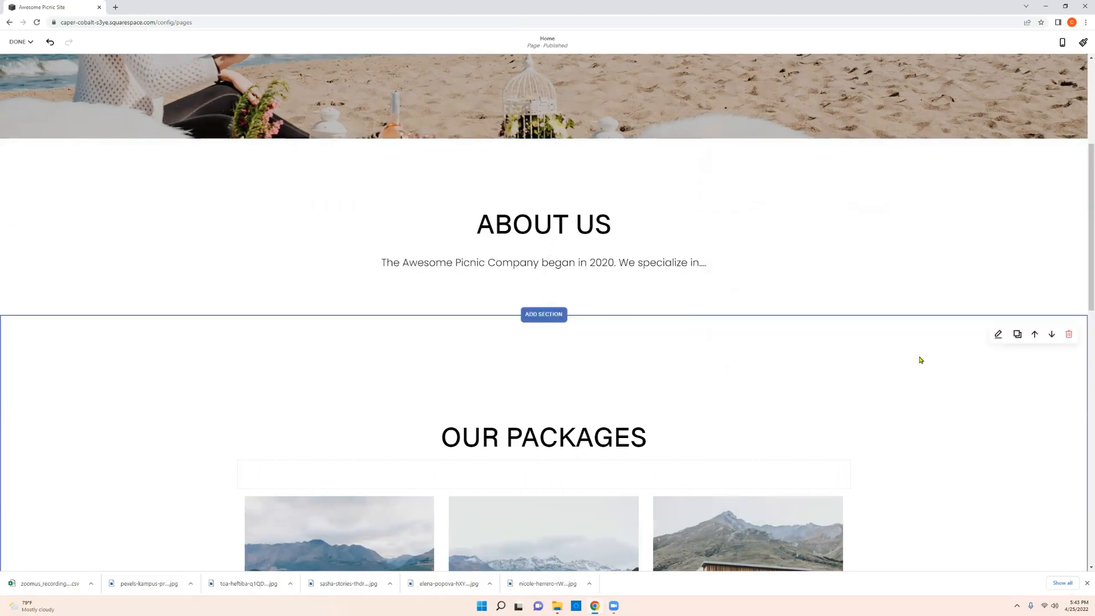
Set the OUR PACKAGES section's height to S and close its settings
{"action": "scroll", "coordinate": [907, 360], "scroll_direction": "down", "scroll_amount": 2}
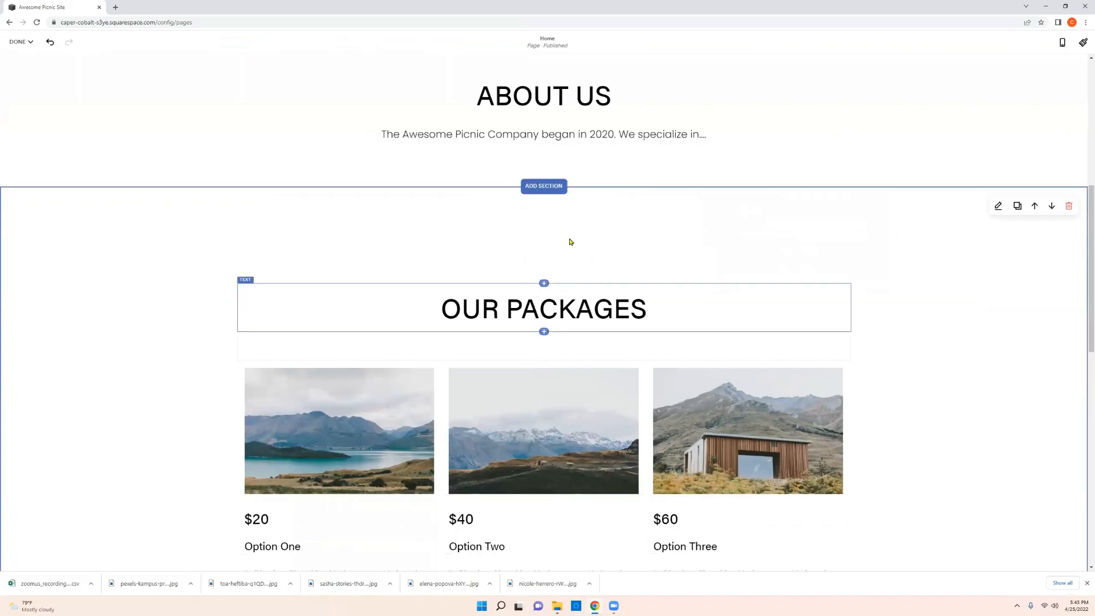
{"action": "left_click", "coordinate": [999, 207]}
{"action": "left_click", "coordinate": [750, 269]}
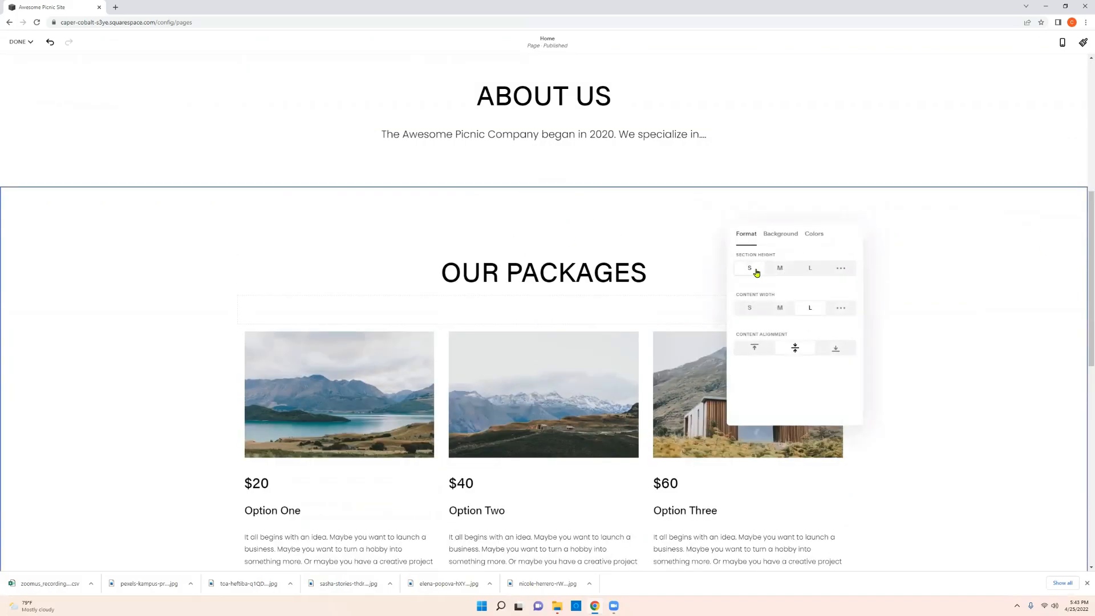
{"action": "left_click", "coordinate": [935, 297]}
Delete the spacer between the OUR PACKAGES heading and the package images, and check the empty code block above the heading
{"action": "scroll", "coordinate": [935, 297], "scroll_direction": "down", "scroll_amount": 2}
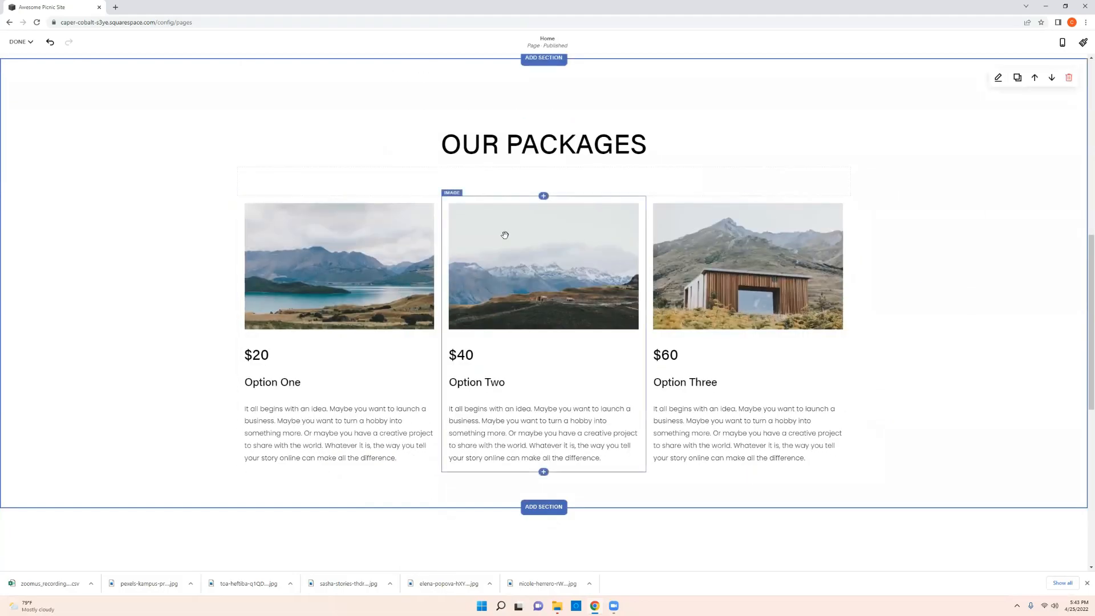
{"action": "left_click", "coordinate": [599, 188]}
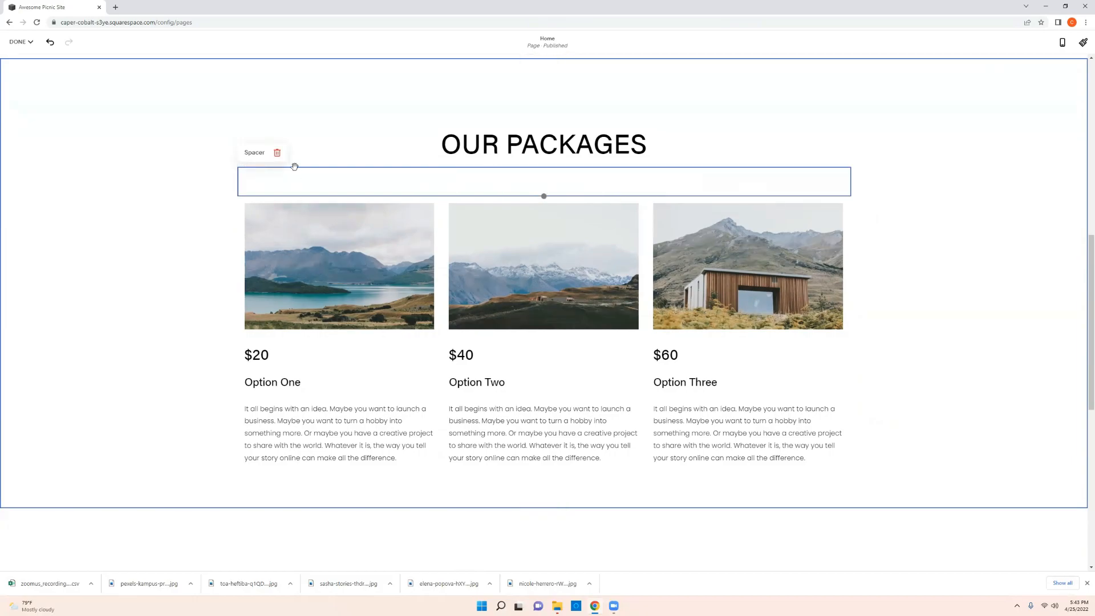
{"action": "left_click", "coordinate": [17, 41]}
{"action": "left_click", "coordinate": [320, 182]}
{"action": "left_click", "coordinate": [279, 156]}
{"action": "left_click", "coordinate": [591, 325]}
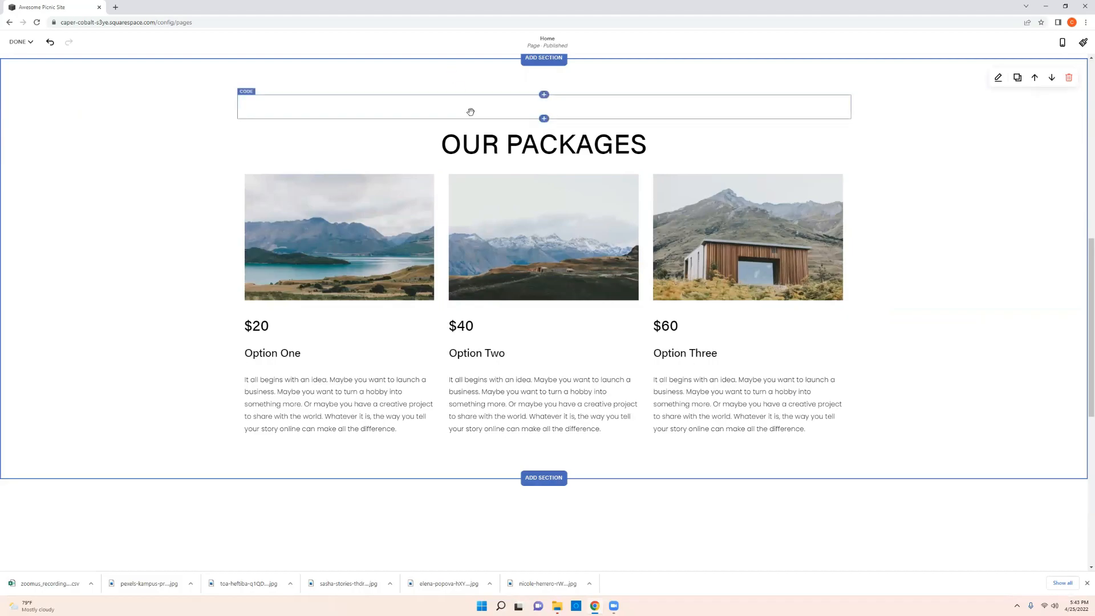
{"action": "left_click", "coordinate": [470, 112]}
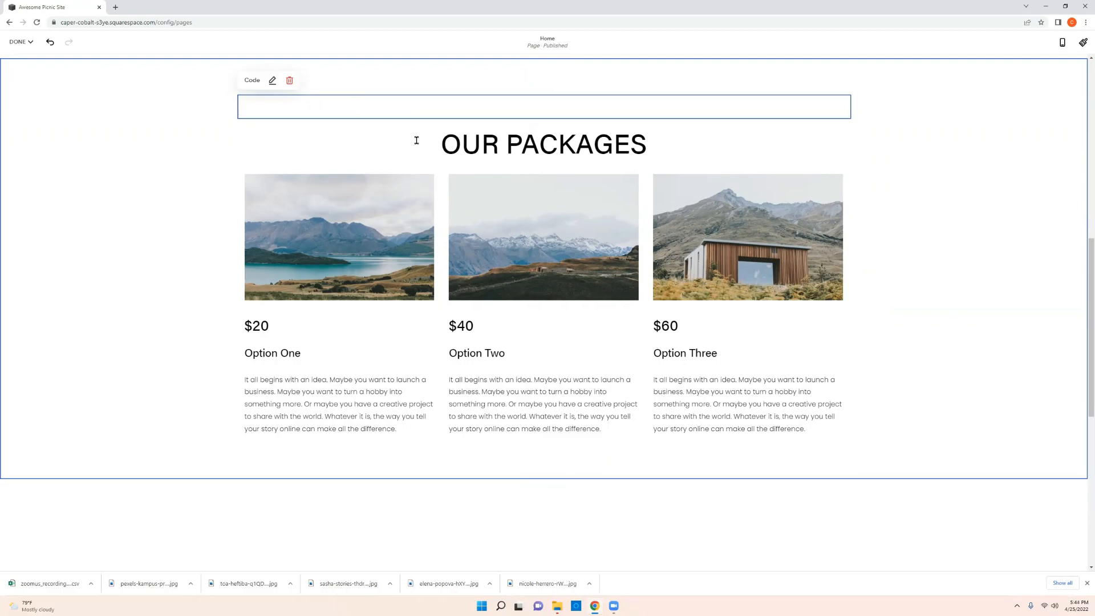
{"action": "left_click", "coordinate": [906, 263]}
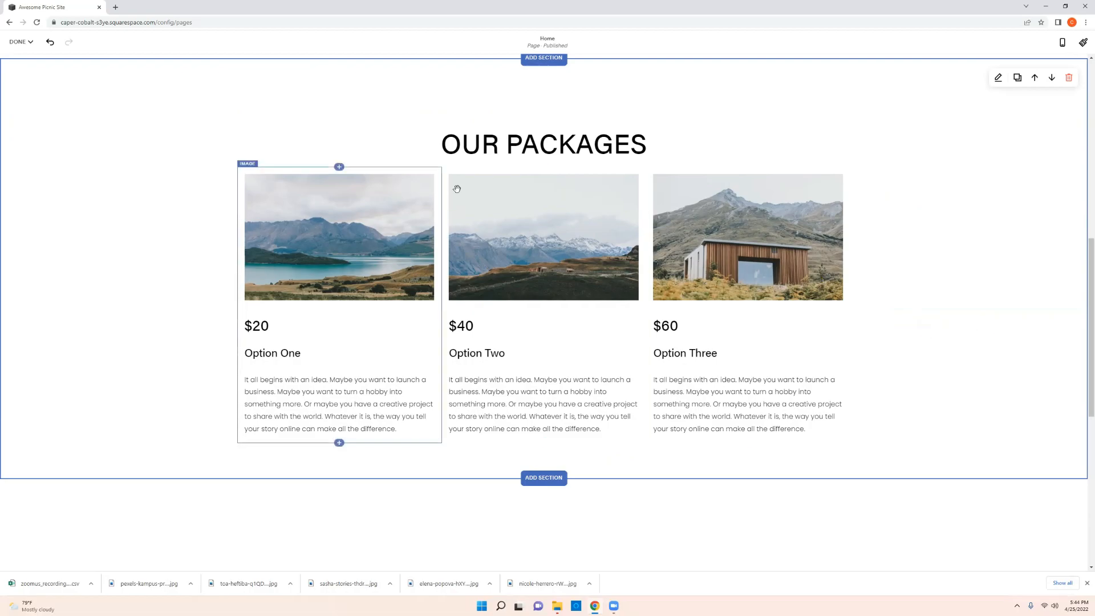
Replace the Option One package's image with the elena-popova beach picnic photo from Downloads
{"action": "left_click", "coordinate": [332, 248]}
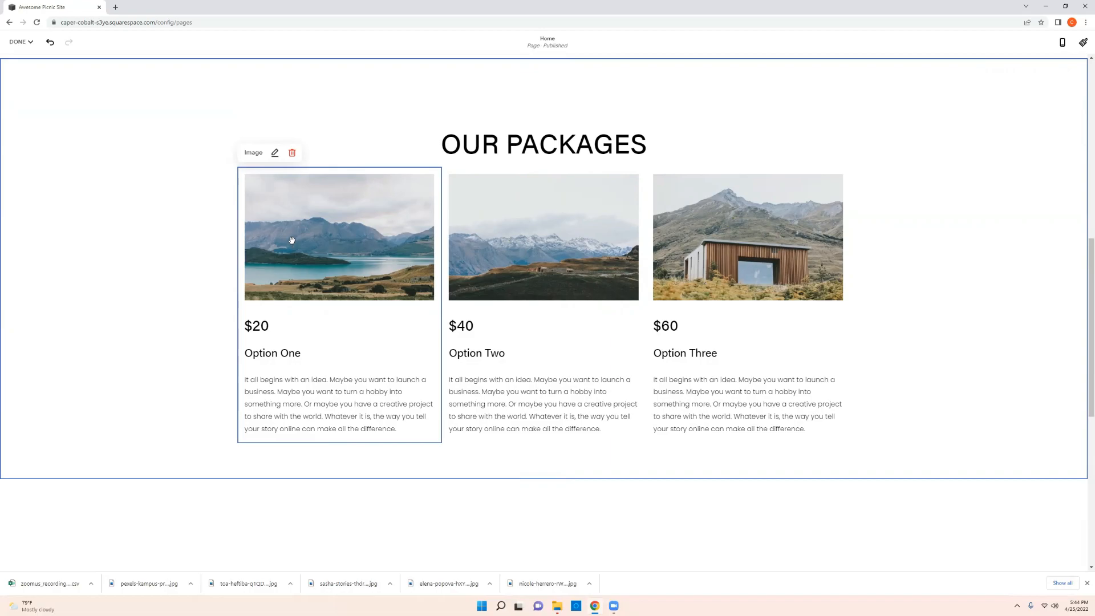
{"action": "left_click", "coordinate": [275, 153]}
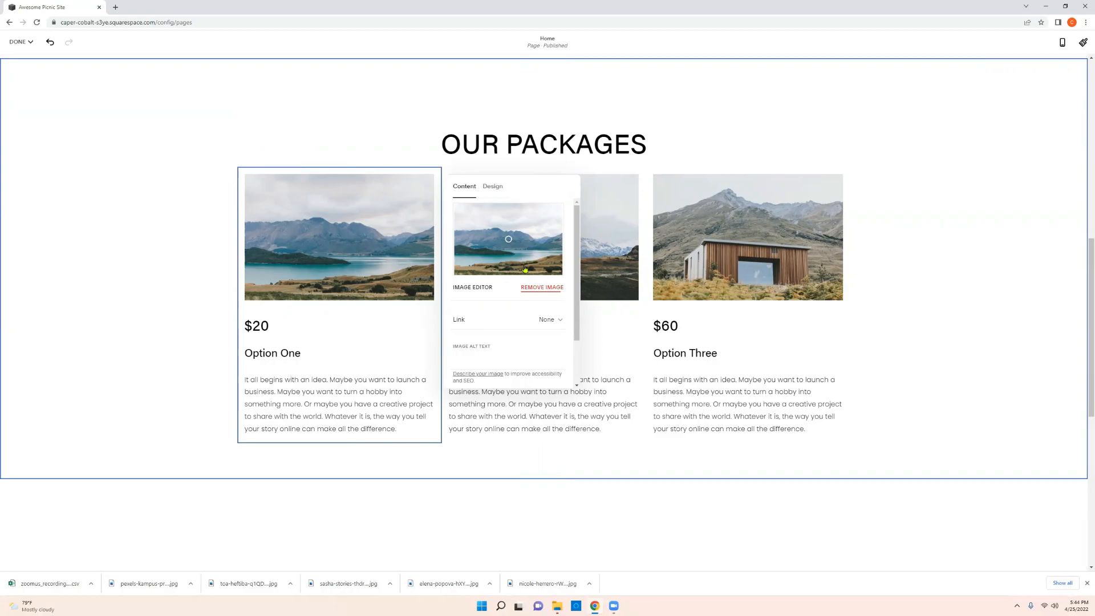
{"action": "left_click", "coordinate": [545, 289]}
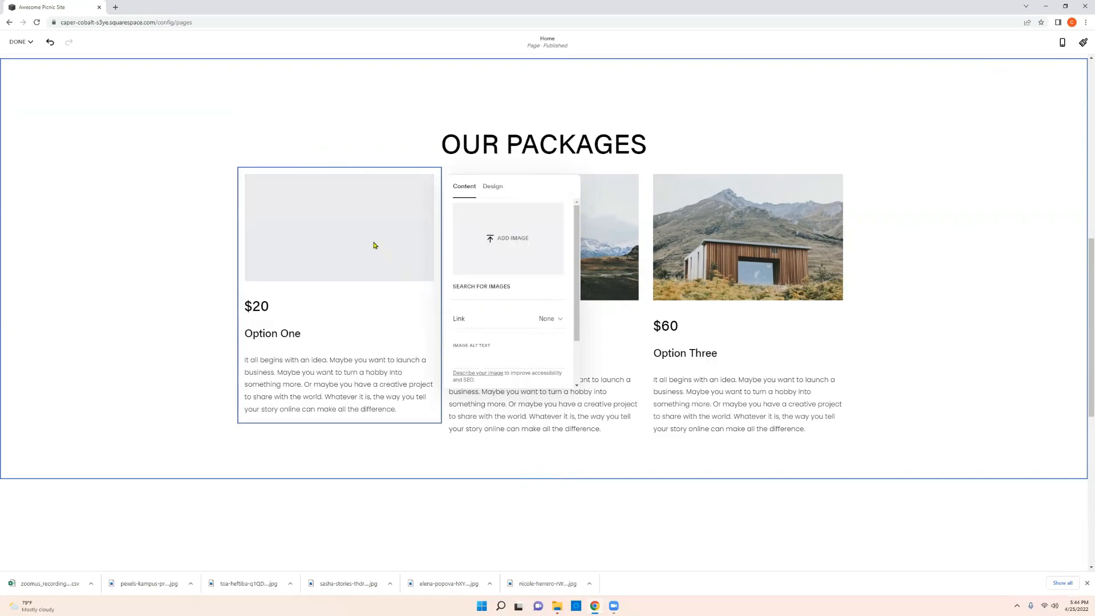
{"action": "left_click", "coordinate": [486, 239]}
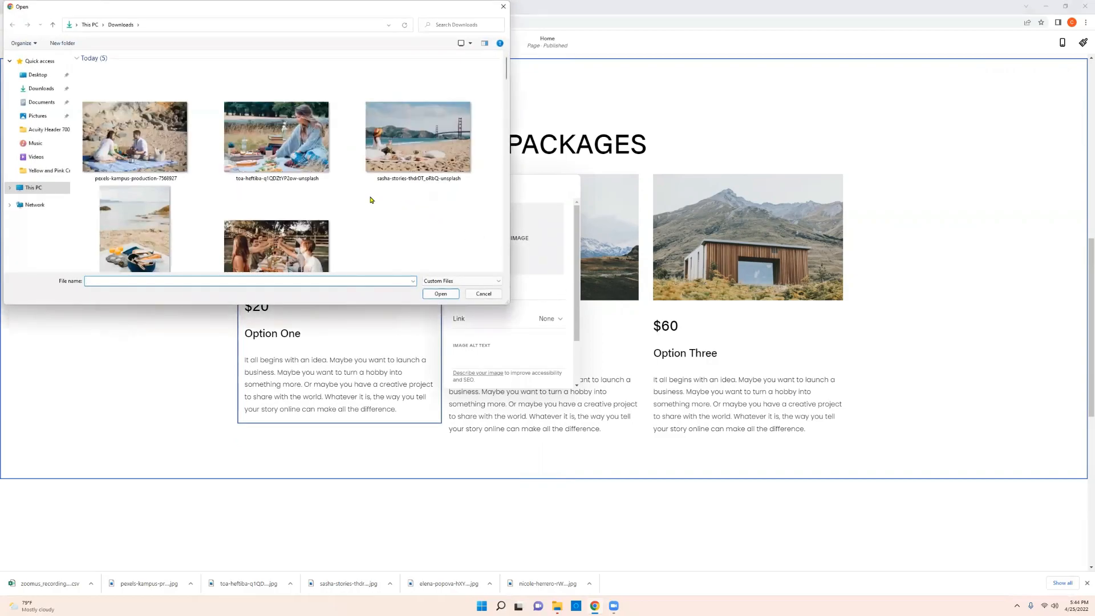
{"action": "left_click", "coordinate": [138, 236]}
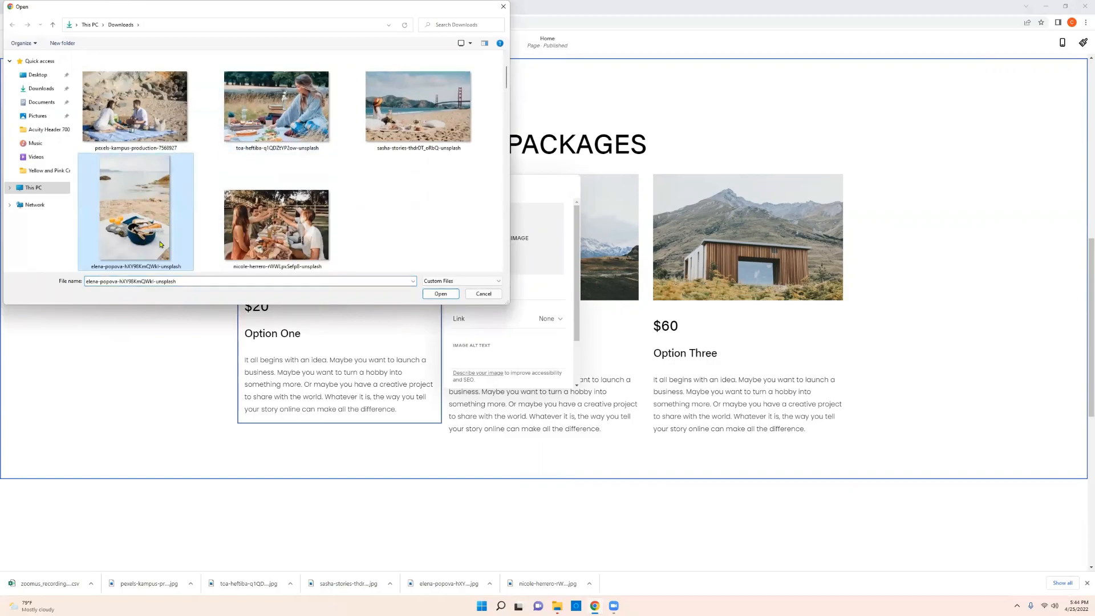
{"action": "left_click", "coordinate": [440, 293]}
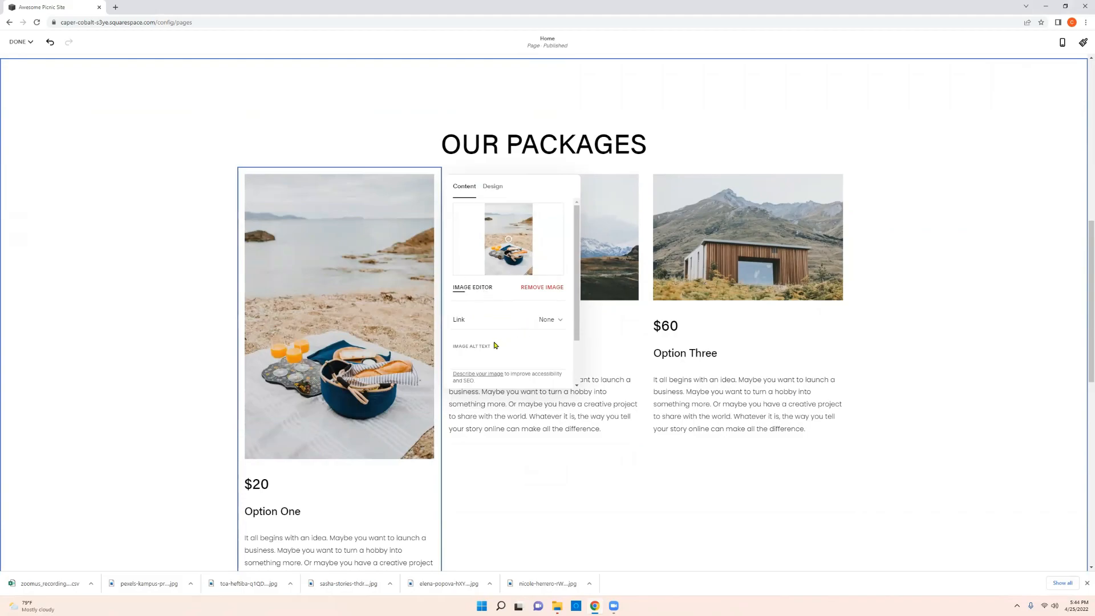
Enter "Beach" as the first package image's alt text and close the image settings
{"action": "left_click", "coordinate": [503, 354]}
{"action": "key", "text": "BackSpace"}
{"action": "type", "text": "Beach"}
{"action": "left_click", "coordinate": [562, 479]}
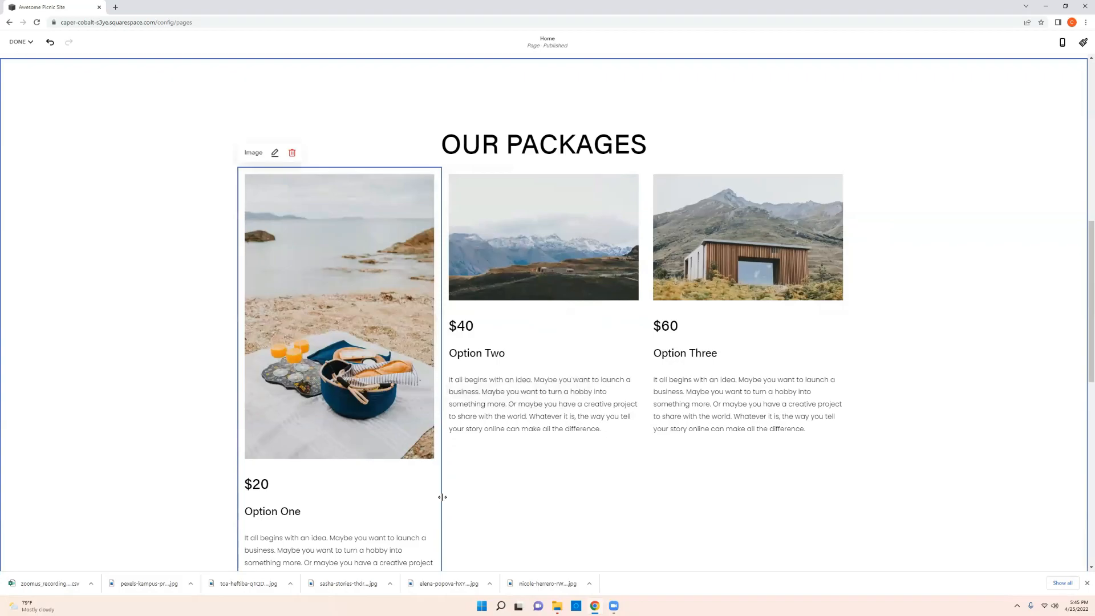
Change the first package's price under the beach photo to $250
{"action": "scroll", "coordinate": [431, 452], "scroll_direction": "down", "scroll_amount": 1}
{"action": "scroll", "coordinate": [431, 452], "scroll_direction": "down", "scroll_amount": 2}
{"action": "left_click", "coordinate": [268, 357]}
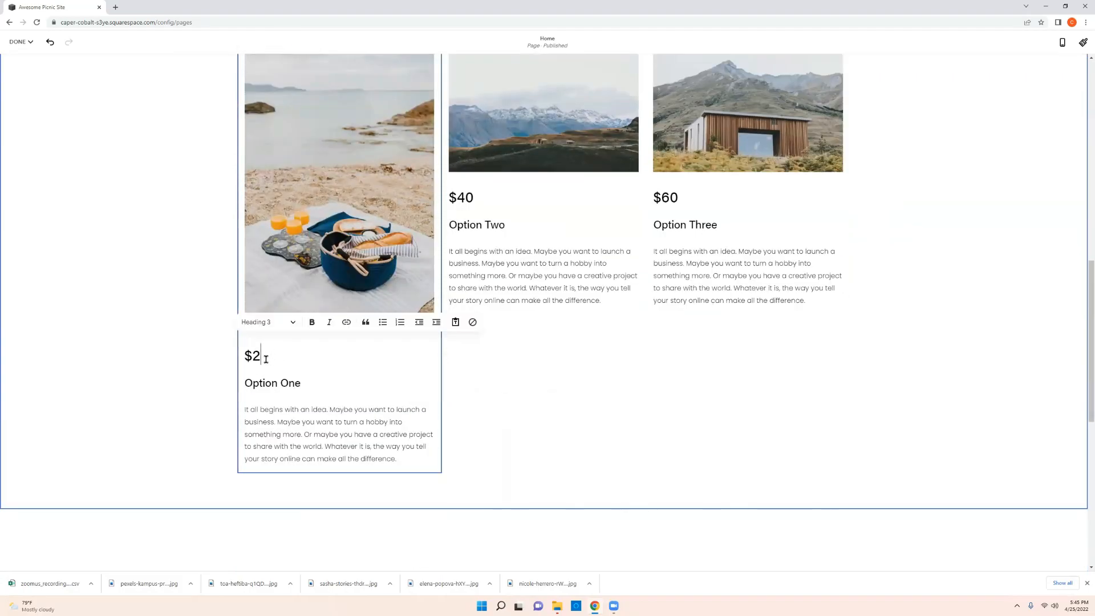
{"action": "type", "text": "50"}
Replace the first package's "Option One" title with "Beach Picnic for Two"
{"action": "left_click", "coordinate": [279, 380]}
{"action": "left_click", "coordinate": [299, 382]}
{"action": "left_click_drag", "start_coordinate": [276, 383], "coordinate": [246, 384]}
{"action": "key", "text": "Return"}
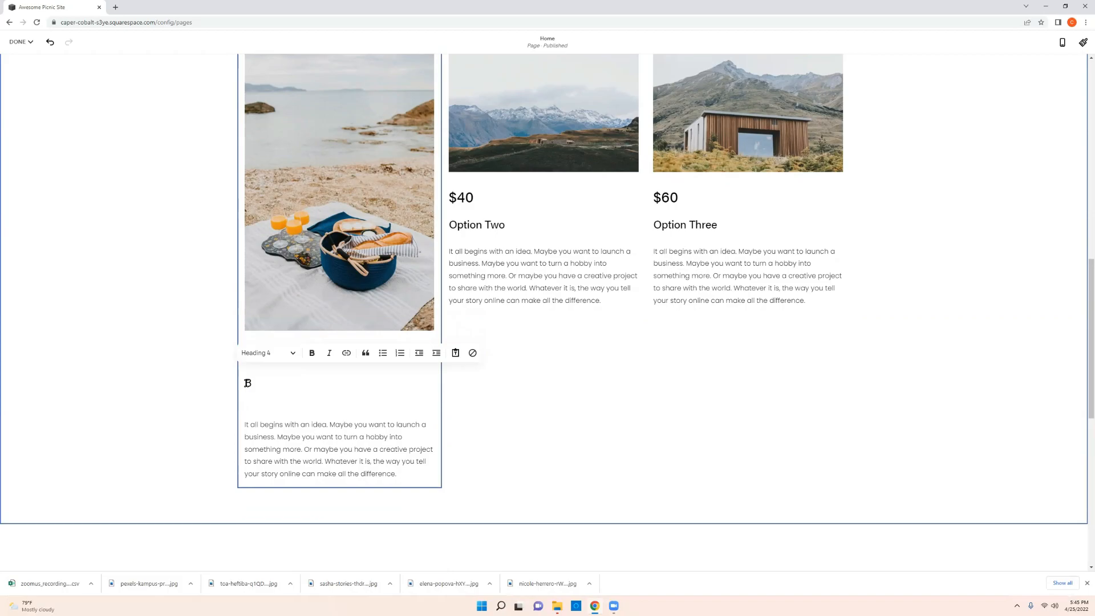
{"action": "key", "text": "BackSpace"}
{"action": "type", "text": "Beach picn"}
{"action": "key", "text": "BackSpace"}
{"action": "key", "text": "BackSpace"}
{"action": "type", "text": "Pi"}
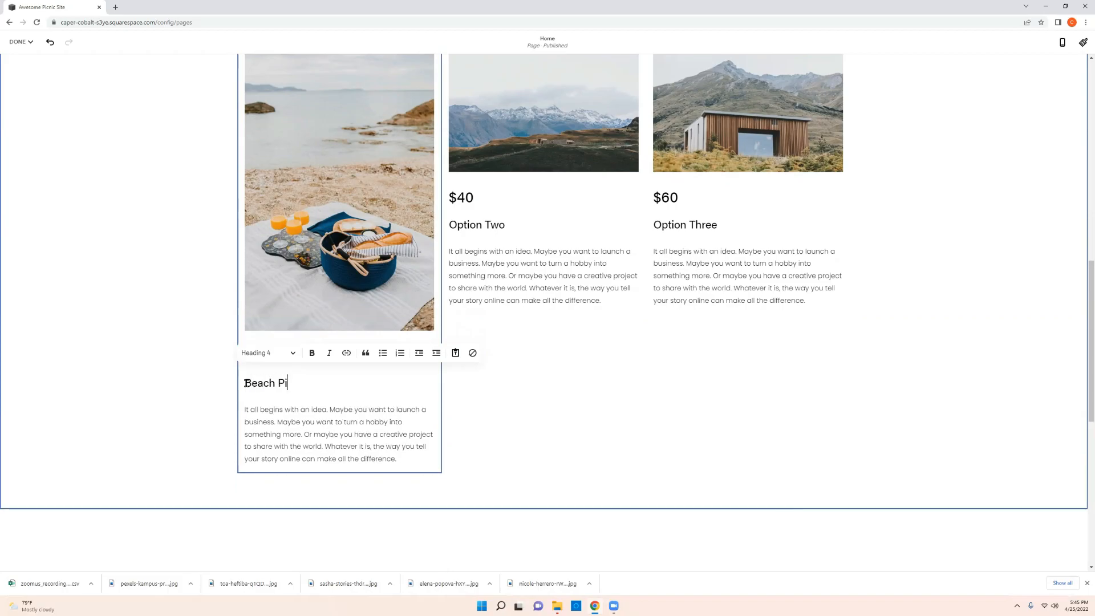
{"action": "type", "text": "cnic for Two"}
Replace the first package's description with "Enjoy a romantic picnic for two on the beach. Picnics include..."
{"action": "left_click", "coordinate": [329, 435]}
{"action": "left_click_drag", "start_coordinate": [407, 458], "coordinate": [246, 410]}
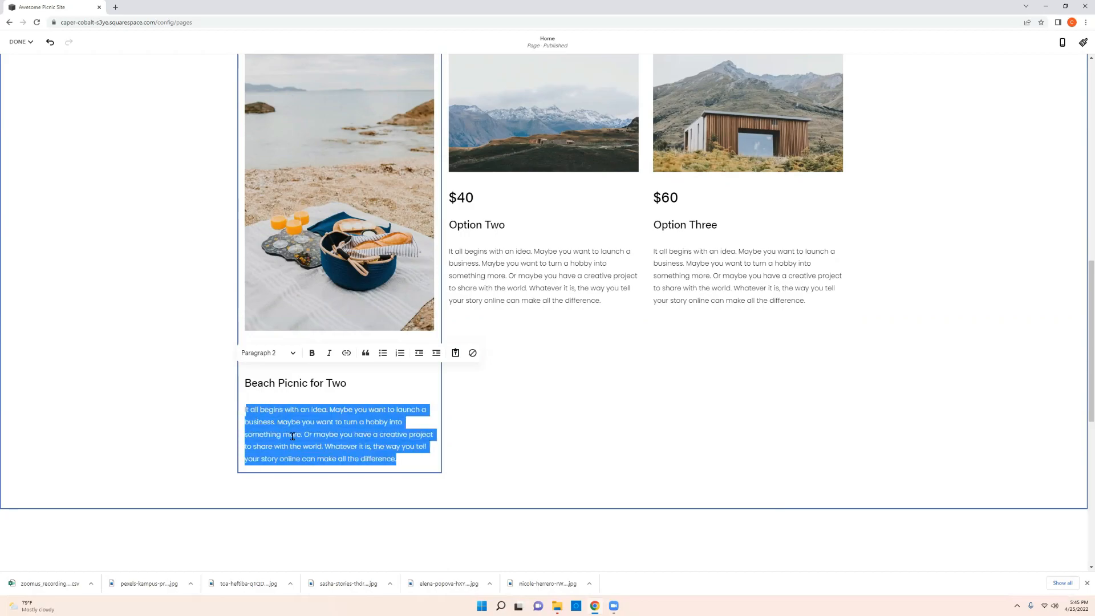
{"action": "key", "text": "BackSpace"}
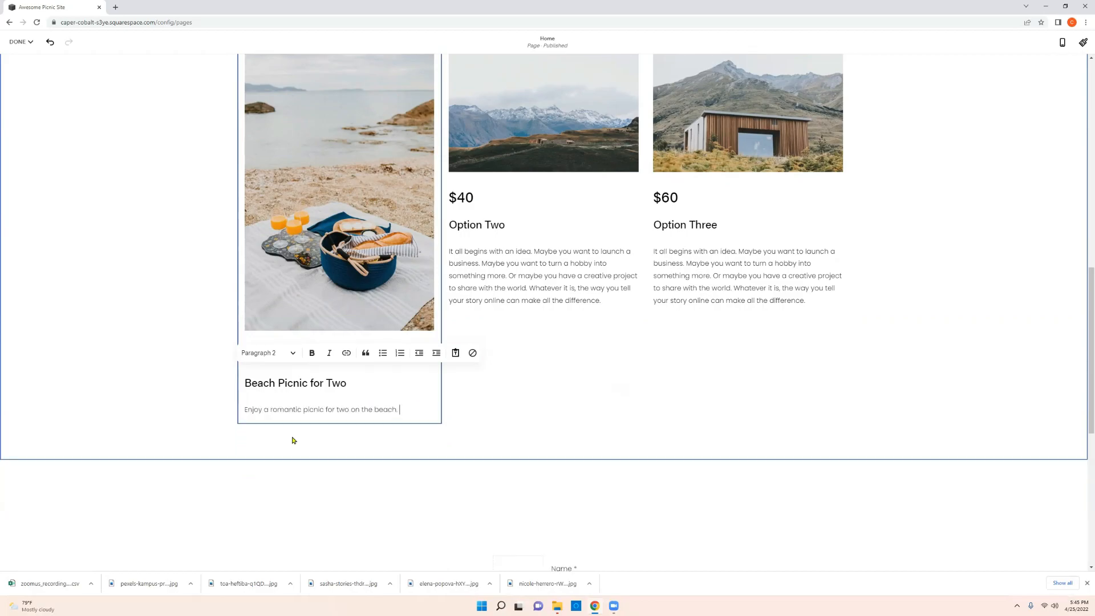
{"action": "type", "text": ". Picnics includ"}
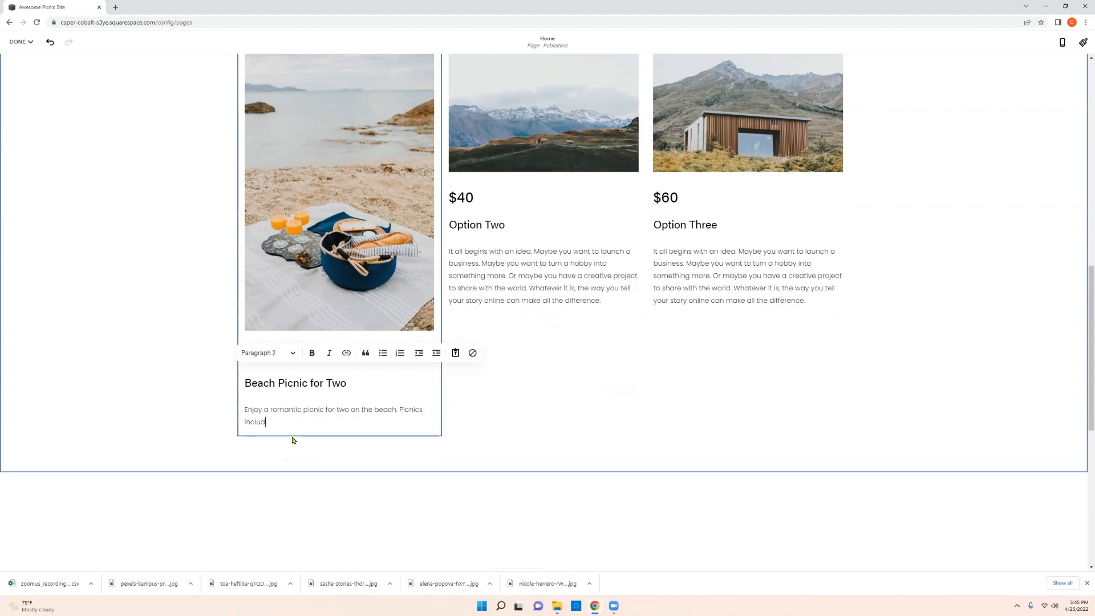
{"action": "left_click", "coordinate": [519, 416]}
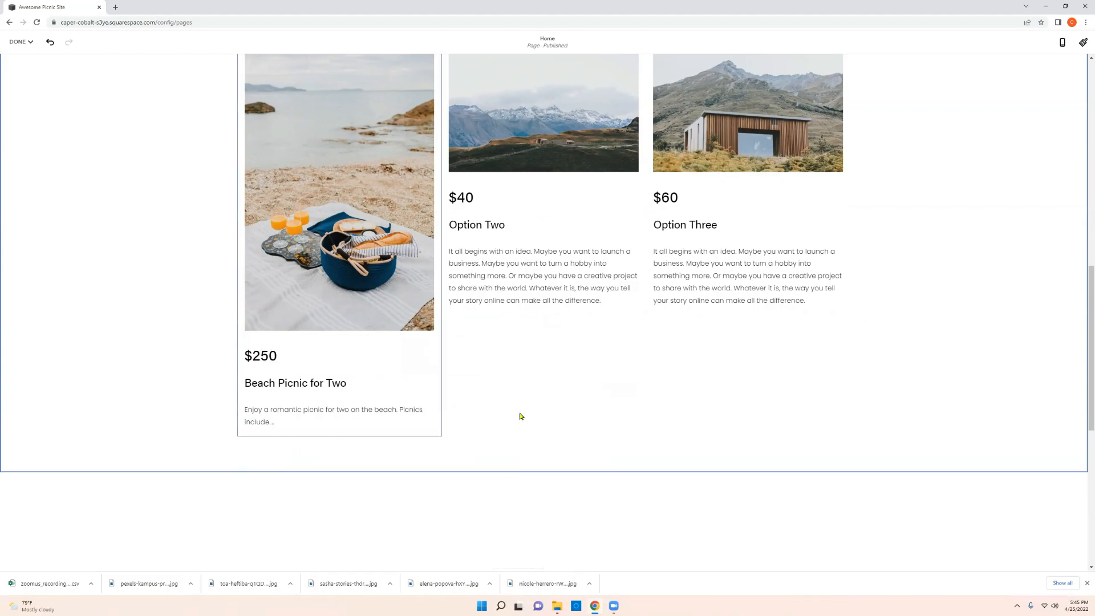
Replace the Option Two package's image with the pexels-kampus-production photo of the beach picnic couple from Downloads
{"action": "scroll", "coordinate": [519, 410], "scroll_direction": "up", "scroll_amount": 4}
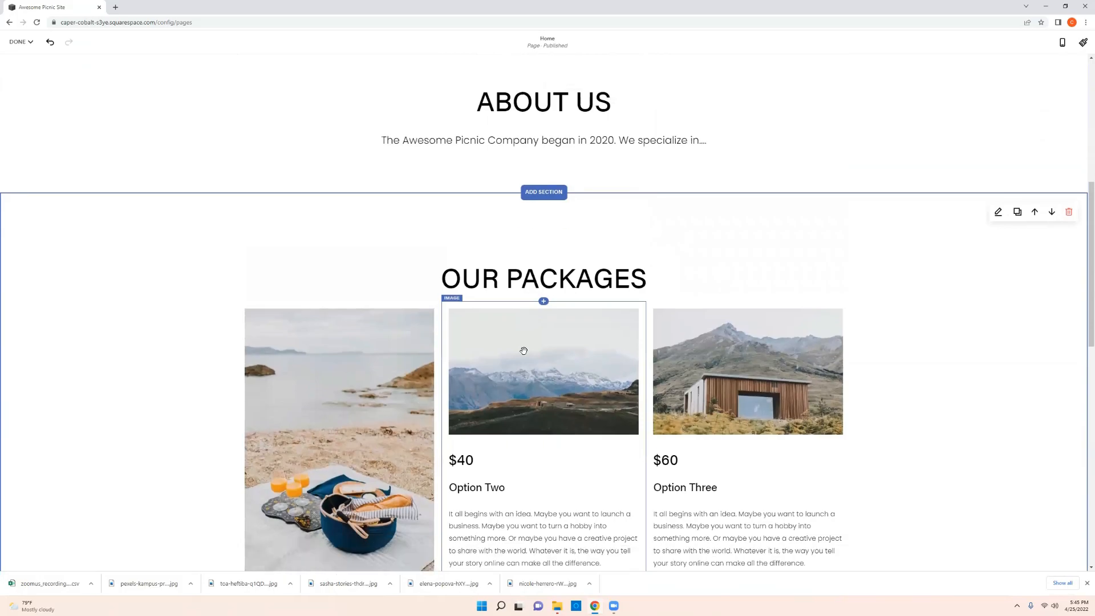
{"action": "scroll", "coordinate": [524, 223], "scroll_direction": "down", "scroll_amount": 3}
{"action": "left_click", "coordinate": [521, 203]}
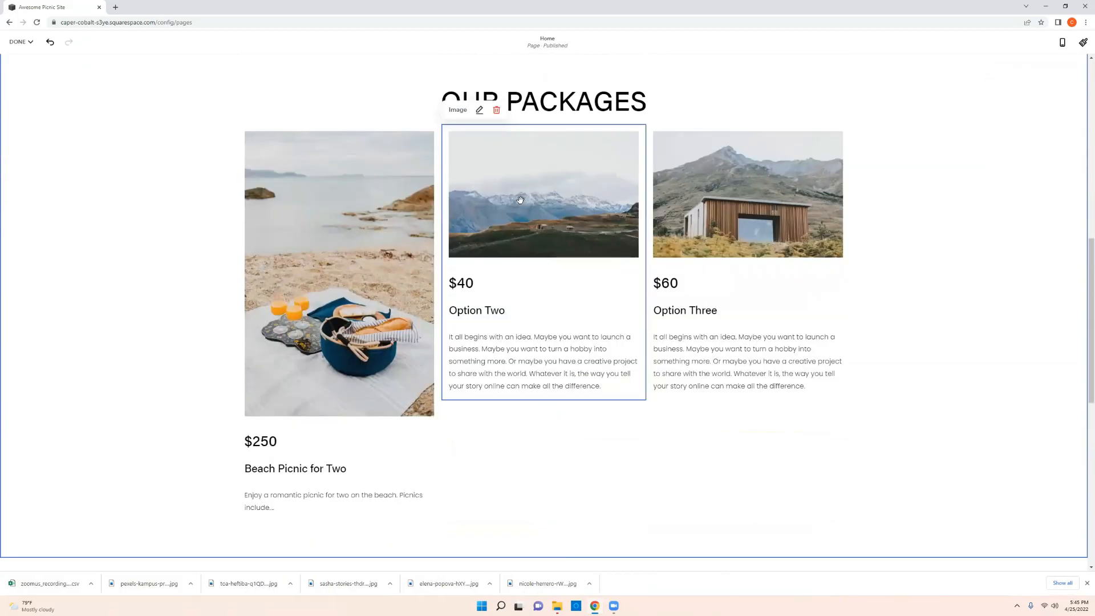
{"action": "left_click", "coordinate": [480, 111]}
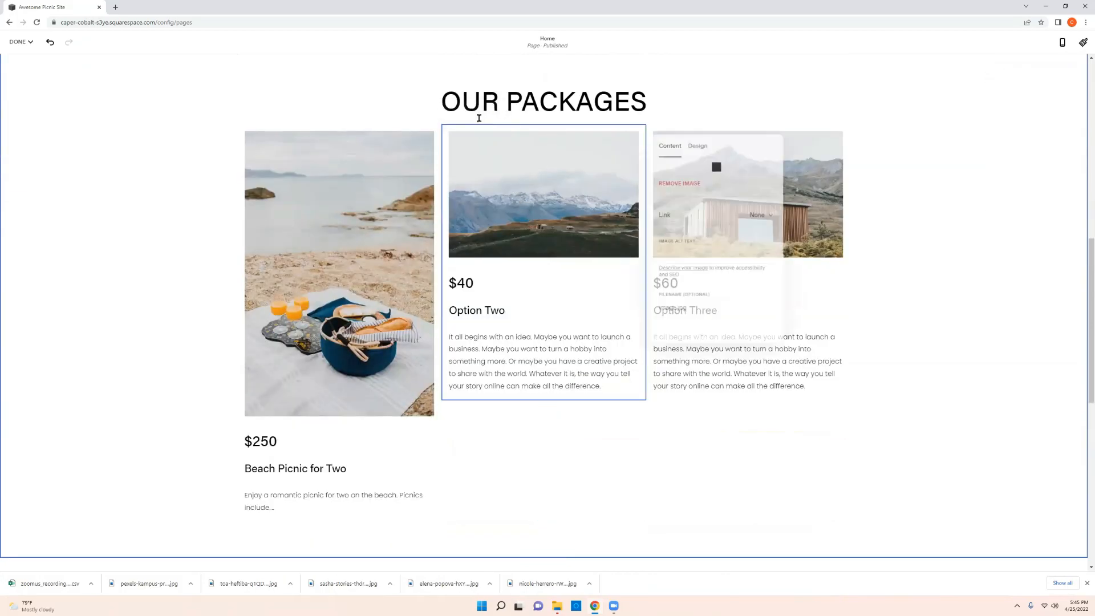
{"action": "left_click", "coordinate": [741, 244]}
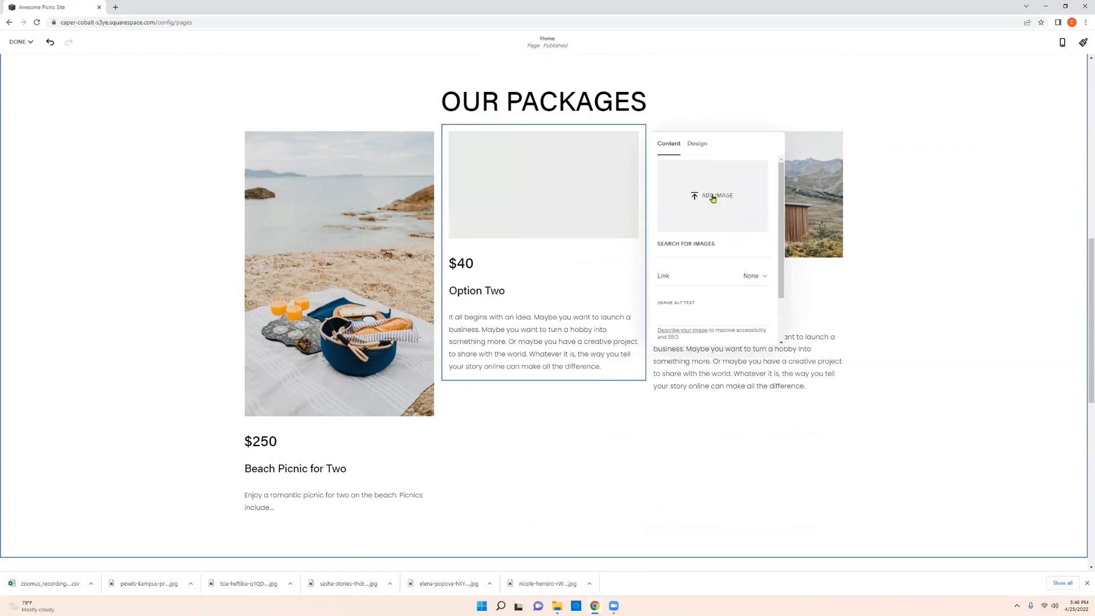
{"action": "left_click", "coordinate": [705, 193]}
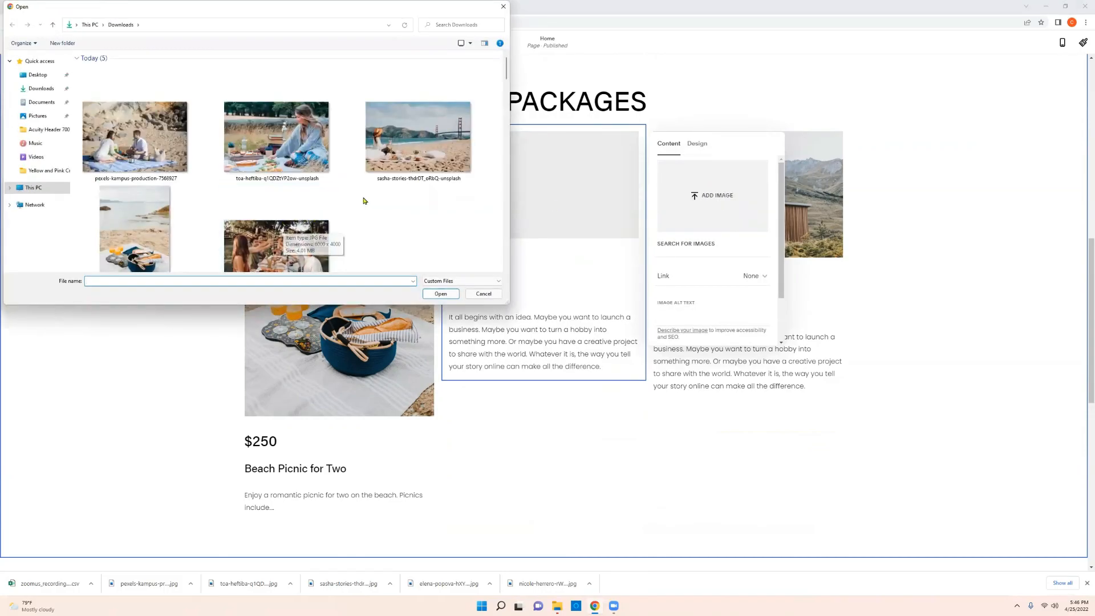
{"action": "scroll", "coordinate": [393, 206], "scroll_direction": "down", "scroll_amount": 1}
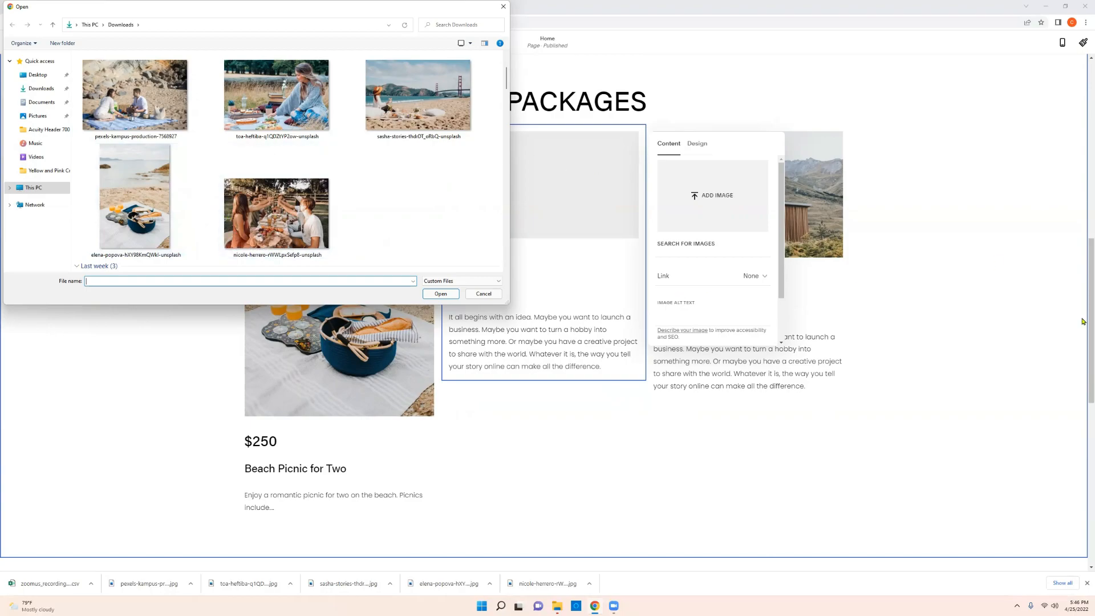
{"action": "left_click", "coordinate": [134, 95]}
{"action": "left_click", "coordinate": [441, 293]}
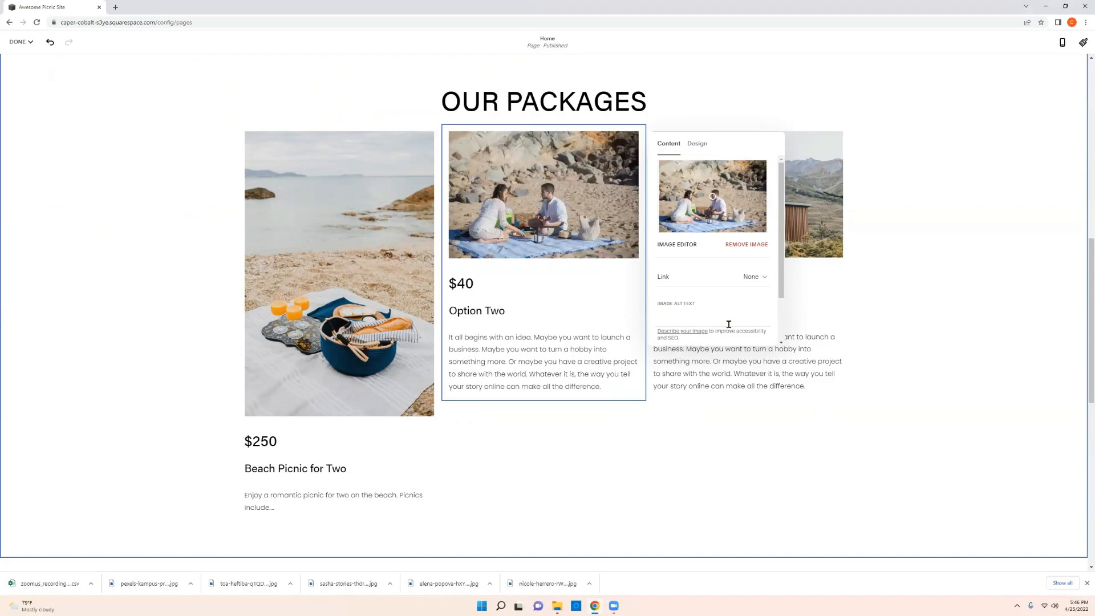
{"action": "left_click", "coordinate": [854, 448]}
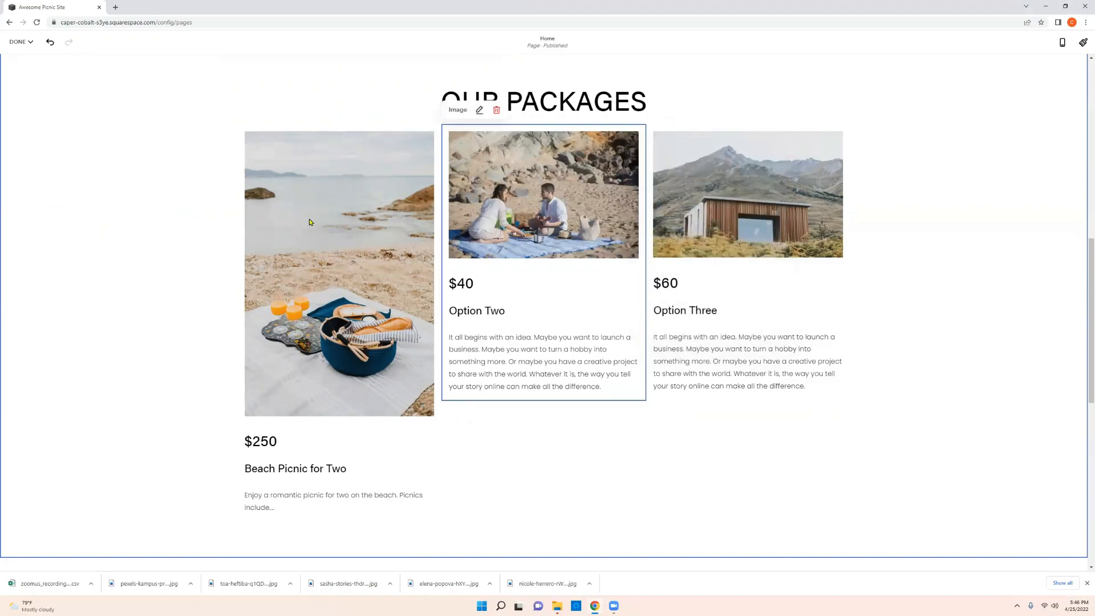
Replace the Beach Picnic for Two package's image with the landscape toa-heftiba photo from Downloads
{"action": "left_click", "coordinate": [308, 213]}
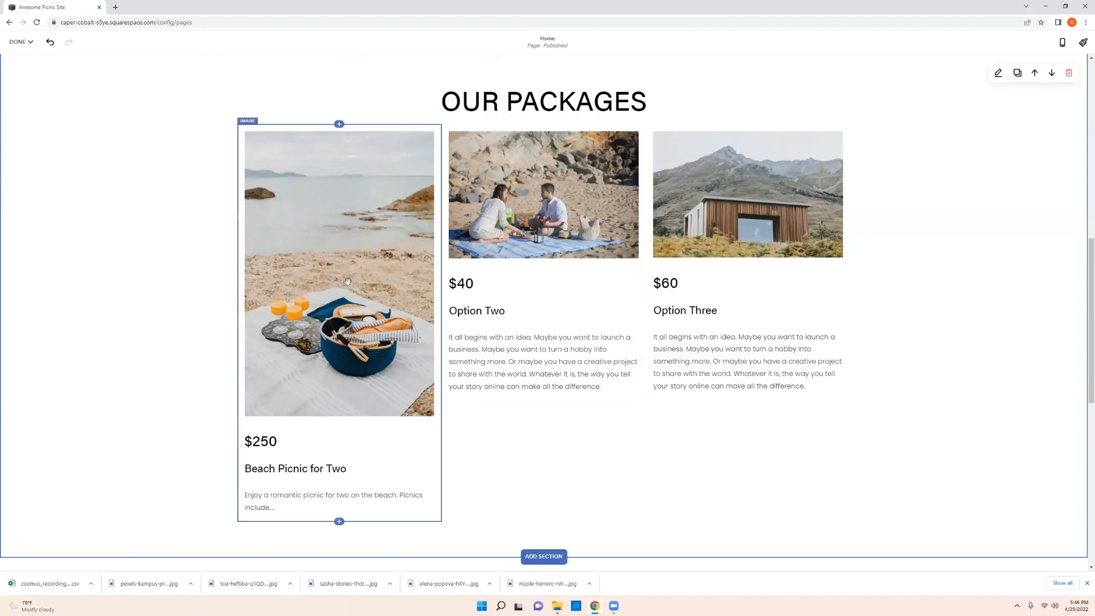
{"action": "left_click", "coordinate": [275, 109]}
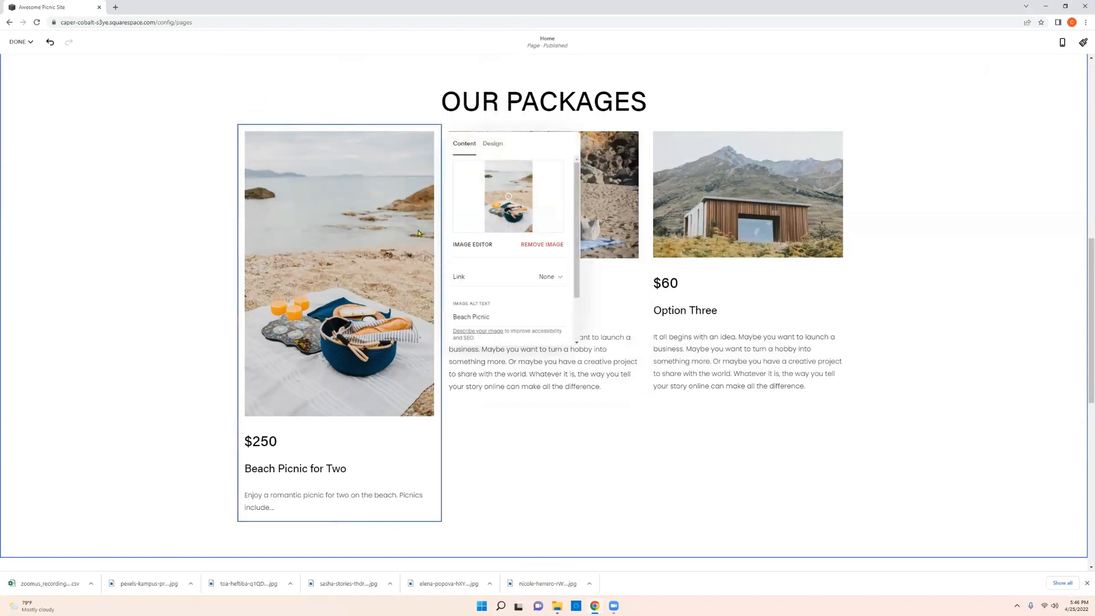
{"action": "left_click", "coordinate": [547, 245]}
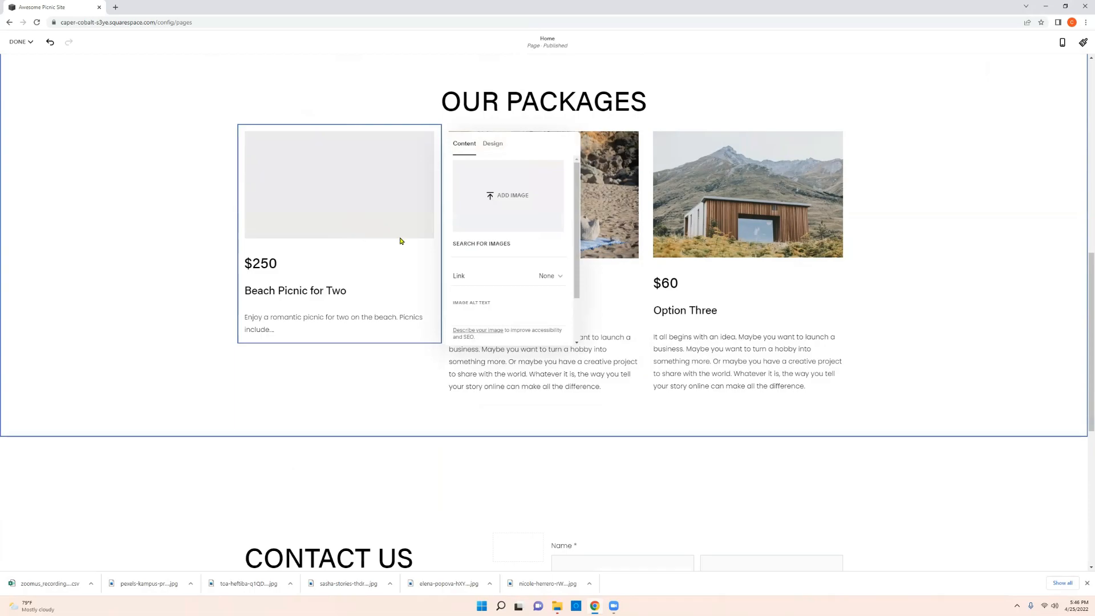
{"action": "left_click", "coordinate": [512, 195]}
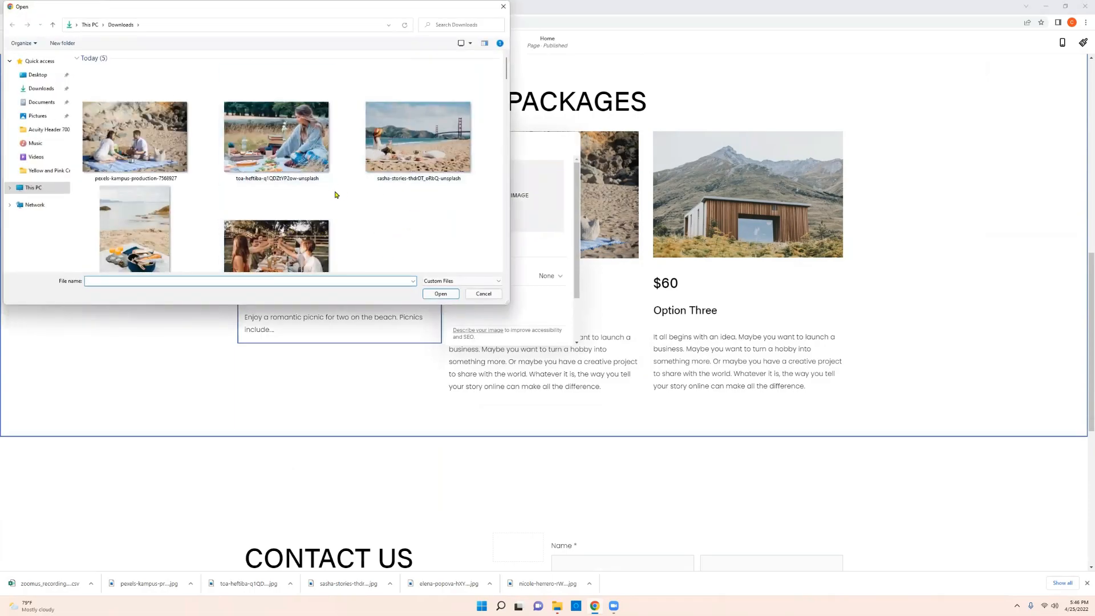
{"action": "left_click", "coordinate": [290, 160]}
{"action": "left_click", "coordinate": [440, 294]}
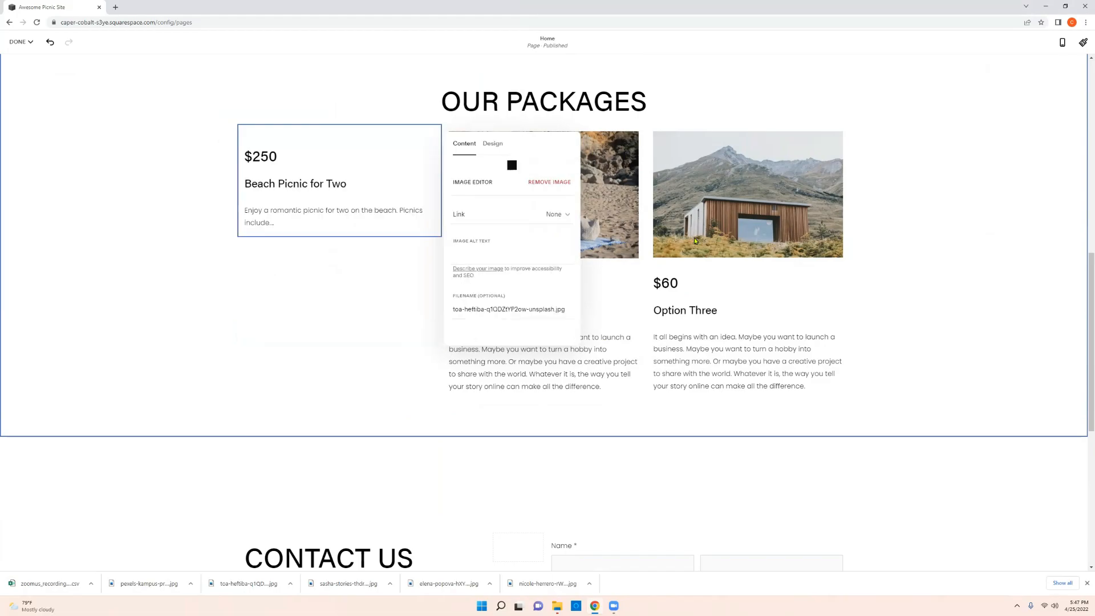
{"action": "left_click", "coordinate": [937, 235]}
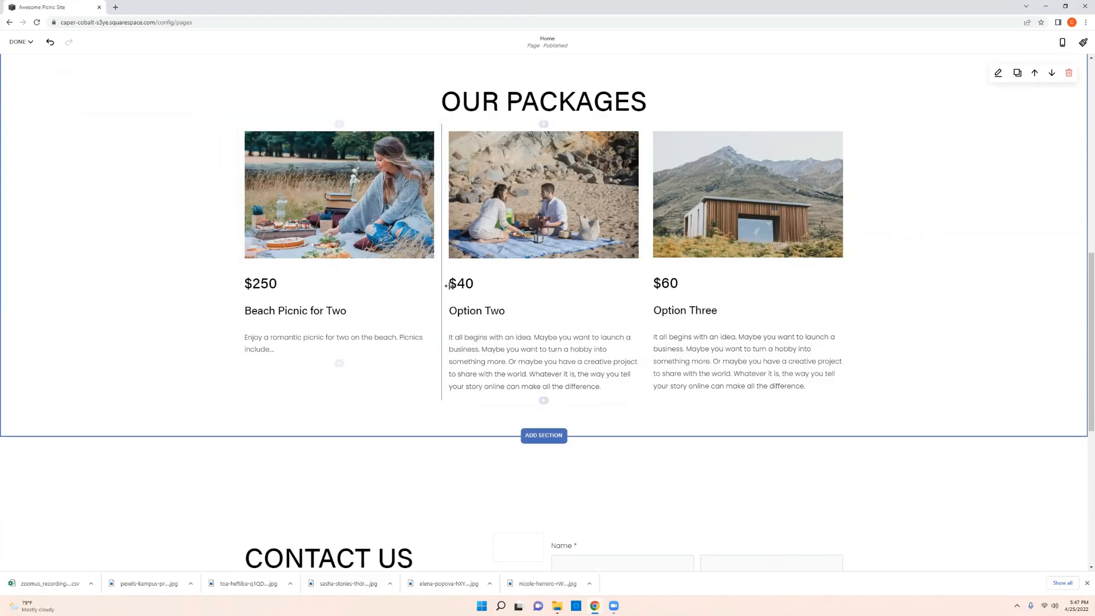
Change the second package's price to $350
{"action": "left_click_drag", "start_coordinate": [475, 284], "coordinate": [457, 284]}
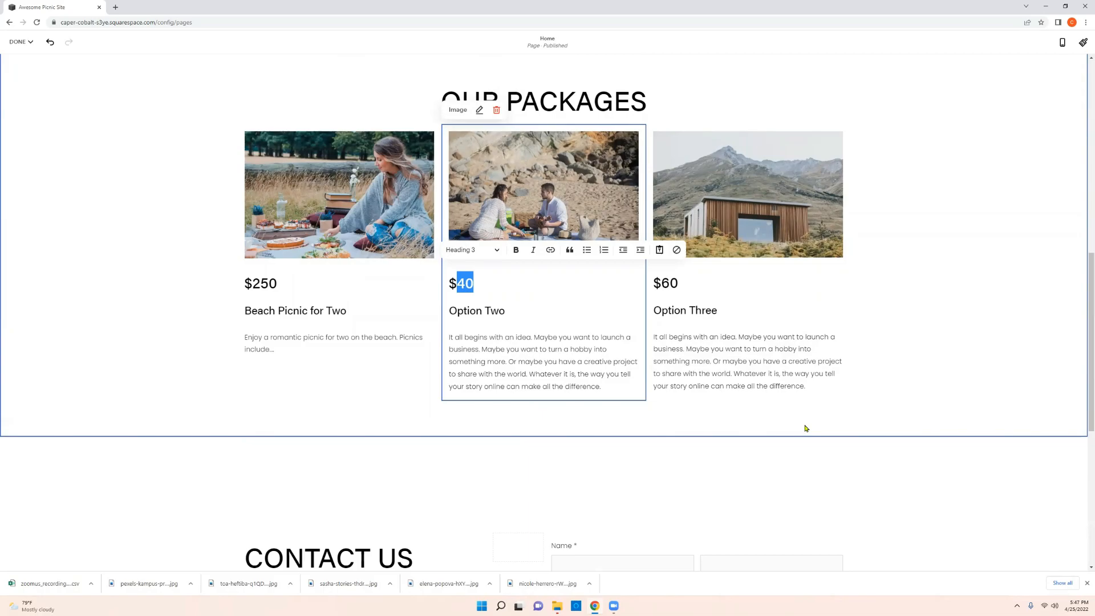
{"action": "type", "text": "$"}
{"action": "key", "text": "BackSpace"}
{"action": "type", "text": "4"}
{"action": "key", "text": "BackSpace"}
{"action": "type", "text": "34"}
{"action": "type", "text": "50"}
Replace the second package's "Option Two" title with "Romantic Picnic"
{"action": "left_click_drag", "start_coordinate": [516, 312], "coordinate": [469, 313]}
{"action": "left_click", "coordinate": [462, 318]}
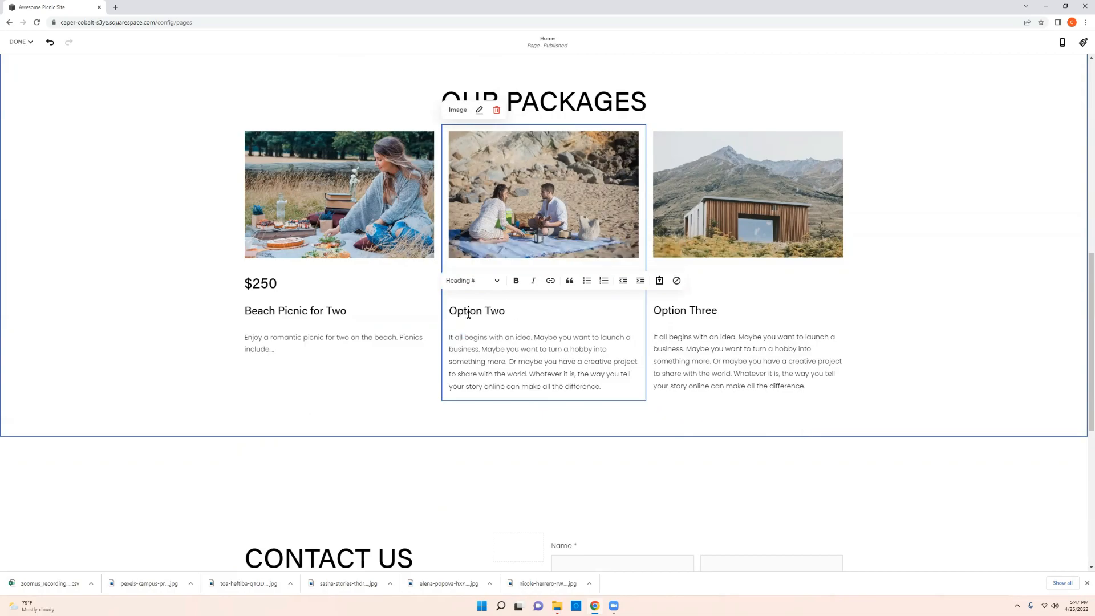
{"action": "left_click", "coordinate": [553, 363]}
{"action": "left_click", "coordinate": [983, 340]}
{"action": "left_click", "coordinate": [531, 311]}
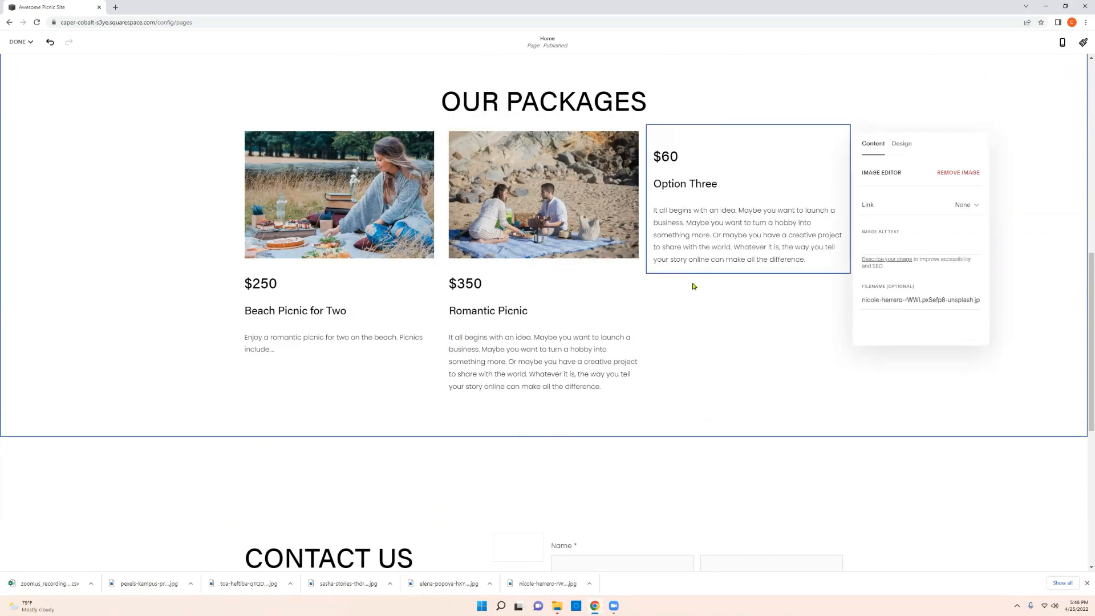
Replace the third package's "Option Three" title with "Picnic Party" and close its image settings
{"action": "left_click_drag", "start_coordinate": [714, 312], "coordinate": [656, 306]}
{"action": "type", "text": "Pic"}
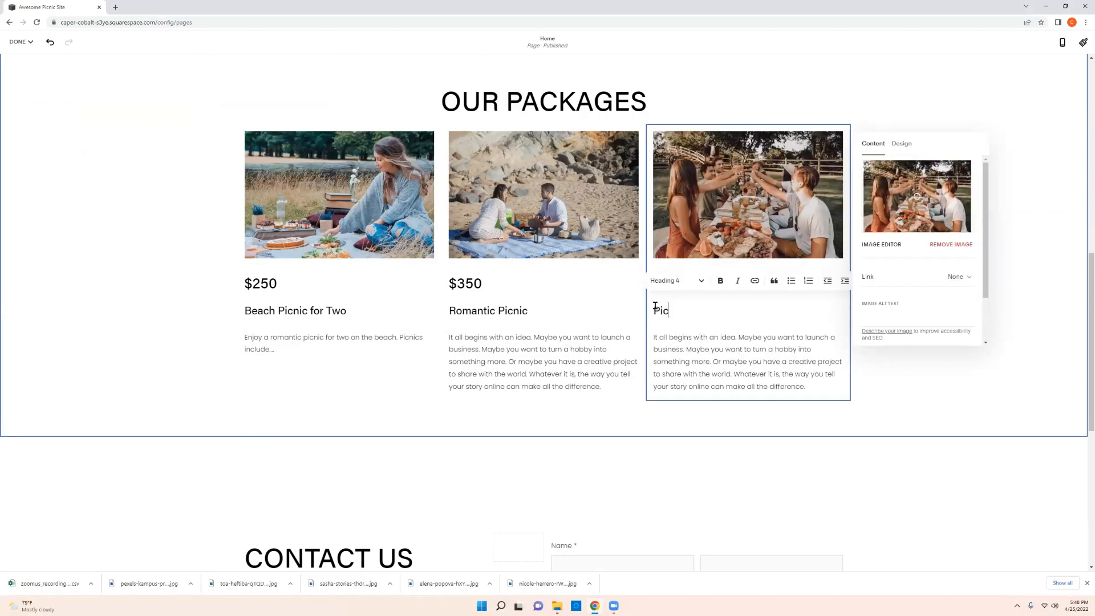
{"action": "type", "text": "nic Party"}
{"action": "left_click", "coordinate": [746, 348]}
{"action": "left_click", "coordinate": [922, 372]}
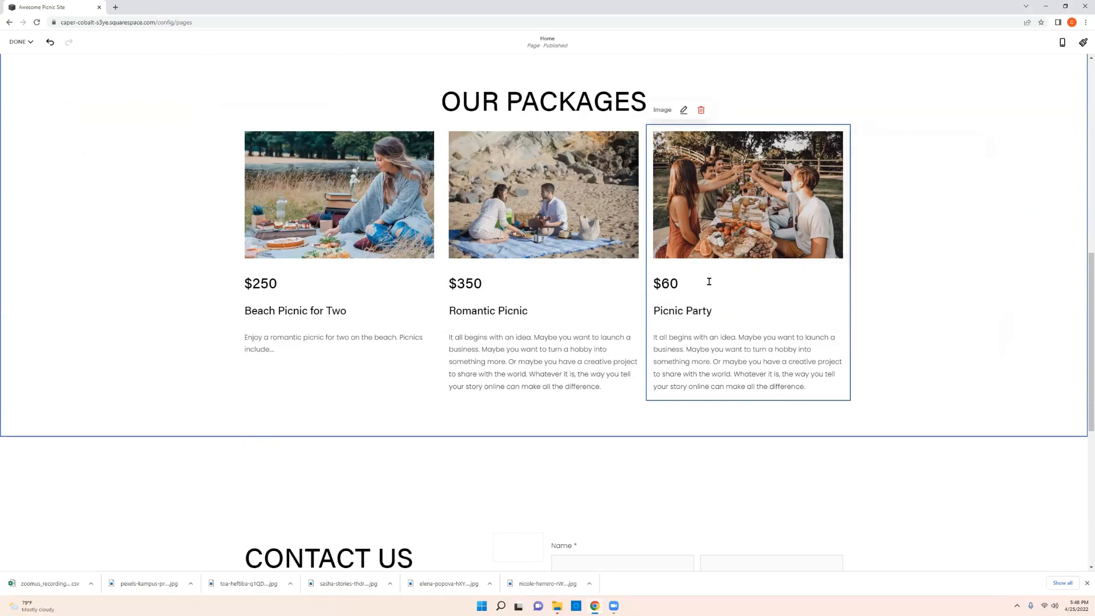
Change the Picnic Party package's price to $450
{"action": "left_click", "coordinate": [691, 283]}
{"action": "left_click_drag", "start_coordinate": [689, 284], "coordinate": [664, 285]}
{"action": "key", "text": "BackSpace"}
{"action": "key", "text": "BackSpace"}
{"action": "type", "text": "450"}
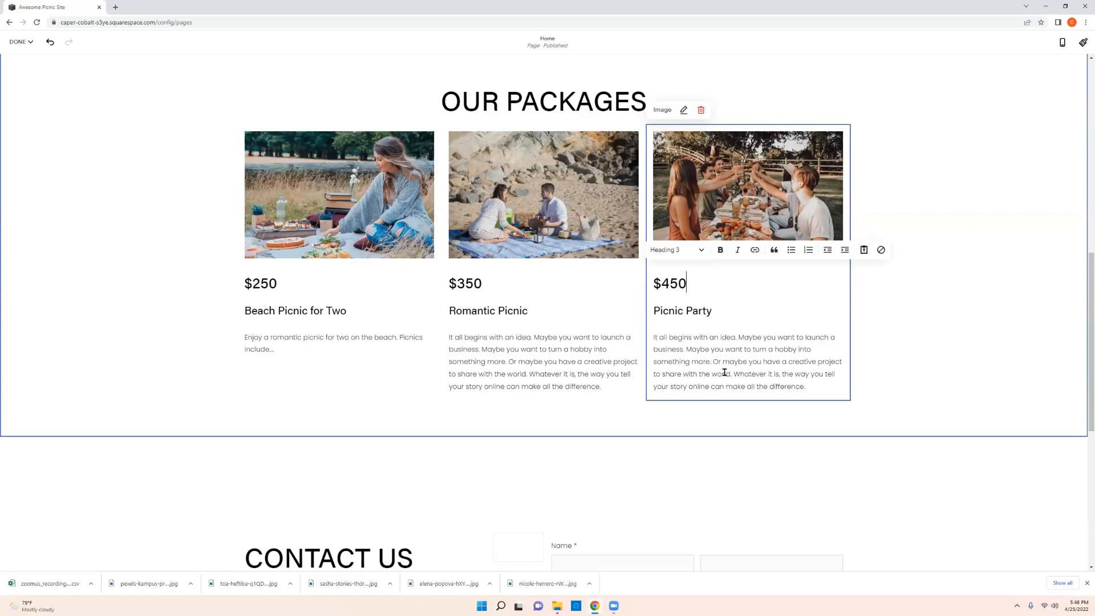
{"action": "left_click", "coordinate": [925, 350]}
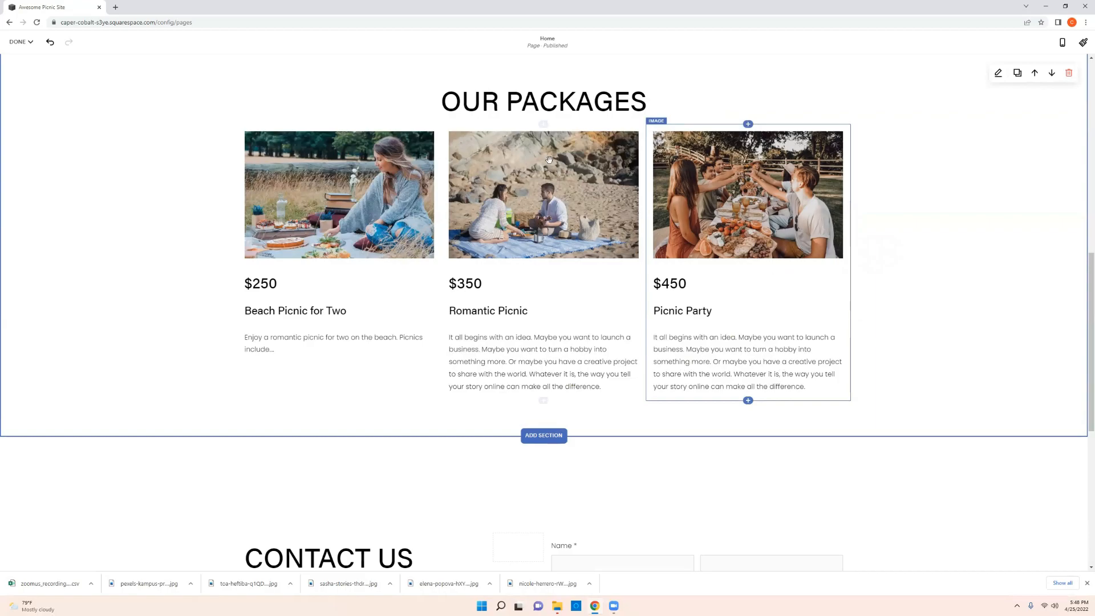
Review the packages and contact sections, and look through the Appointments layouts available for a new section below OUR PACKAGES
{"action": "scroll", "coordinate": [586, 198], "scroll_direction": "down", "scroll_amount": 5}
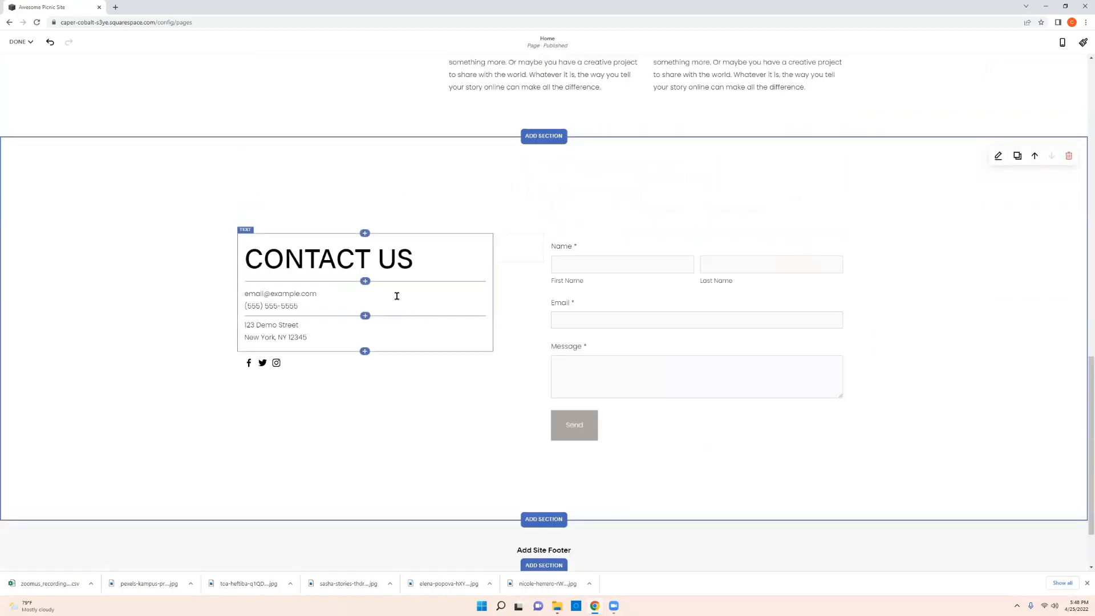
{"action": "scroll", "coordinate": [562, 320], "scroll_direction": "up", "scroll_amount": 4}
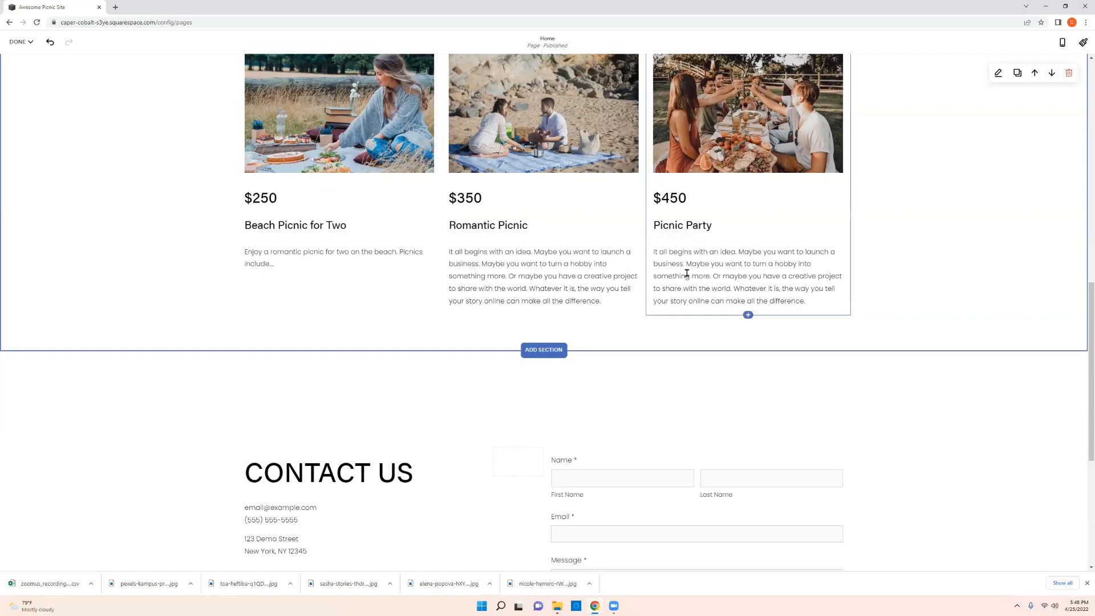
{"action": "scroll", "coordinate": [368, 421], "scroll_direction": "down", "scroll_amount": 1}
{"action": "scroll", "coordinate": [368, 421], "scroll_direction": "down", "scroll_amount": 3}
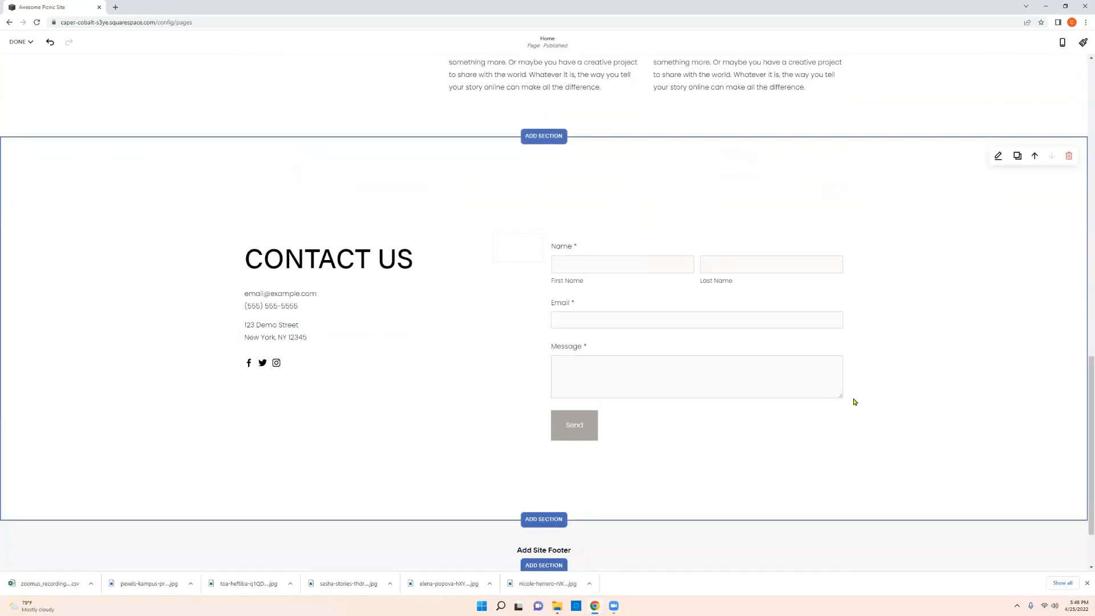
{"action": "scroll", "coordinate": [853, 401], "scroll_direction": "up", "scroll_amount": 7}
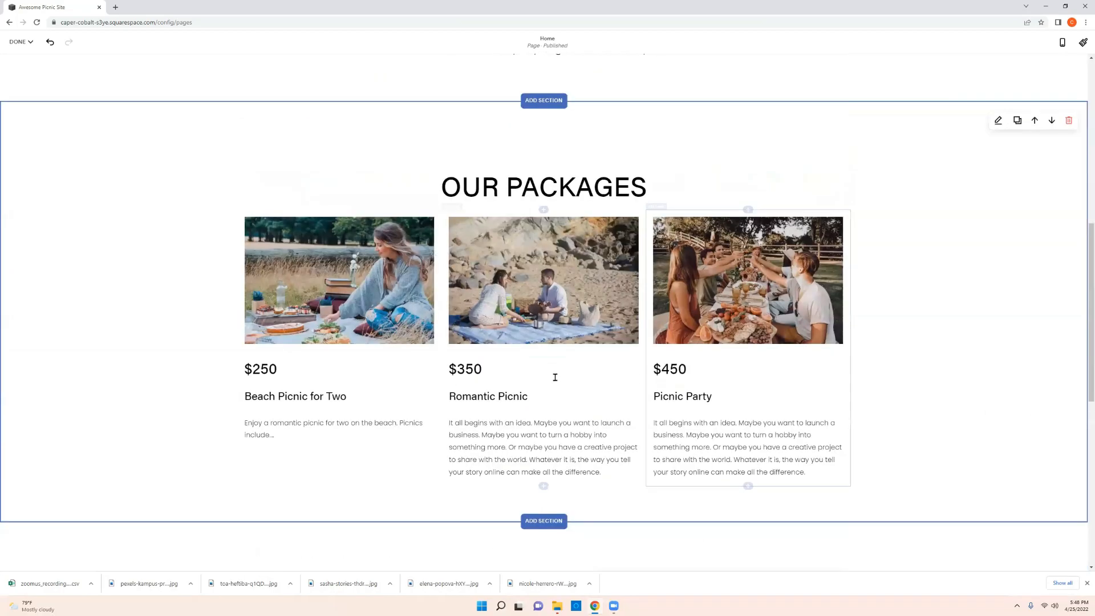
{"action": "left_click", "coordinate": [543, 521]}
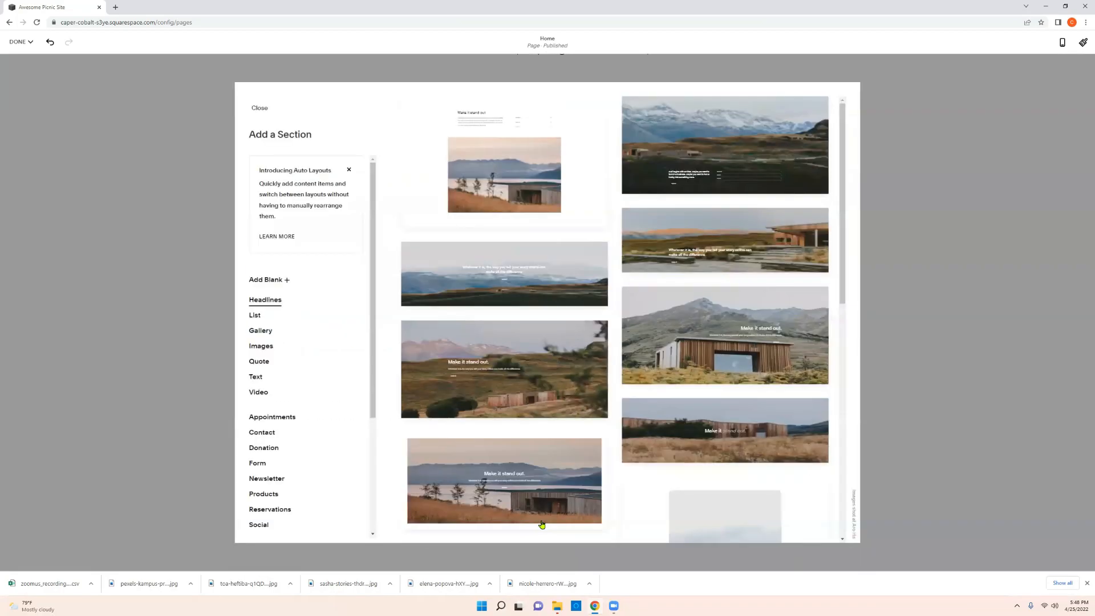
{"action": "scroll", "coordinate": [313, 410], "scroll_direction": "down", "scroll_amount": 2}
{"action": "scroll", "coordinate": [306, 462], "scroll_direction": "down", "scroll_amount": 2}
{"action": "left_click", "coordinate": [271, 254]}
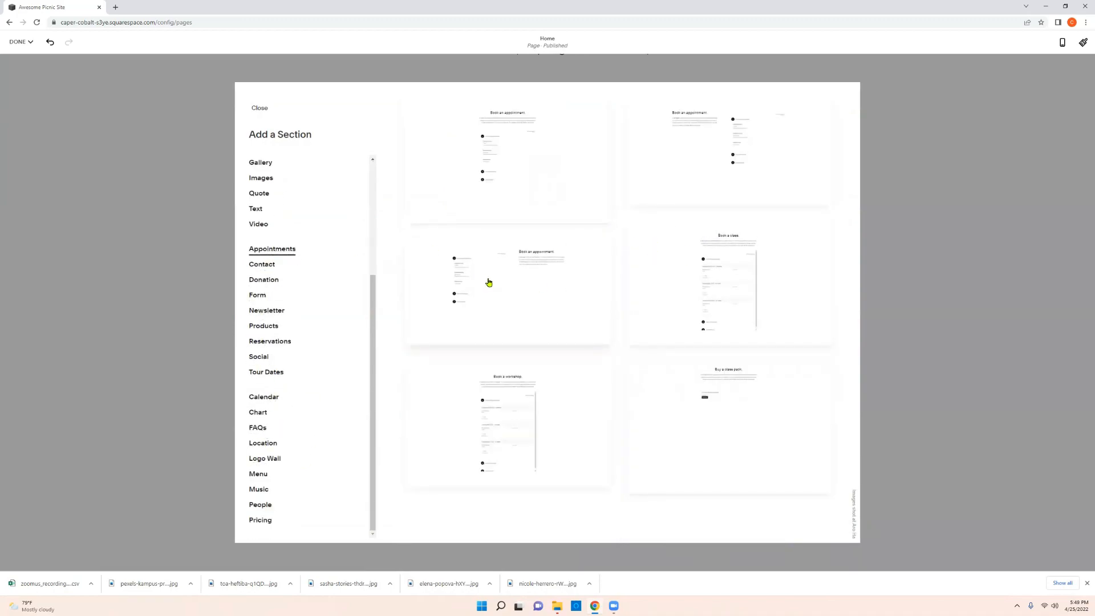
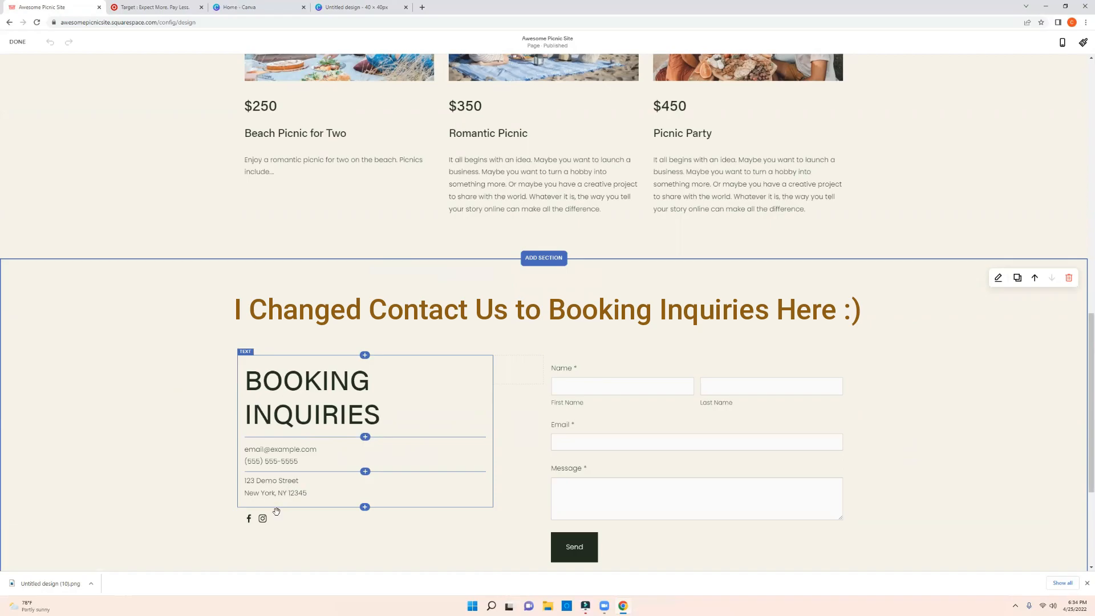
Replace the street address under BOOKING INQUIRIES with "Complete the form to get an estimate for a picnic."
{"action": "triple_click", "coordinate": [309, 491]}
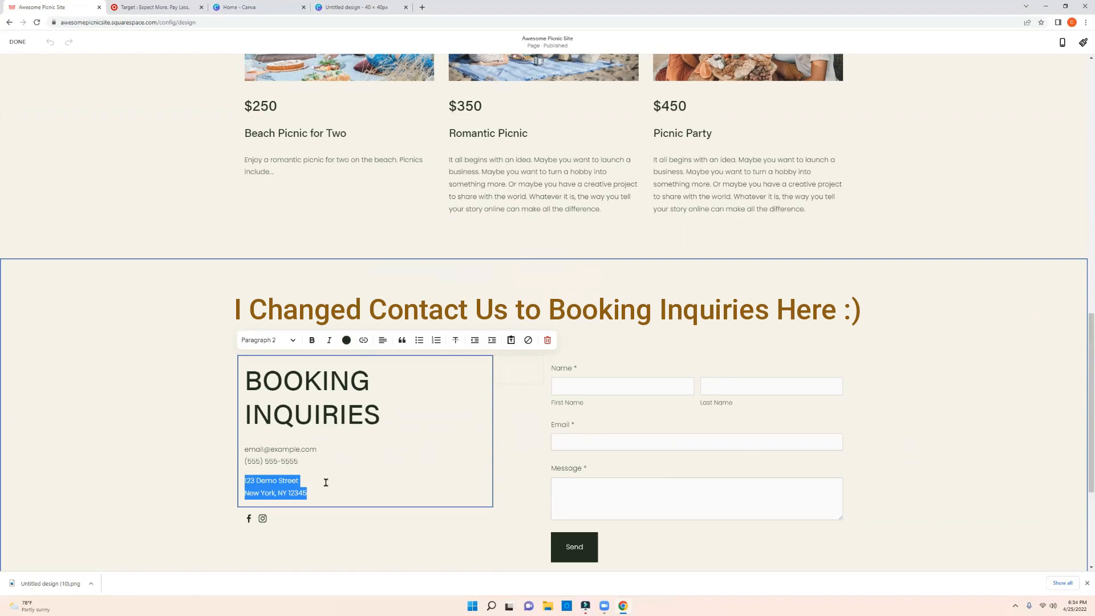
{"action": "key", "text": "BackSpace"}
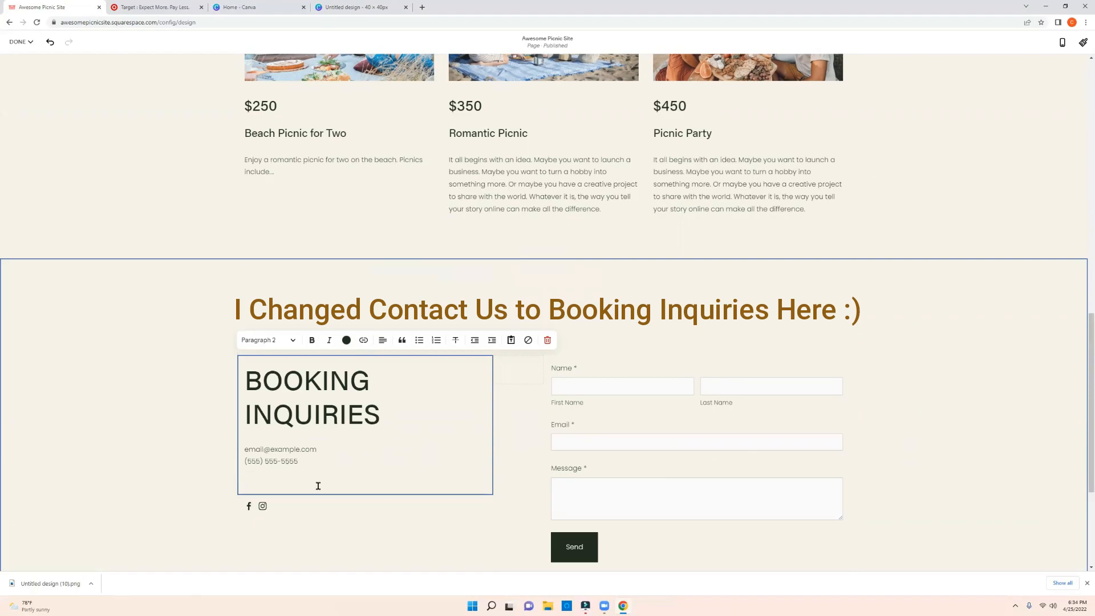
{"action": "type", "text": "Complete the"}
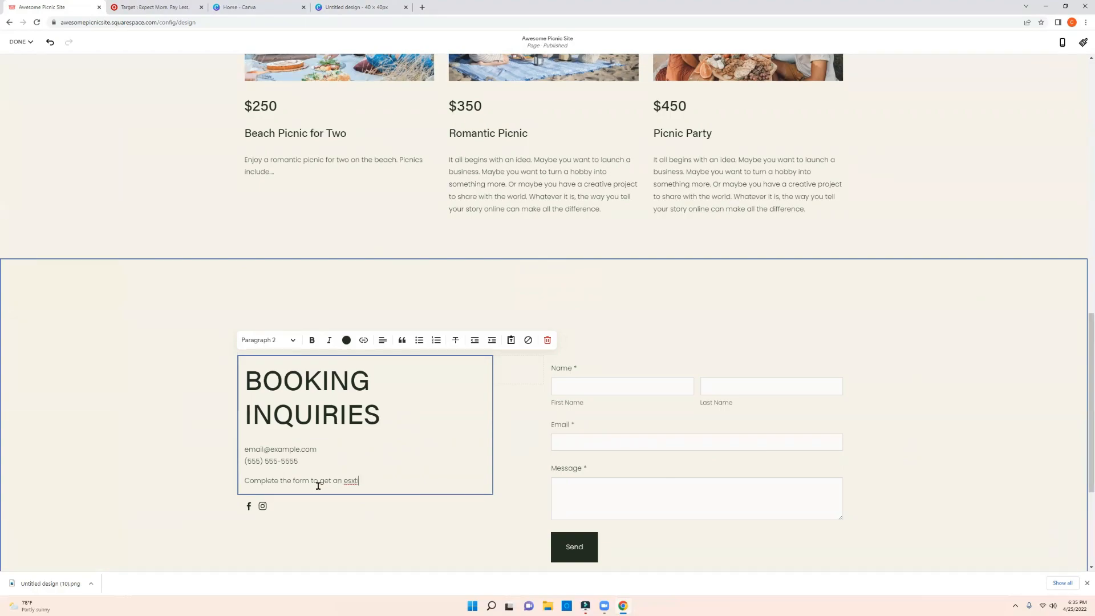
{"action": "type", "text": "form to get an estimate for a picnic."}
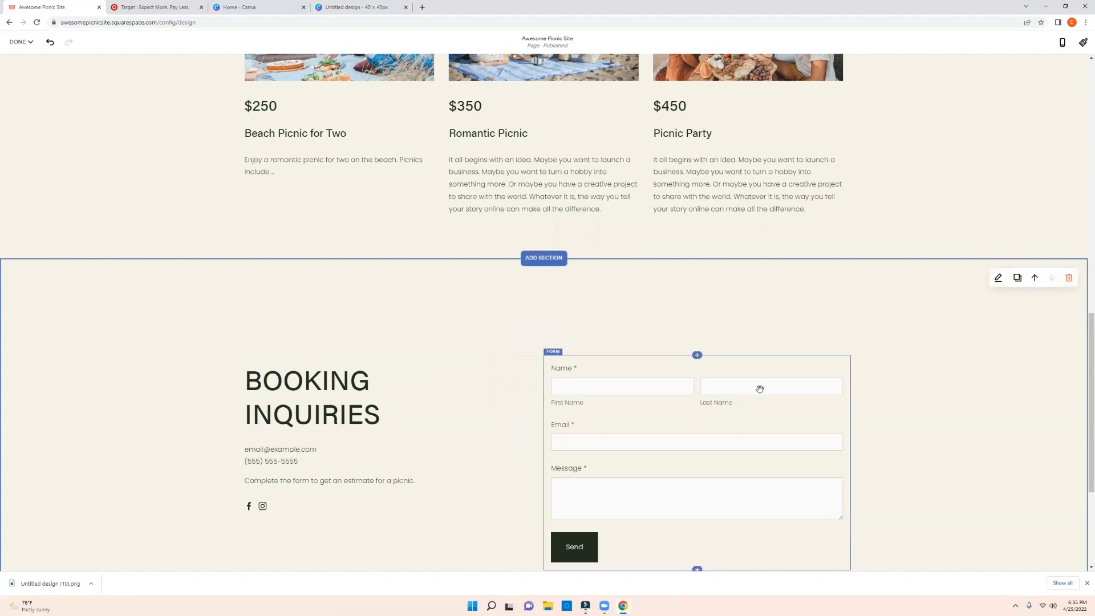
Check the booking form's Name field settings and relabel its Message field as "How Can We Help You?"
{"action": "left_click", "coordinate": [627, 389]}
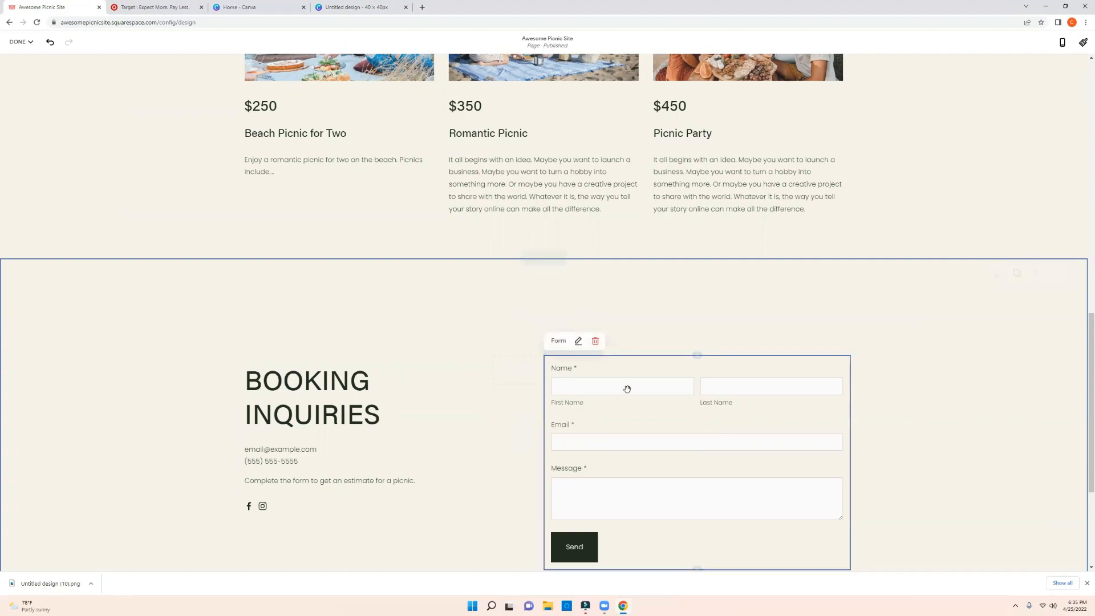
{"action": "left_click", "coordinate": [578, 341]}
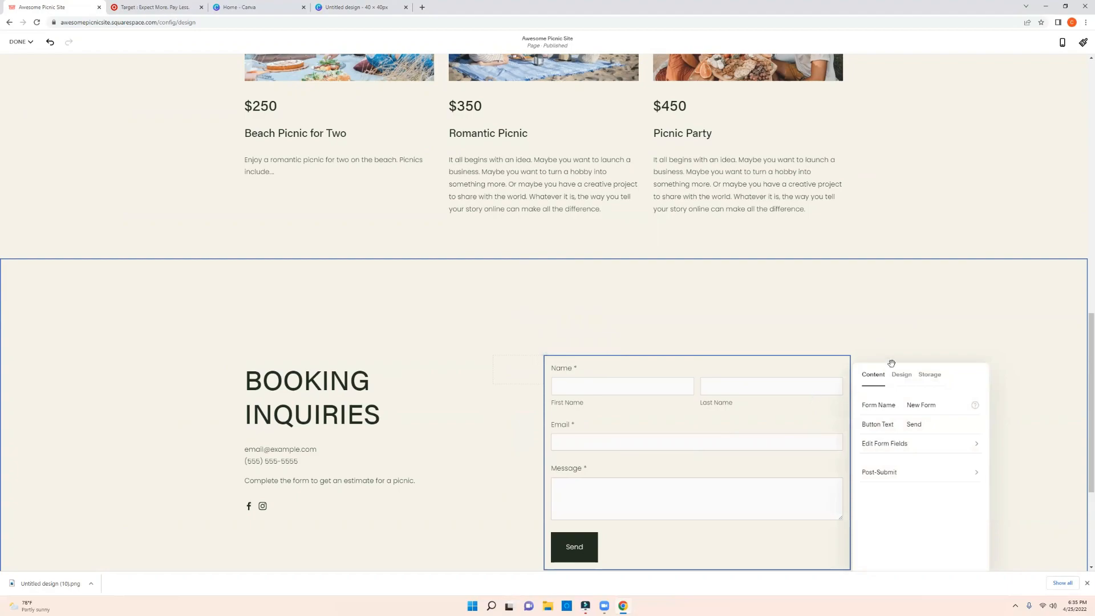
{"action": "left_click", "coordinate": [919, 450]}
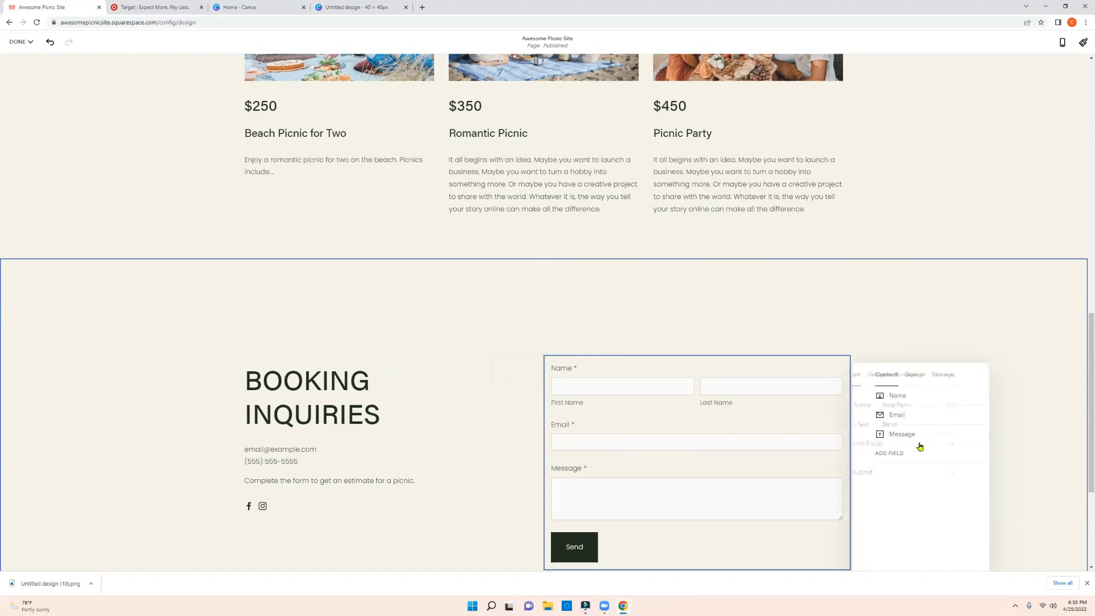
{"action": "left_click", "coordinate": [888, 397]}
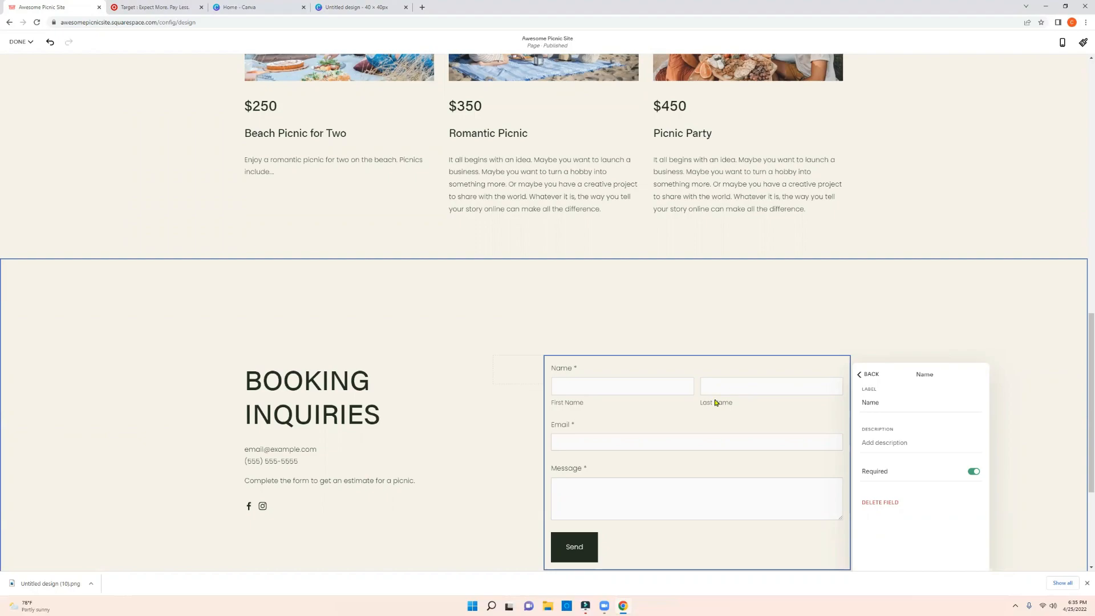
{"action": "left_click", "coordinate": [869, 375]}
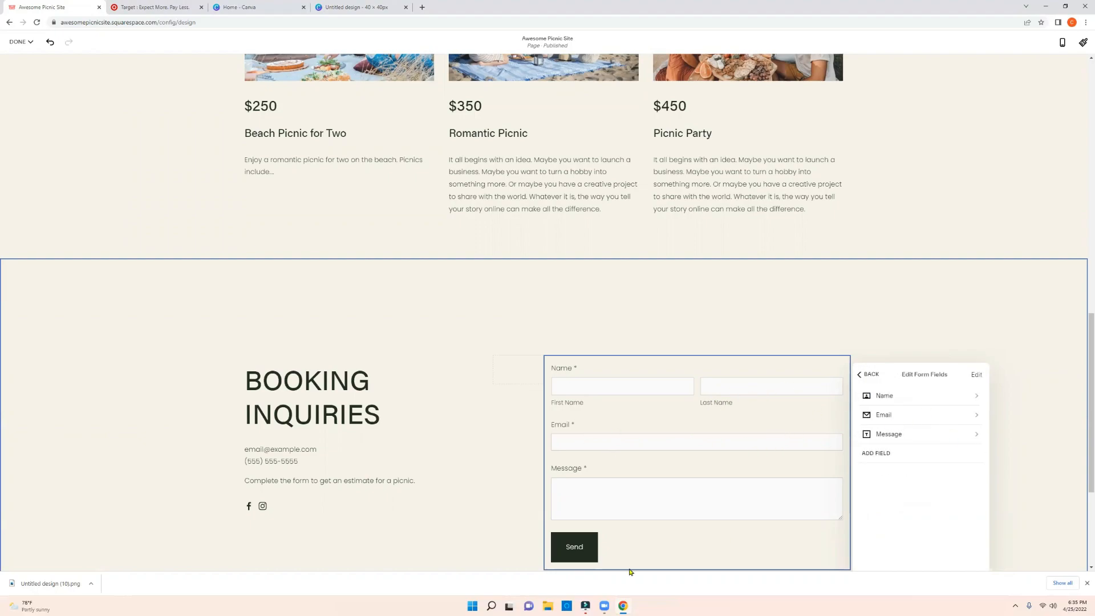
{"action": "left_click", "coordinate": [899, 434]}
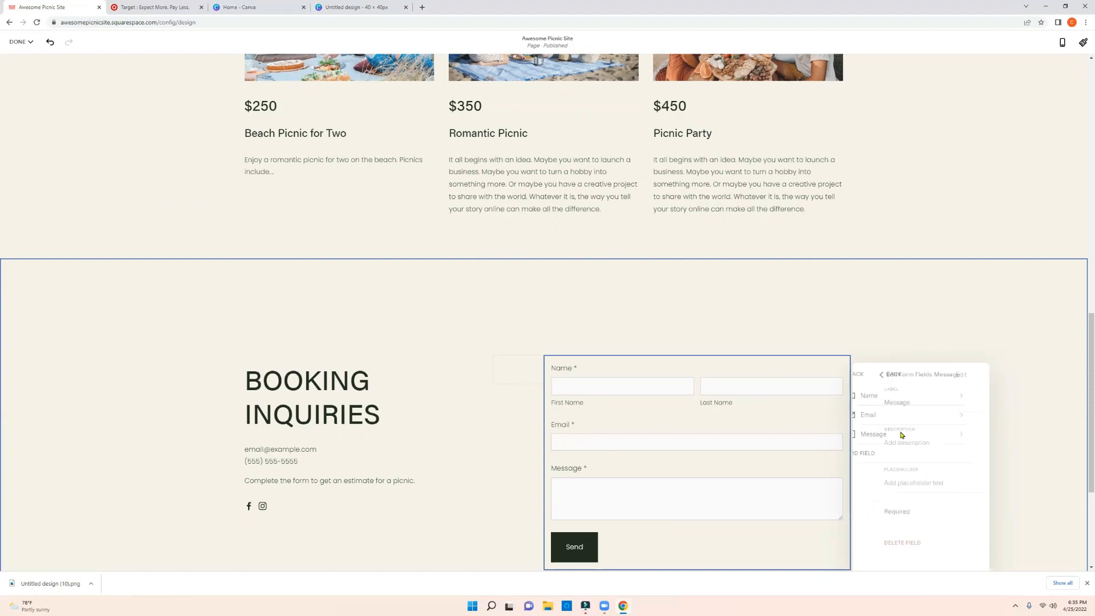
{"action": "double_click", "coordinate": [897, 403]}
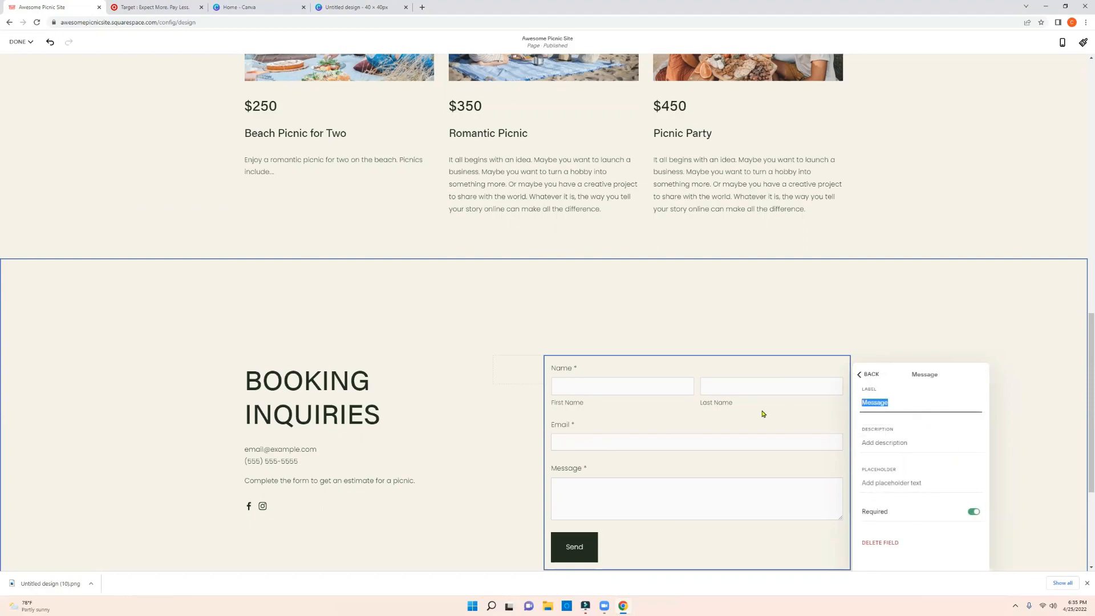
{"action": "type", "text": "How Can We Help You?"}
{"action": "left_click", "coordinate": [905, 483]}
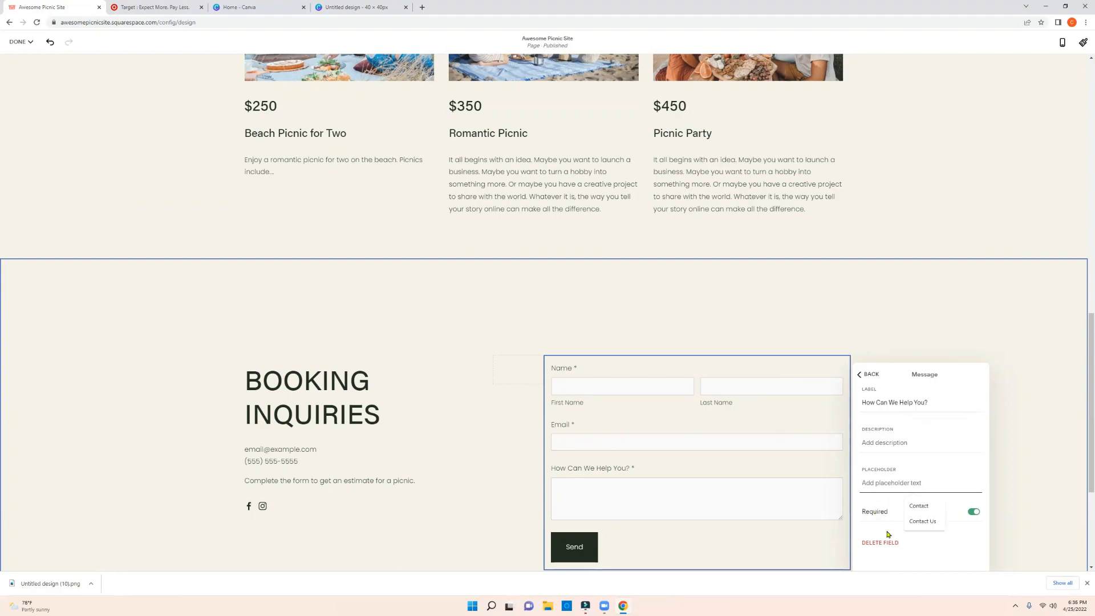
{"action": "left_click", "coordinate": [906, 442]}
{"action": "left_click", "coordinate": [866, 374]}
Add a required Date field to the booking form, labelled "What date would you like to book?"
{"action": "left_click", "coordinate": [872, 455]}
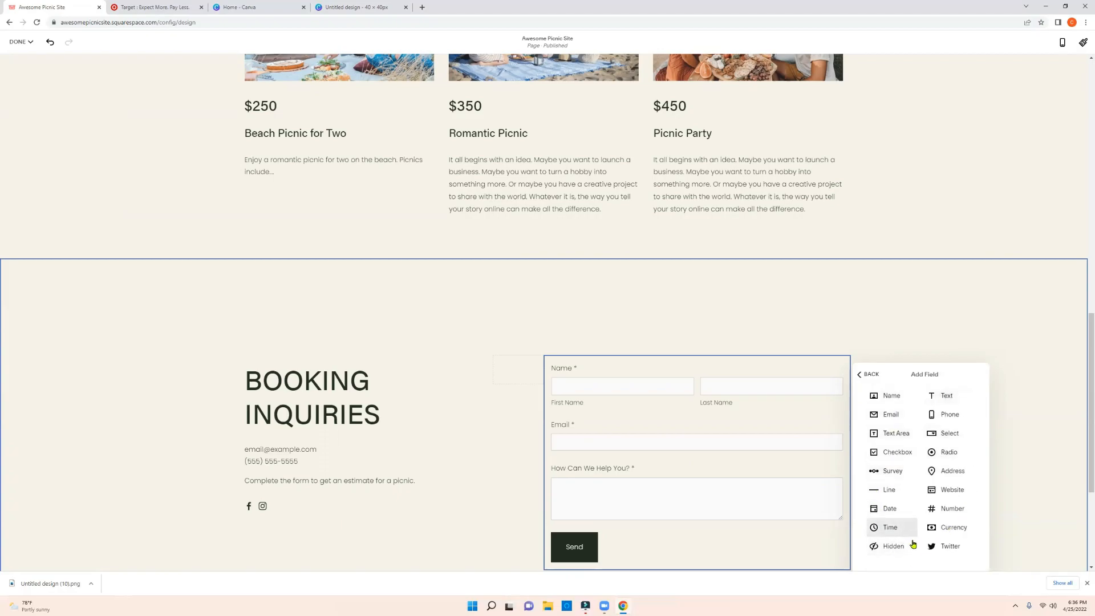
{"action": "left_click", "coordinate": [899, 513]}
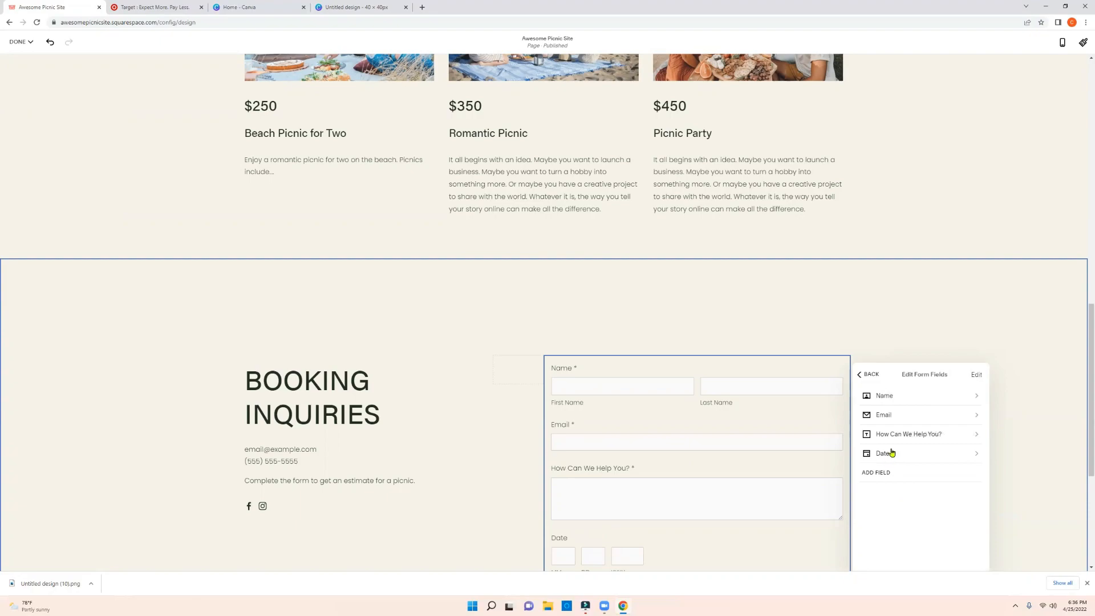
{"action": "left_click", "coordinate": [890, 448]}
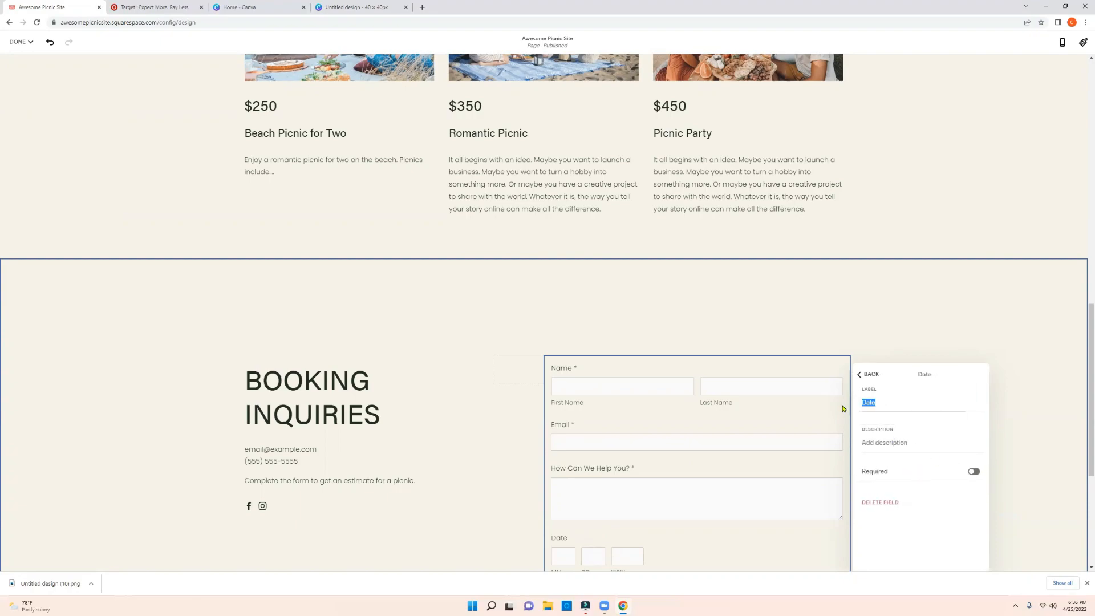
{"action": "type", "text": "Whe"}
{"action": "type", "text": "t date would you like to book?"}
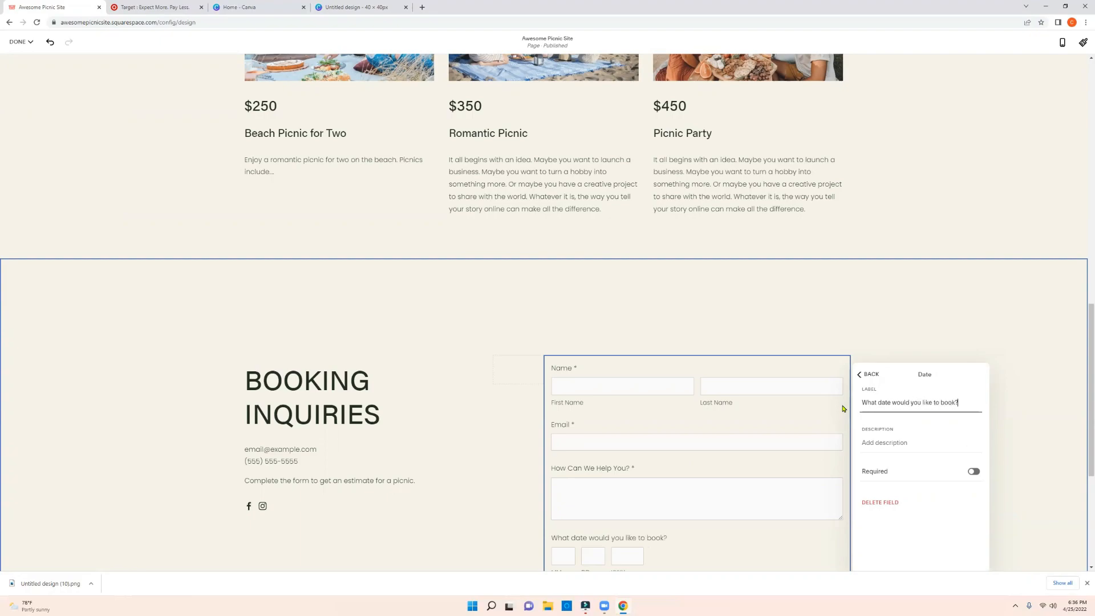
{"action": "scroll", "coordinate": [838, 404], "scroll_direction": "down", "scroll_amount": 2}
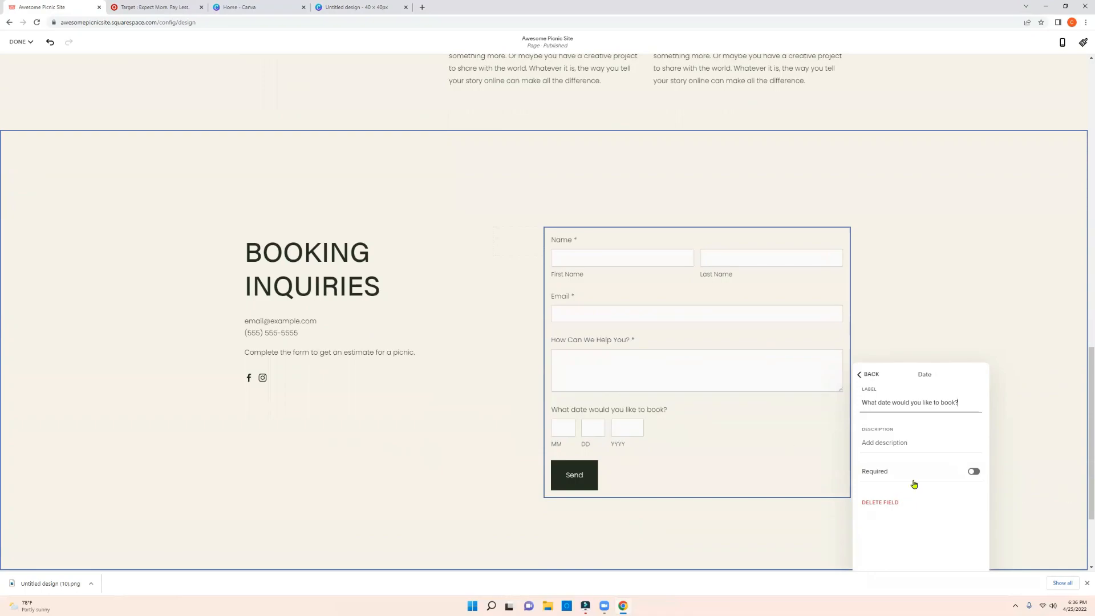
{"action": "left_click", "coordinate": [974, 472]}
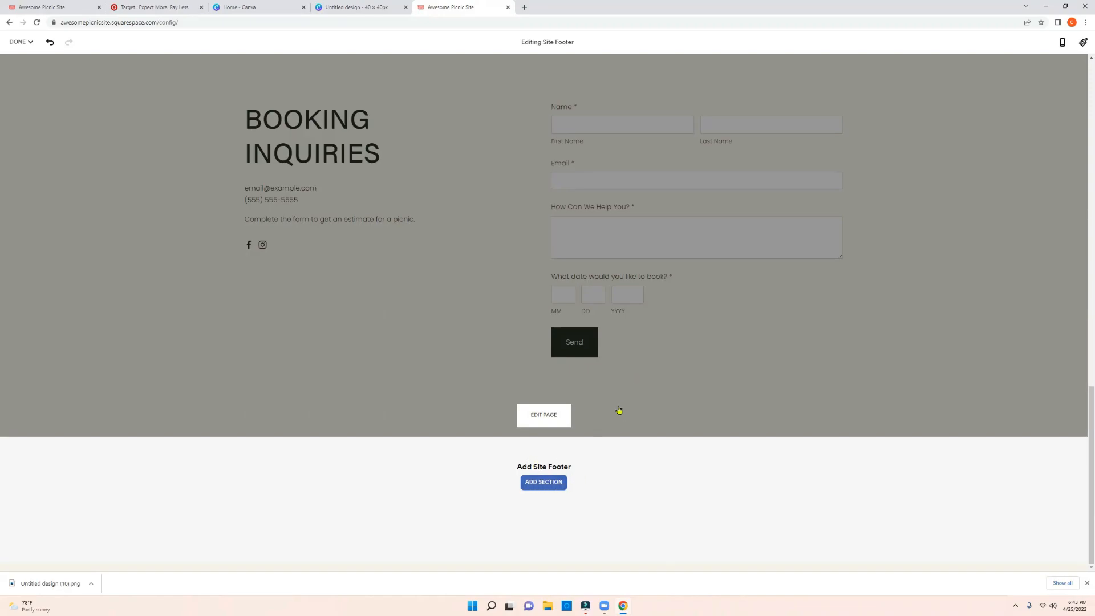
Add a footer section with contact details, a centred title and social links, and set its title to "Awesome Picnic Site"
{"action": "left_click", "coordinate": [549, 488]}
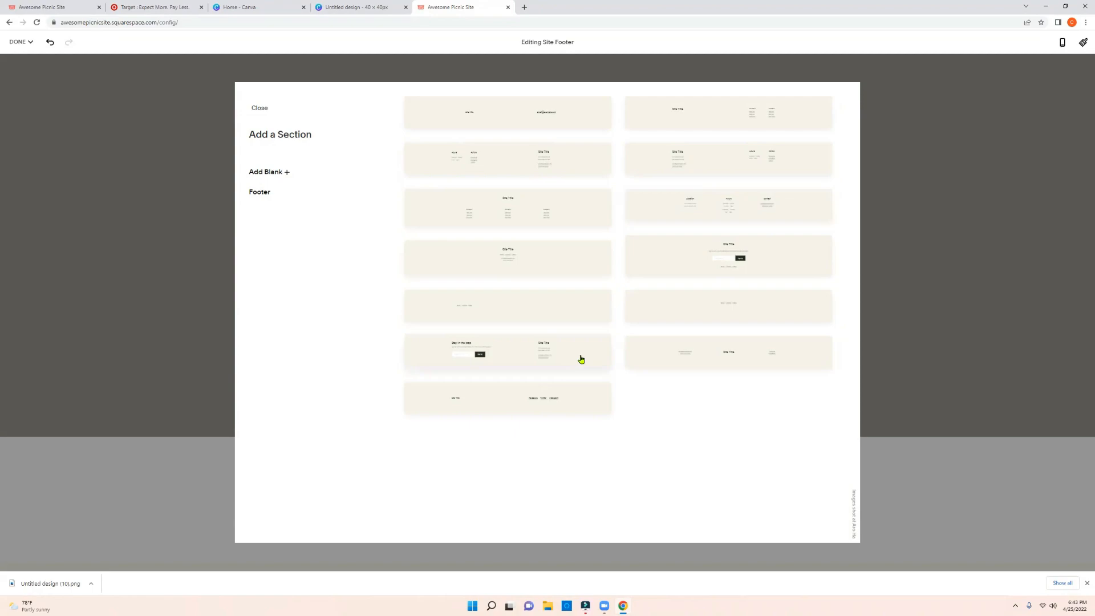
{"action": "left_click", "coordinate": [733, 355]}
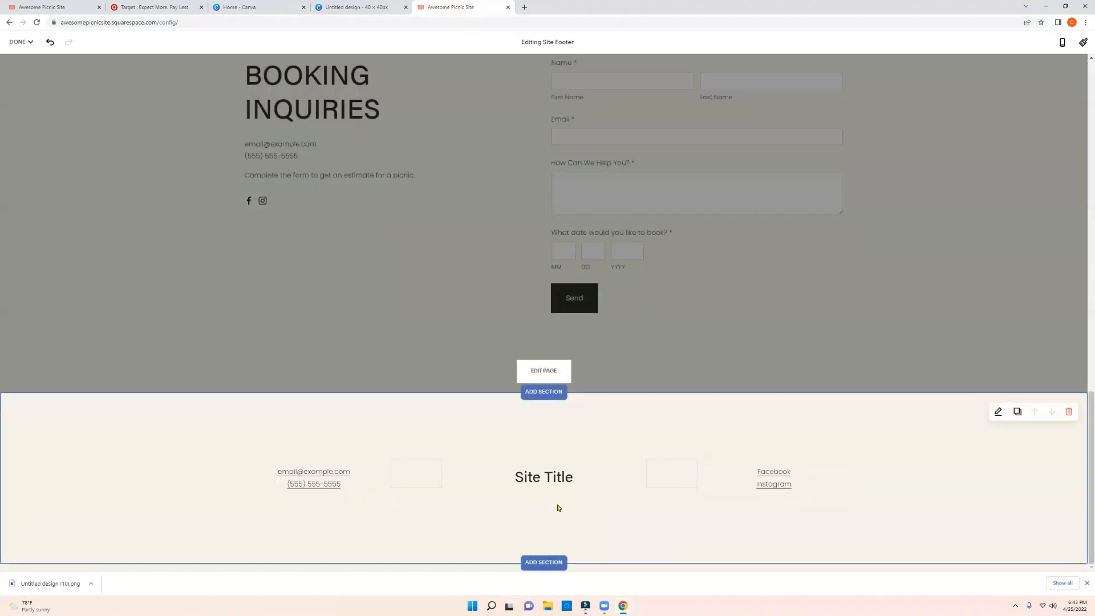
{"action": "left_click_drag", "start_coordinate": [557, 486], "coordinate": [497, 482]}
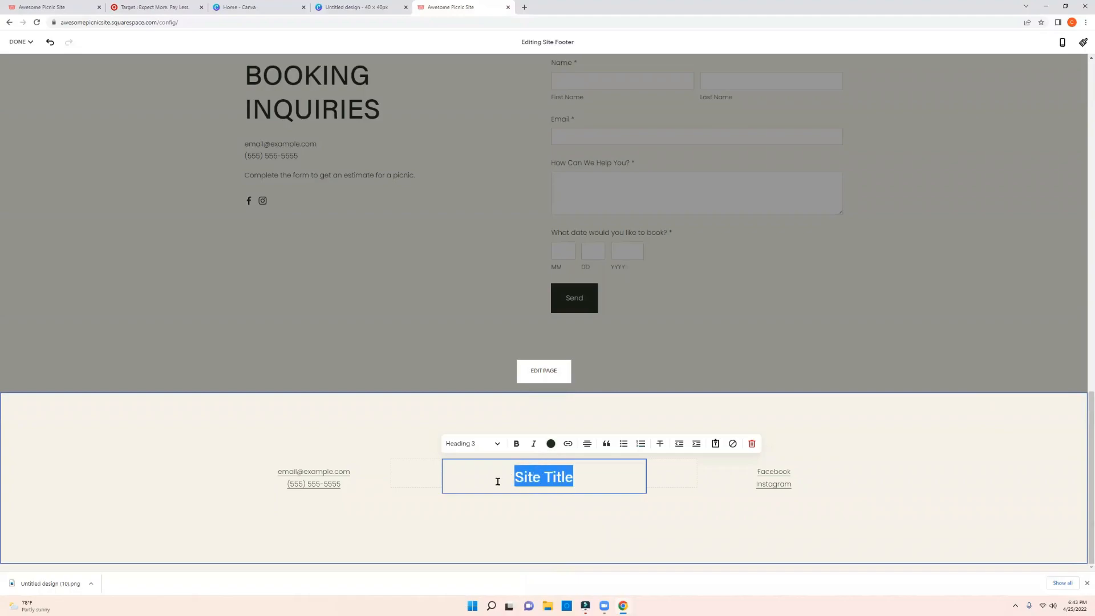
{"action": "type", "text": "Awes"}
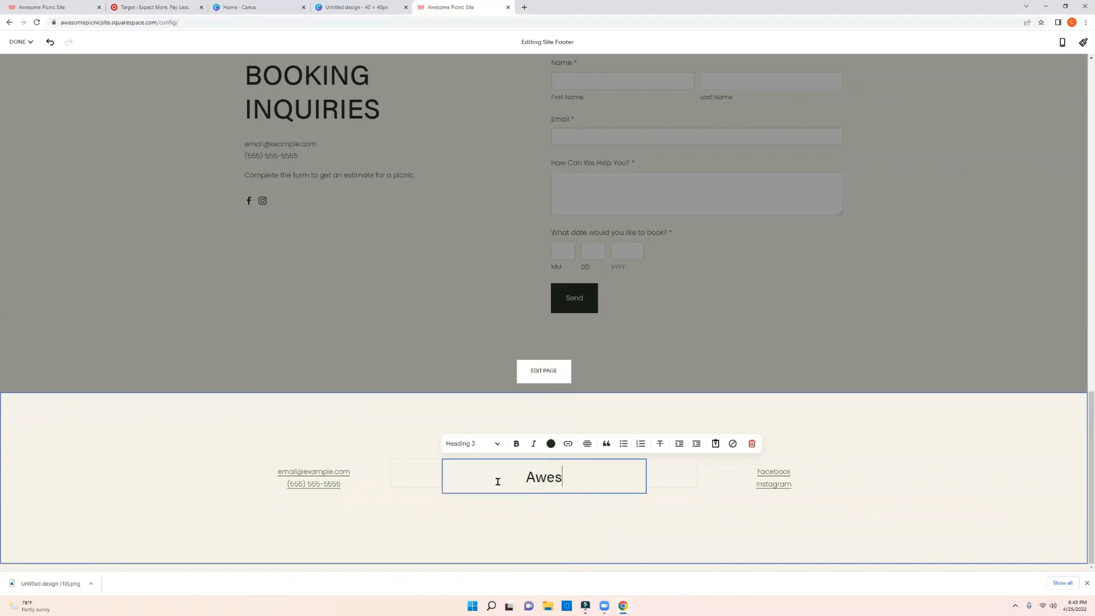
{"action": "type", "text": "ome Picnic Site"}
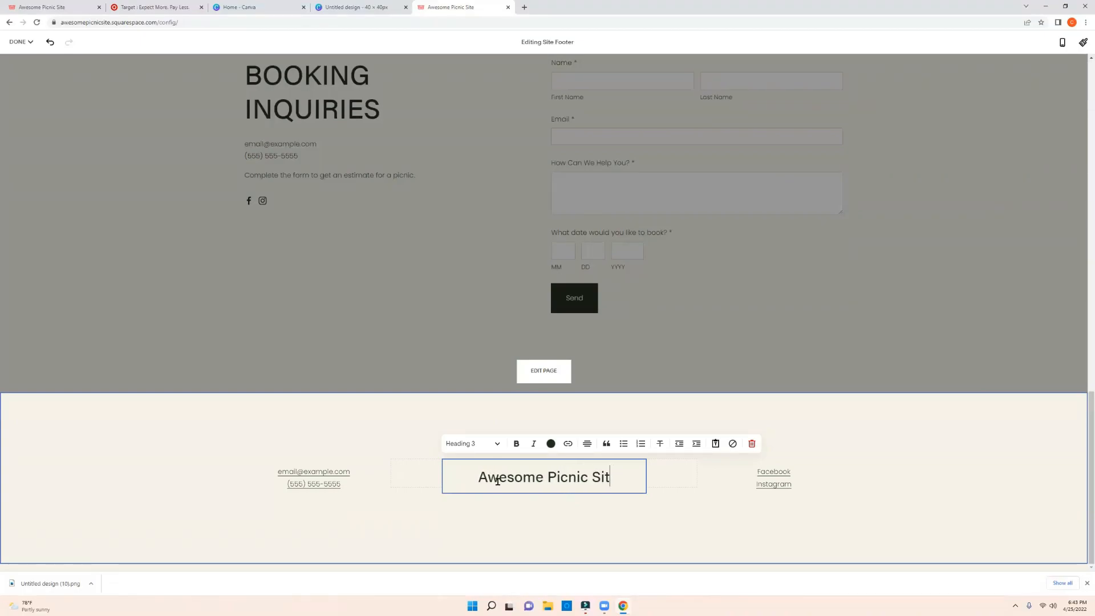
{"action": "left_click", "coordinate": [795, 512]}
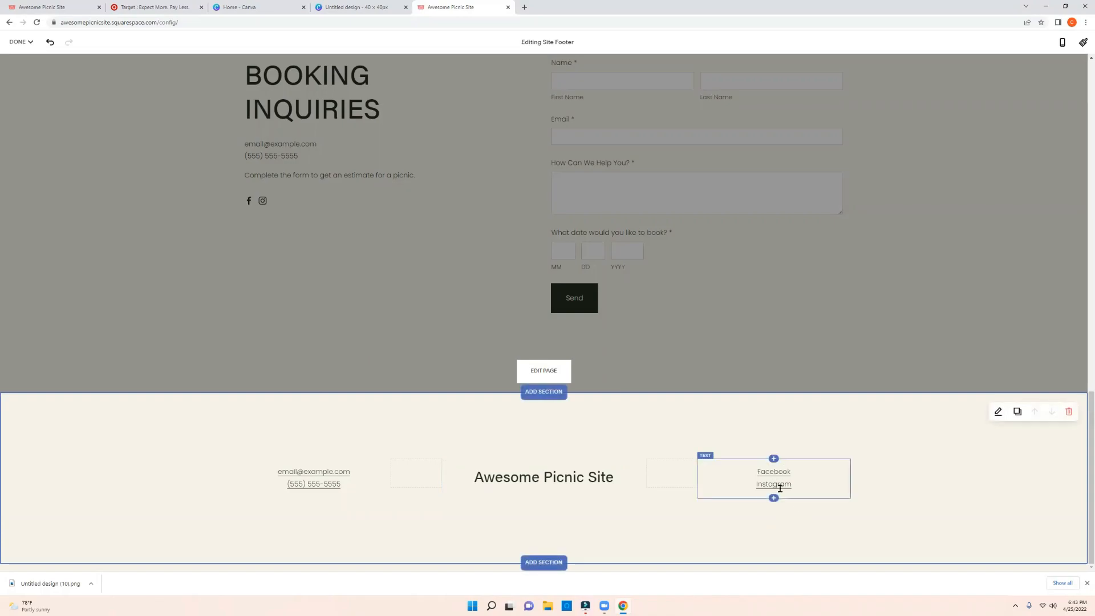
Inspect the footer's social links text and its contact details text
{"action": "left_click", "coordinate": [746, 480]}
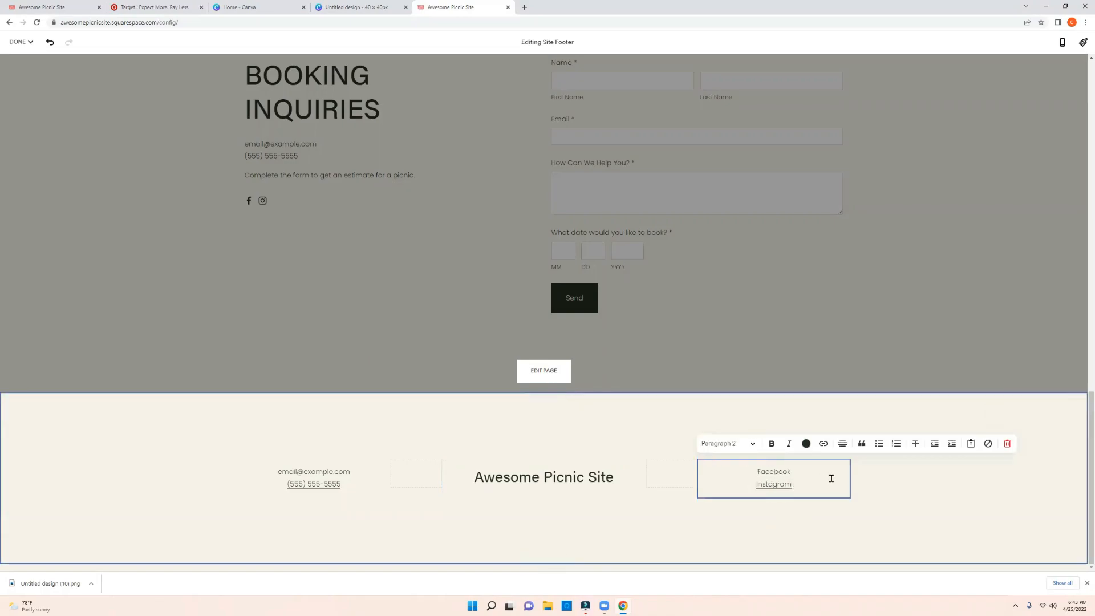
{"action": "left_click", "coordinate": [902, 521]}
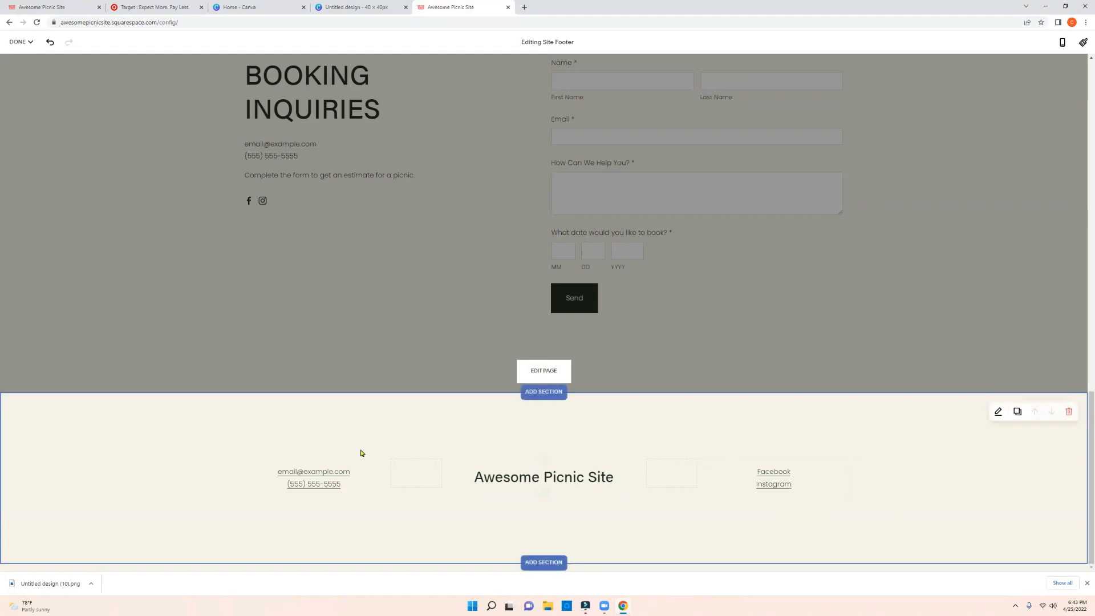
{"action": "left_click", "coordinate": [348, 483]}
{"action": "left_click", "coordinate": [278, 475]}
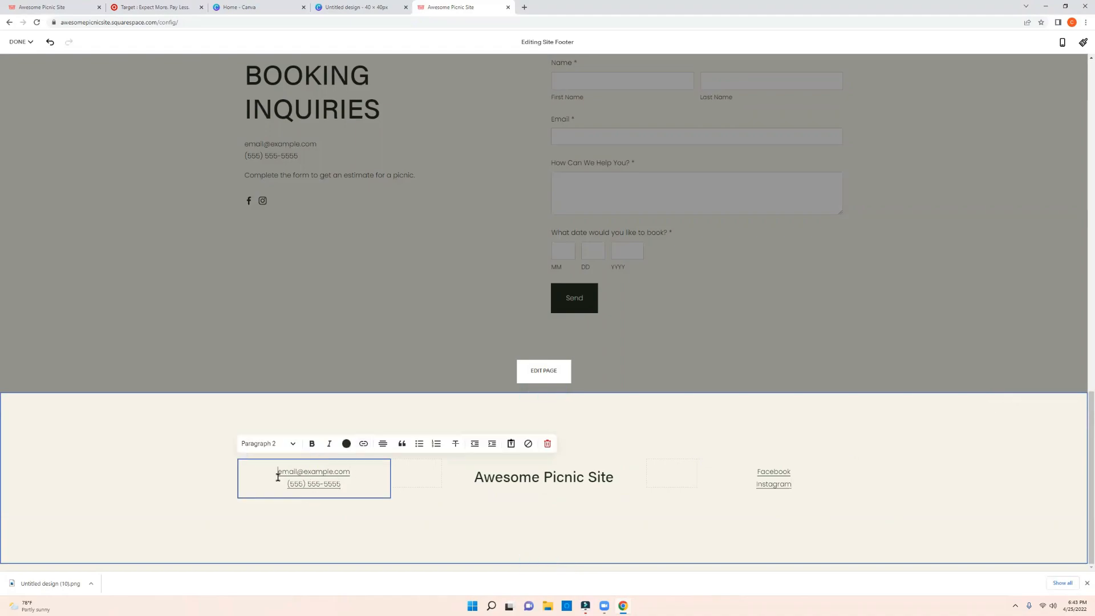
{"action": "left_click", "coordinate": [350, 470], "text": "shift"}
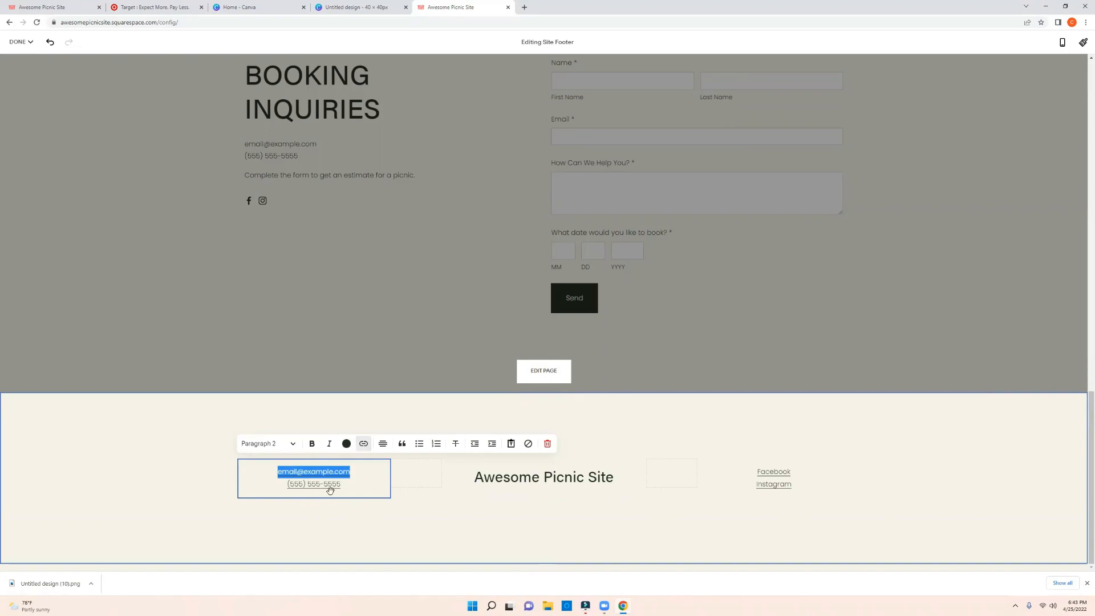
{"action": "left_click", "coordinate": [331, 534]}
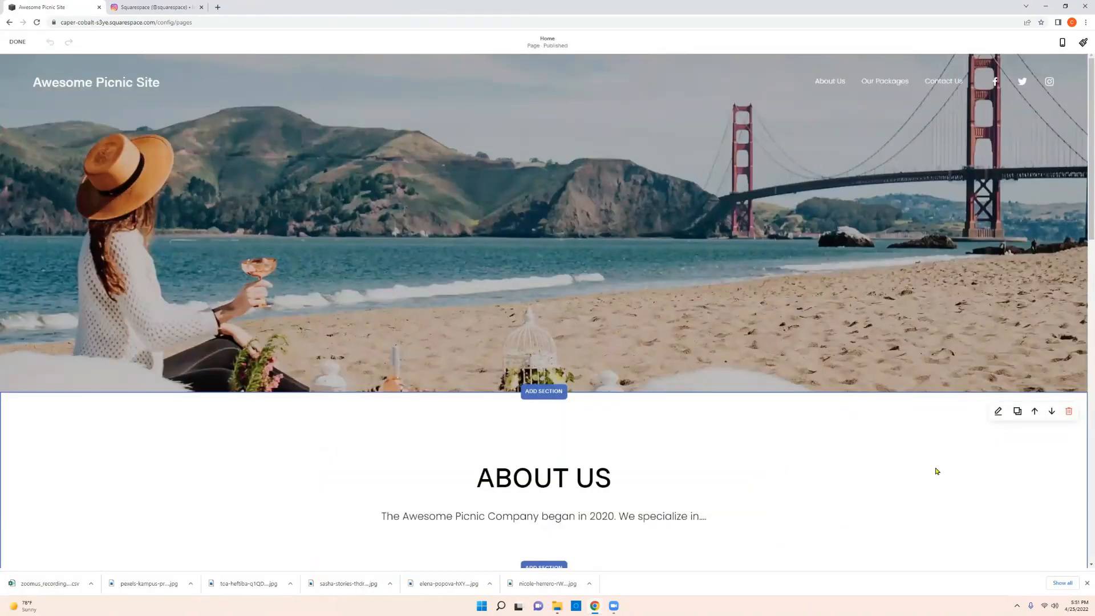
Open the site-wide font styles and browse the available sans-serif font packs
{"action": "left_click", "coordinate": [1082, 46]}
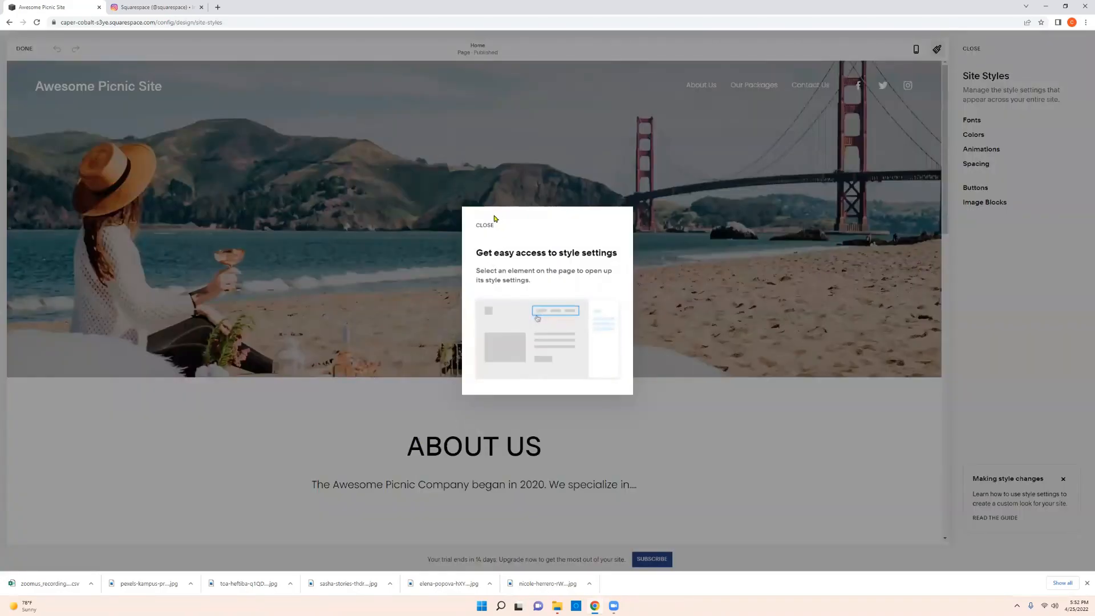
{"action": "left_click", "coordinate": [485, 227]}
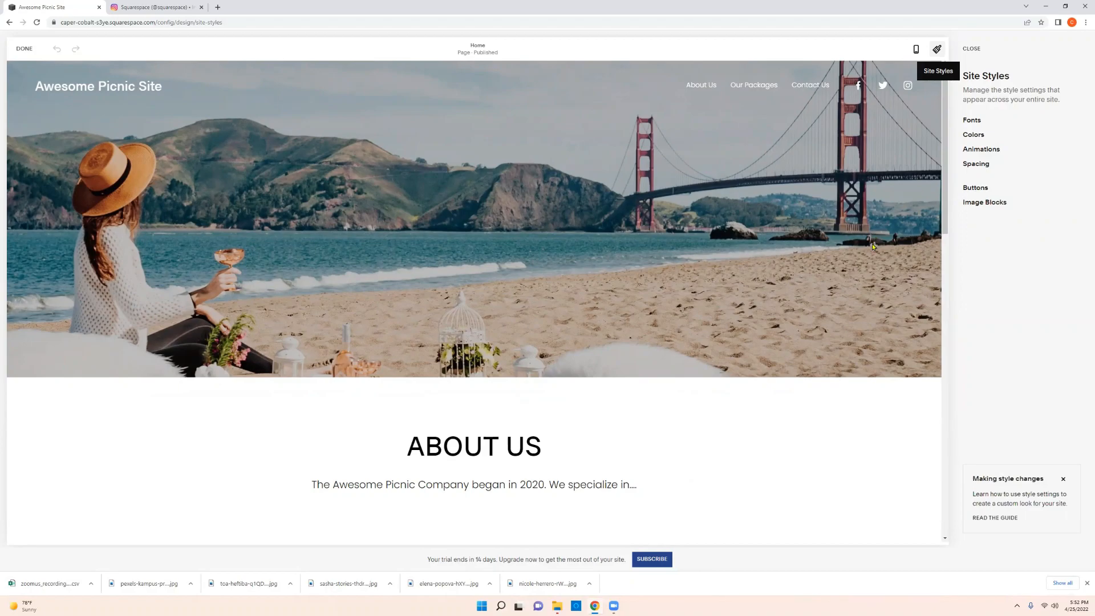
{"action": "left_click", "coordinate": [981, 190]}
{"action": "left_click", "coordinate": [962, 50]}
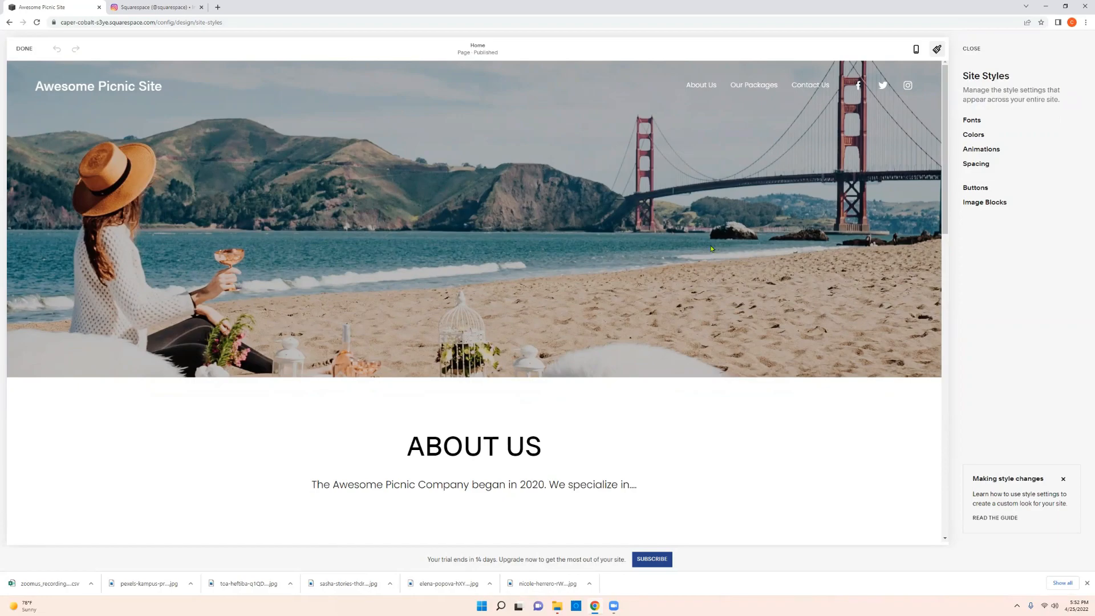
{"action": "left_click", "coordinate": [982, 119]}
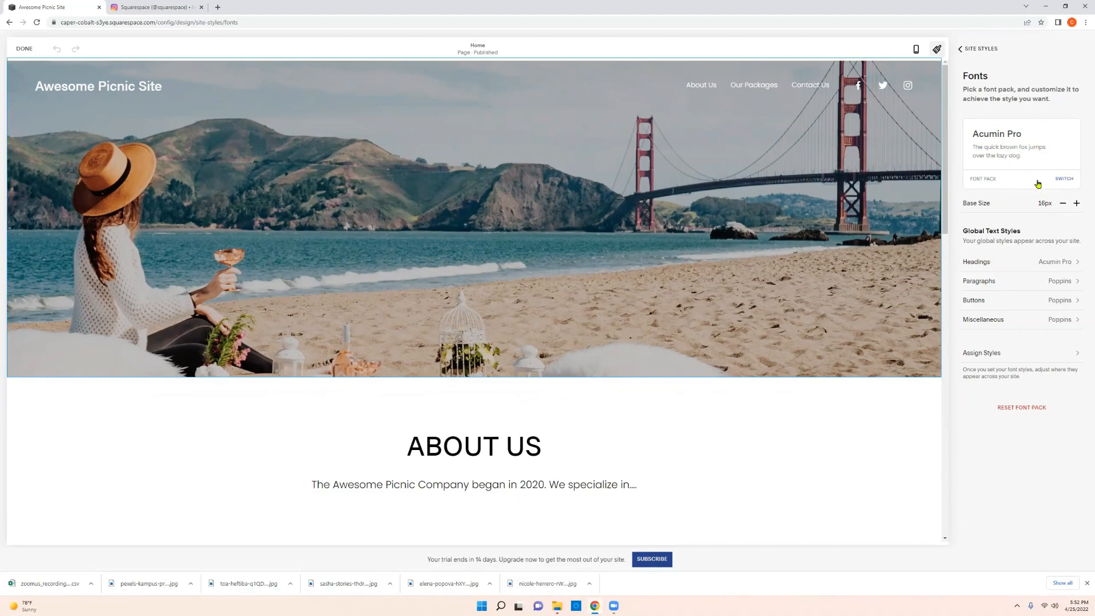
{"action": "left_click", "coordinate": [1064, 180]}
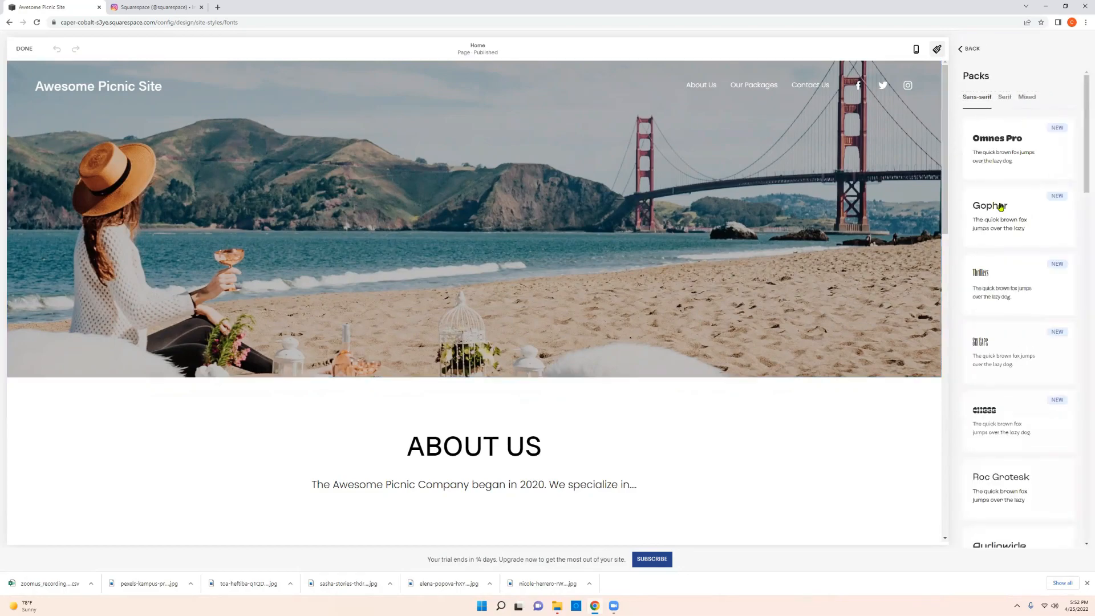
{"action": "scroll", "coordinate": [1003, 274], "scroll_direction": "down", "scroll_amount": 1}
{"action": "scroll", "coordinate": [1007, 303], "scroll_direction": "down", "scroll_amount": 5}
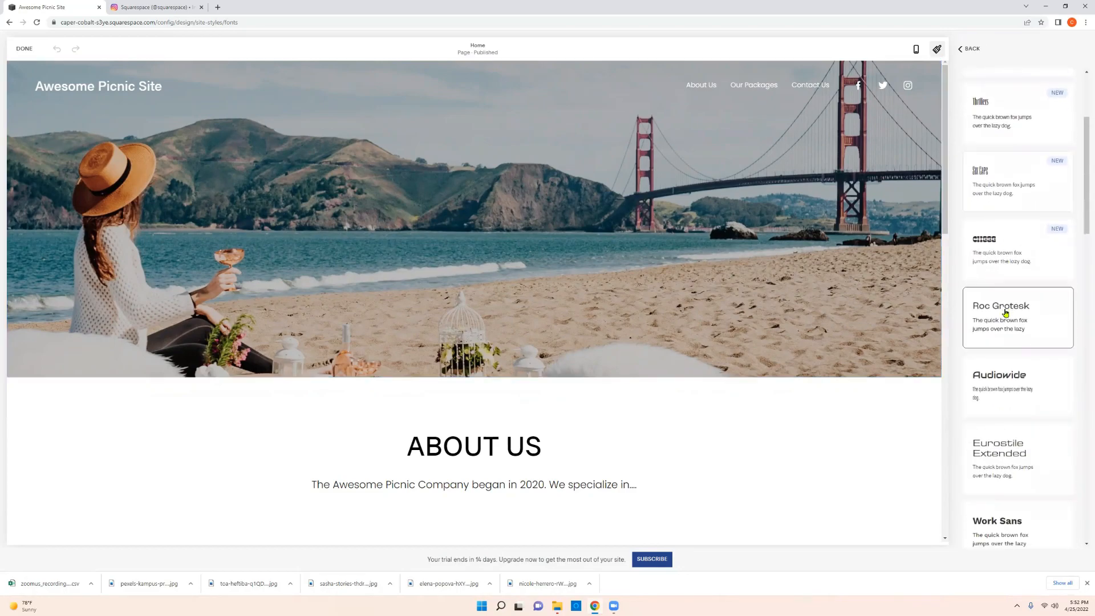
{"action": "scroll", "coordinate": [1005, 313], "scroll_direction": "down", "scroll_amount": 6}
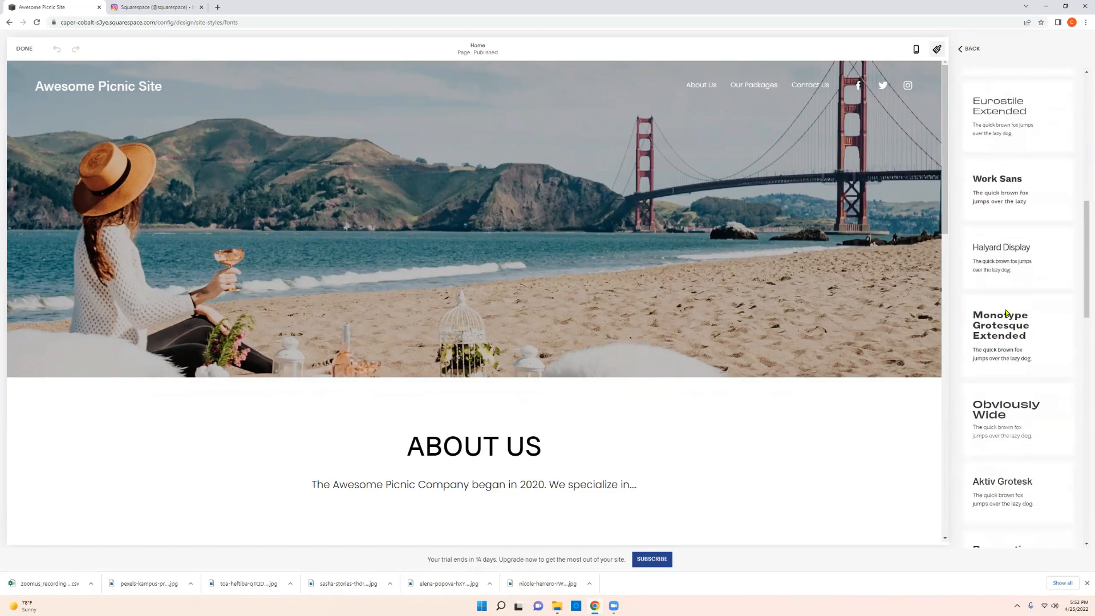
{"action": "scroll", "coordinate": [1005, 312], "scroll_direction": "down", "scroll_amount": 2}
{"action": "scroll", "coordinate": [1015, 385], "scroll_direction": "down", "scroll_amount": 4}
{"action": "scroll", "coordinate": [1016, 382], "scroll_direction": "down", "scroll_amount": 2}
{"action": "scroll", "coordinate": [1004, 359], "scroll_direction": "up", "scroll_amount": 2}
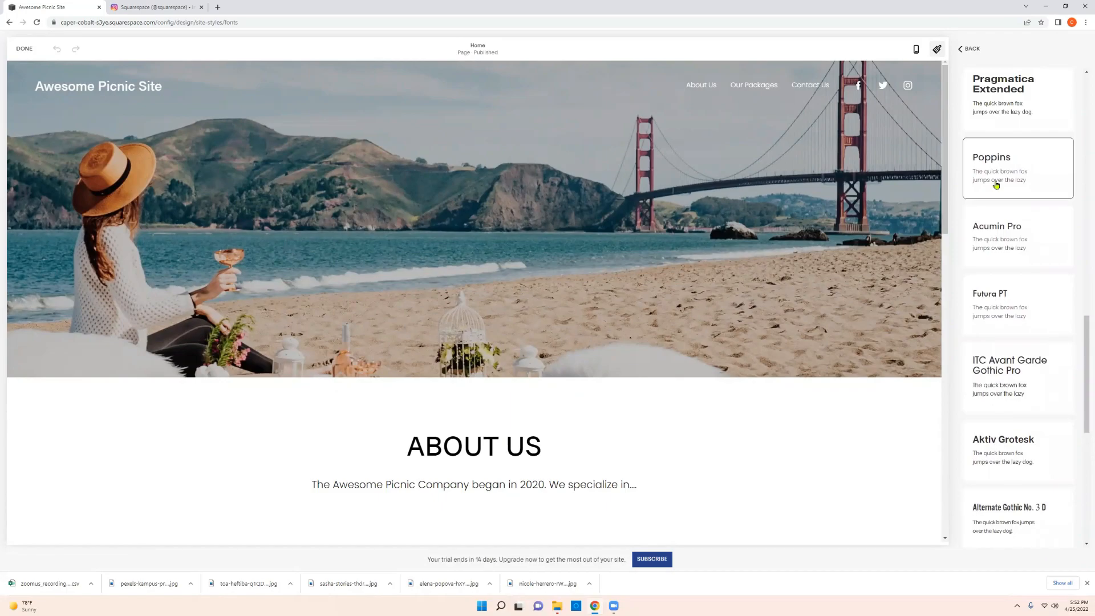
Try the Poppins and Aktiv Grotesk font packs on the Home page, and return to the Acumin Pro pack
{"action": "left_click", "coordinate": [996, 184]}
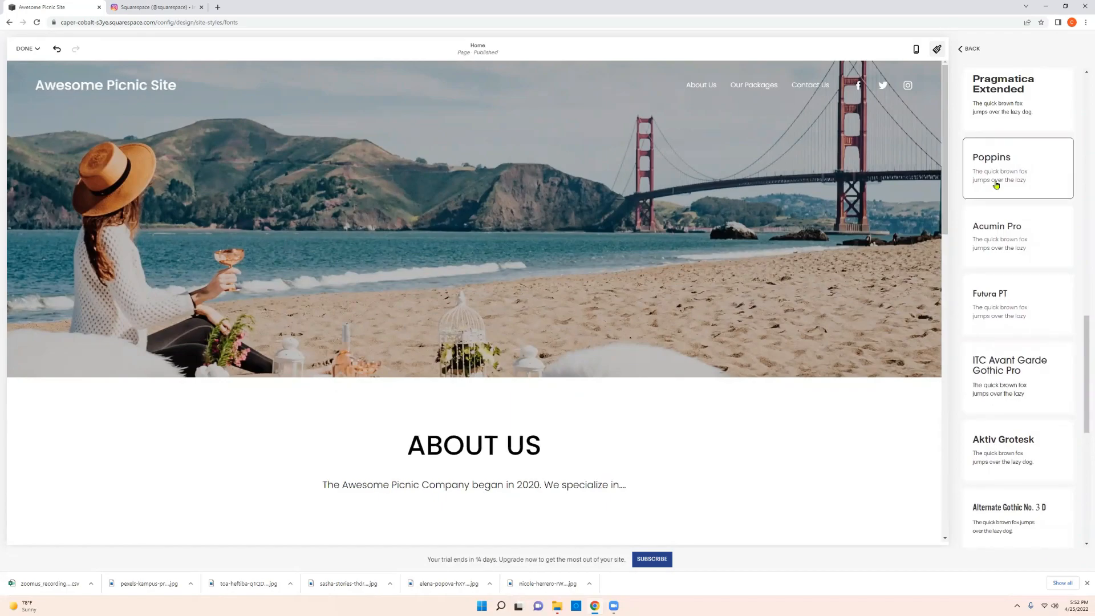
{"action": "left_click", "coordinate": [983, 237]}
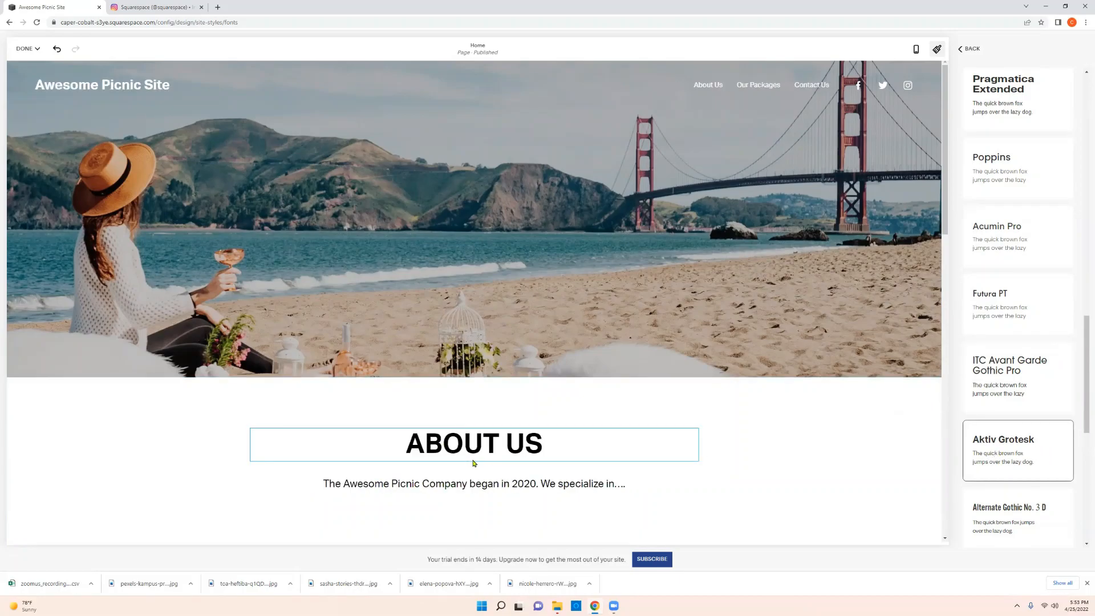
{"action": "left_click", "coordinate": [998, 166]}
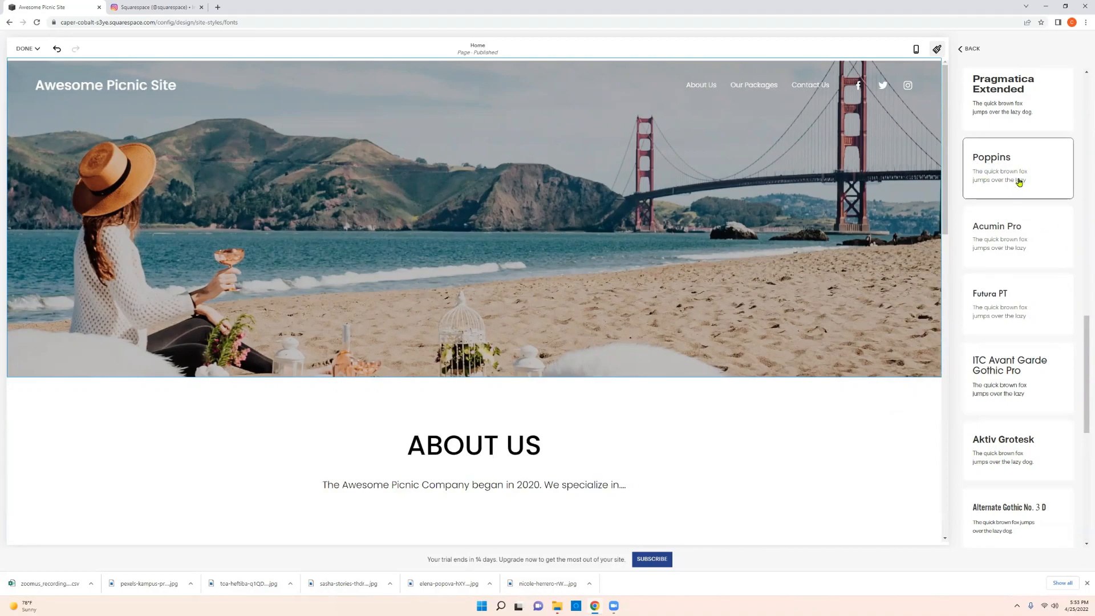
{"action": "scroll", "coordinate": [601, 428], "scroll_direction": "down", "scroll_amount": 3}
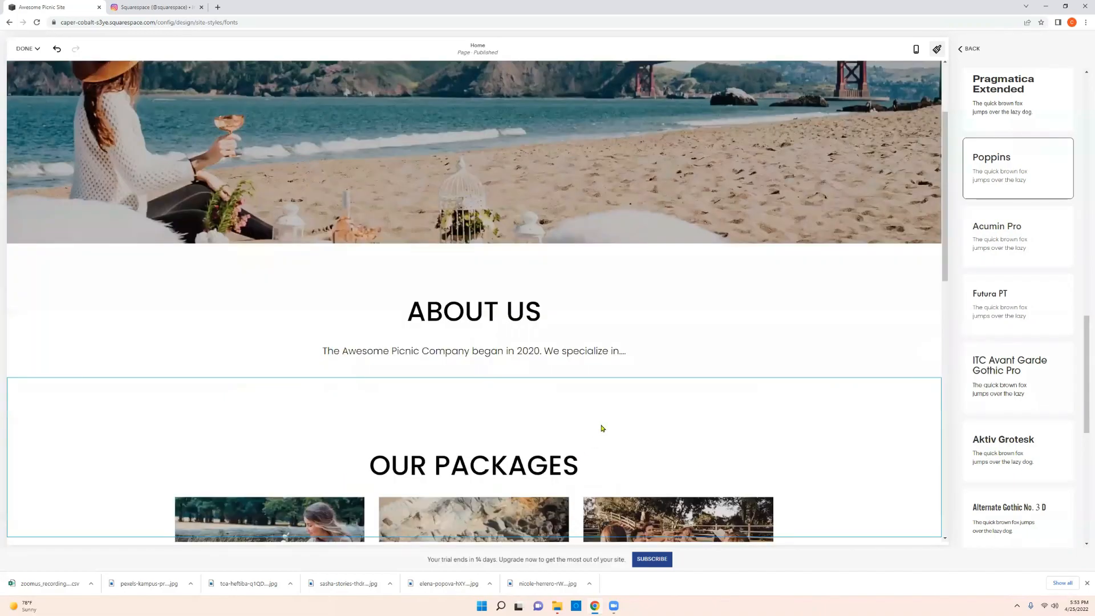
{"action": "scroll", "coordinate": [622, 420], "scroll_direction": "down", "scroll_amount": 7}
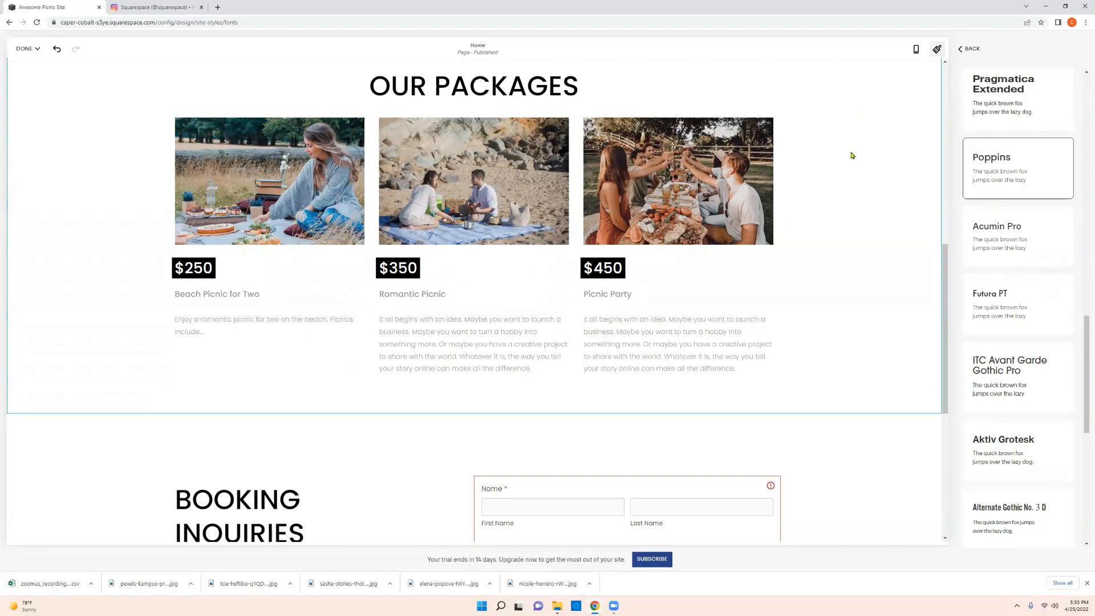
{"action": "left_click", "coordinate": [996, 259]}
{"action": "left_click", "coordinate": [969, 51]}
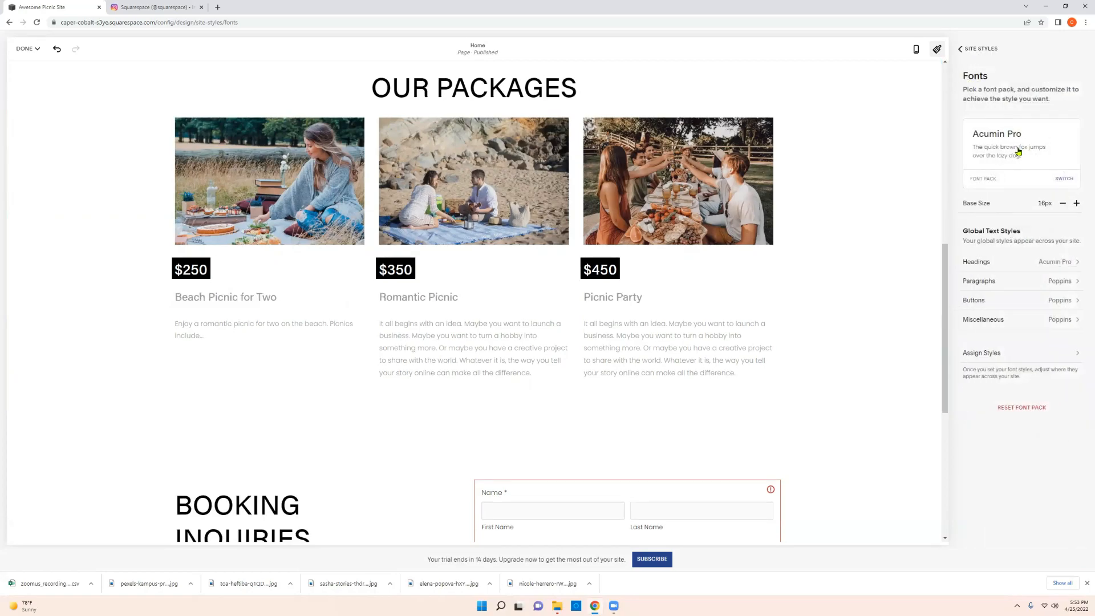
Apply the beige, yellow and sage green preset with accent #EBFC72 to the site's colour palette and review the page
{"action": "left_click", "coordinate": [969, 48]}
{"action": "left_click", "coordinate": [981, 138]}
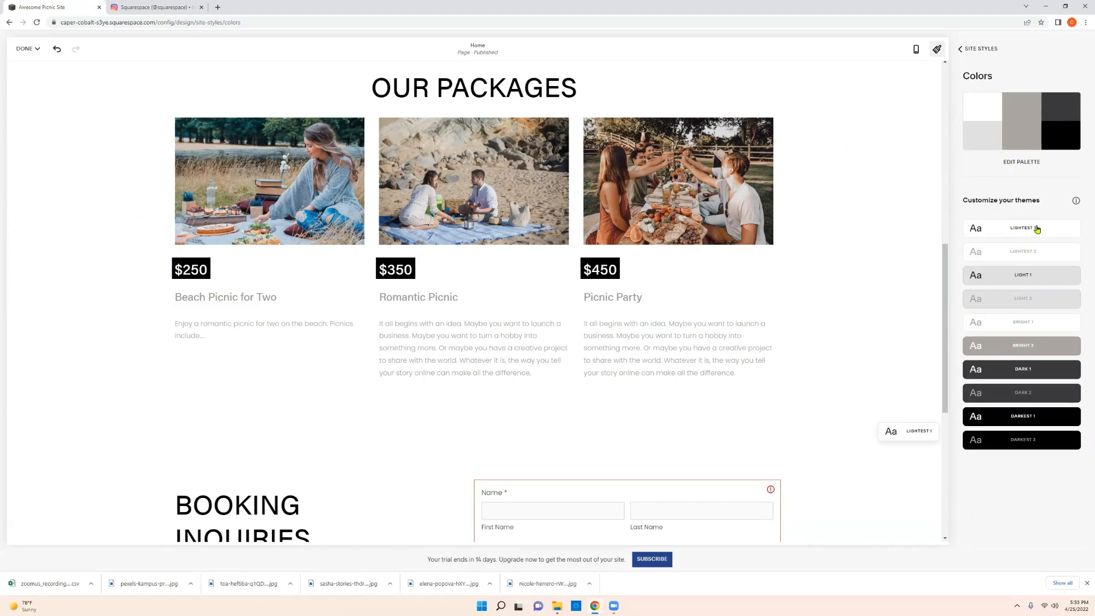
{"action": "left_click", "coordinate": [1024, 163]}
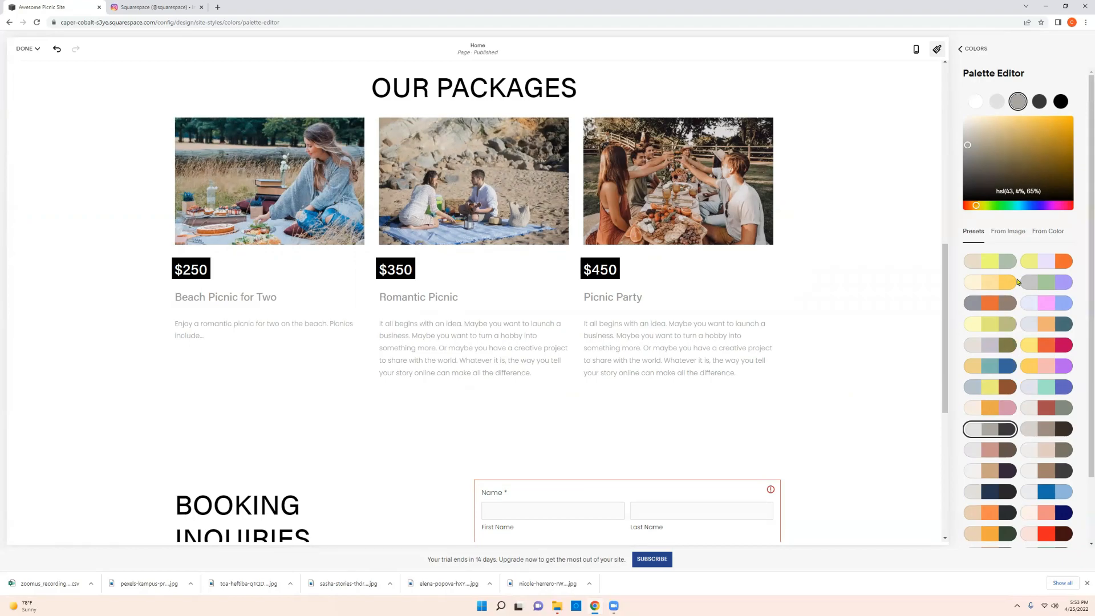
{"action": "scroll", "coordinate": [992, 306], "scroll_direction": "down", "scroll_amount": 1}
{"action": "scroll", "coordinate": [992, 306], "scroll_direction": "down", "scroll_amount": 1}
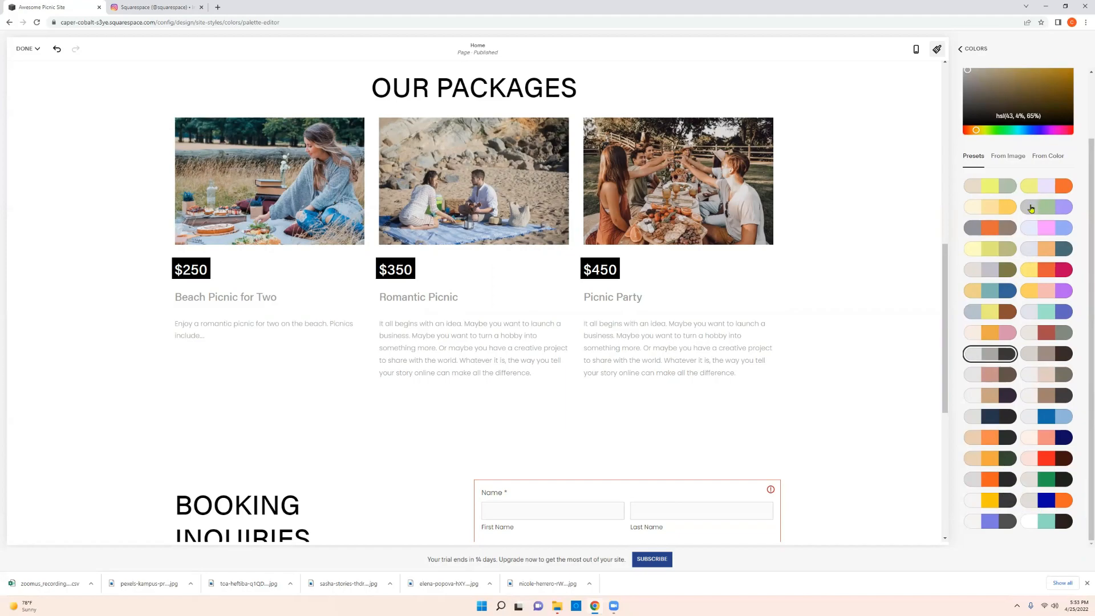
{"action": "scroll", "coordinate": [1031, 209], "scroll_direction": "up", "scroll_amount": 1}
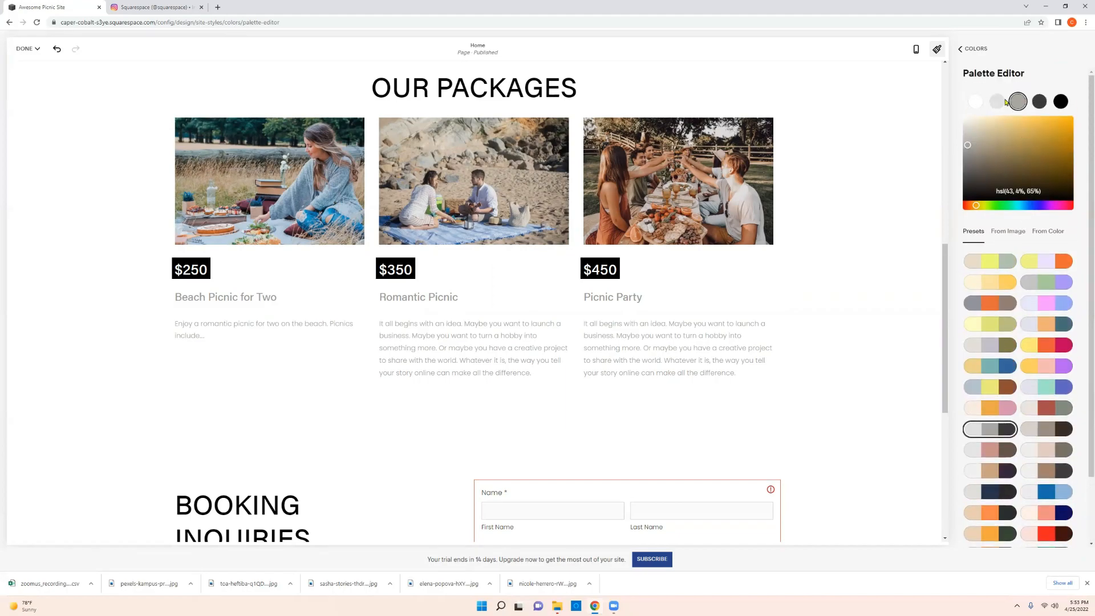
{"action": "left_click", "coordinate": [979, 265]}
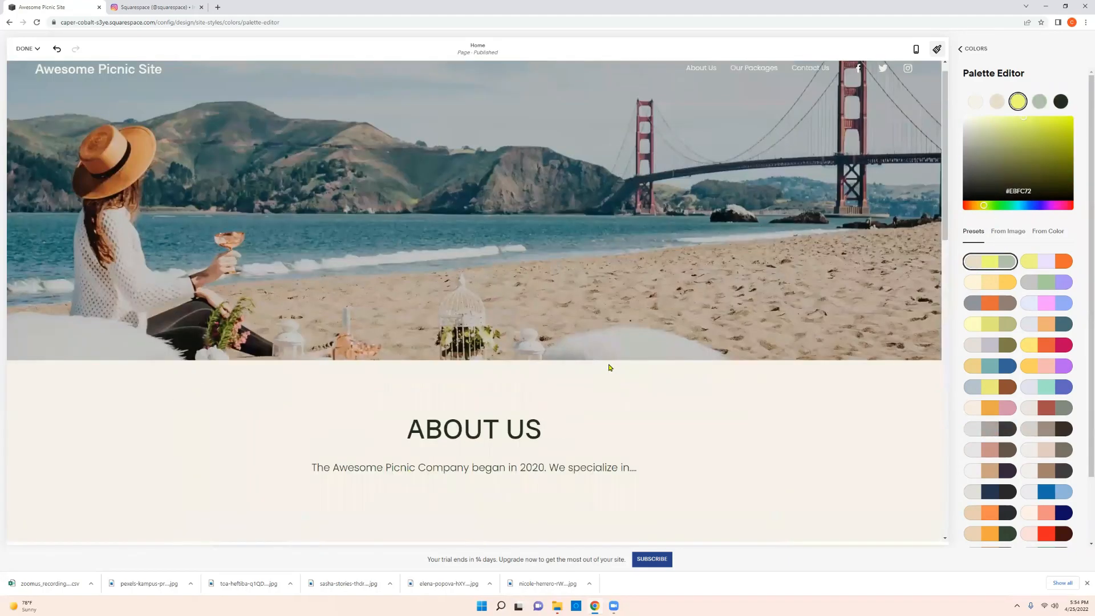
{"action": "scroll", "coordinate": [748, 249], "scroll_direction": "down", "scroll_amount": 2}
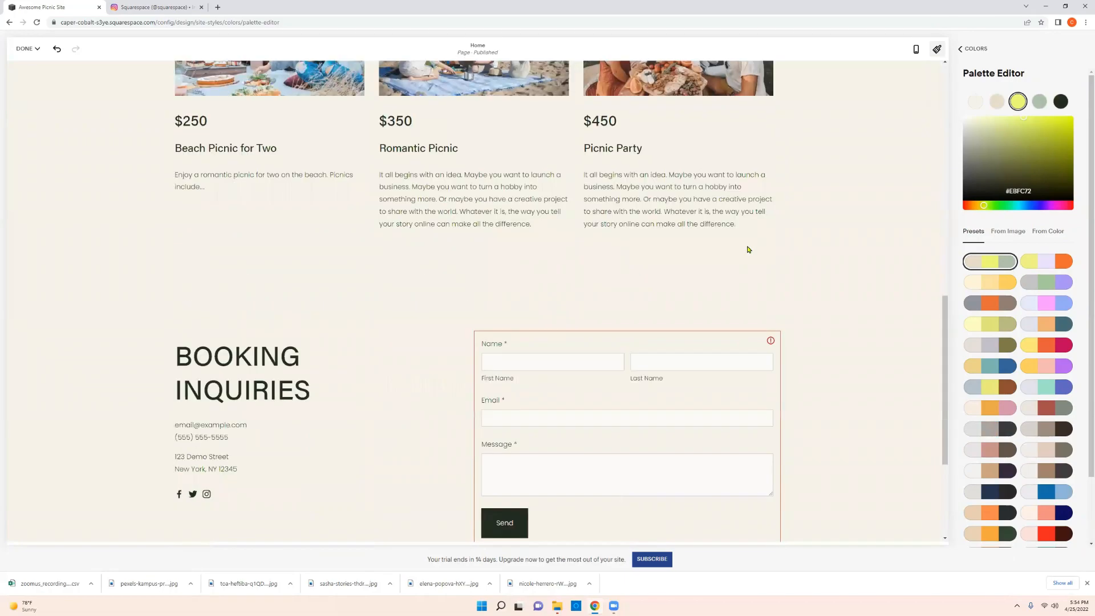
{"action": "scroll", "coordinate": [748, 250], "scroll_direction": "down", "scroll_amount": 3}
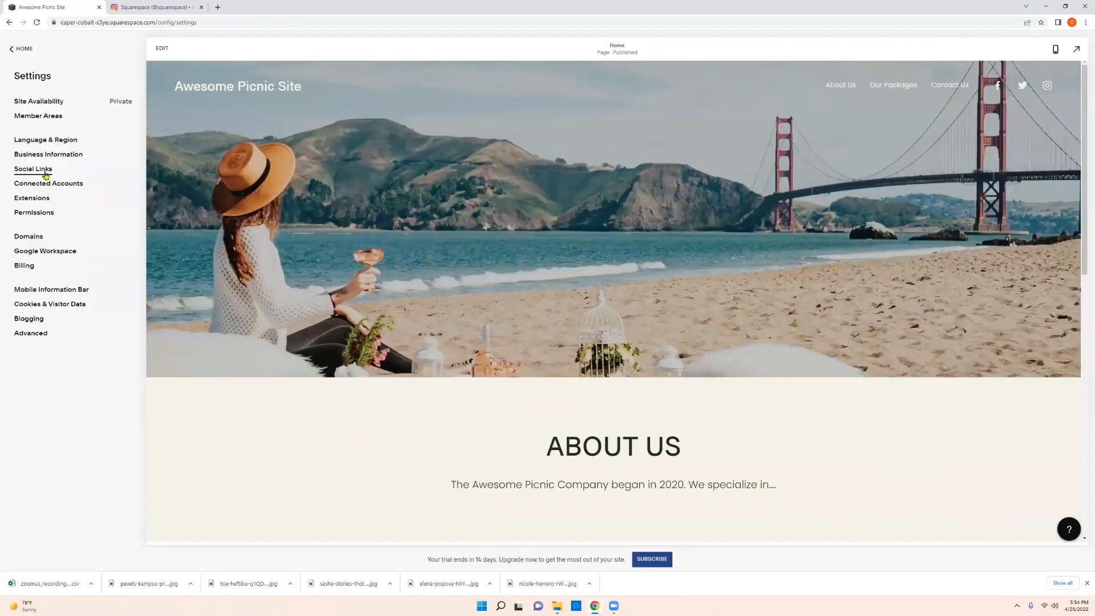
{"action": "left_click", "coordinate": [45, 175]}
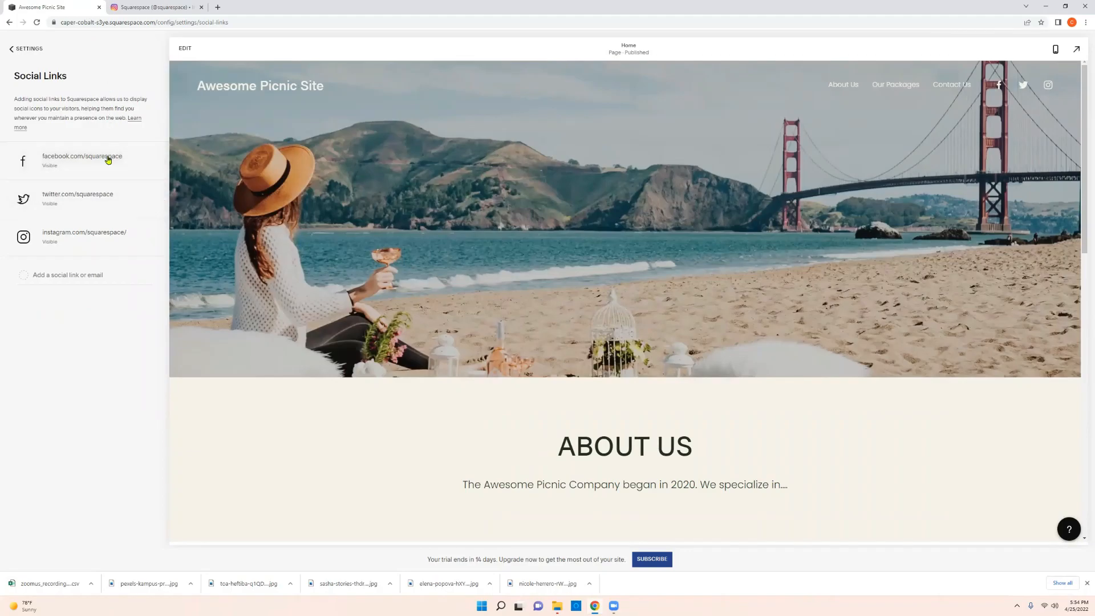
{"action": "left_click", "coordinate": [97, 171]}
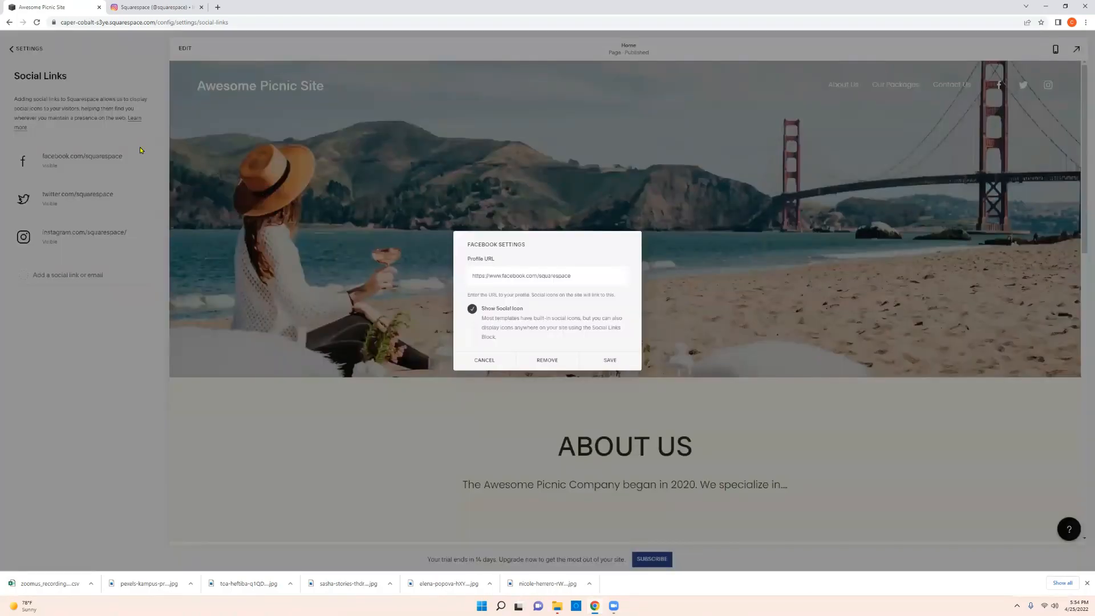
{"action": "left_click_drag", "start_coordinate": [599, 281], "coordinate": [544, 279]}
{"action": "key", "text": "BackSpace"}
{"action": "key", "text": "BackSpace"}
{"action": "type", "text": "luxu"}
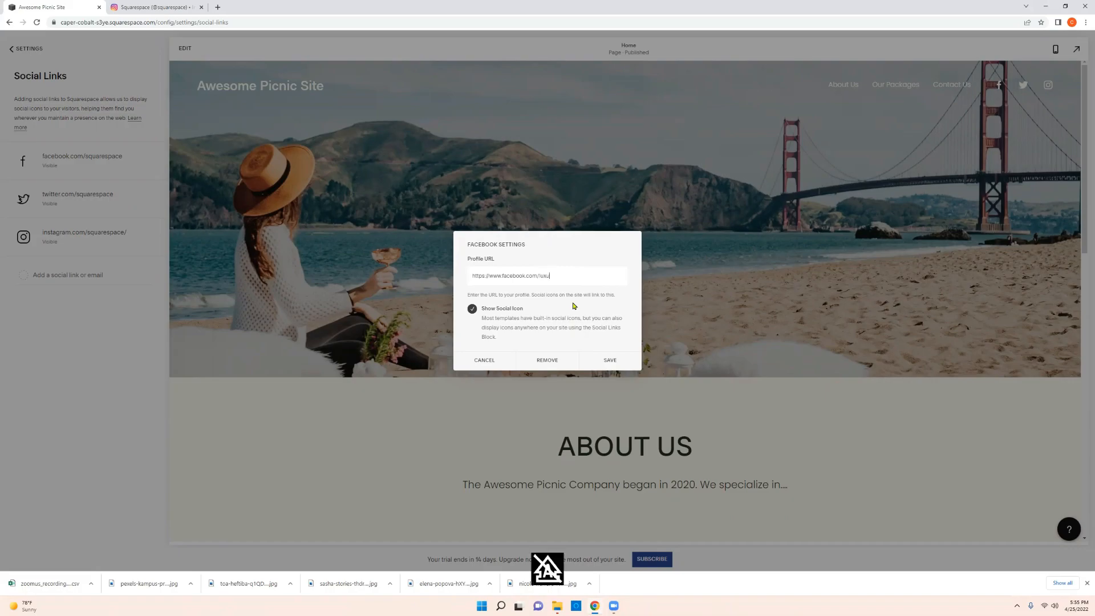
{"action": "type", "text": "riouspicnics"}
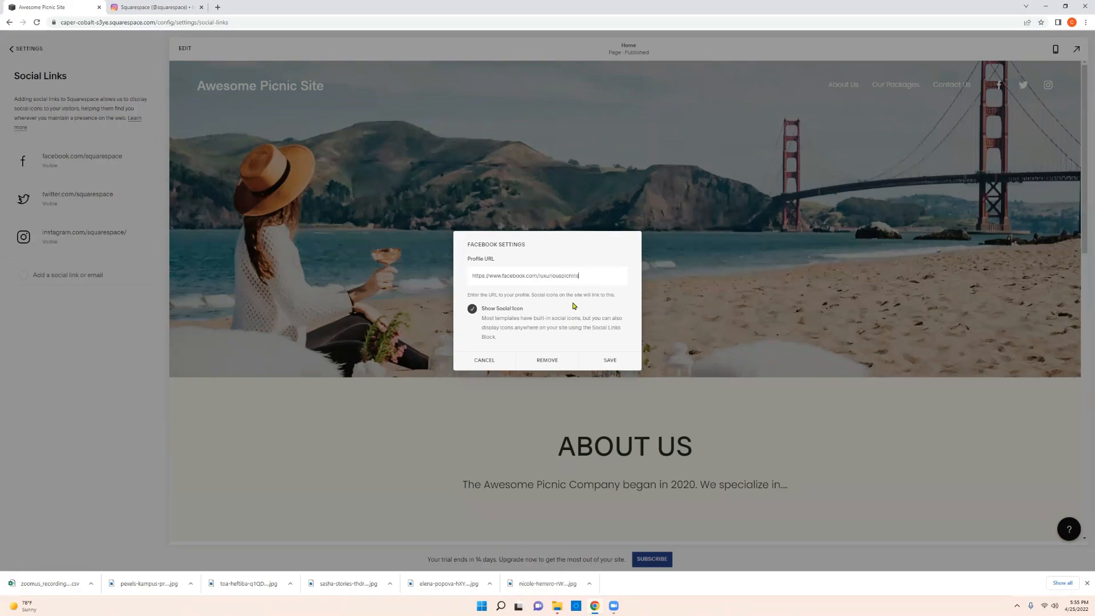
{"action": "left_click", "coordinate": [605, 363]}
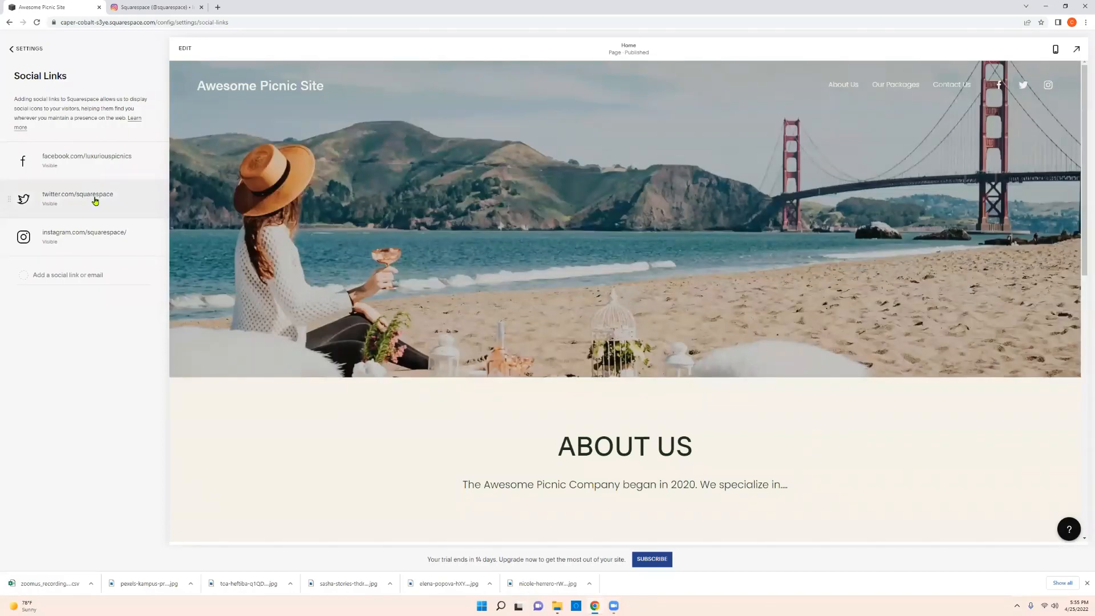
{"action": "left_click", "coordinate": [95, 200]}
{"action": "double_click", "coordinate": [541, 273]}
{"action": "key", "text": "BackSpace"}
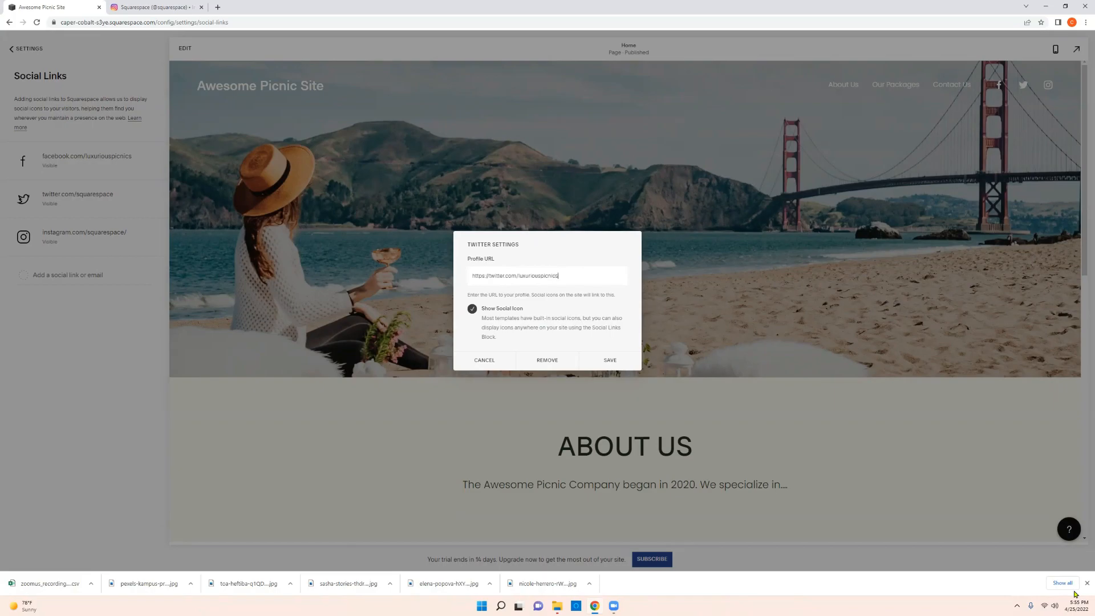
{"action": "left_click", "coordinate": [611, 360]}
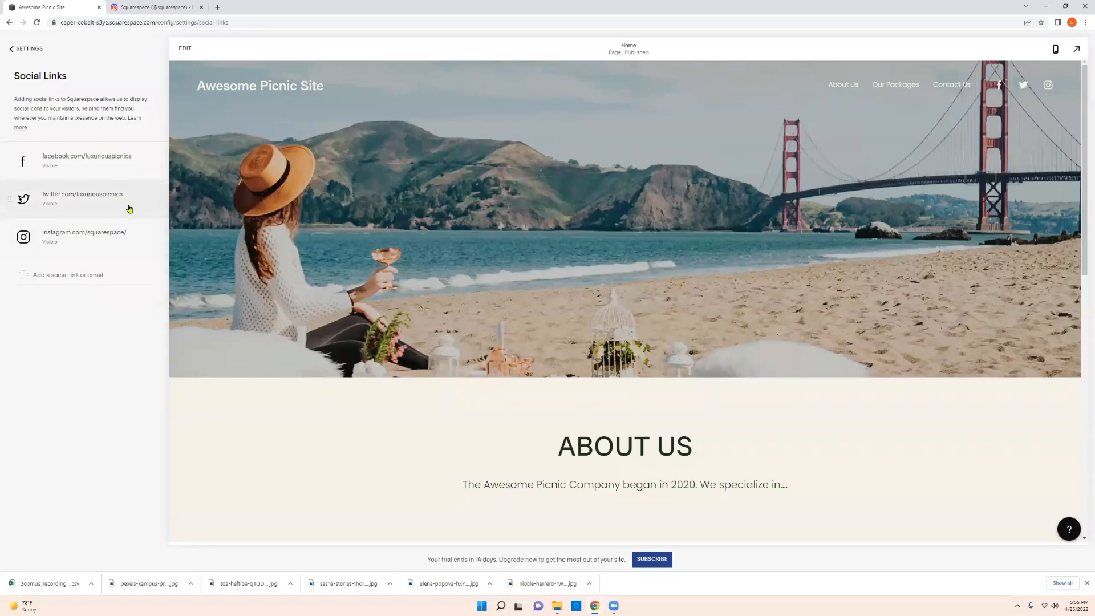
{"action": "left_click", "coordinate": [101, 236]}
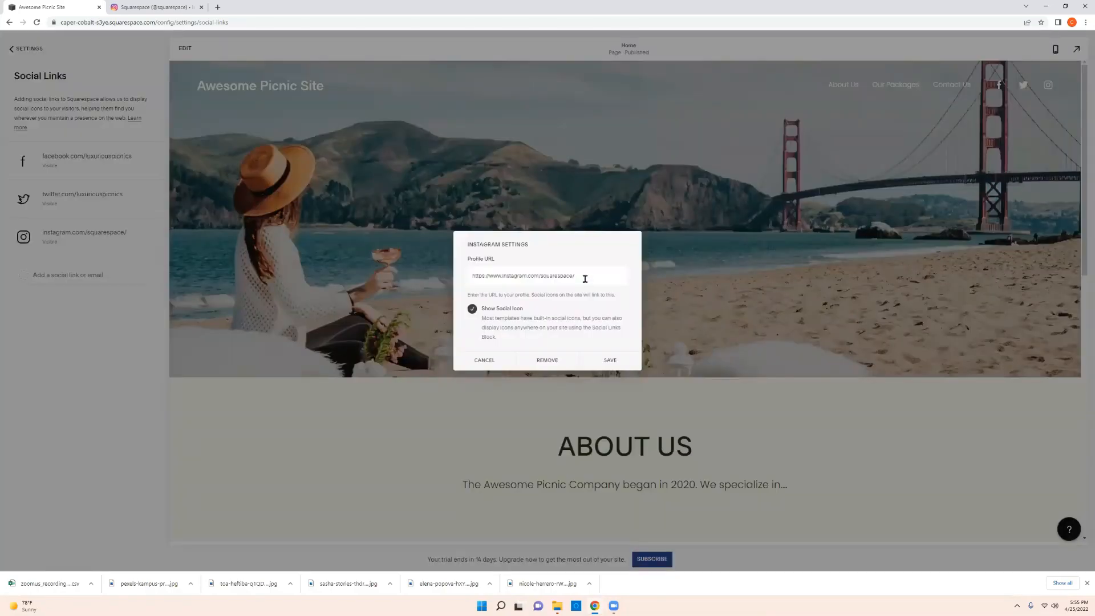
{"action": "left_click_drag", "start_coordinate": [580, 277], "coordinate": [542, 279]}
{"action": "type", "text": "luxuriouspicn"}
{"action": "left_click", "coordinate": [609, 360]}
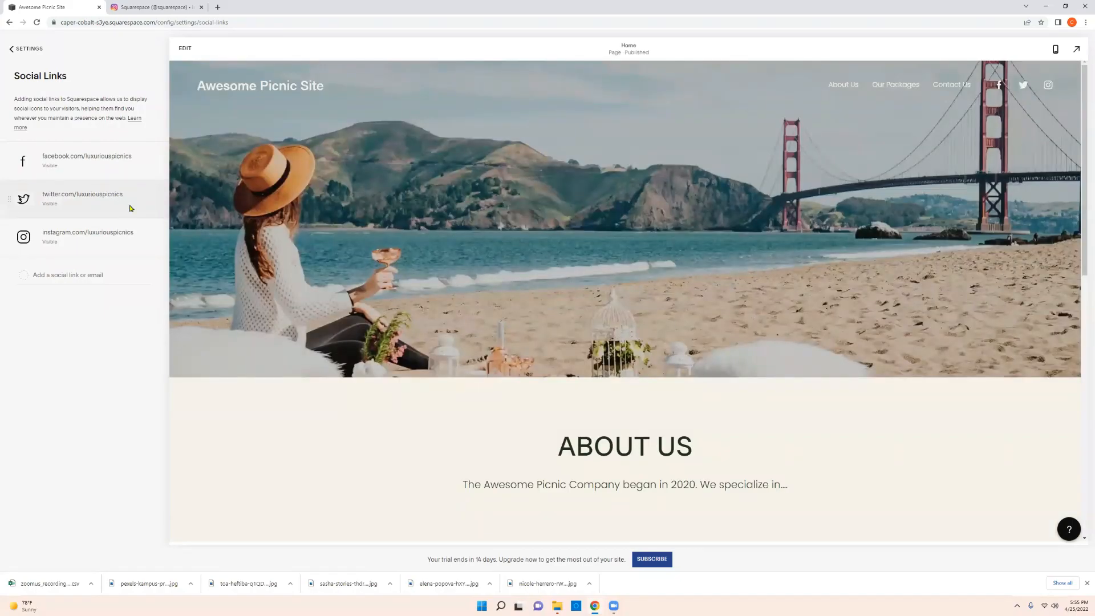
Remove the Twitter link from the site's social links
{"action": "left_click", "coordinate": [129, 209]}
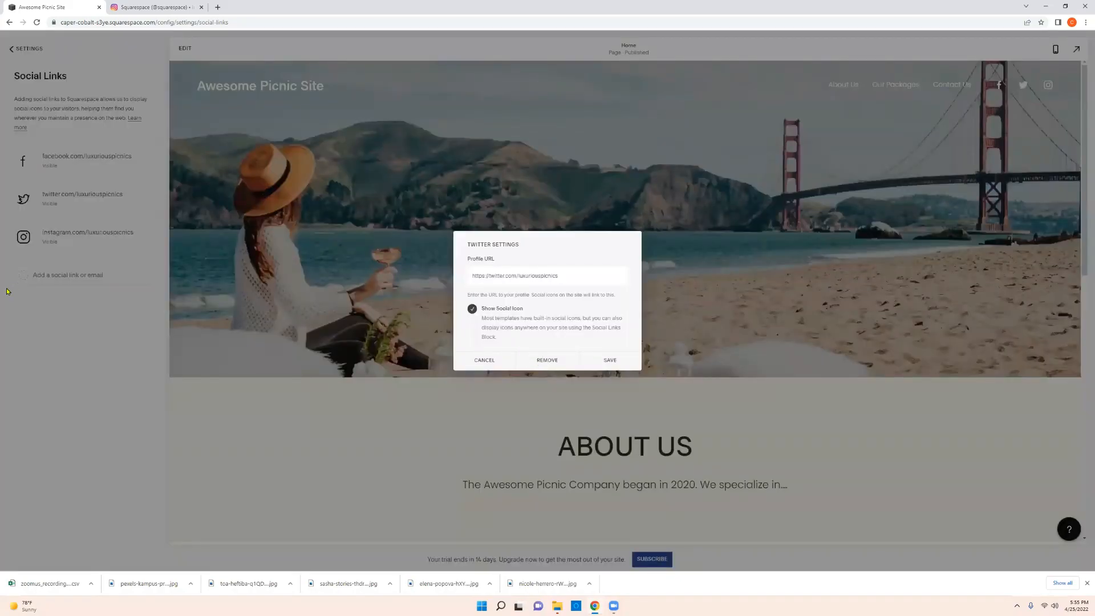
{"action": "left_click", "coordinate": [548, 358]}
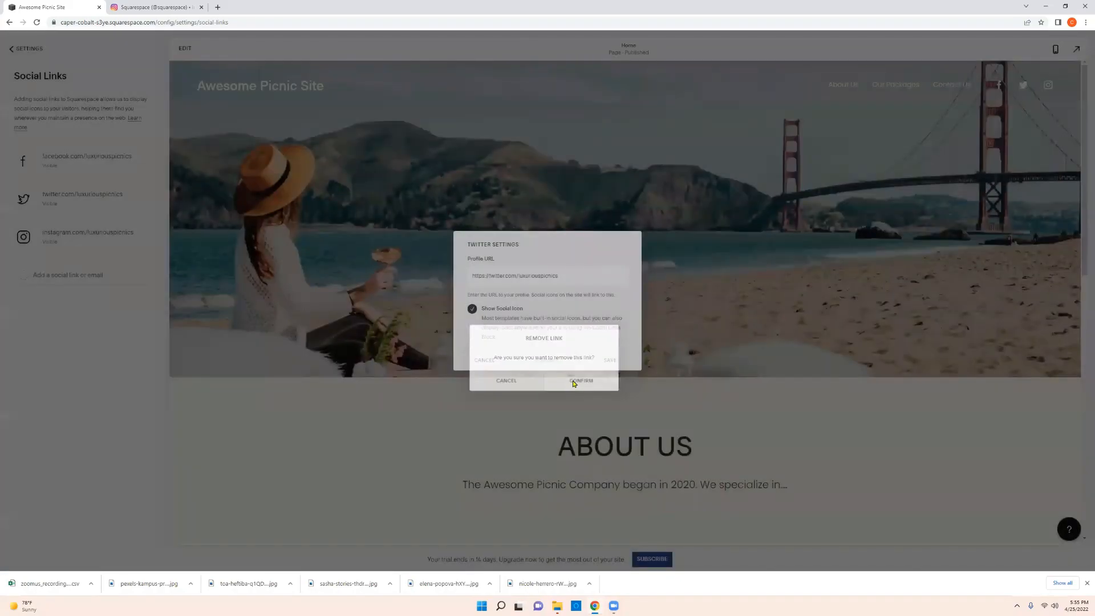
{"action": "left_click", "coordinate": [573, 384]}
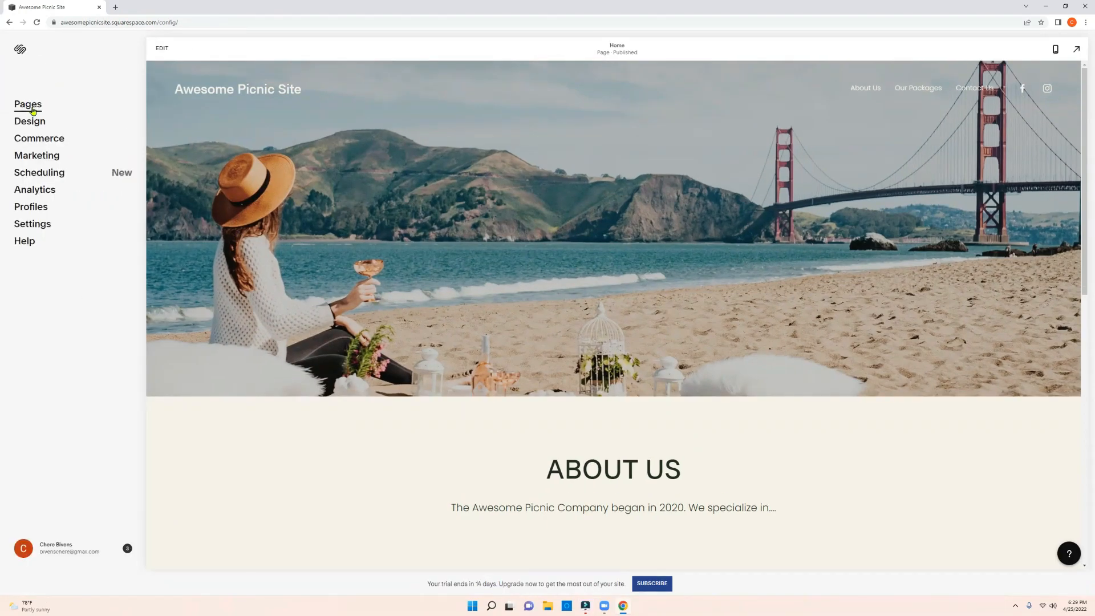
In the Home page's settings, upload the beach photo with the bridge from Downloads as the alternate social sharing image
{"action": "left_click", "coordinate": [26, 103]}
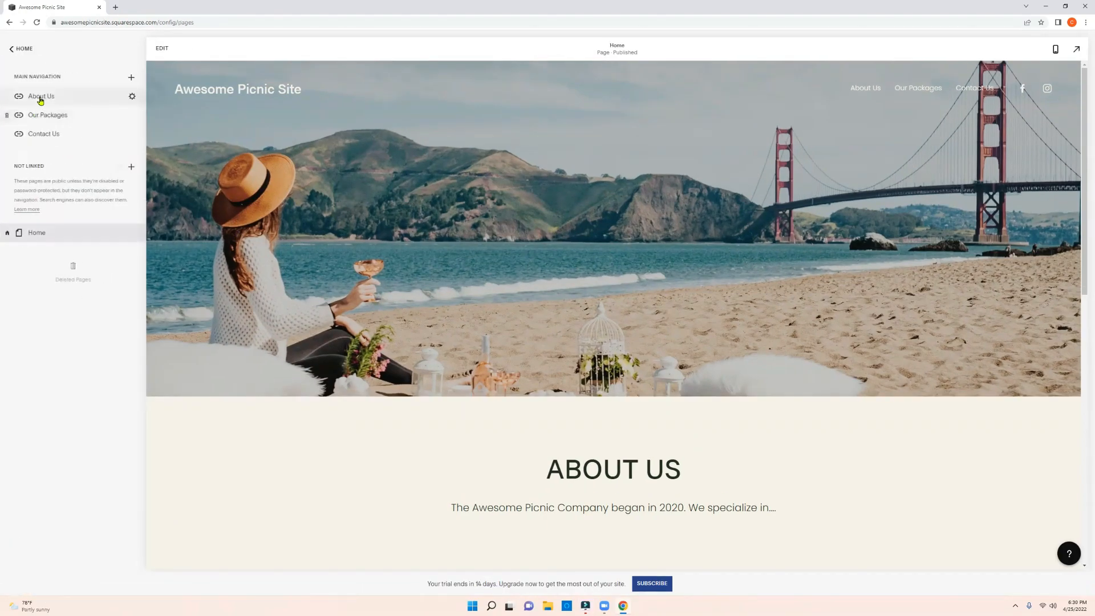
{"action": "mouse_move", "coordinate": [122, 233]}
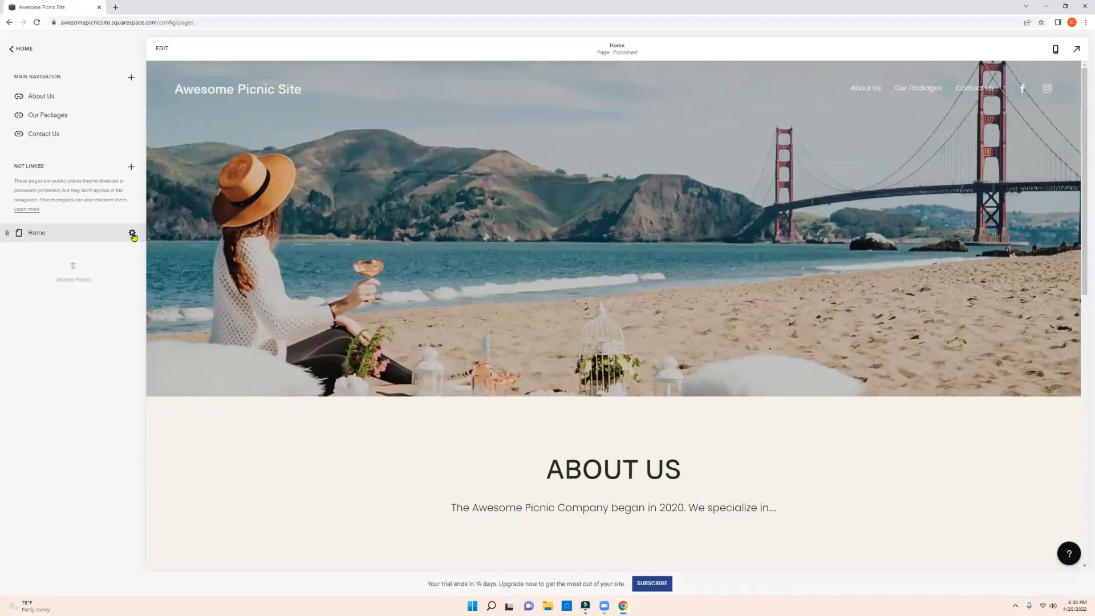
{"action": "left_click", "coordinate": [132, 233]}
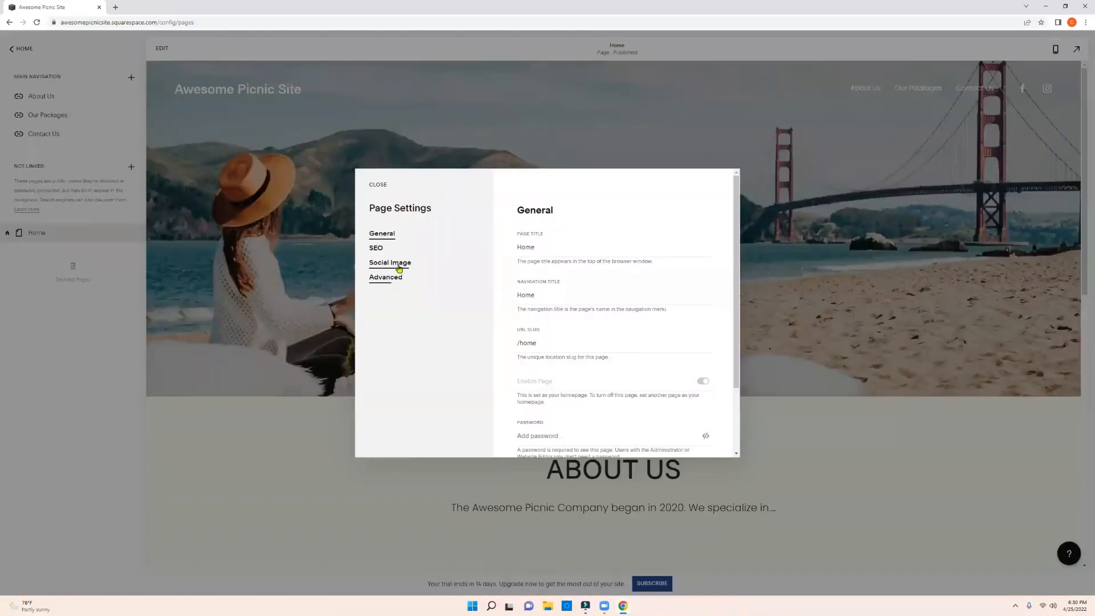
{"action": "left_click", "coordinate": [390, 263]}
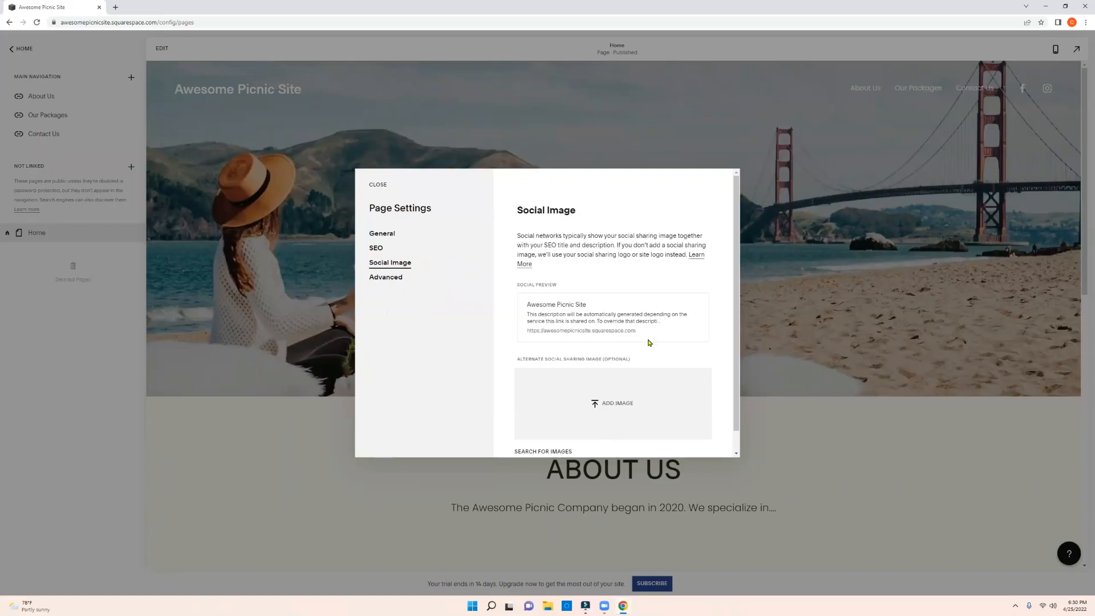
{"action": "left_click", "coordinate": [627, 406]}
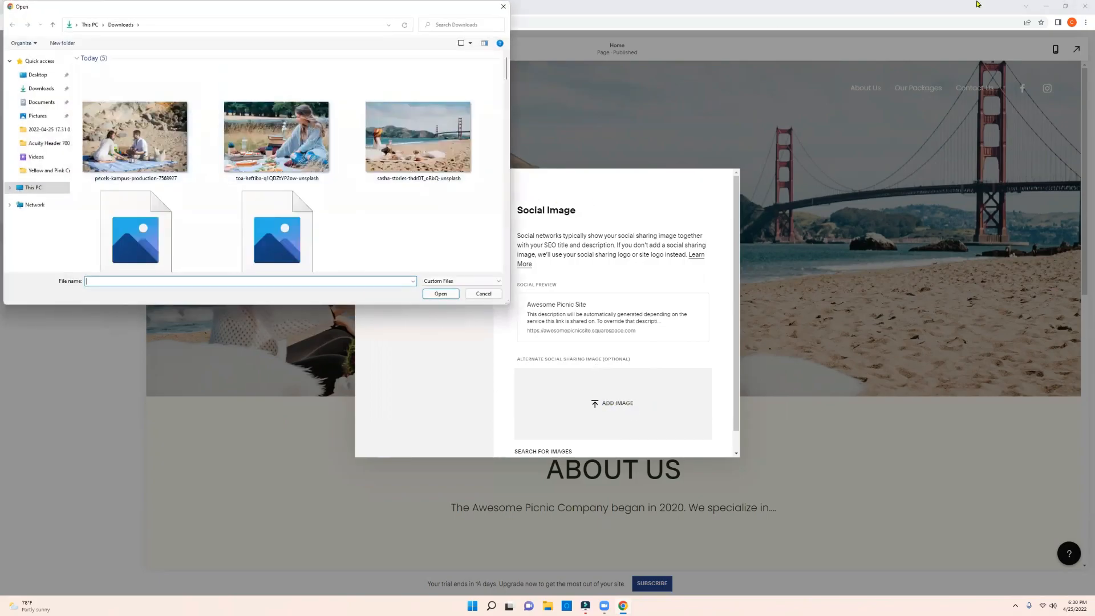
{"action": "double_click", "coordinate": [408, 147]}
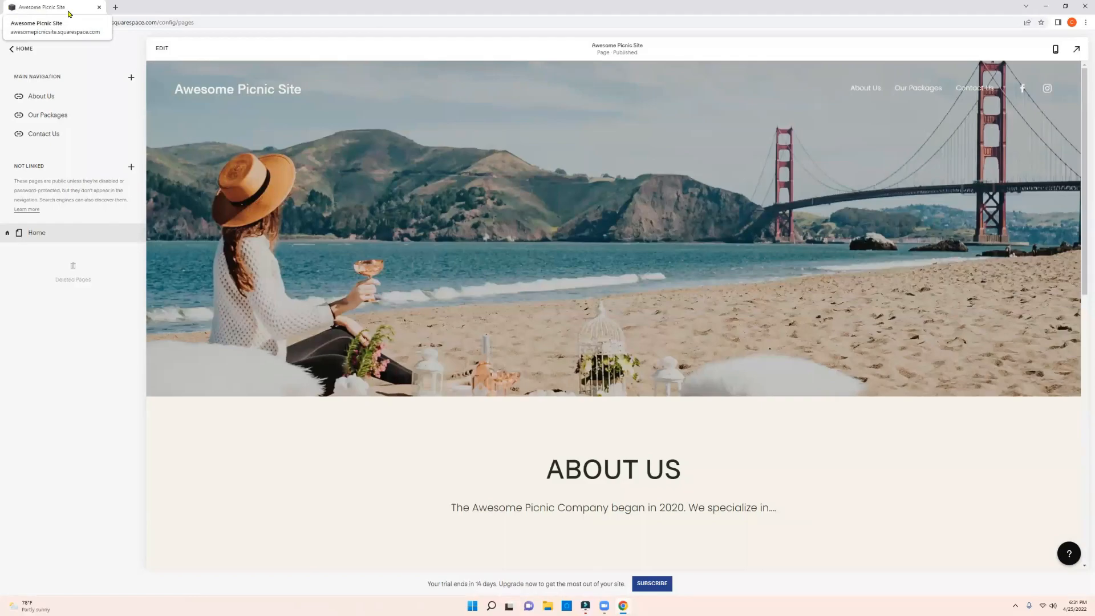
Open target.com in a separate browser tab to examine its tab icon, and return to the Squarespace site
{"action": "left_click", "coordinate": [114, 8]}
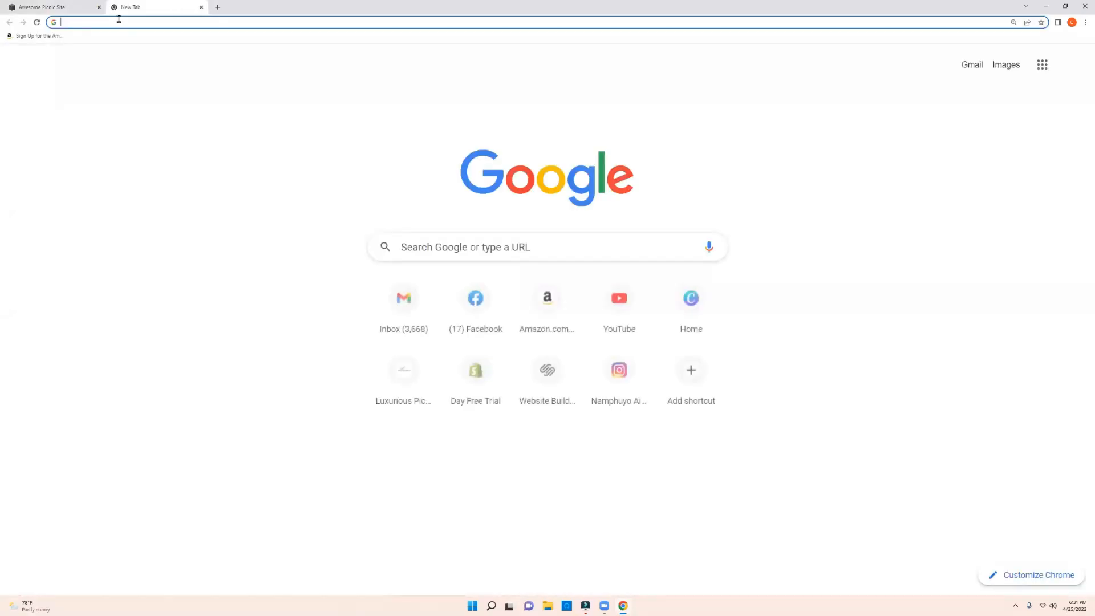
{"action": "type", "text": "target.com"}
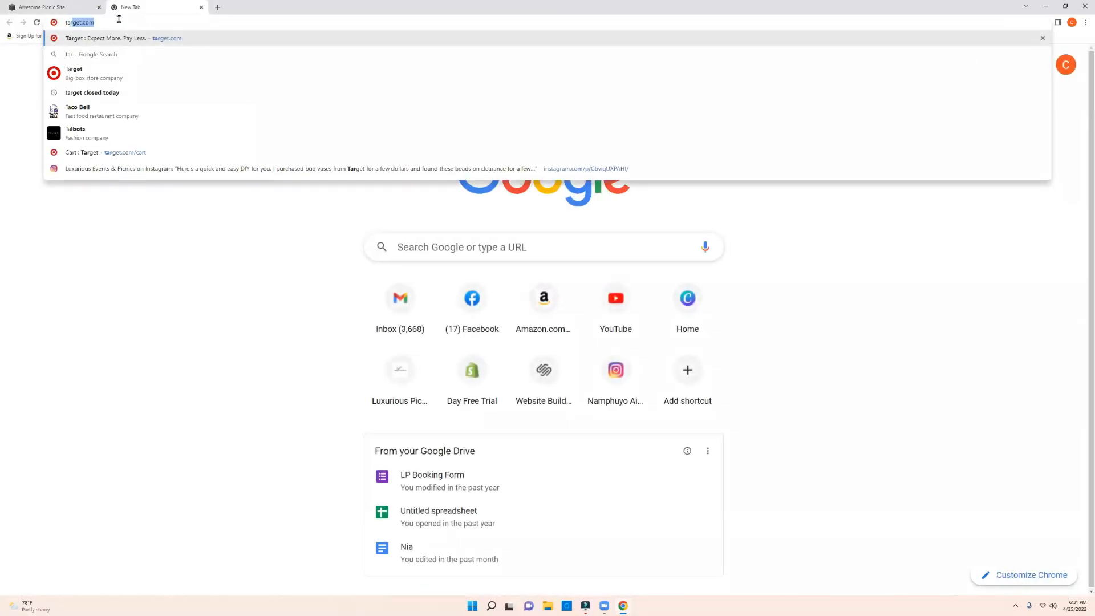
{"action": "key", "text": "Return"}
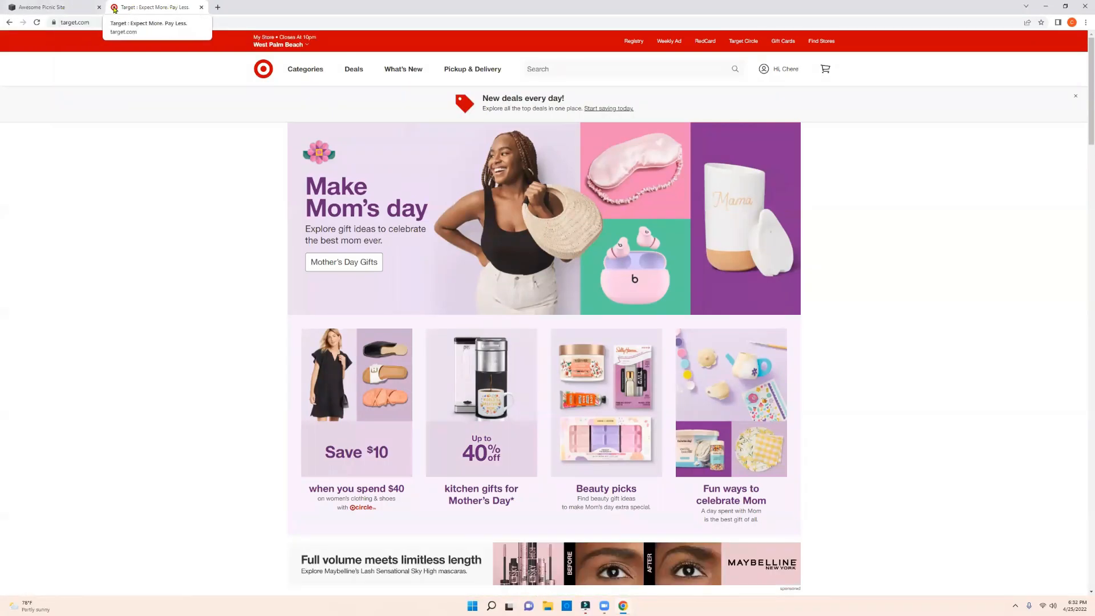
{"action": "left_click", "coordinate": [63, 8]}
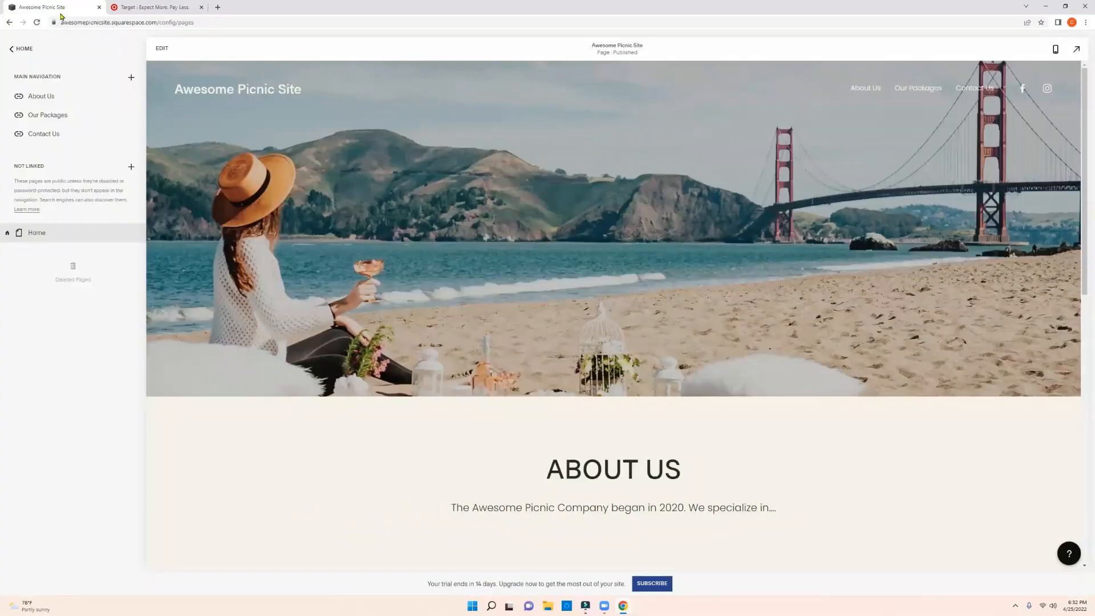
Open the site's Browser Icon design settings and check the Downloads folder for a favicon image, closing the file chooser without selecting one
{"action": "left_click", "coordinate": [19, 50]}
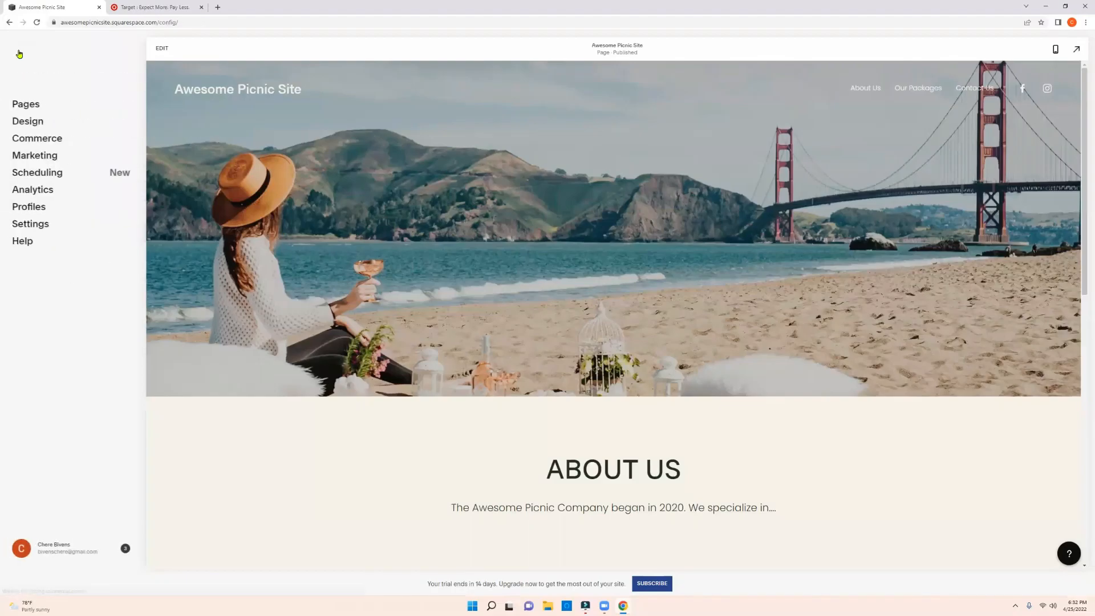
{"action": "left_click", "coordinate": [24, 120]}
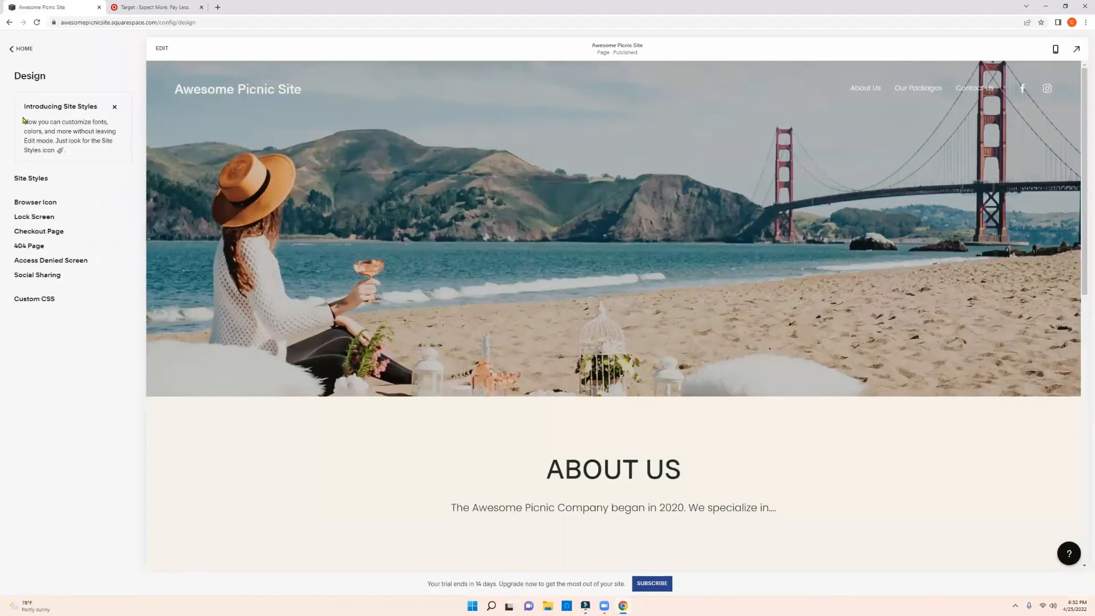
{"action": "left_click", "coordinate": [50, 202]}
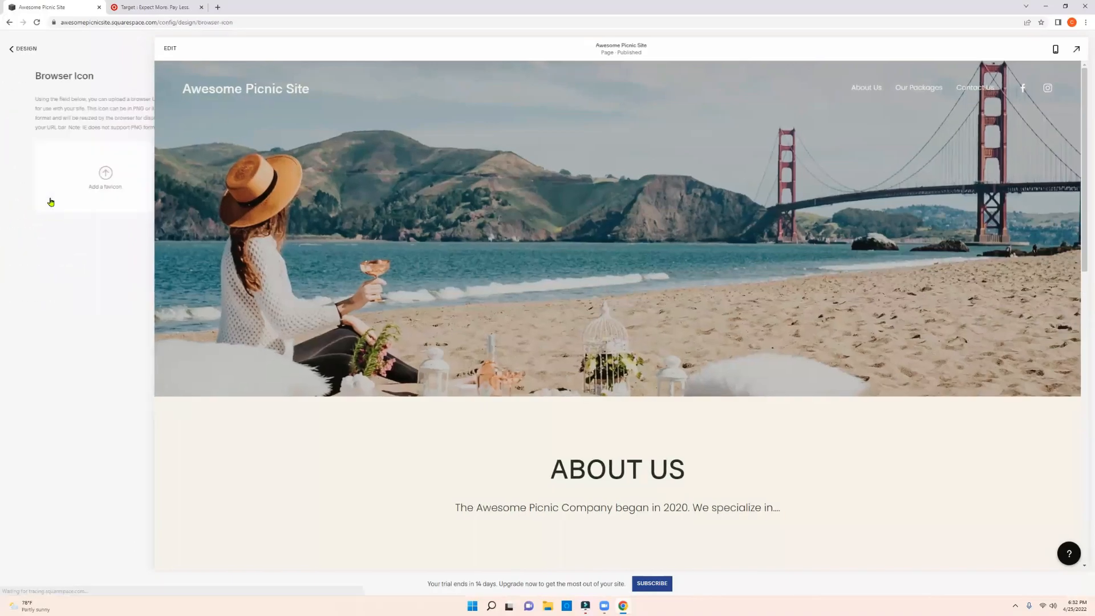
{"action": "left_click", "coordinate": [95, 203]}
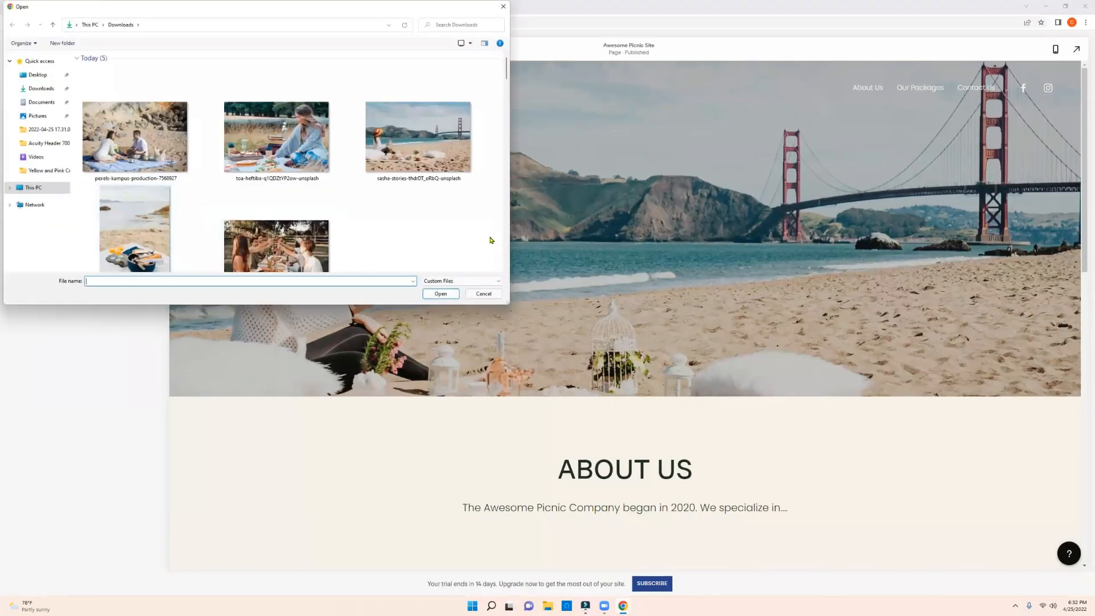
{"action": "left_click", "coordinate": [503, 6]}
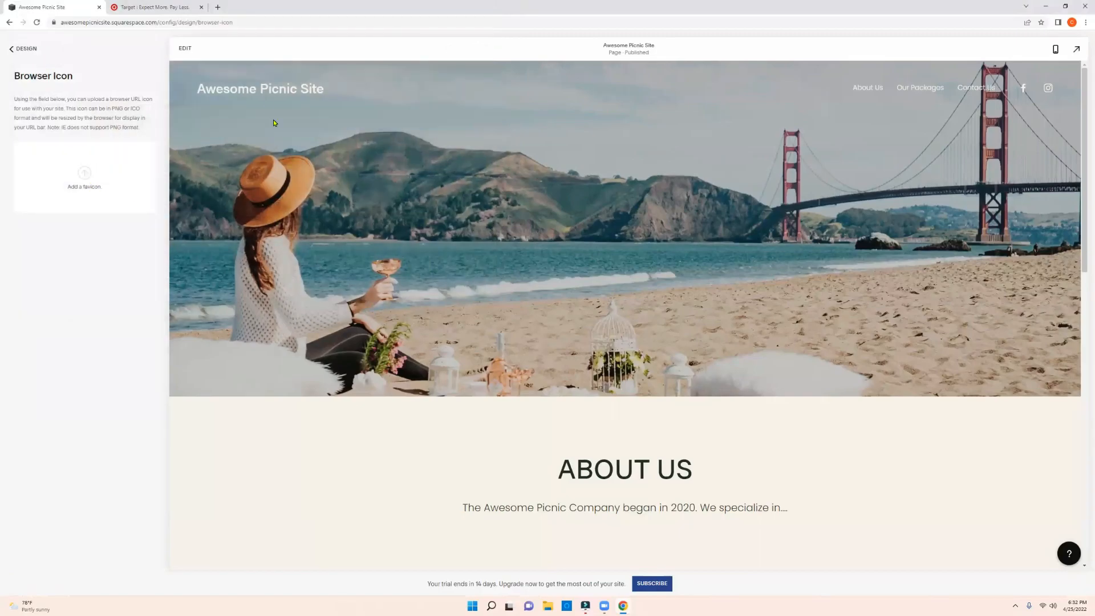
Switch to Canva at canva.com in a new tab and create a custom-size design of 40 × 40 px
{"action": "left_click", "coordinate": [219, 6]}
{"action": "type", "text": "canva.com"}
{"action": "key", "text": "Return"}
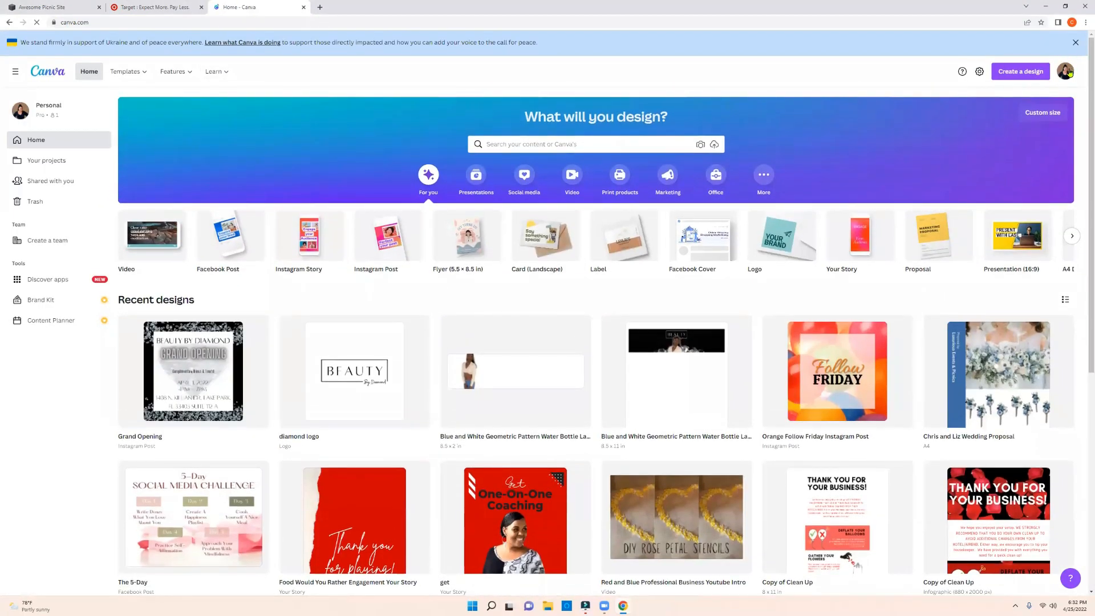
{"action": "left_click", "coordinate": [1015, 72]}
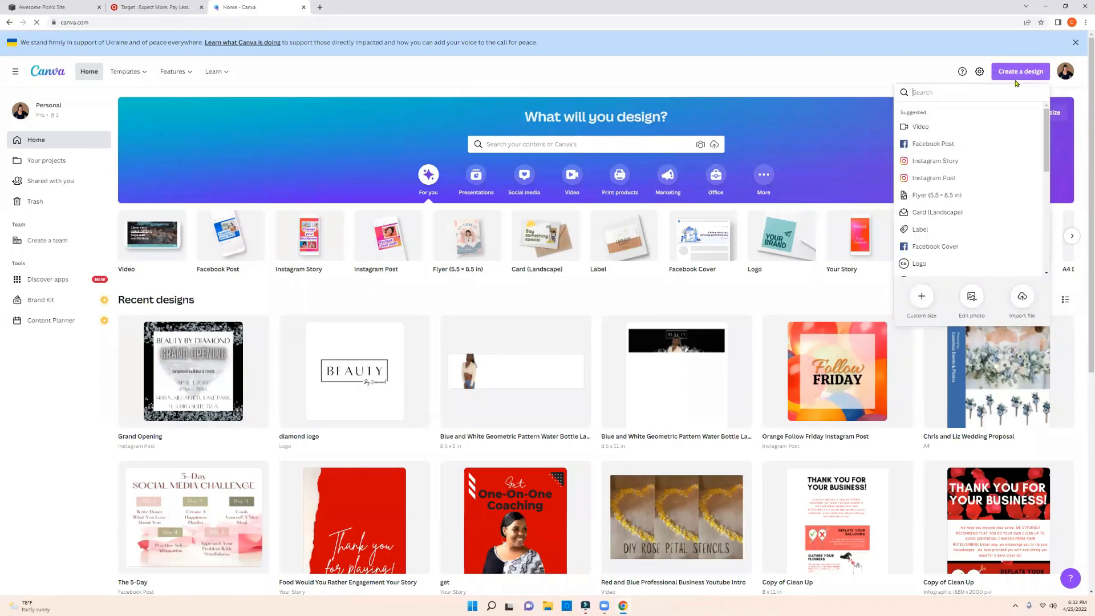
{"action": "left_click", "coordinate": [906, 294]}
{"action": "type", "text": "40"}
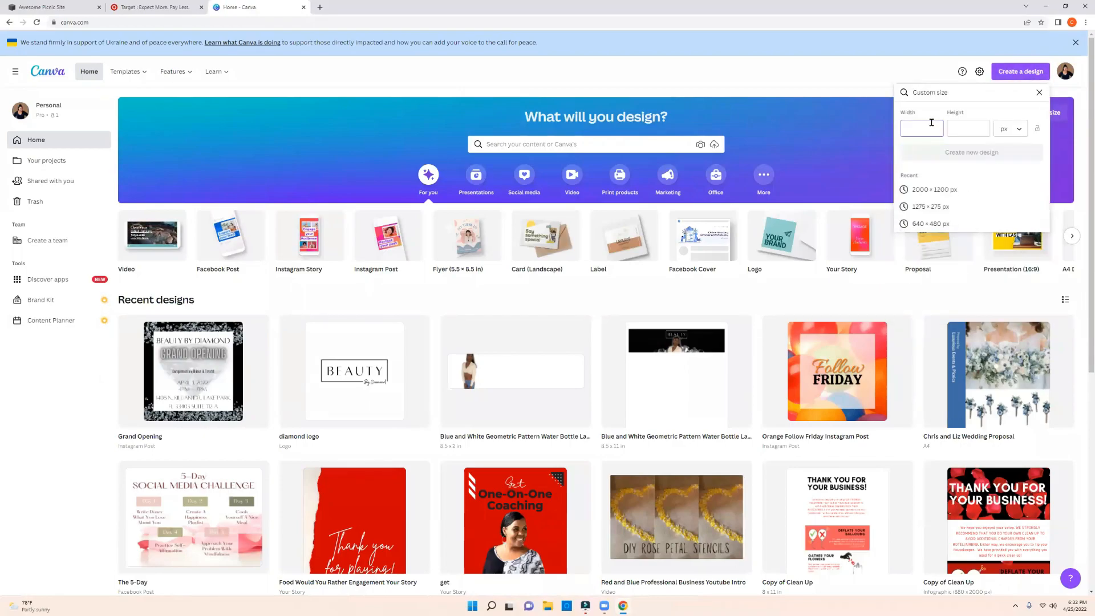
{"action": "key", "text": "Tab"}
{"action": "key", "text": "Tab"}
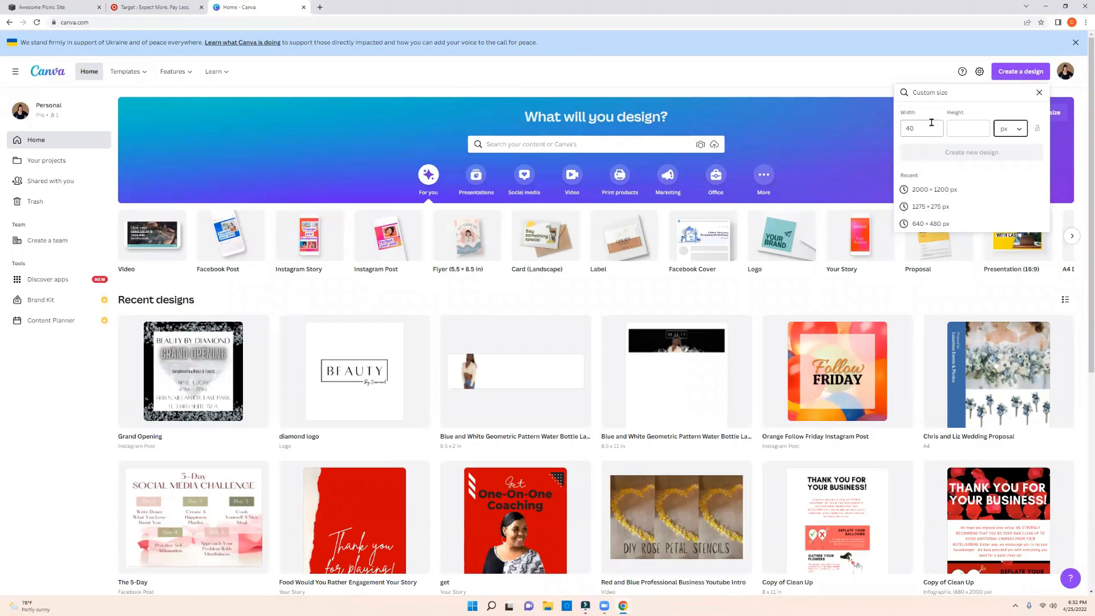
{"action": "left_click", "coordinate": [970, 129]}
{"action": "type", "text": "40"}
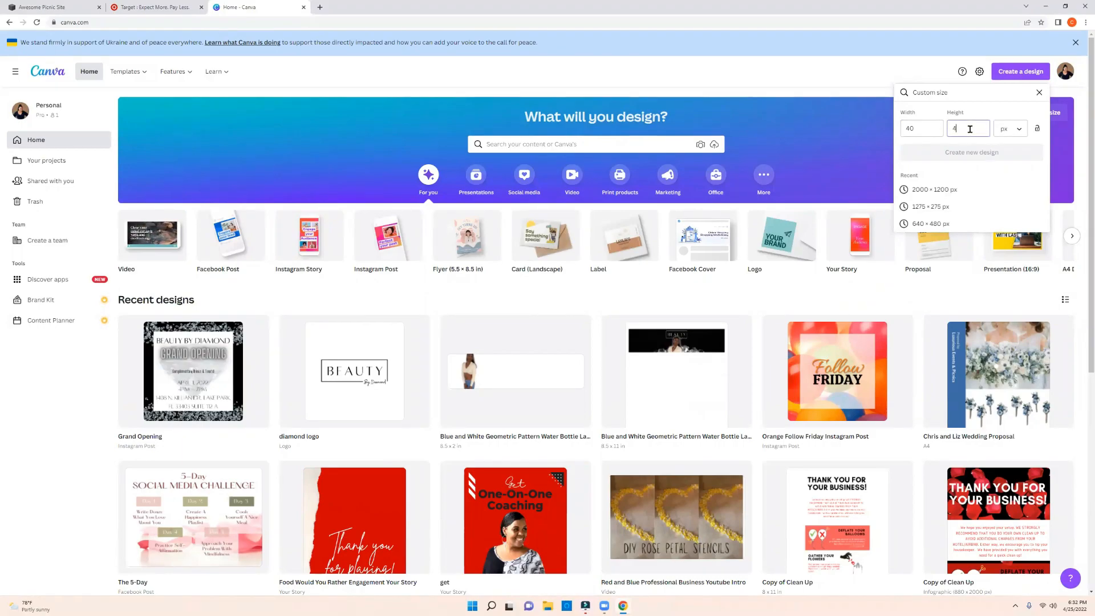
{"action": "key", "text": "Return"}
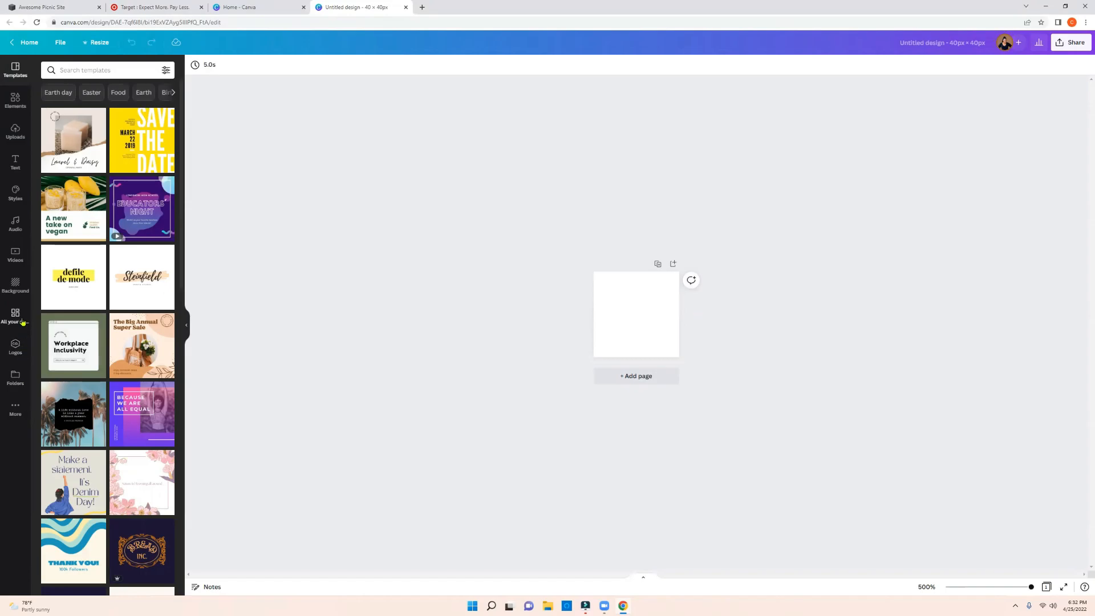
Search the elements for "picnic basket" and place the outlined basket graphic centred on the page, about 37 × 24 px
{"action": "left_click", "coordinate": [15, 101]}
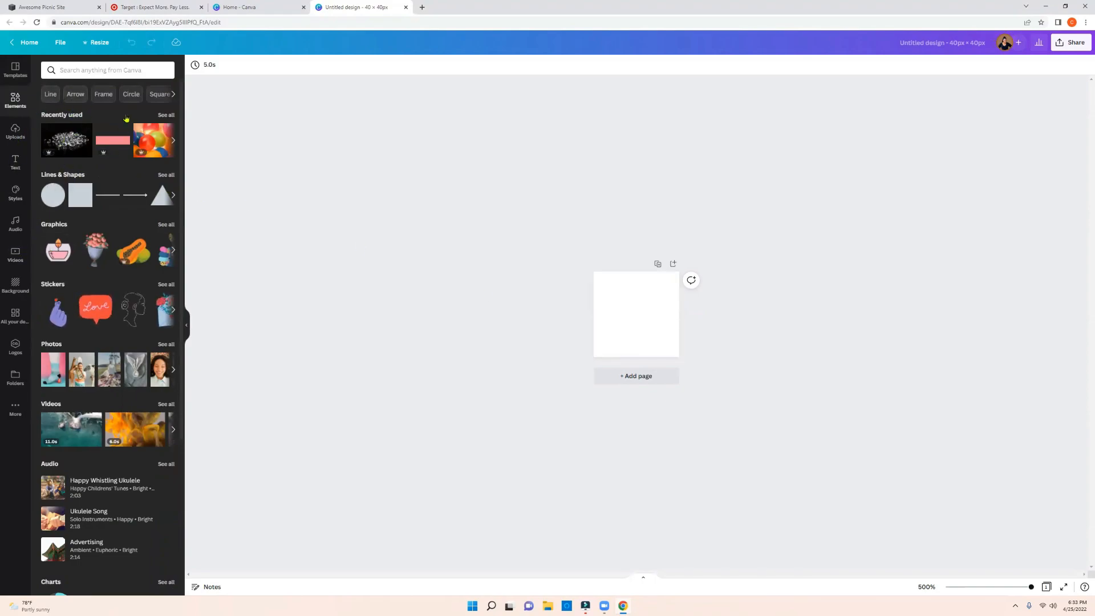
{"action": "left_click", "coordinate": [142, 67]}
{"action": "type", "text": "picnic"}
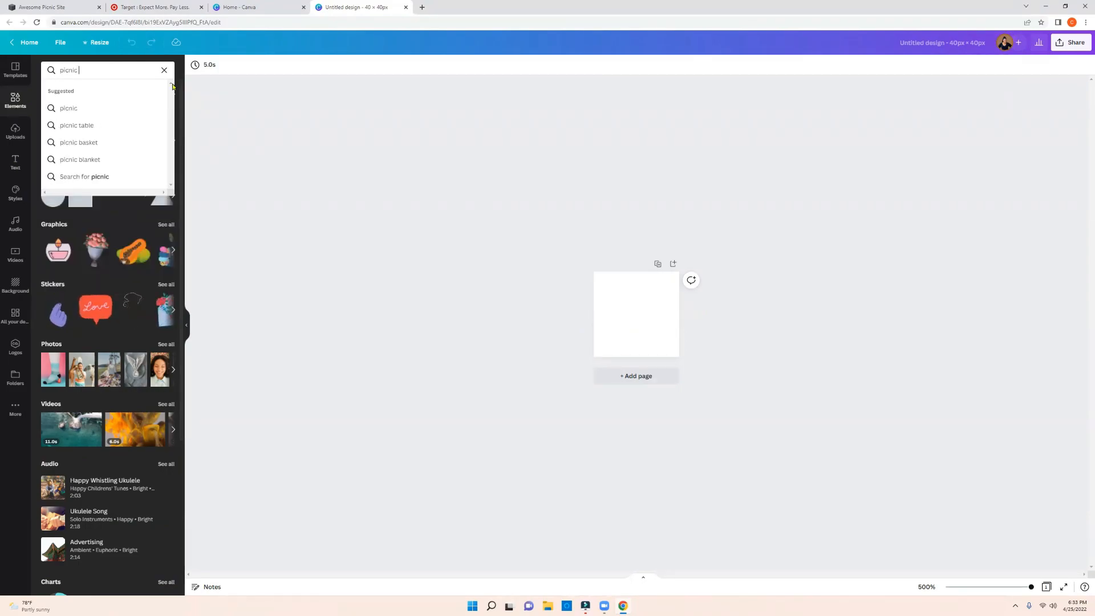
{"action": "type", "text": " basket"}
{"action": "key", "text": "Return"}
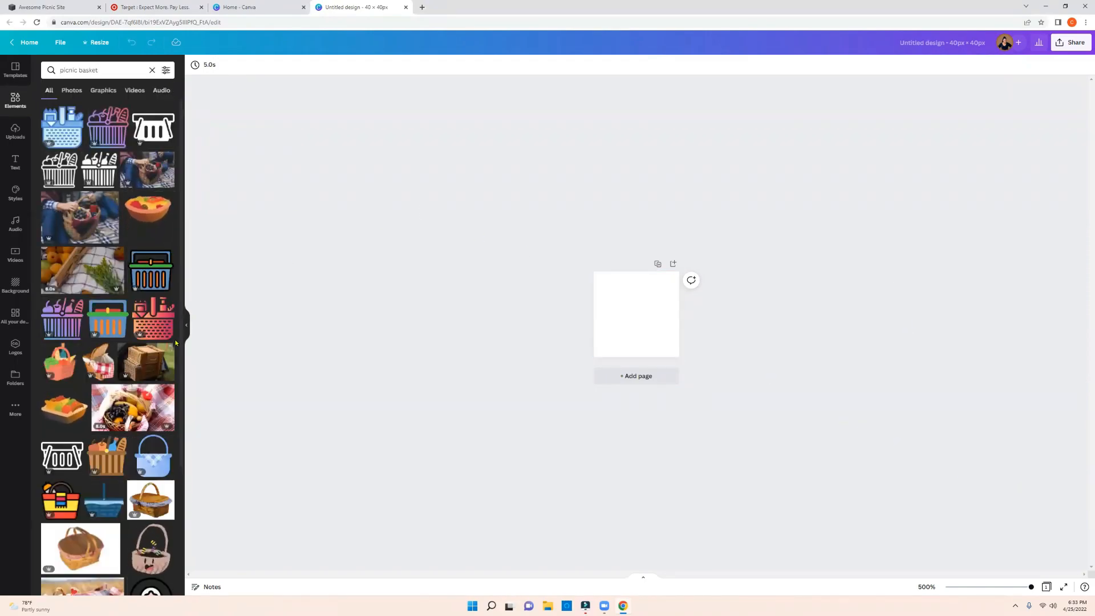
{"action": "left_click_drag", "start_coordinate": [59, 455], "coordinate": [665, 357]}
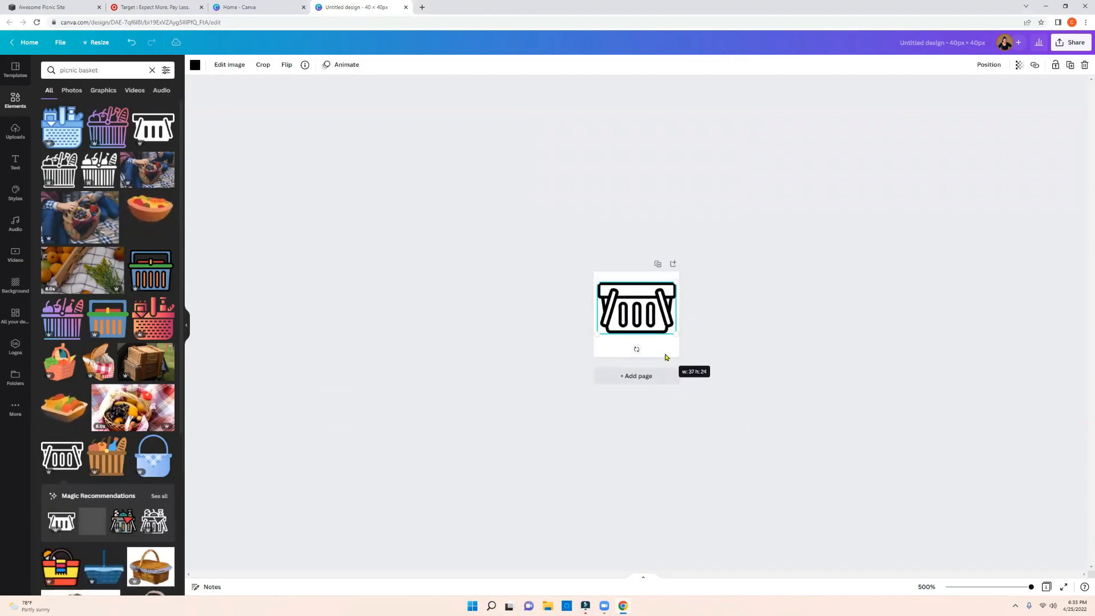
{"action": "left_click_drag", "start_coordinate": [637, 310], "coordinate": [637, 317]}
{"action": "left_click", "coordinate": [721, 337]}
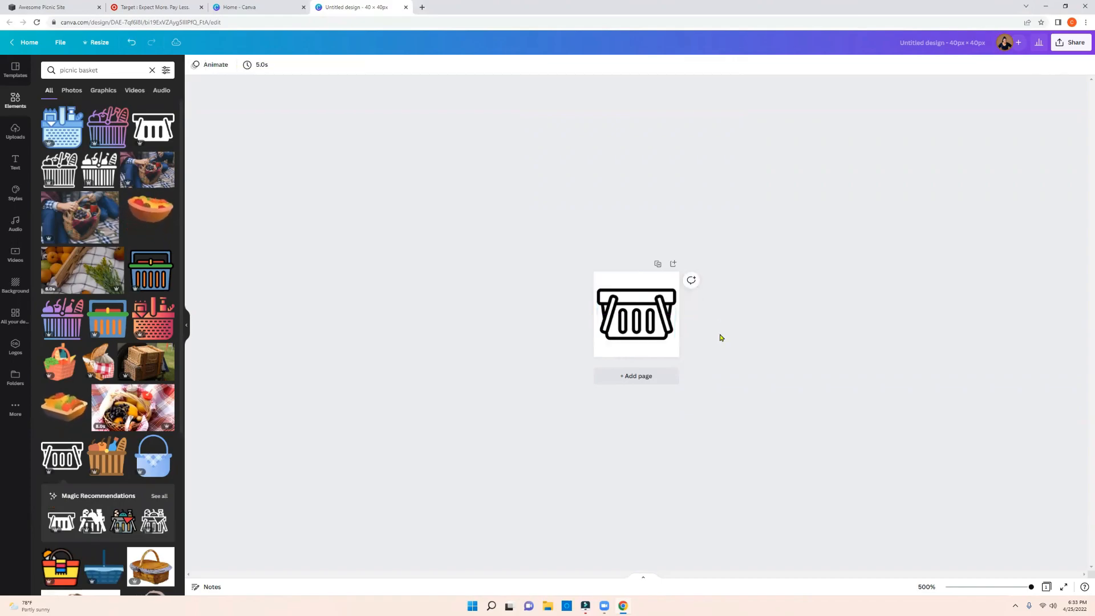
Recolour the basket graphic to the bright red from the default colors
{"action": "left_click", "coordinate": [639, 316]}
{"action": "left_click", "coordinate": [194, 64]}
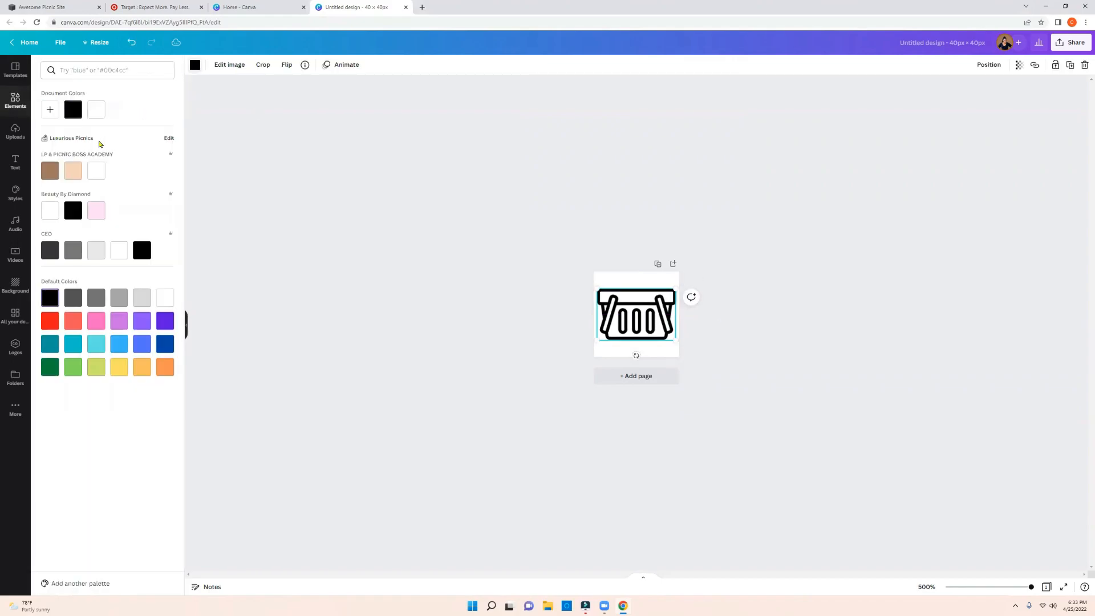
{"action": "left_click", "coordinate": [50, 320]}
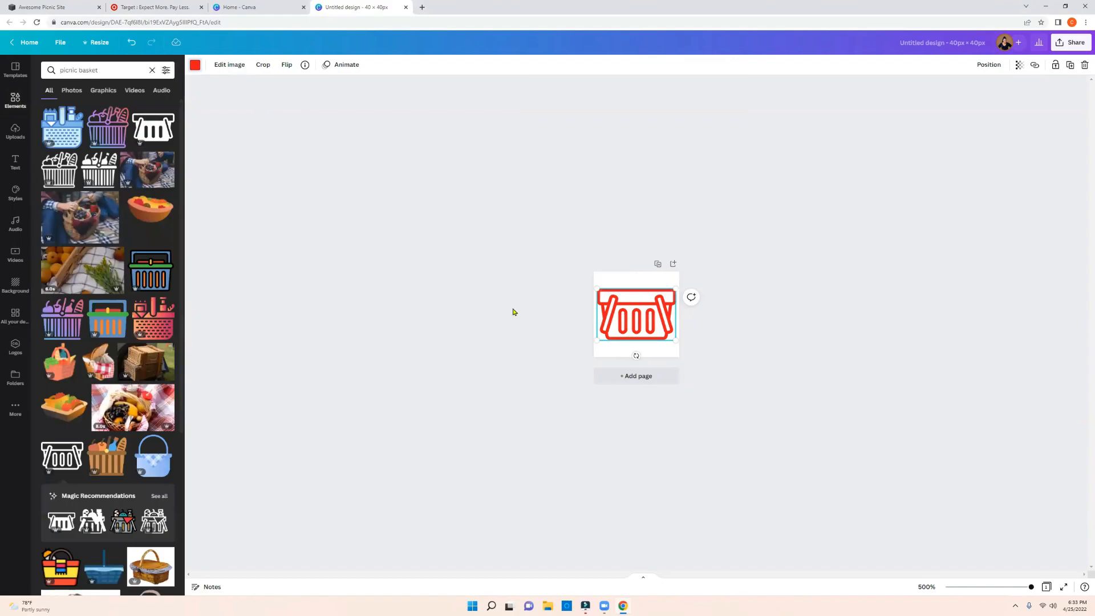
{"action": "left_click", "coordinate": [756, 385]}
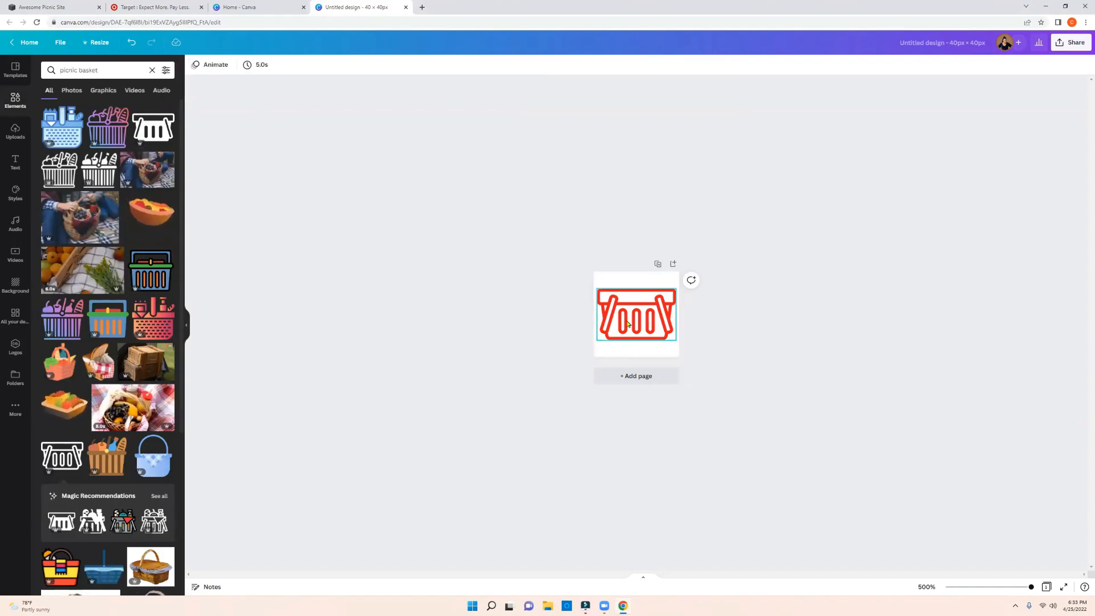
Download the basket design as a PNG with a transparent background
{"action": "left_click", "coordinate": [1066, 45]}
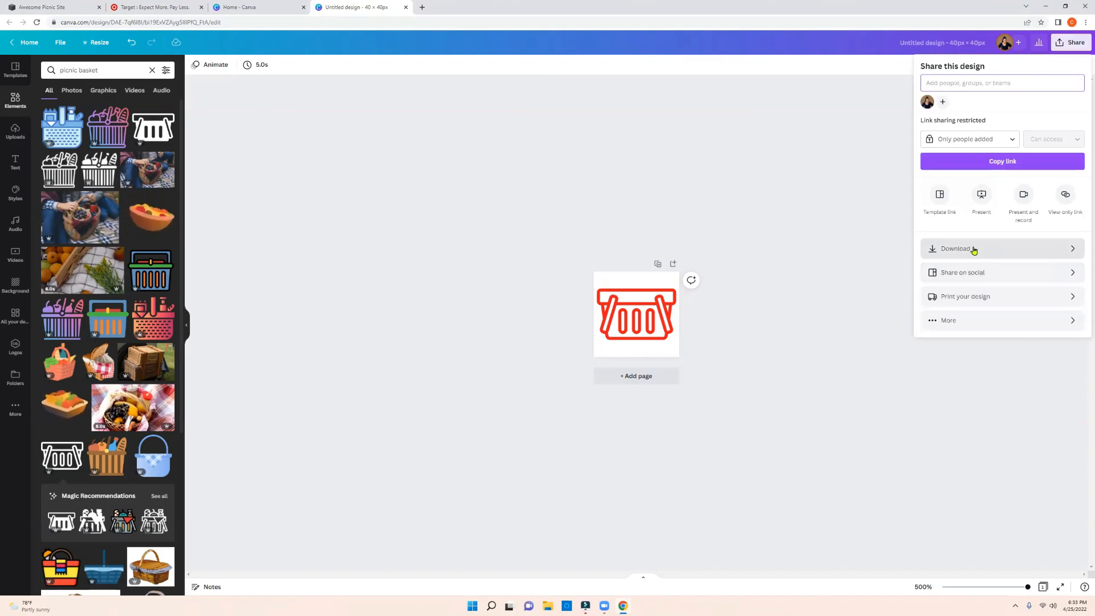
{"action": "left_click", "coordinate": [973, 249]}
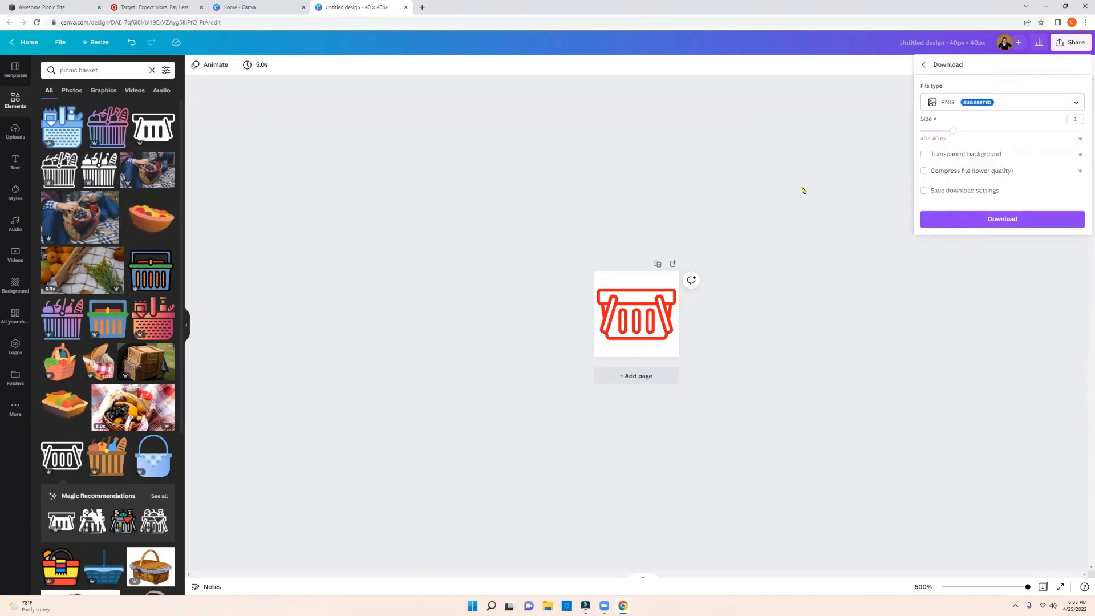
{"action": "left_click", "coordinate": [924, 154]}
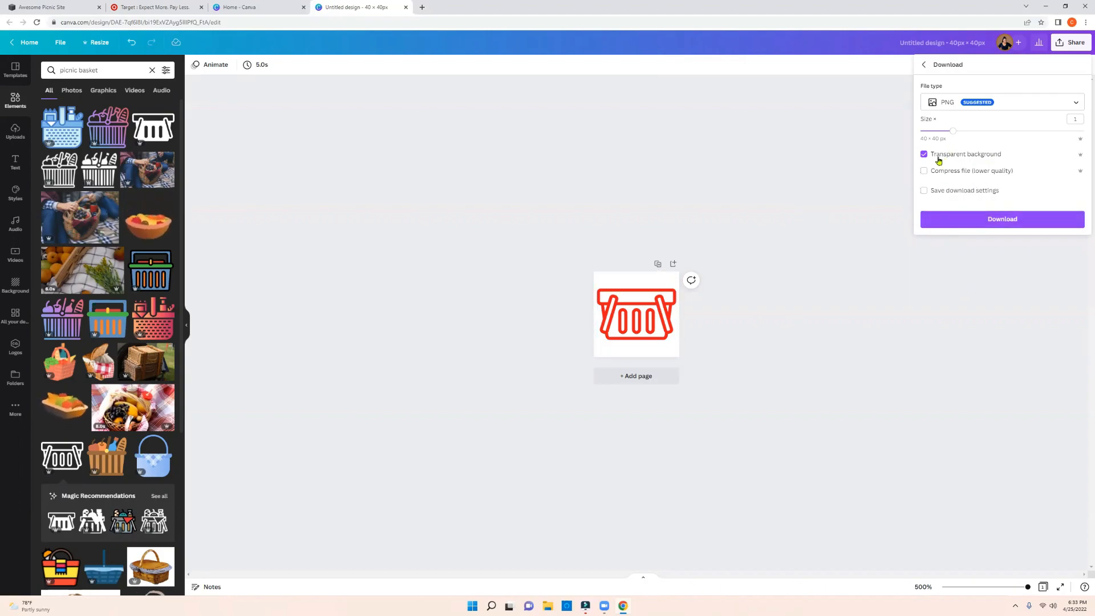
{"action": "left_click", "coordinate": [987, 220]}
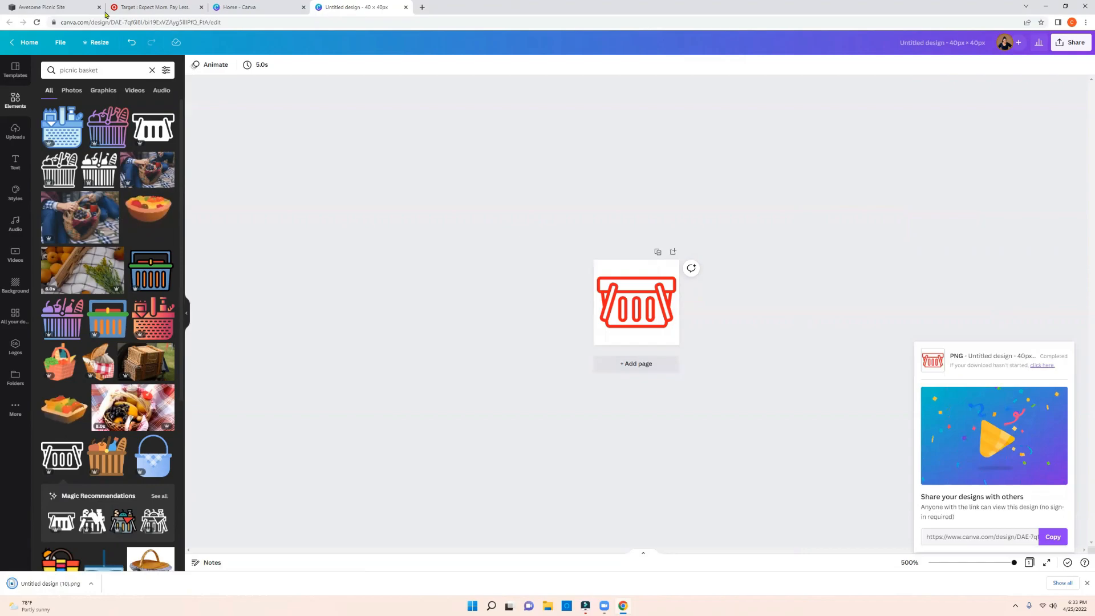
Switch back to Squarespace, add the downloaded Untitled design (10).png as the site's browser icon, save it and reload the page
{"action": "left_click", "coordinate": [103, 9]}
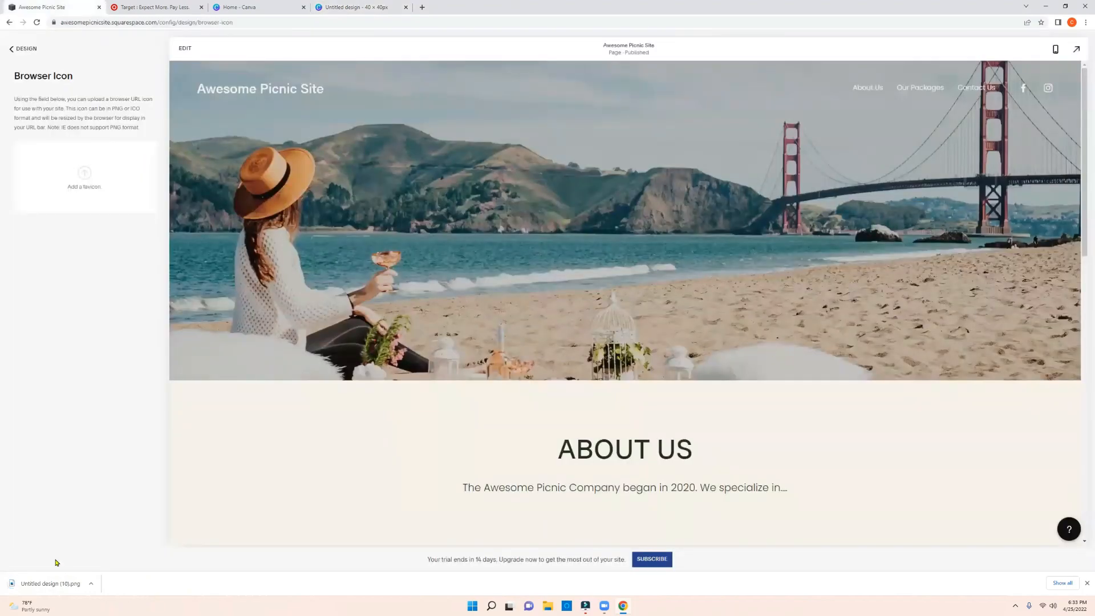
{"action": "left_click_drag", "start_coordinate": [54, 579], "coordinate": [84, 189]}
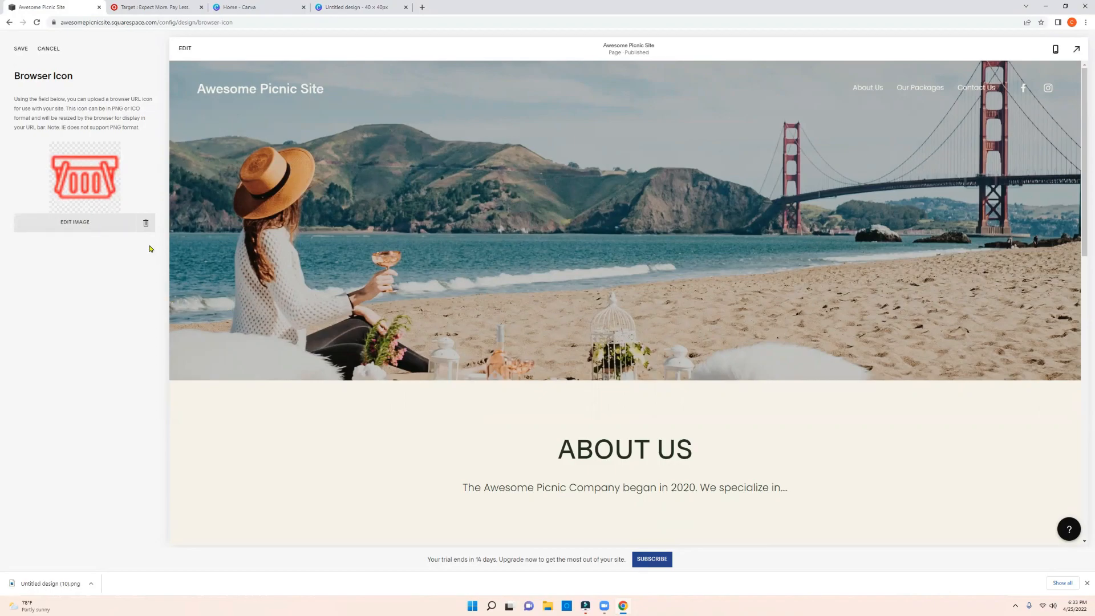
{"action": "left_click", "coordinate": [21, 48]}
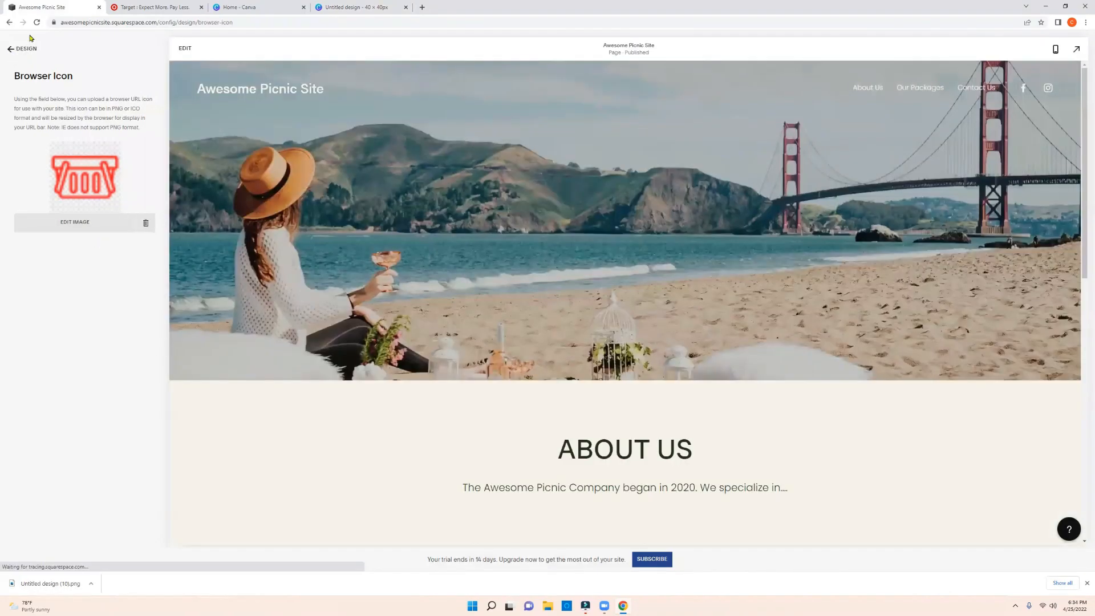
{"action": "left_click", "coordinate": [133, 24]}
{"action": "key", "text": "Return"}
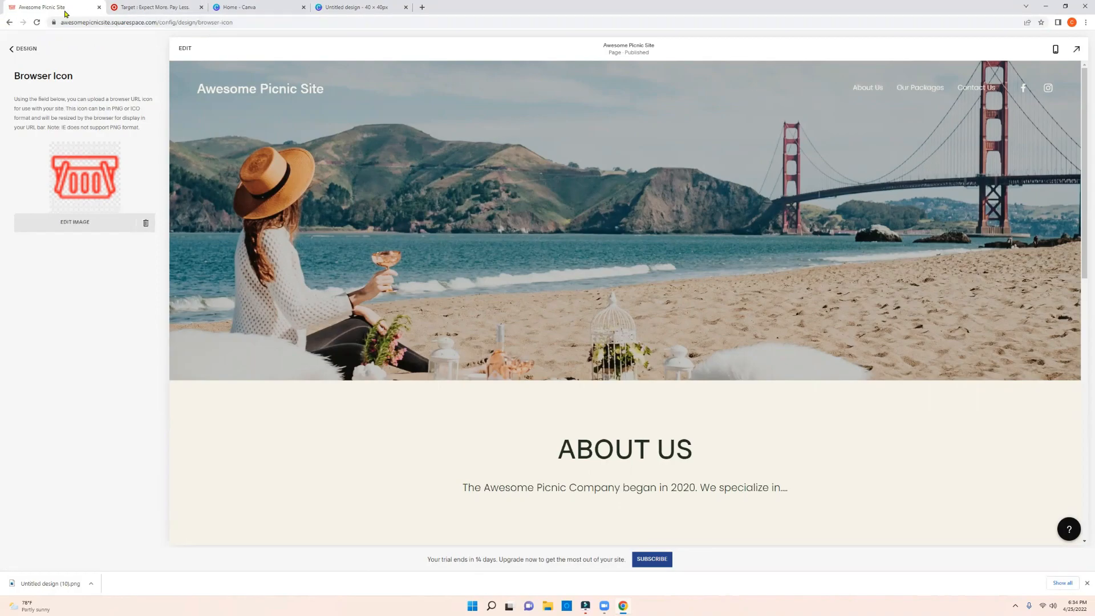
{"action": "left_click", "coordinate": [40, 52]}
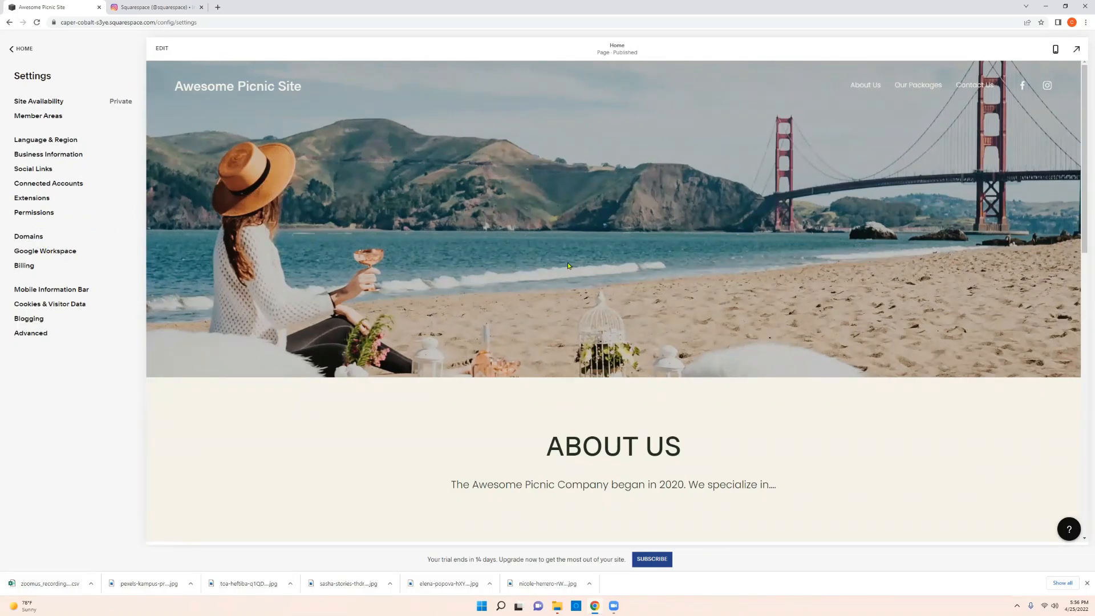
Rename the built-in domain's site ID to awesomepicnicsite in the domain settings and confirm the URL change
{"action": "left_click", "coordinate": [33, 239]}
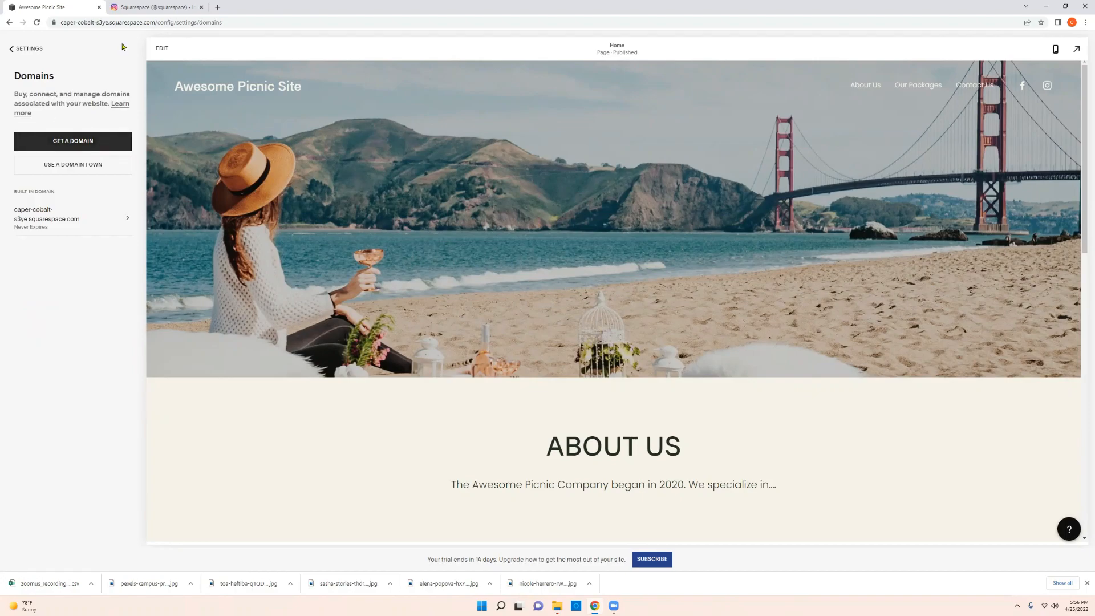
{"action": "left_click_drag", "start_coordinate": [234, 24], "coordinate": [55, 37]}
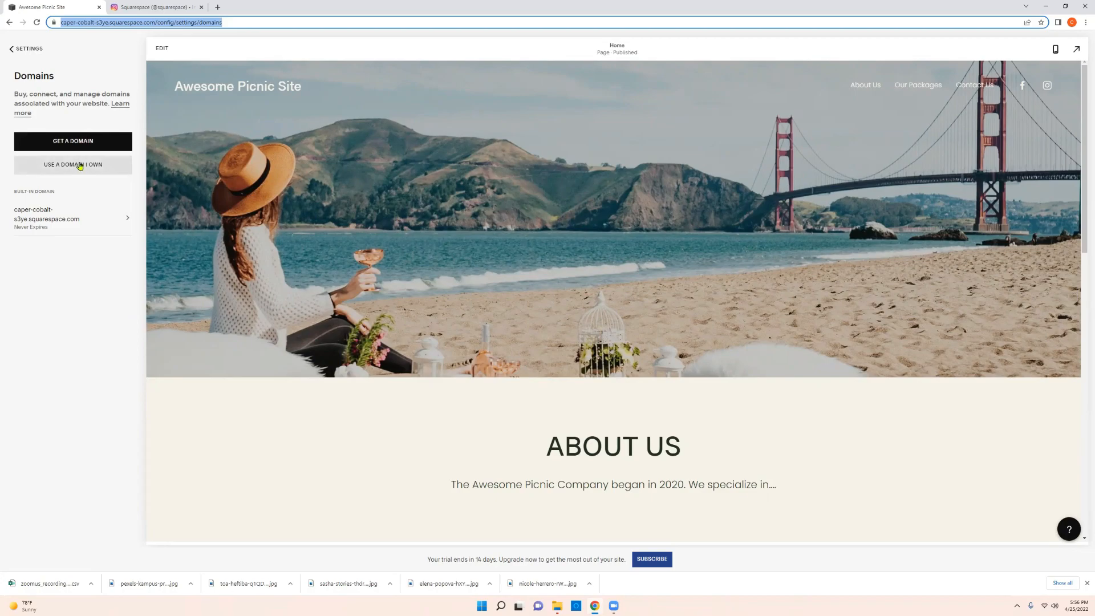
{"action": "left_click", "coordinate": [85, 219]}
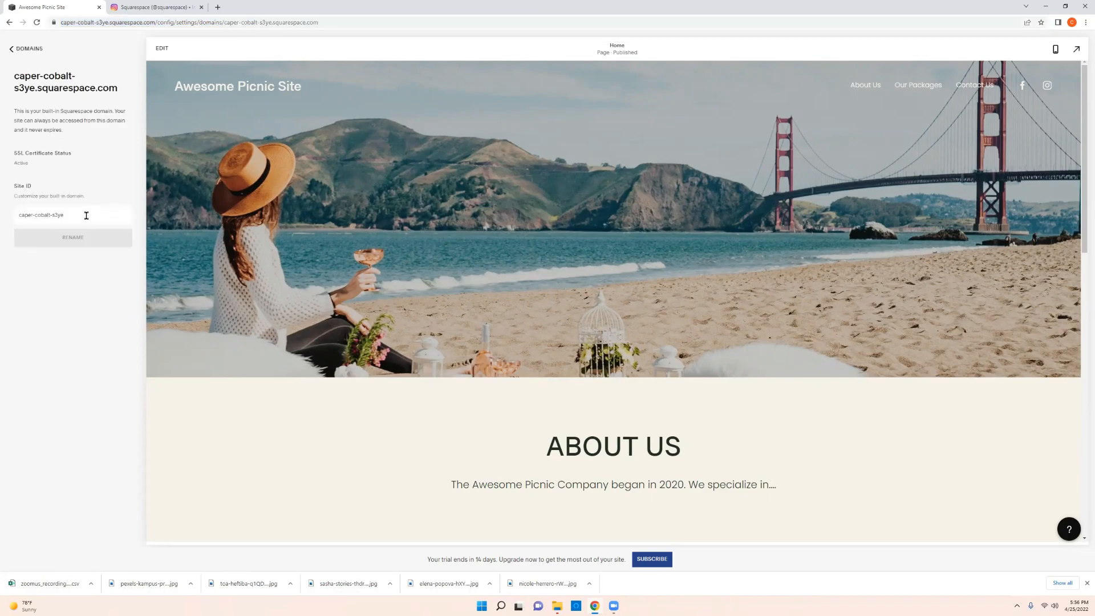
{"action": "triple_click", "coordinate": [25, 214]}
{"action": "type", "text": "awesomepicnicsite"}
{"action": "left_click", "coordinate": [60, 234]}
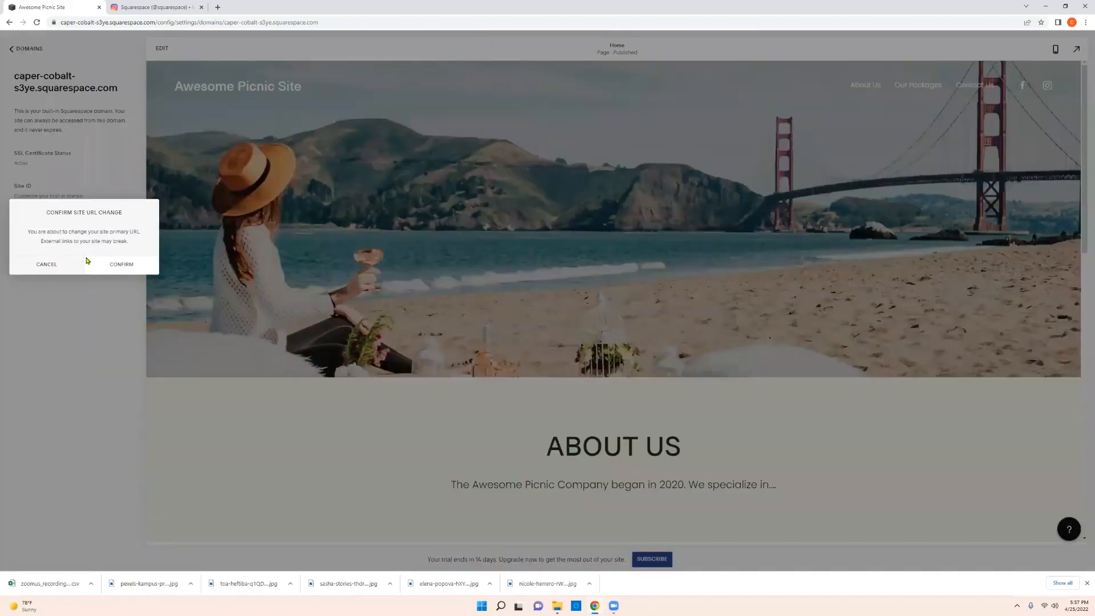
{"action": "left_click", "coordinate": [88, 261]}
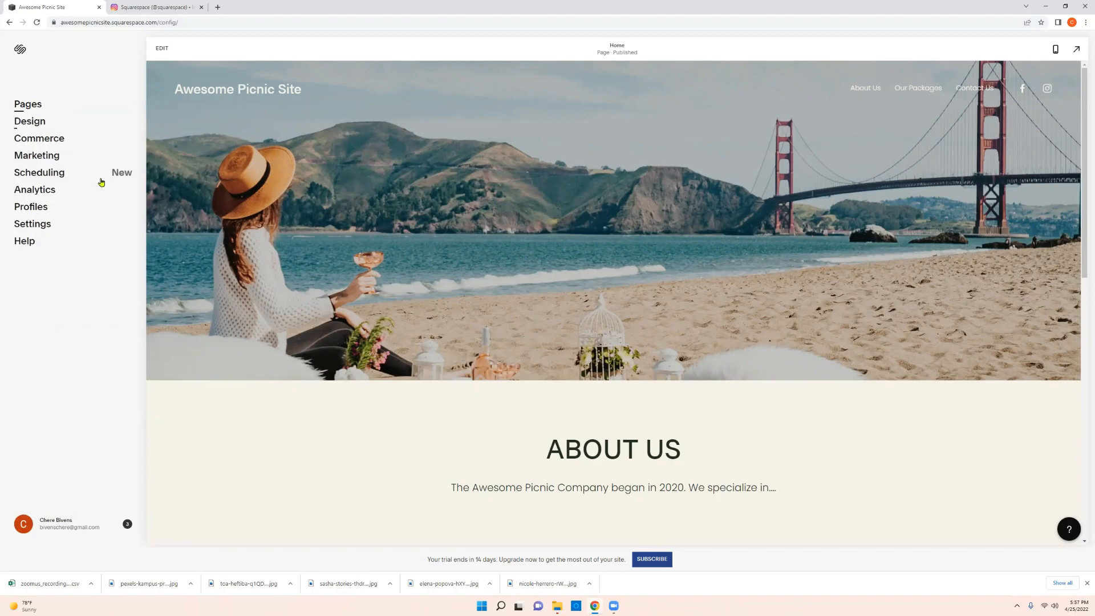
{"action": "left_click", "coordinate": [33, 225]}
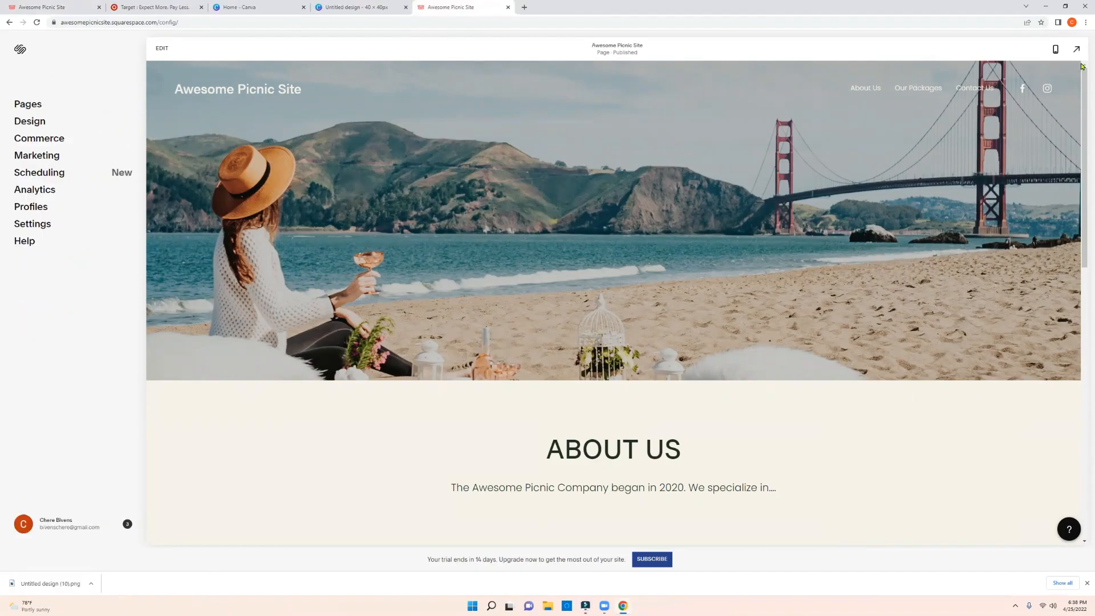
Preview the site in mobile view and examine the whole page from the banner down to the booking form
{"action": "left_click", "coordinate": [1055, 49]}
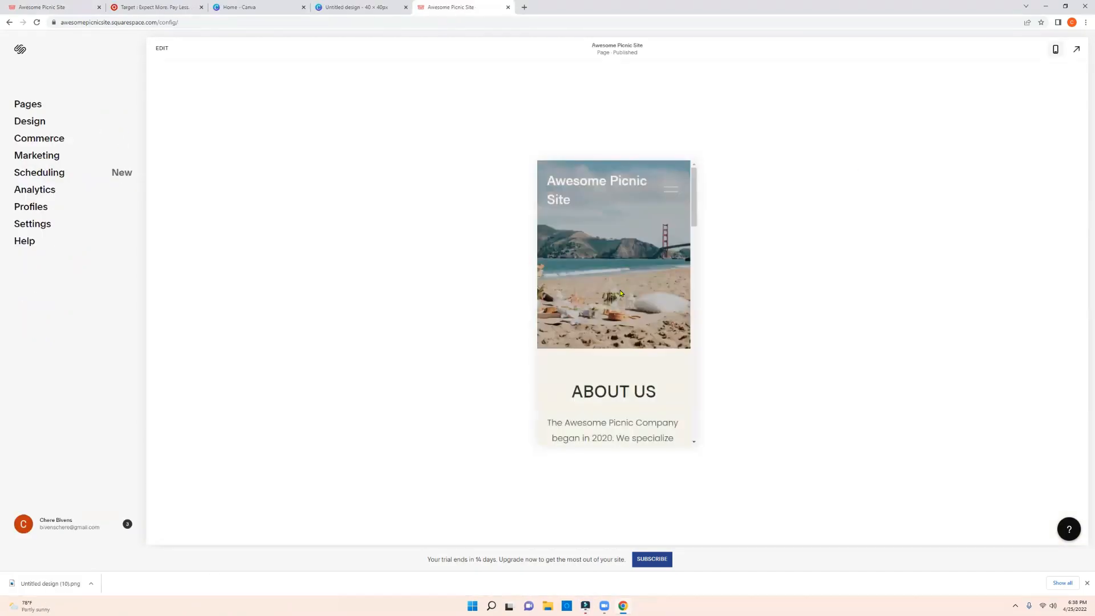
{"action": "scroll", "coordinate": [621, 293], "scroll_direction": "down", "scroll_amount": 10}
{"action": "scroll", "coordinate": [621, 293], "scroll_direction": "down", "scroll_amount": 10}
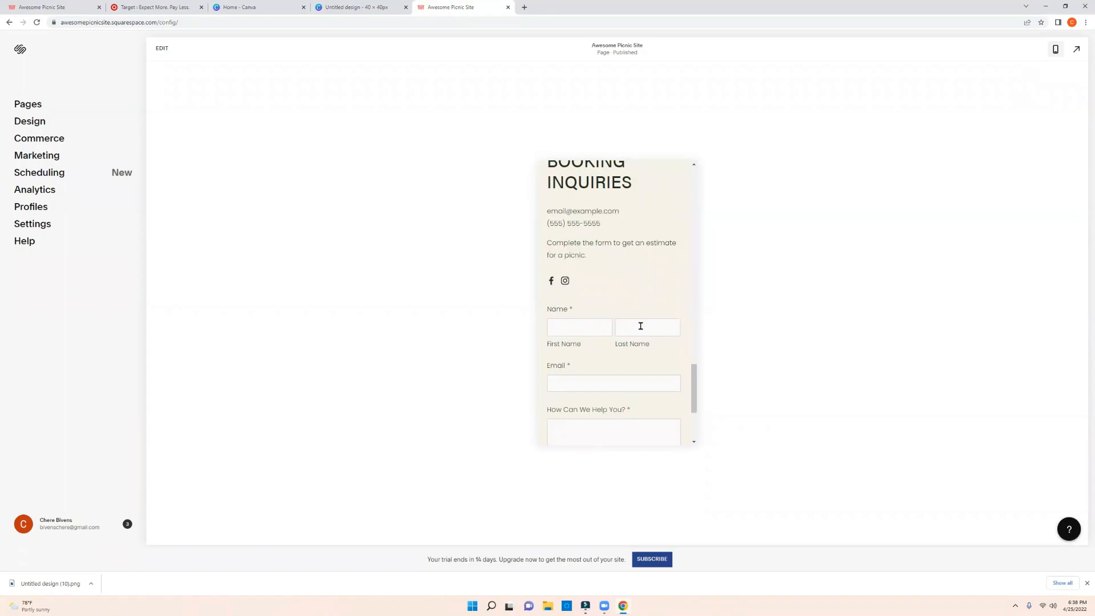
{"action": "scroll", "coordinate": [641, 326], "scroll_direction": "down", "scroll_amount": 3}
{"action": "scroll", "coordinate": [639, 351], "scroll_direction": "up", "scroll_amount": 7}
{"action": "scroll", "coordinate": [637, 350], "scroll_direction": "up", "scroll_amount": 15}
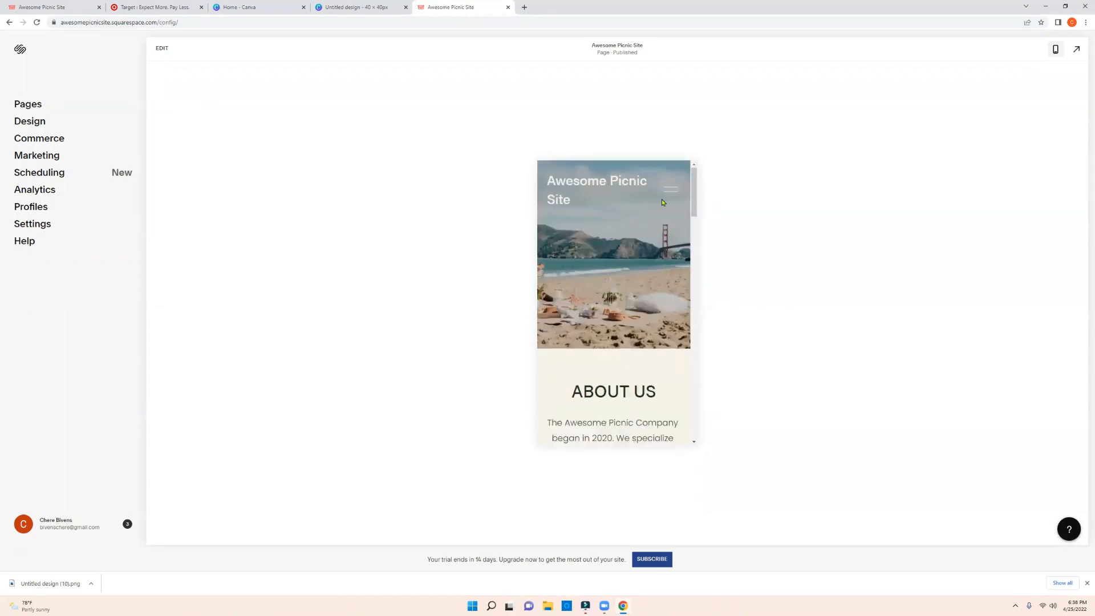
Test the About Us and Our Packages links of the mobile navigation menu, and return to desktop view
{"action": "left_click", "coordinate": [668, 190]}
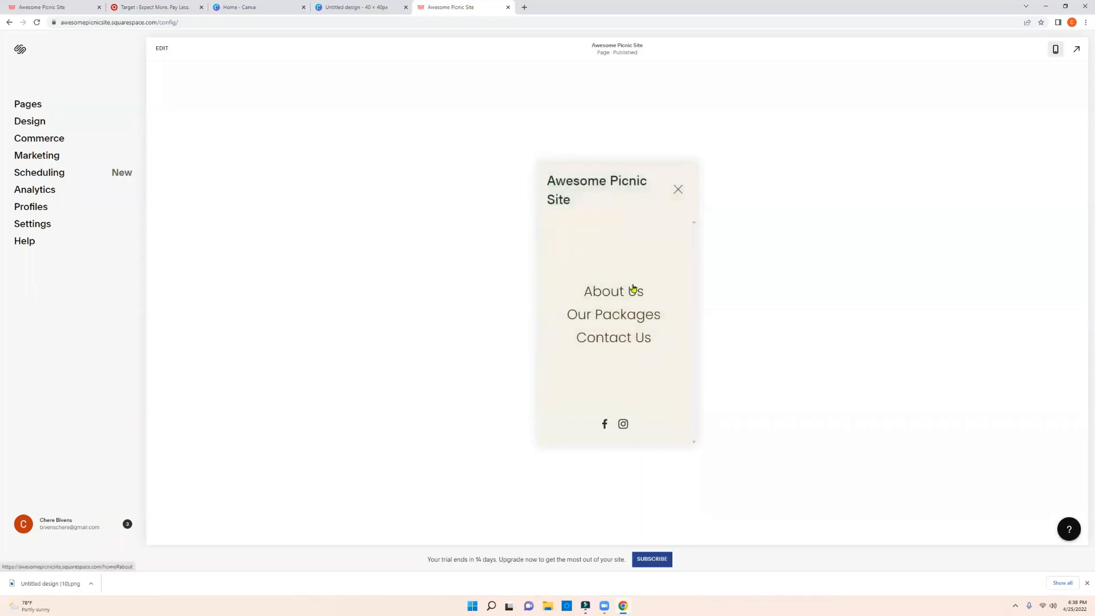
{"action": "left_click", "coordinate": [633, 289]}
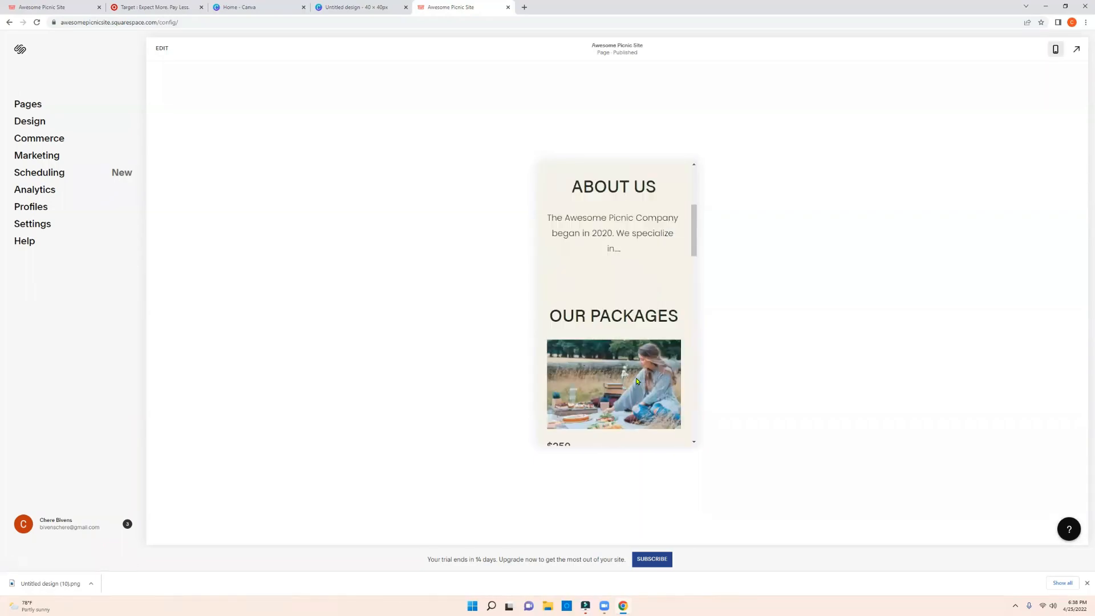
{"action": "scroll", "coordinate": [641, 271], "scroll_direction": "up", "scroll_amount": 4}
{"action": "left_click", "coordinate": [668, 190]}
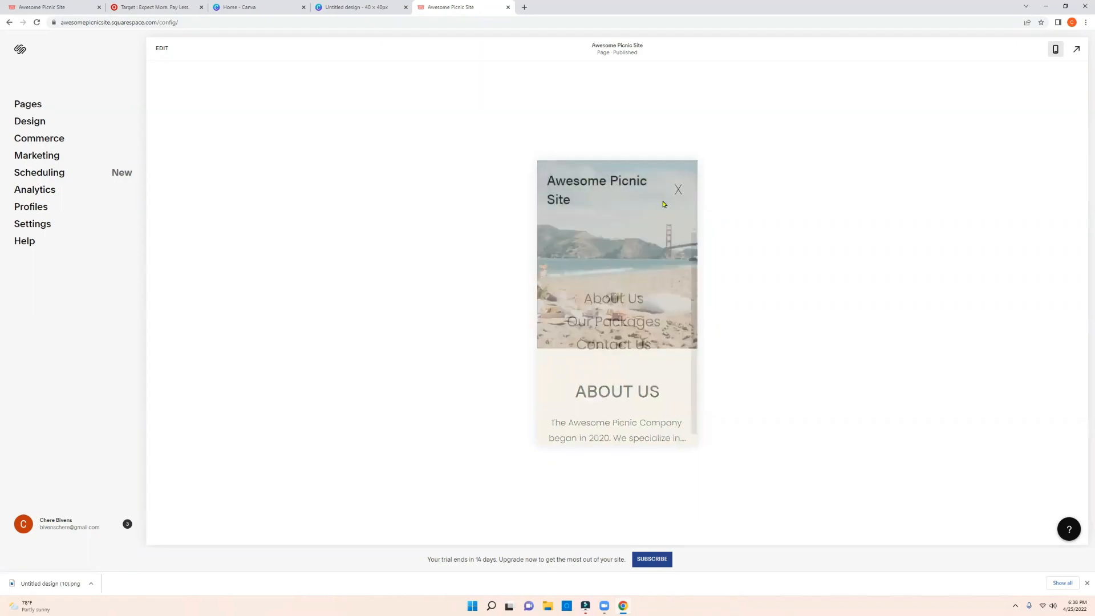
{"action": "left_click", "coordinate": [627, 323]}
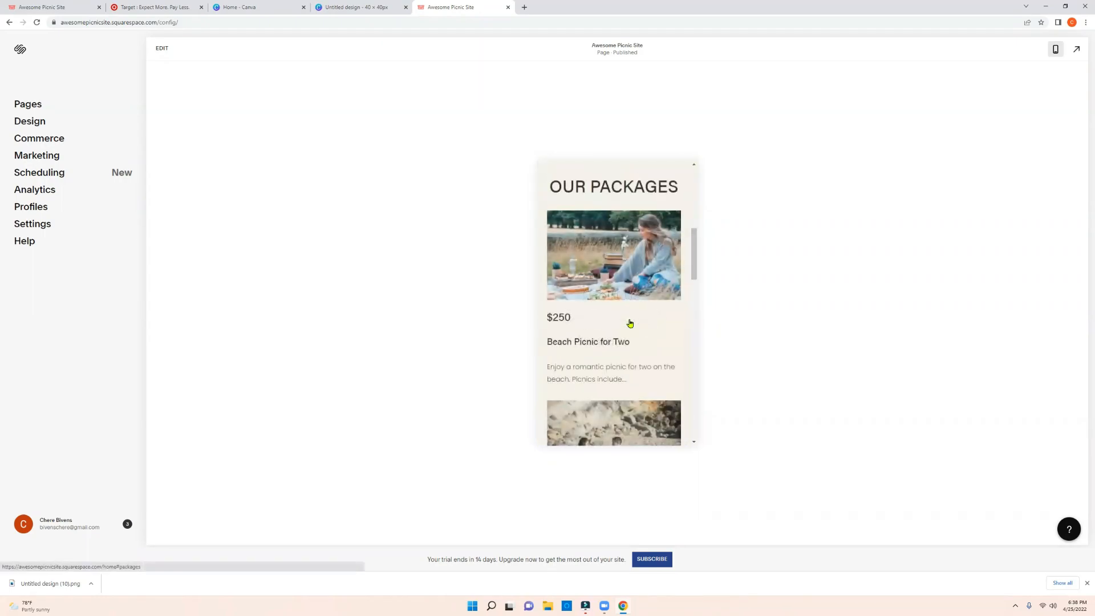
{"action": "left_click", "coordinate": [1053, 49]}
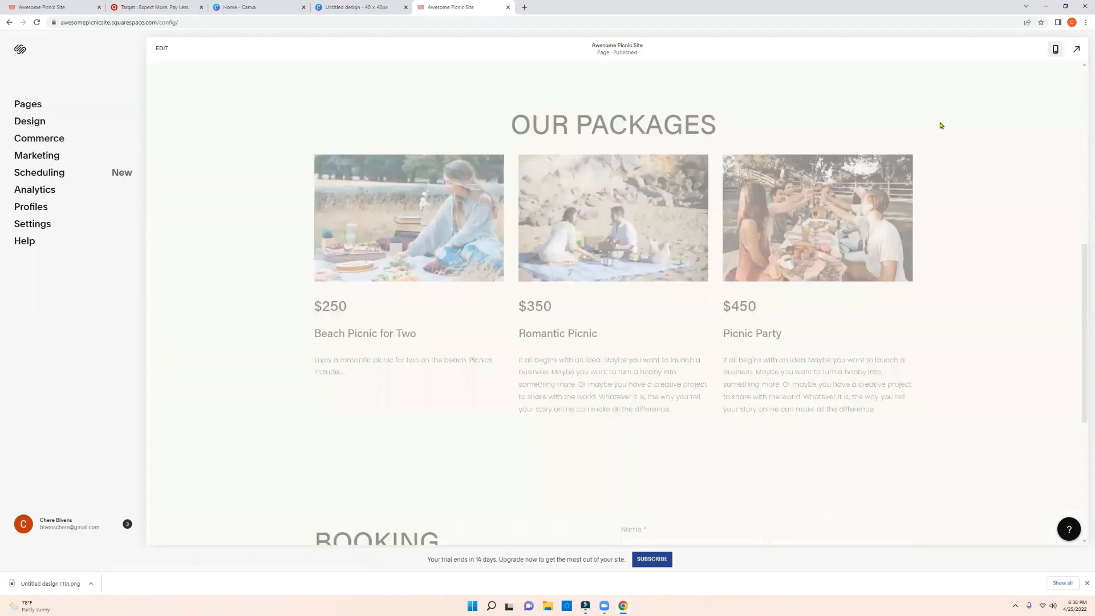
Test the booking inquiry form and the Instagram link beside it, and return to the Squarespace tab
{"action": "scroll", "coordinate": [587, 363], "scroll_direction": "down", "scroll_amount": 3}
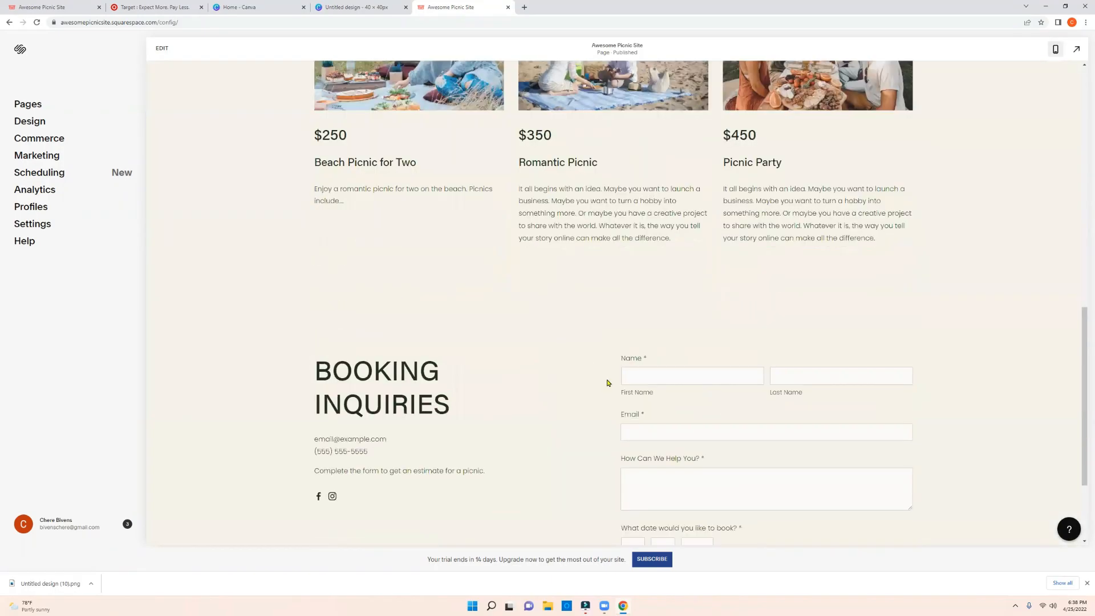
{"action": "left_click", "coordinate": [655, 371]}
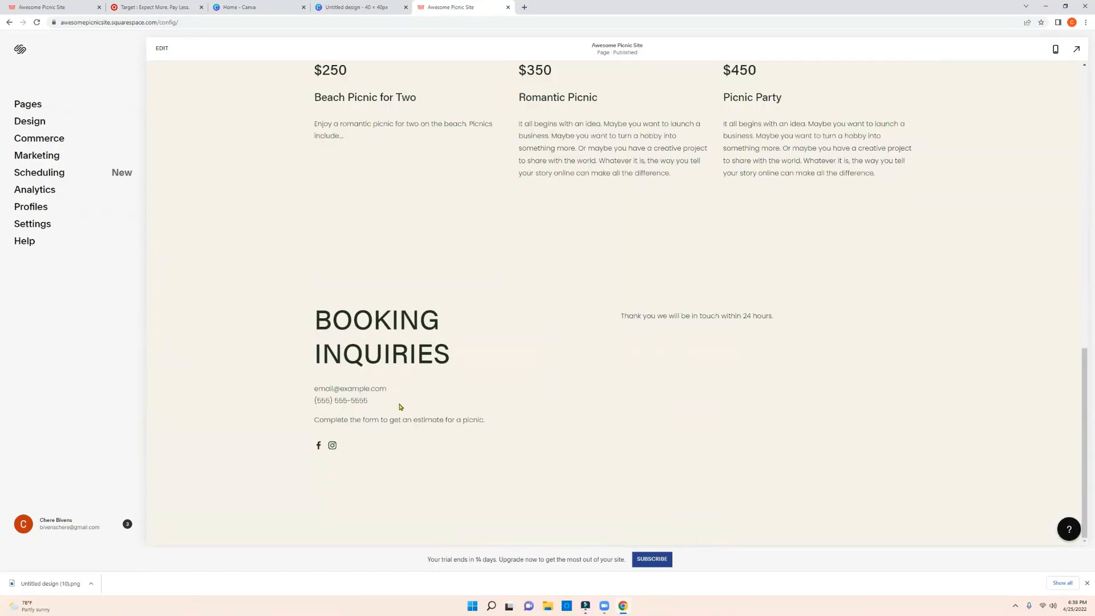
{"action": "left_click", "coordinate": [331, 446]}
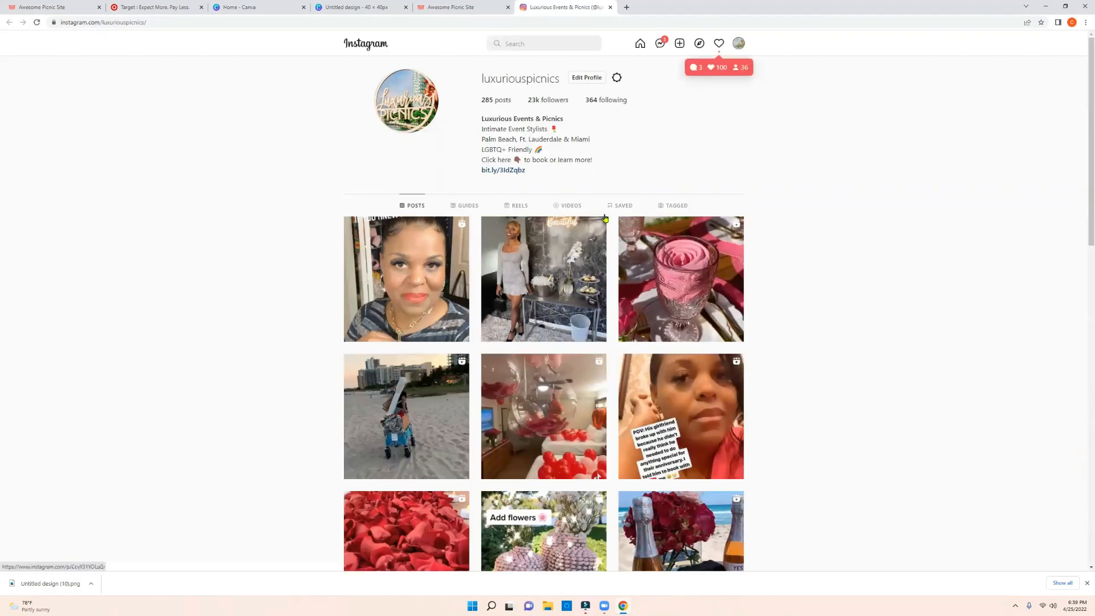
{"action": "left_click", "coordinate": [466, 8]}
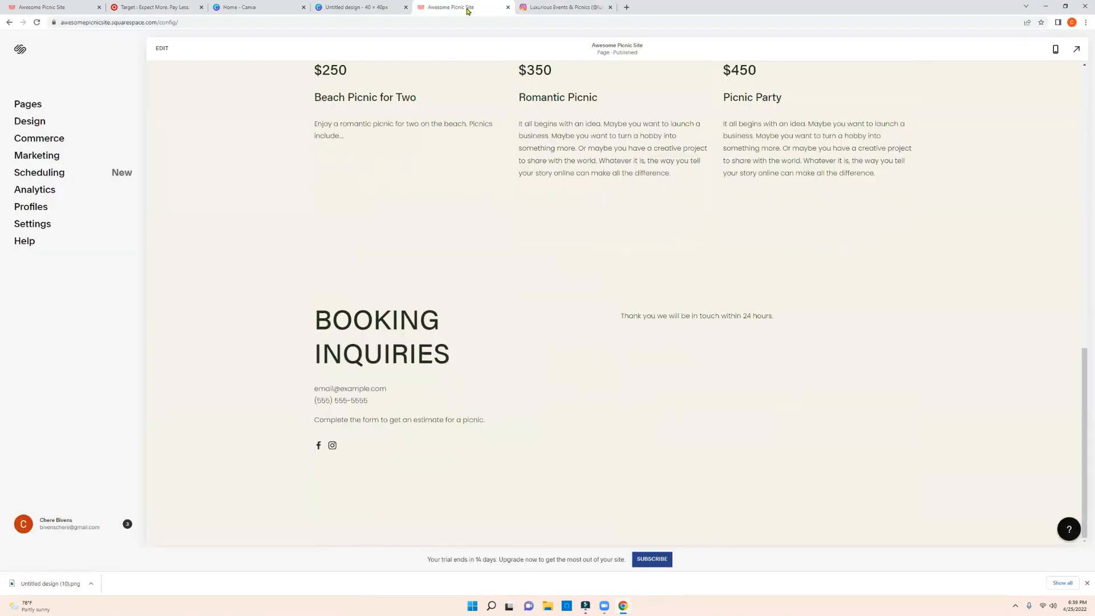